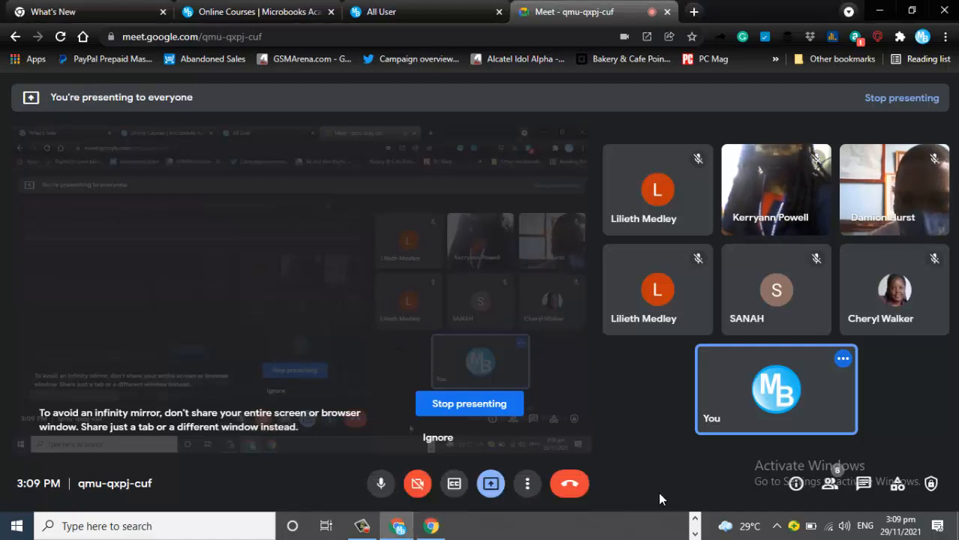
- Switch from Google Meet to the PowerPoint slide show, then over to QuickBooks
key(alt+Tab)
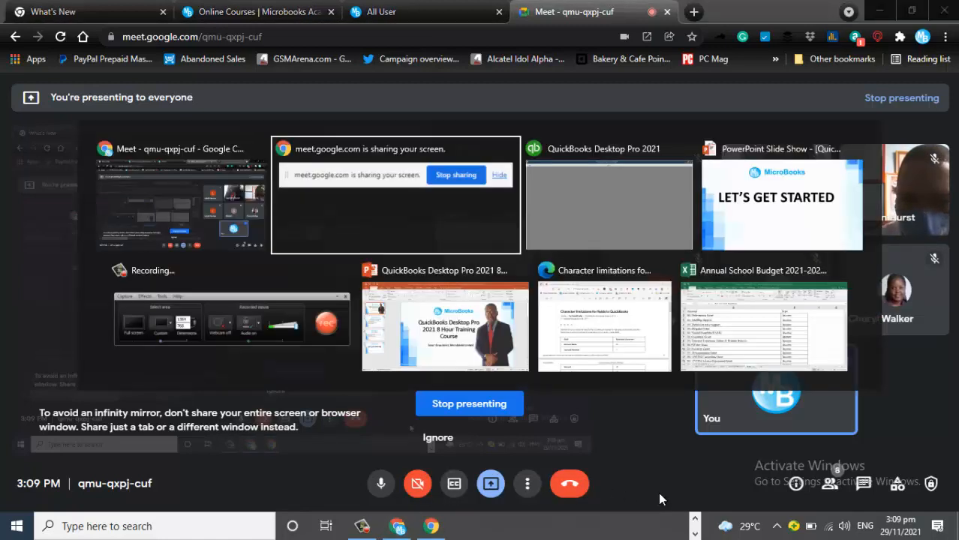
key(alt+Tab)
key(alt+Tab)
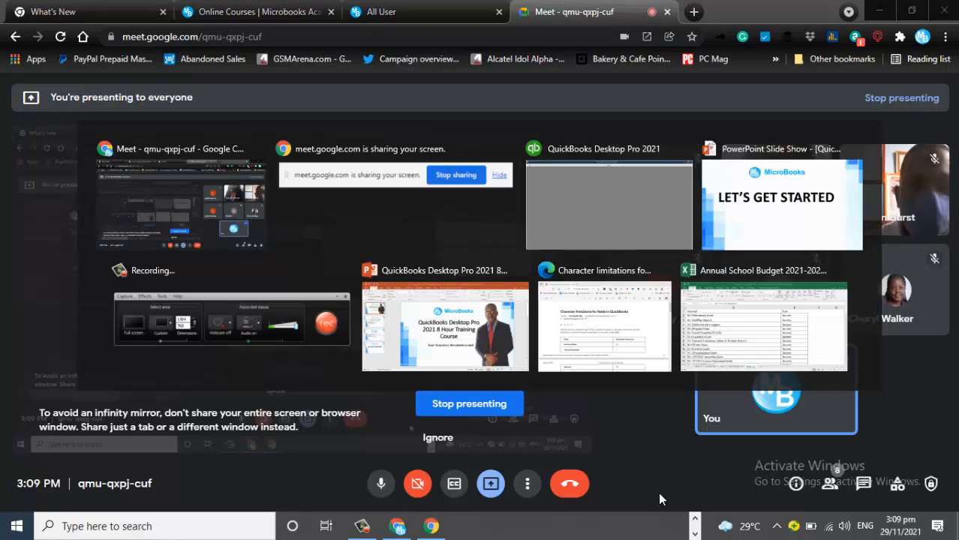
key(alt+Tab)
key(alt+Tab)
key(alt+Tab)
key(alt+Tab)
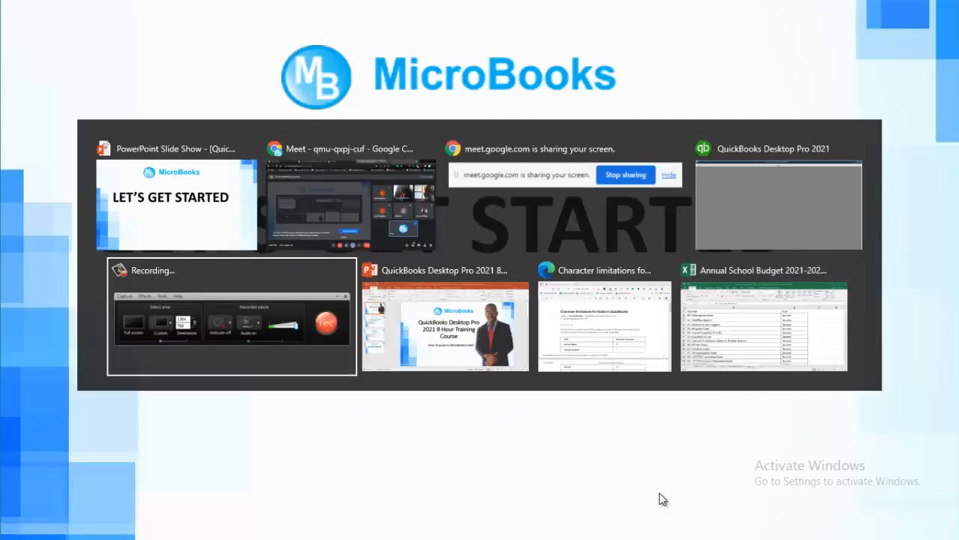
key(alt+Tab)
key(alt+Tab)
key(alt+Tab)
key(alt+Tab)
key(alt+Tab)
key(alt+Tab)
key(alt+Tab)
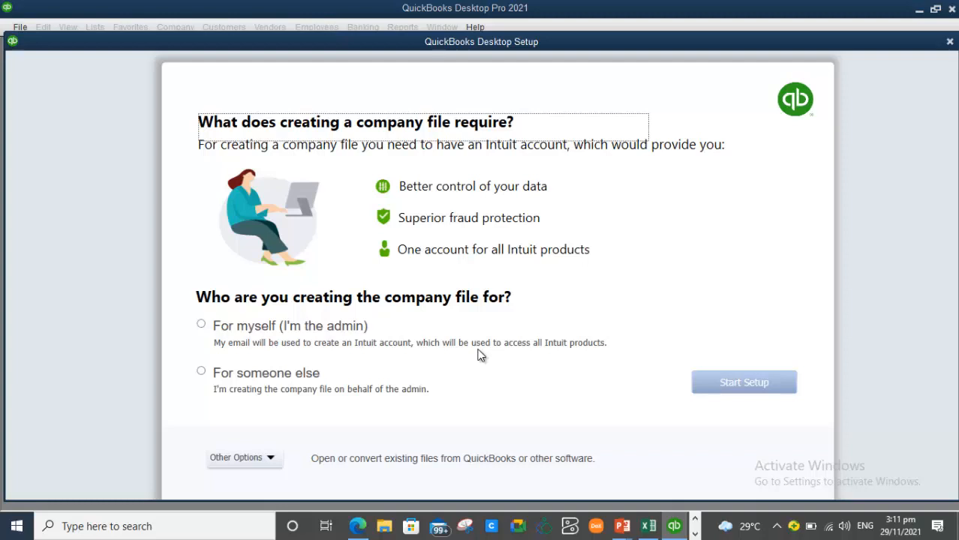
- Choose 'For myself (I'm the admin)' and start the company file setup
click(205, 327)
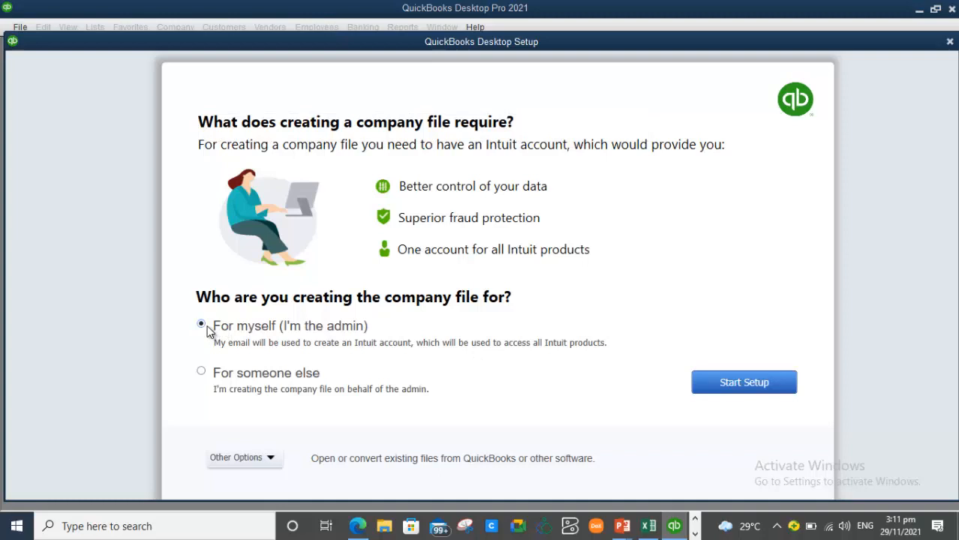
click(744, 383)
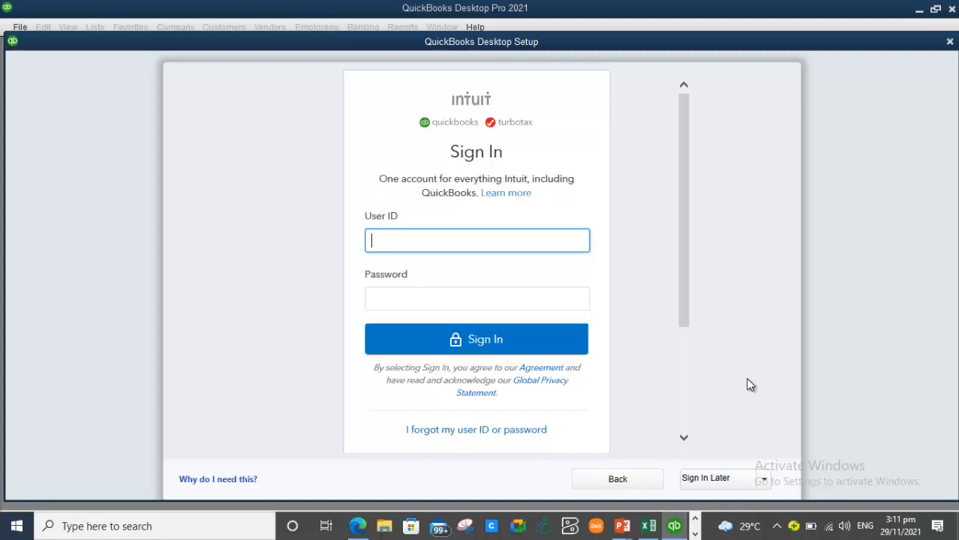
- Sign in to Intuit with the account e-mail and password, skipping phone verification
text(account)
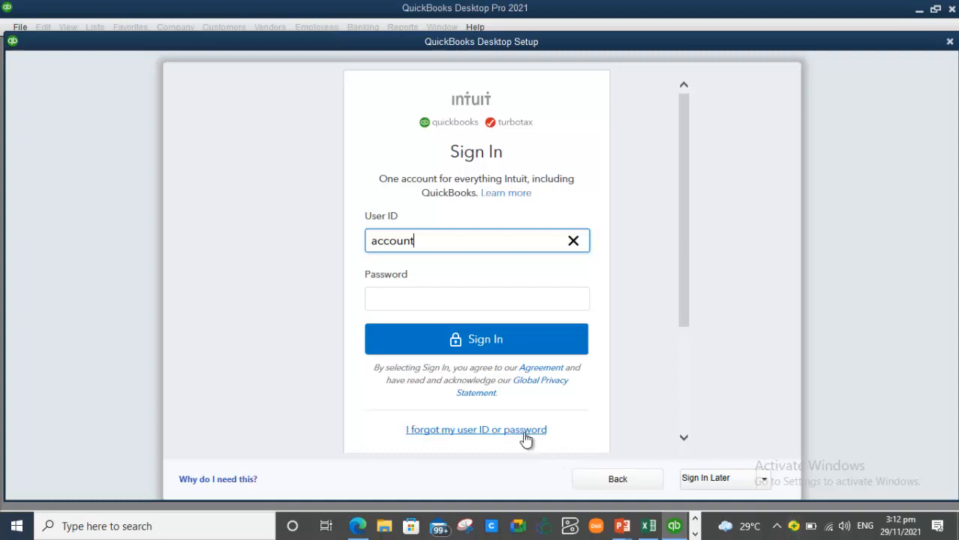
mouse_move(682, 300)
mouse_down()
mouse_move(684, 360)
mouse_move(688, 303)
mouse_up()
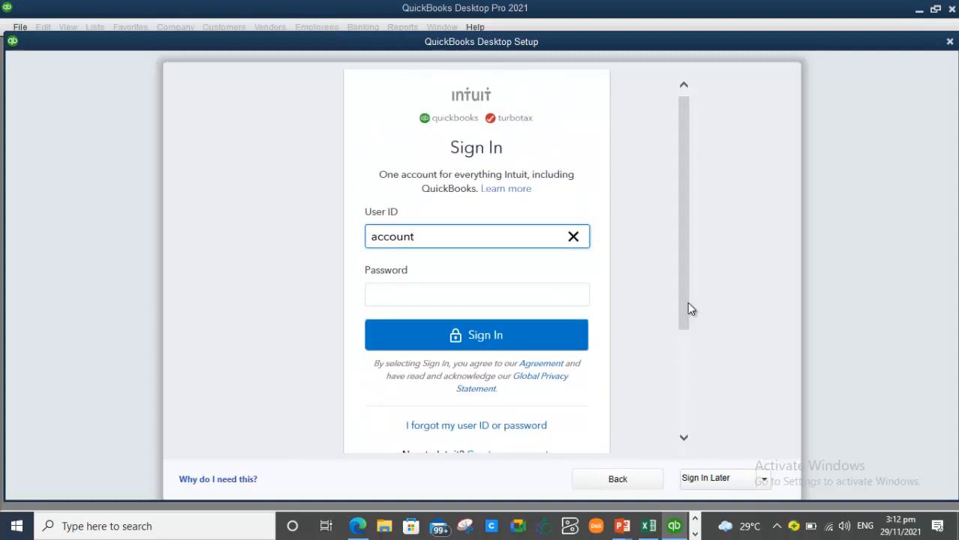
key(Tab)
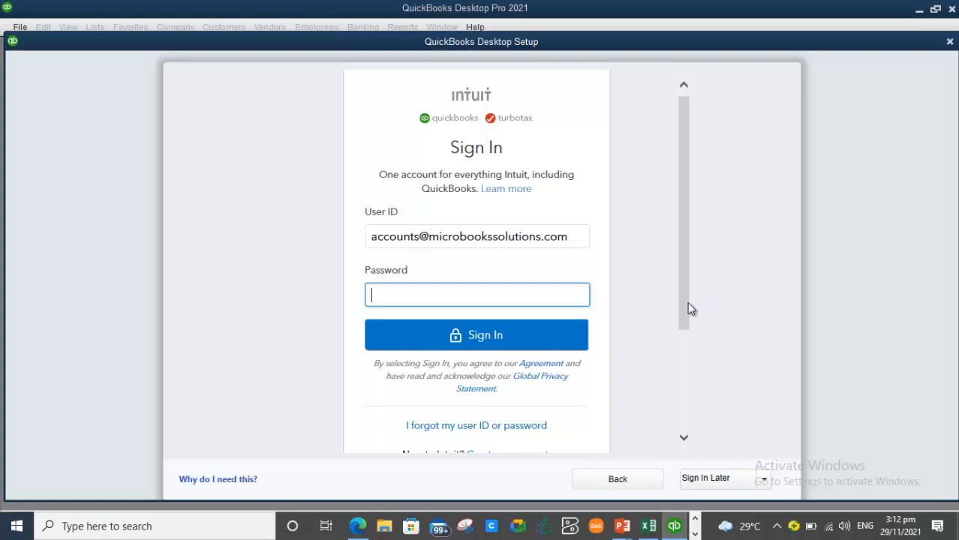
text(•••••••••••••••)
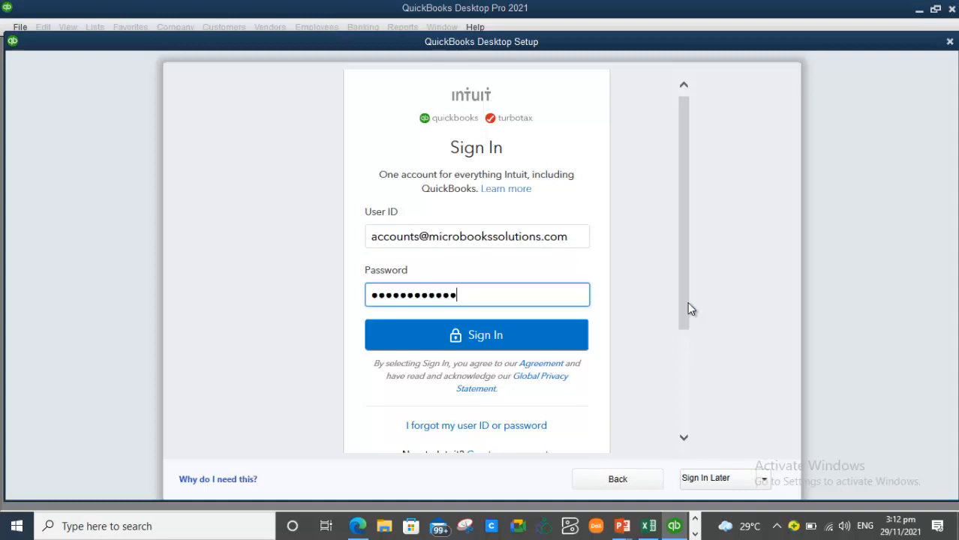
click(545, 343)
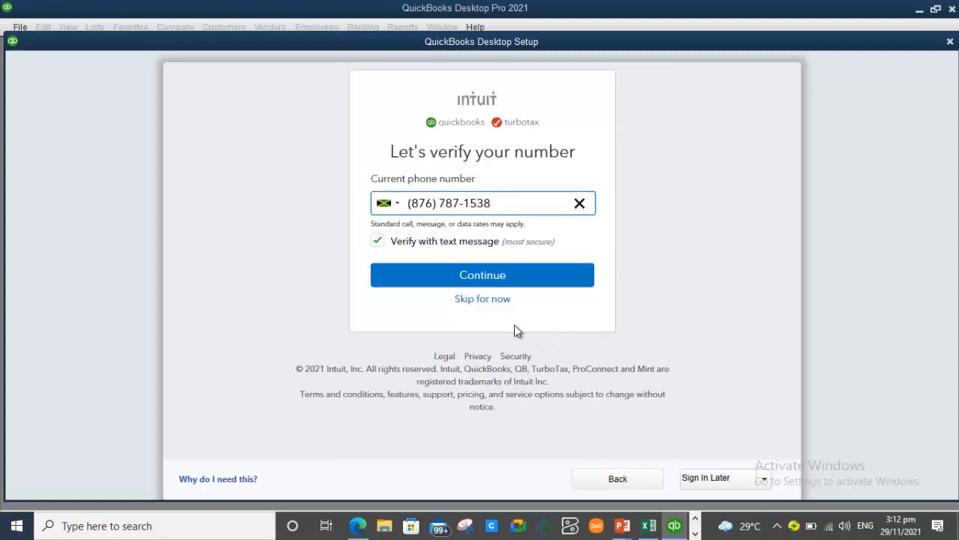
click(489, 300)
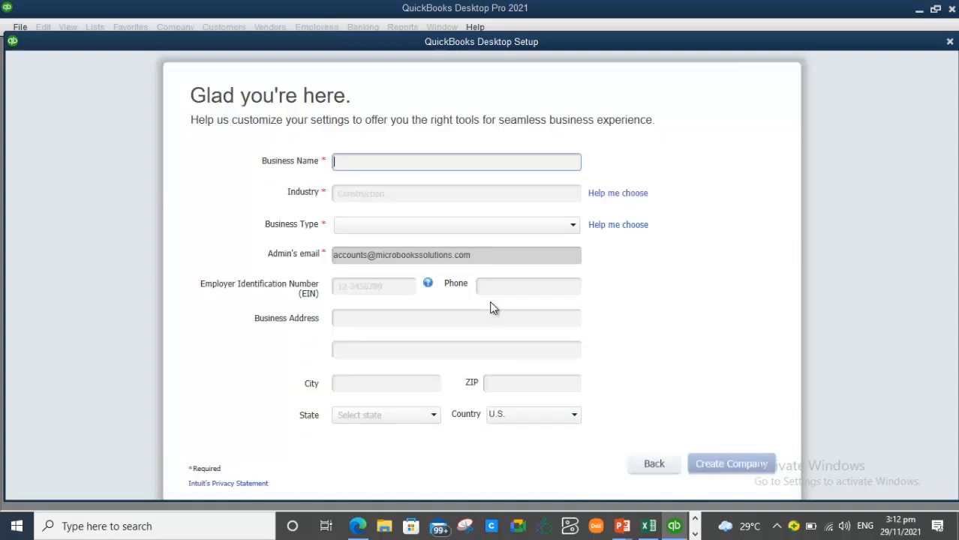
- Skip phone verification and enter 'Demo High School' as the Business Name
click(518, 286)
text(Demo High School)
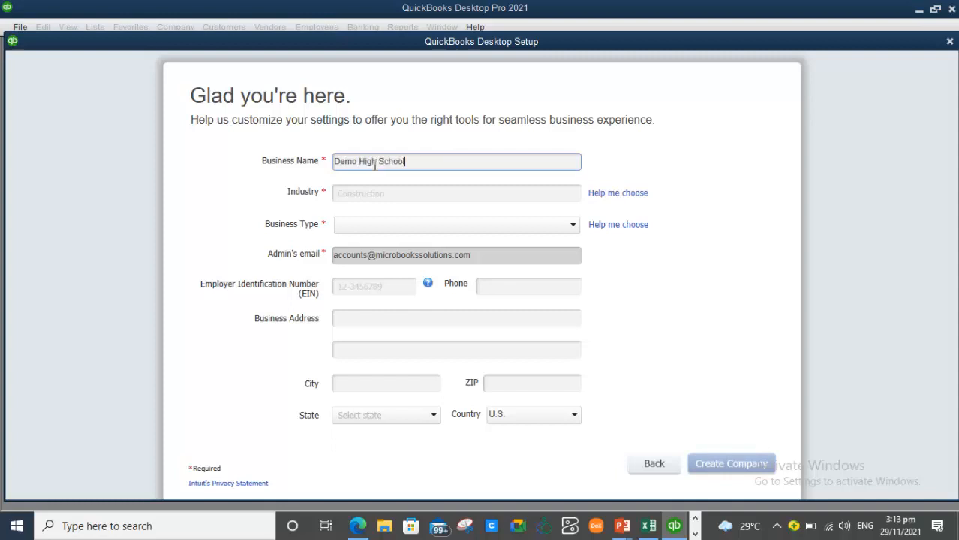
click(426, 195)
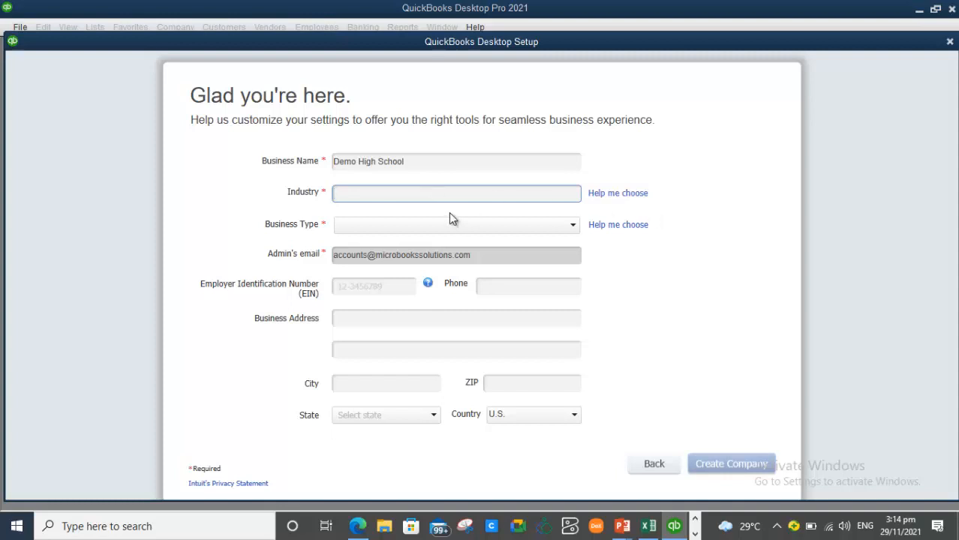
- Preview recommended accounts for Accounting, Advertising, Agriculture, Art and Church industries
click(623, 194)
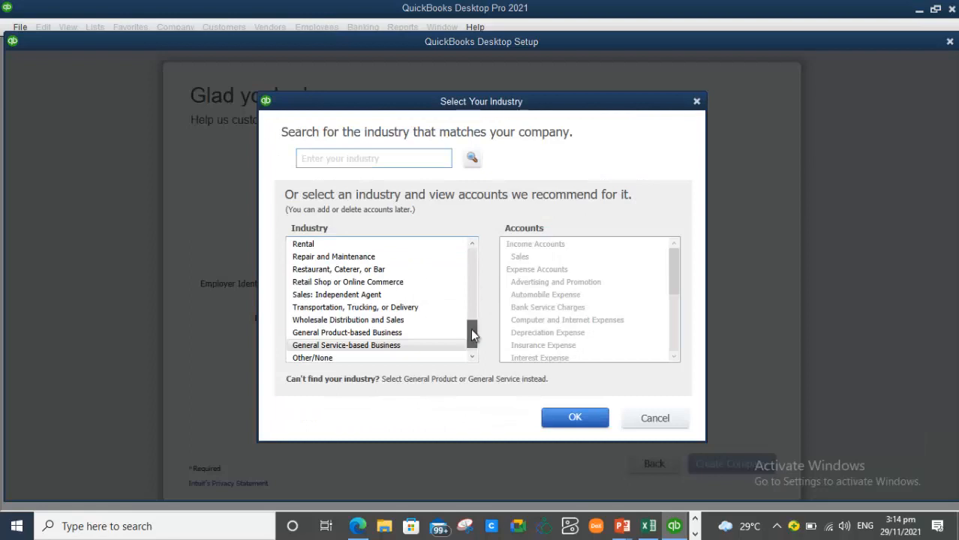
drag(472, 328, 467, 223)
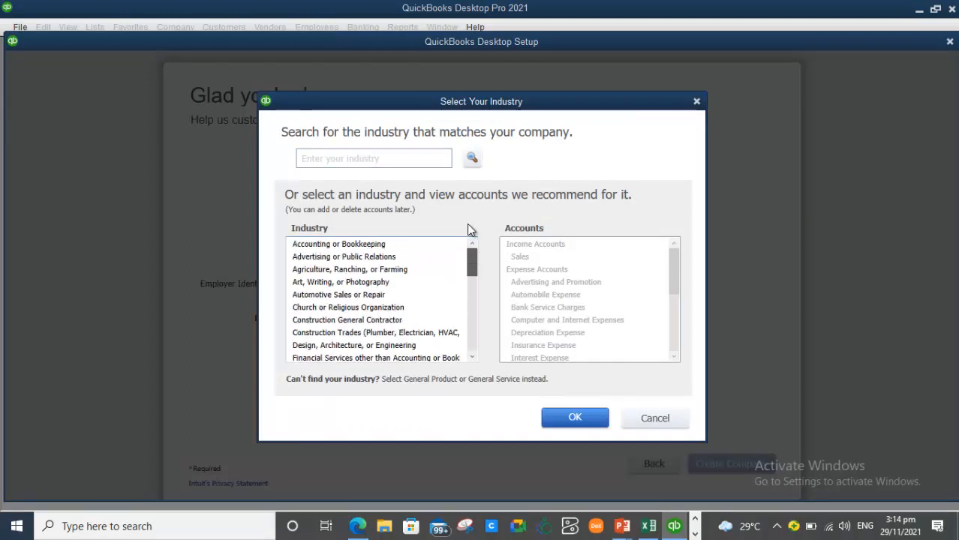
click(365, 246)
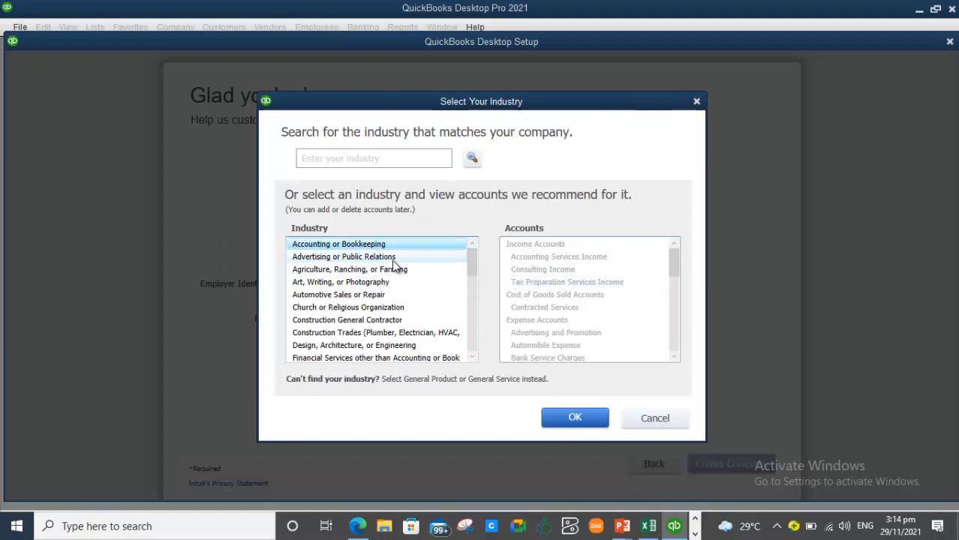
click(387, 259)
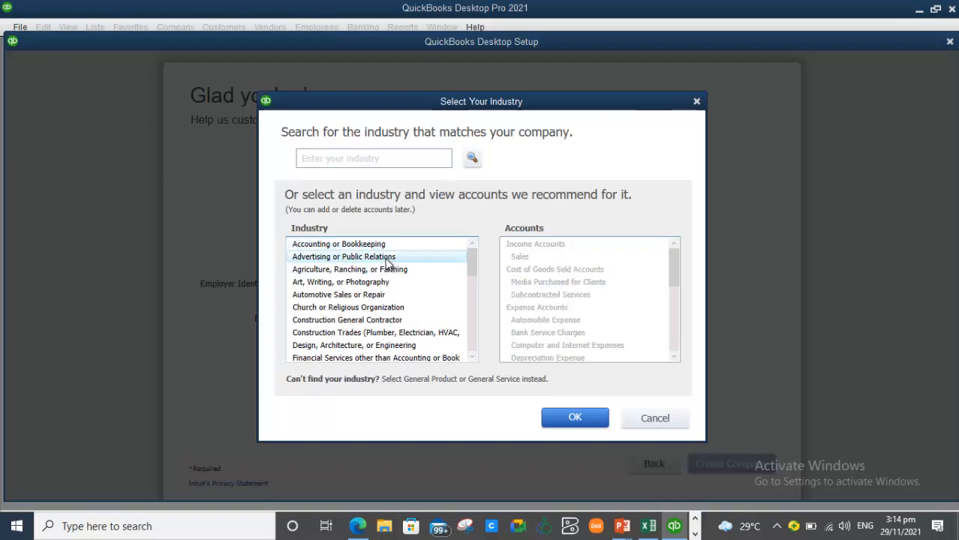
drag(675, 281, 670, 354)
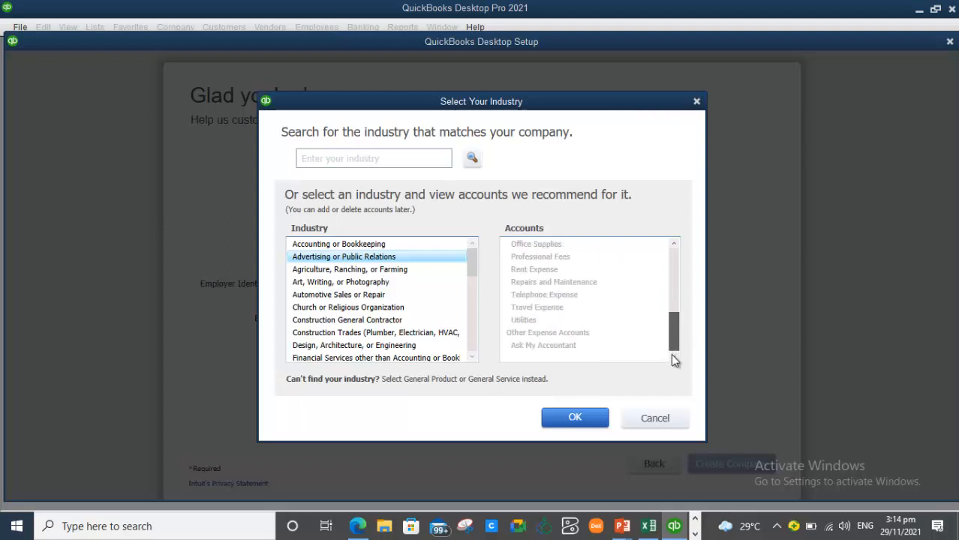
click(353, 271)
drag(672, 332, 680, 210)
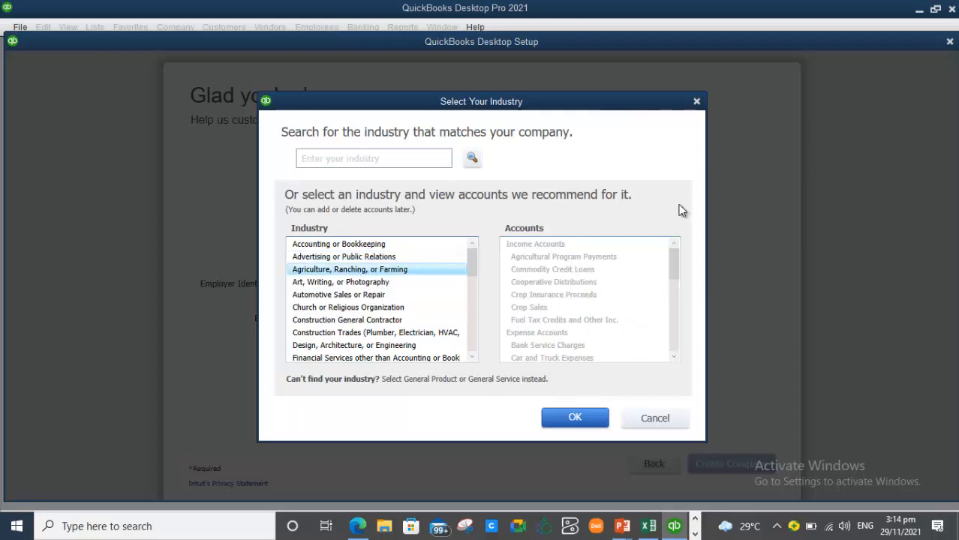
click(324, 284)
click(328, 309)
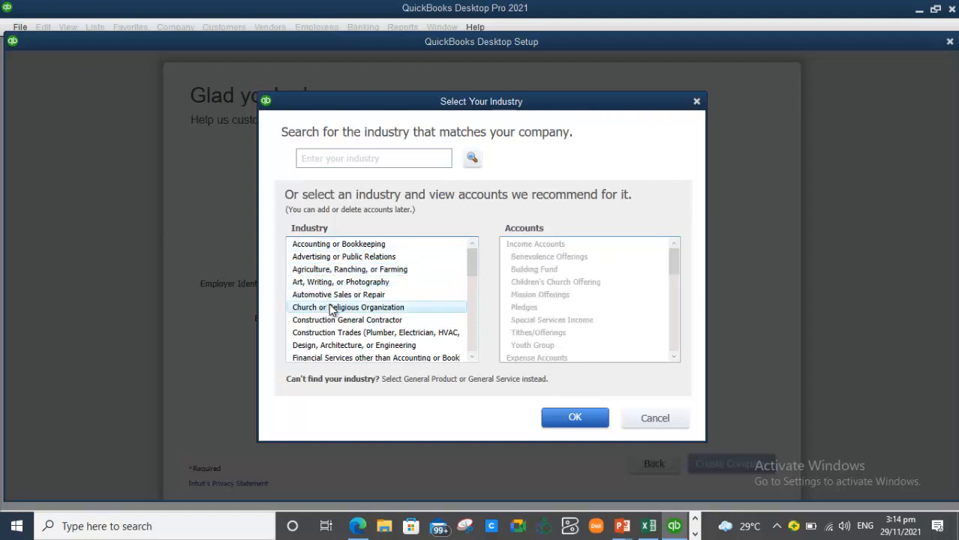
- Select Other/None as the industry in the chooser
drag(675, 282, 681, 361)
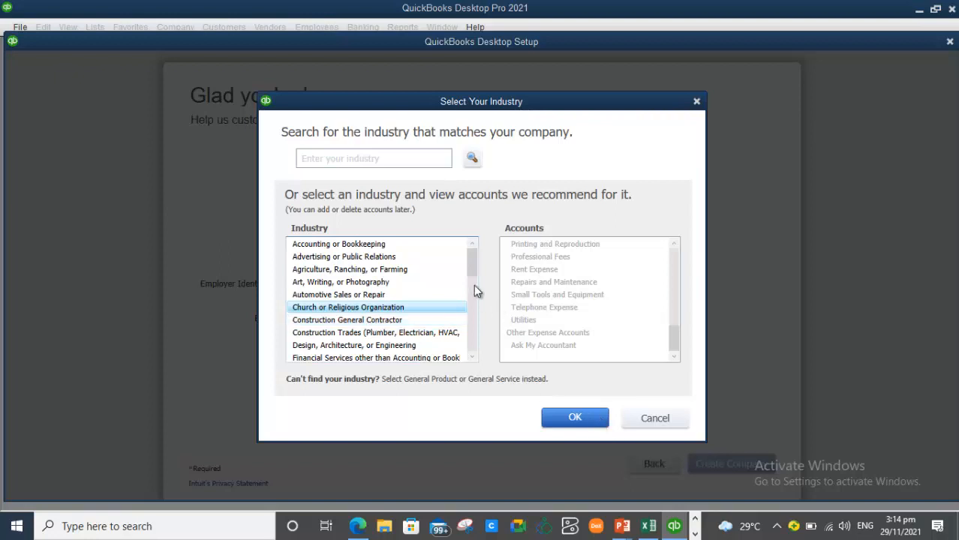
scroll(474, 358, down, 6)
scroll(474, 358, down, 1)
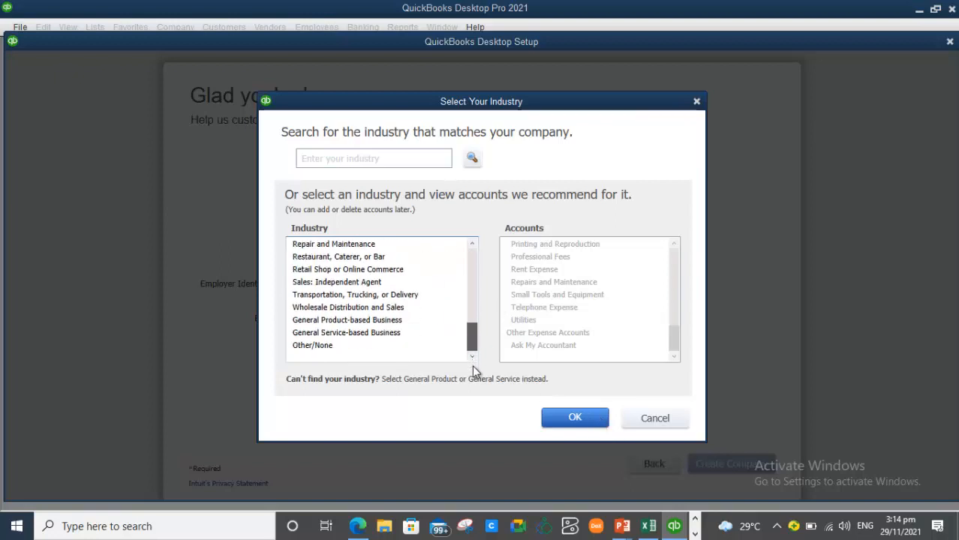
click(323, 348)
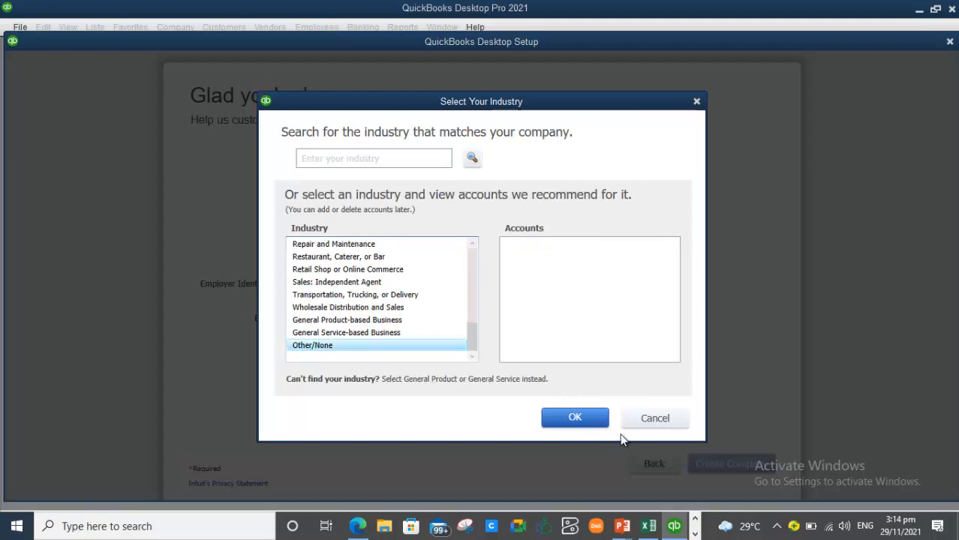
- Confirm Other/None as the industry and set the Business Type to Other/None
click(595, 421)
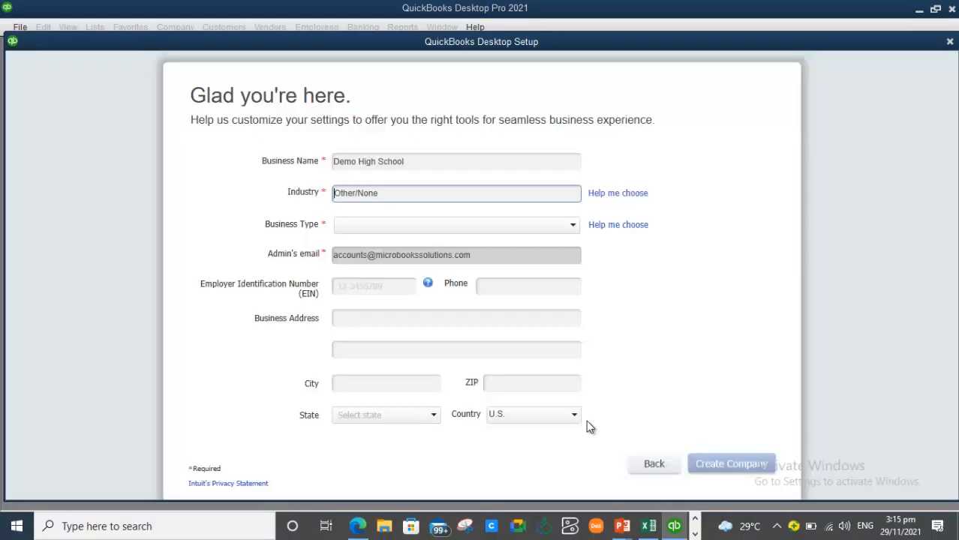
click(572, 227)
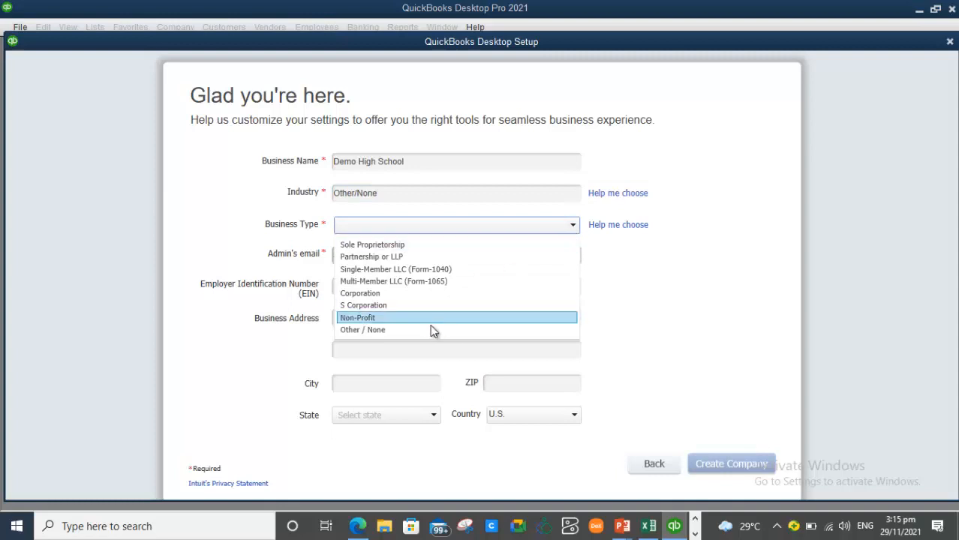
click(417, 330)
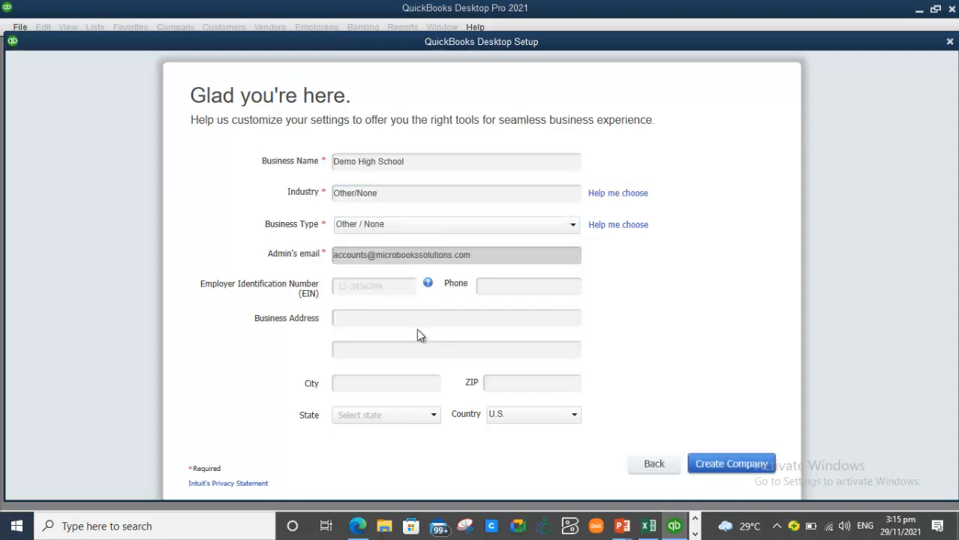
- Enter the school's street address and city in the business address fields
click(381, 316)
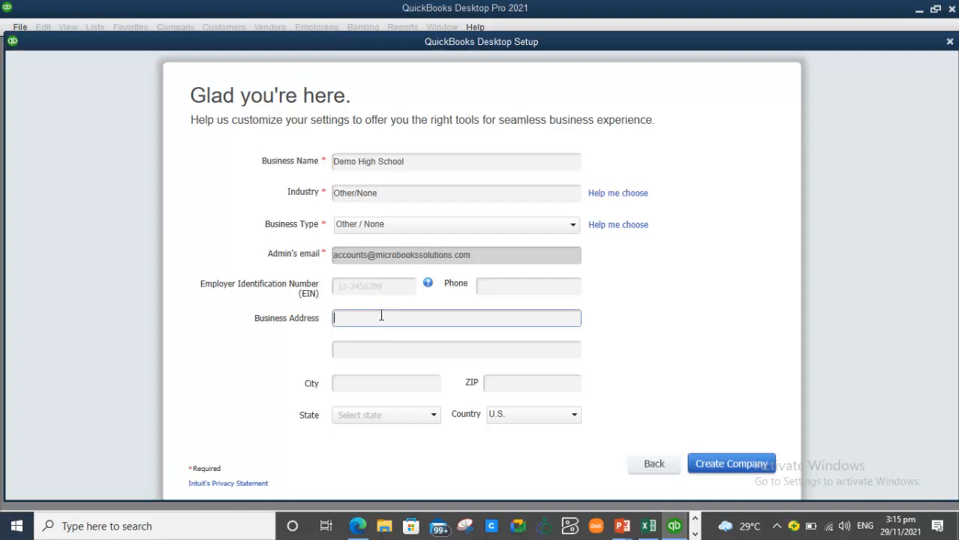
key(Tab)
key(Tab)
text(Kingston)
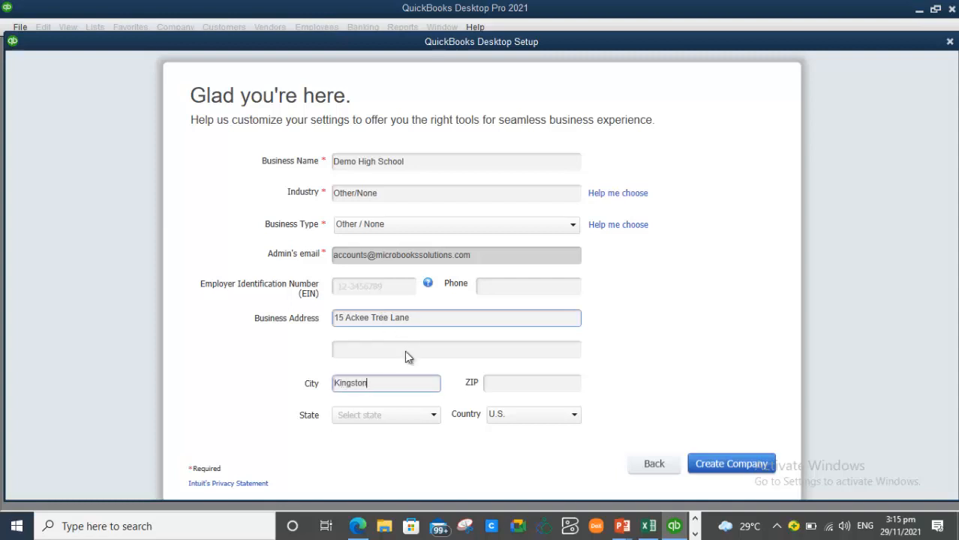
- Change the company's Country from U.S. to Other
click(566, 421)
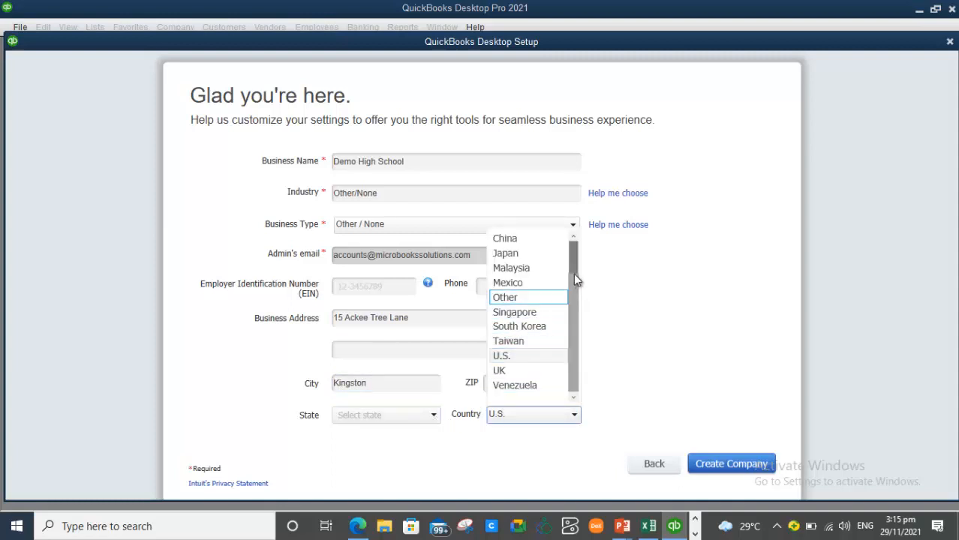
scroll(573, 264, up, 1)
drag(573, 354, 575, 393)
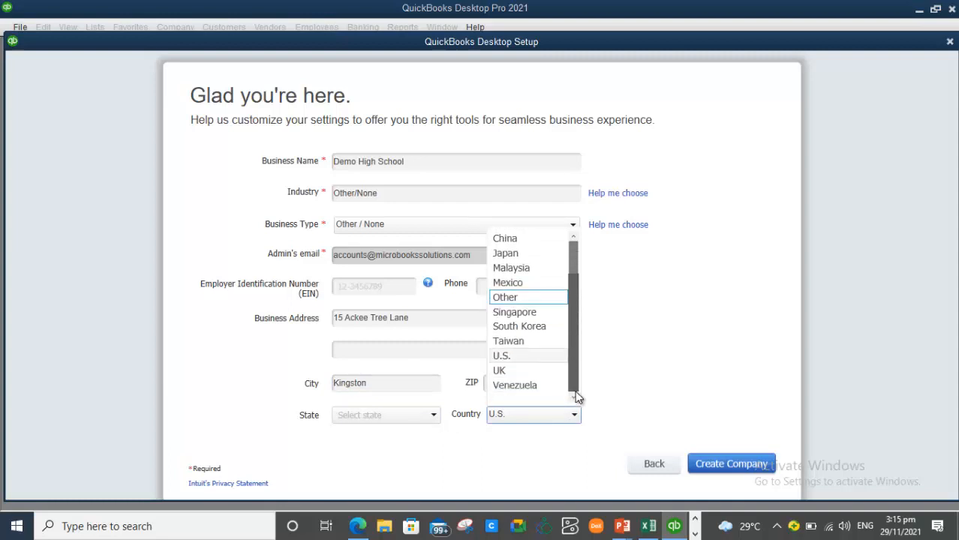
click(523, 297)
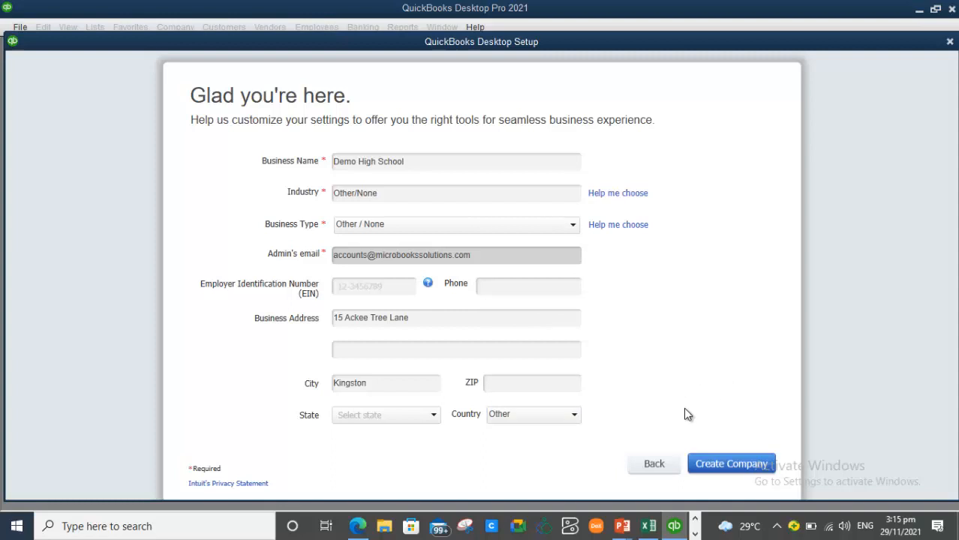
- Enter 00000 as the ZIP code and create the company file
click(517, 382)
text(00000)
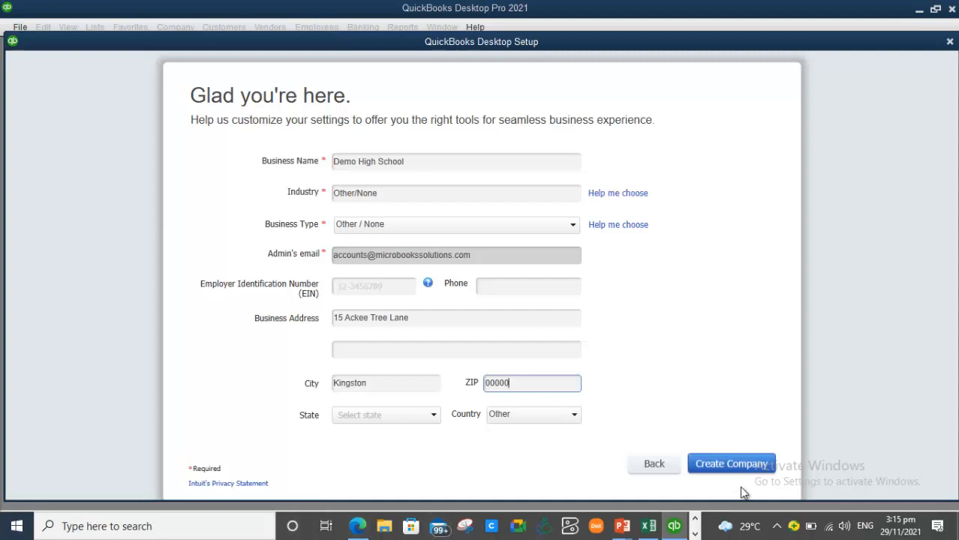
click(737, 464)
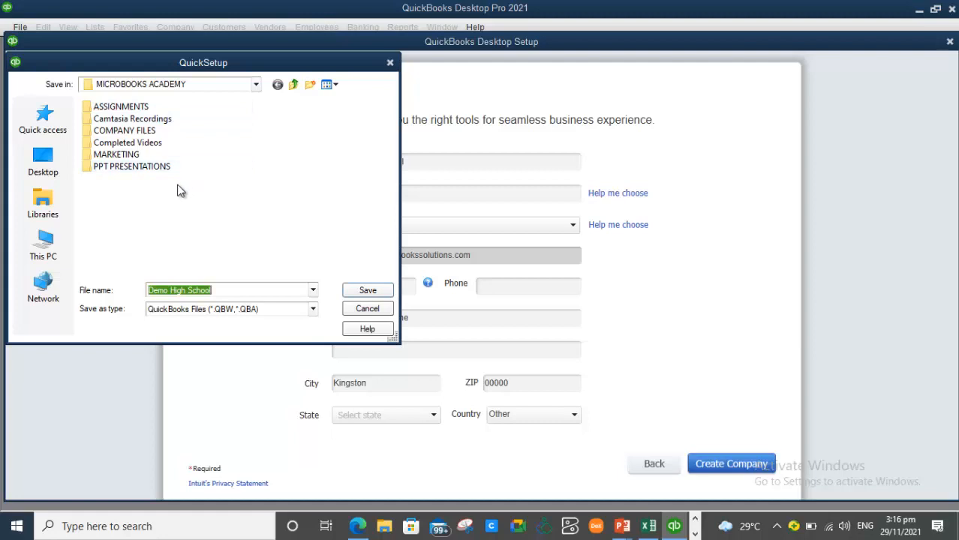
- Create a 'QUICKBOOKS COMPANY FILE' folder in MICROBOOKS ACADEMY and open it
click(309, 84)
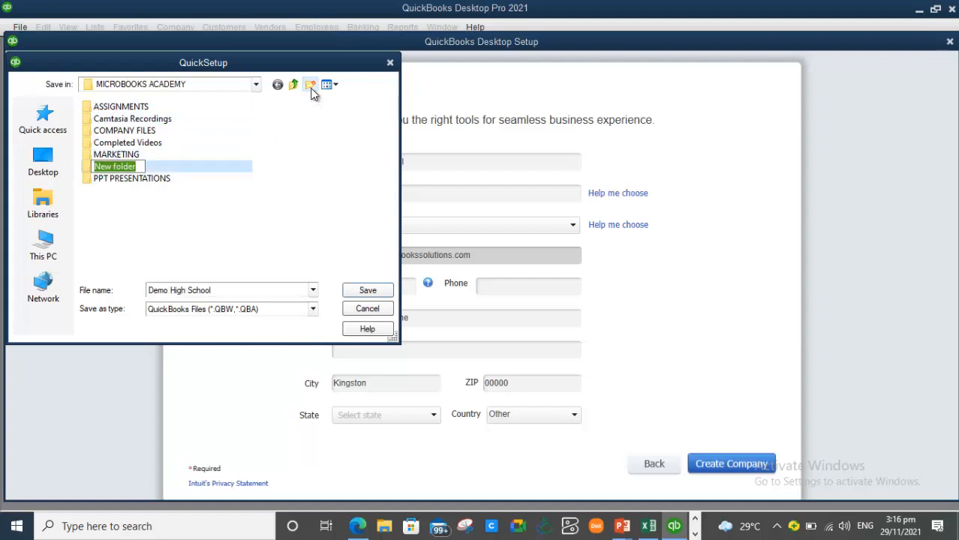
text(QUI)
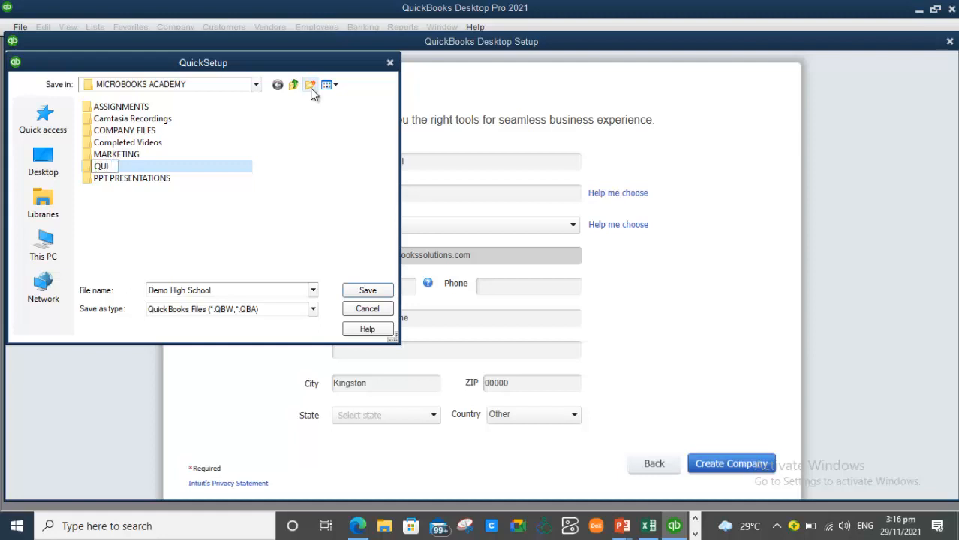
text(CKBOOKS COMP)
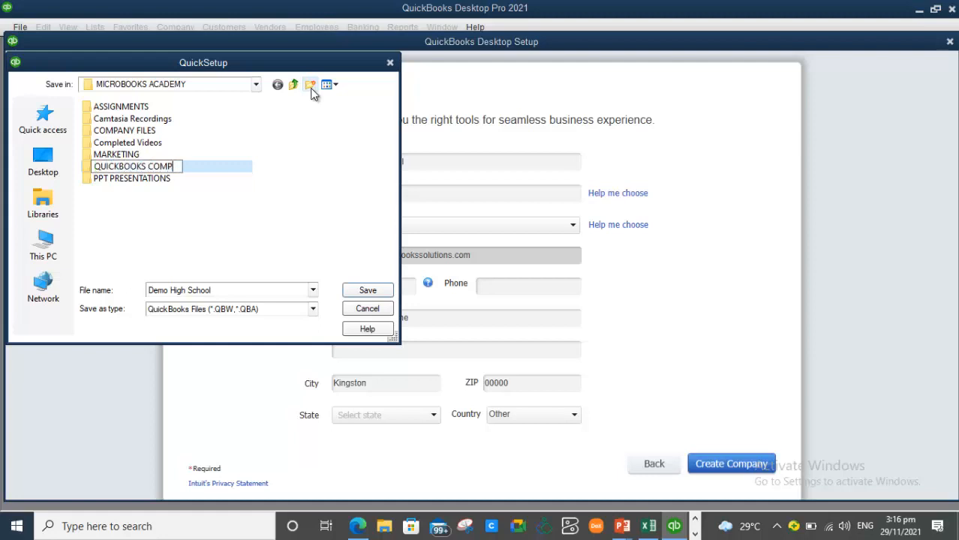
text(ANY FILE)
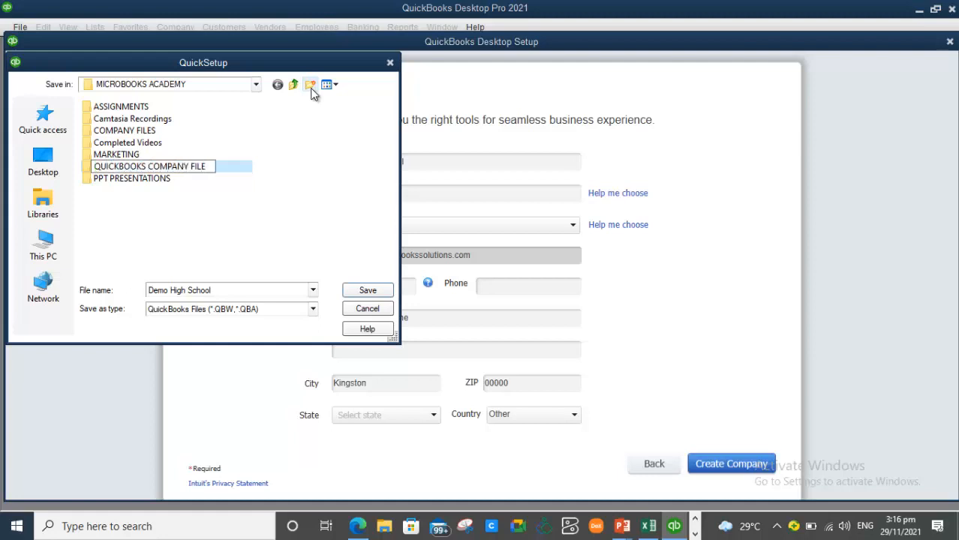
click(170, 166)
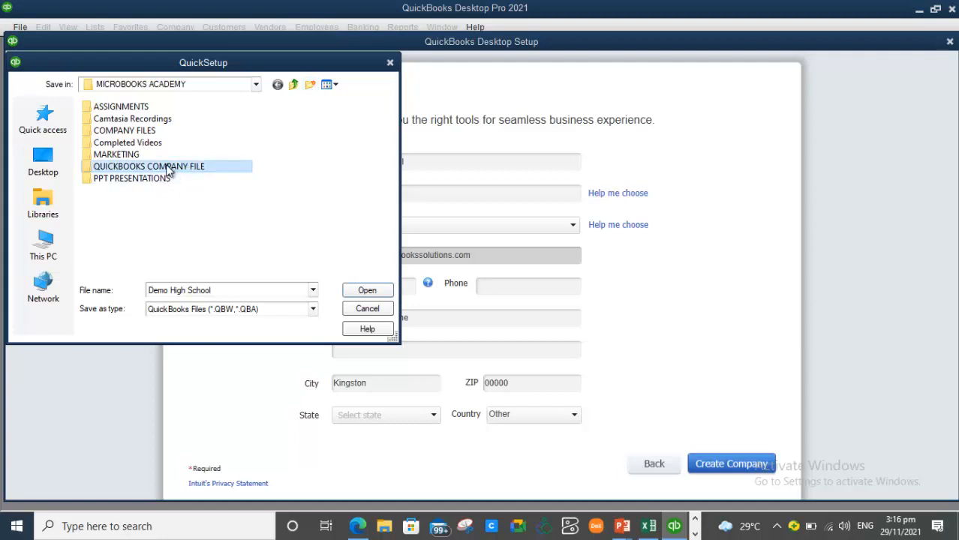
click(168, 171)
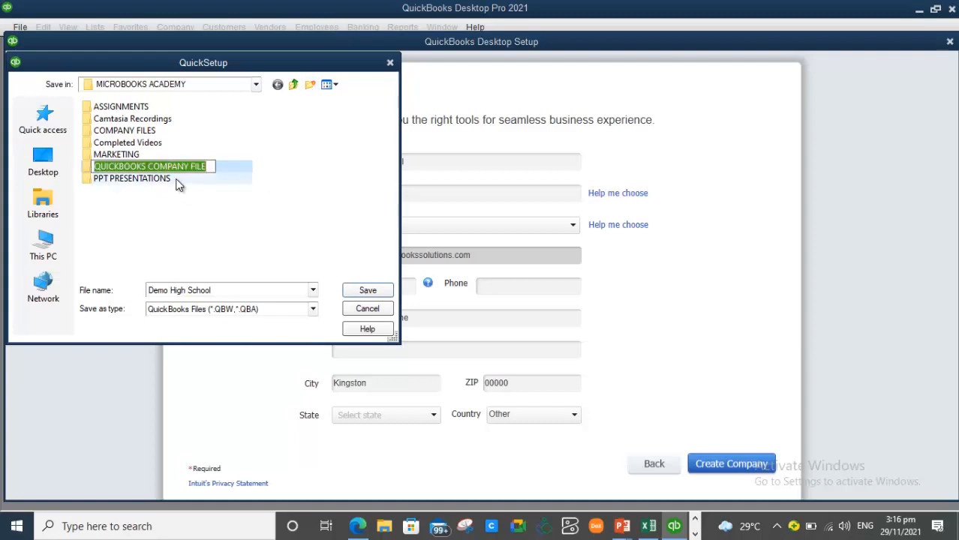
click(177, 180)
double_click(171, 166)
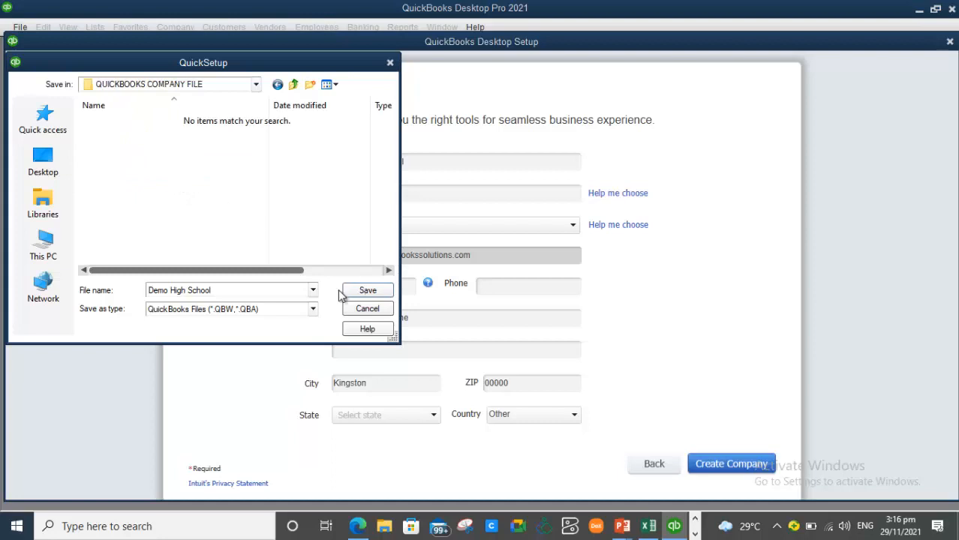
- Save the Demo High School file, dismiss the sale advert and feature tour, and maximize Home
click(379, 295)
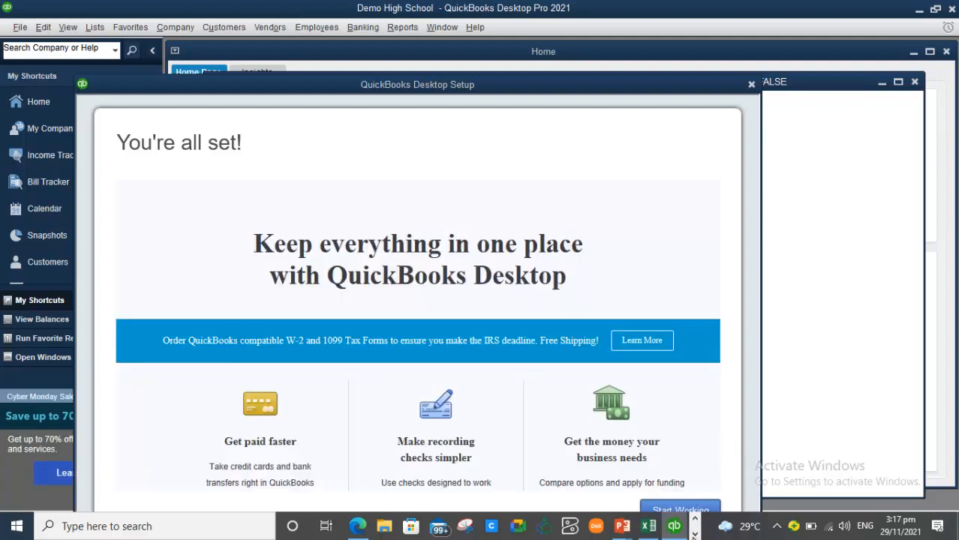
click(681, 510)
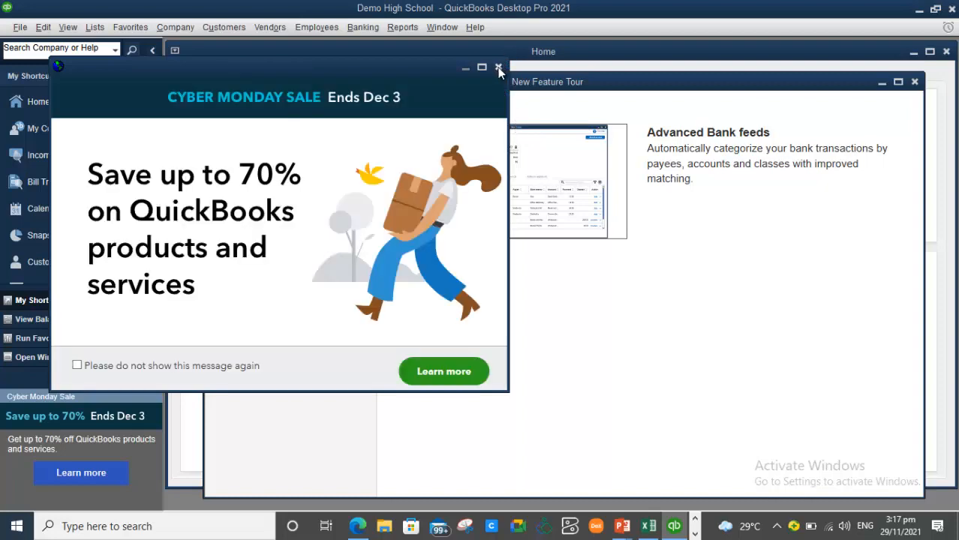
click(498, 69)
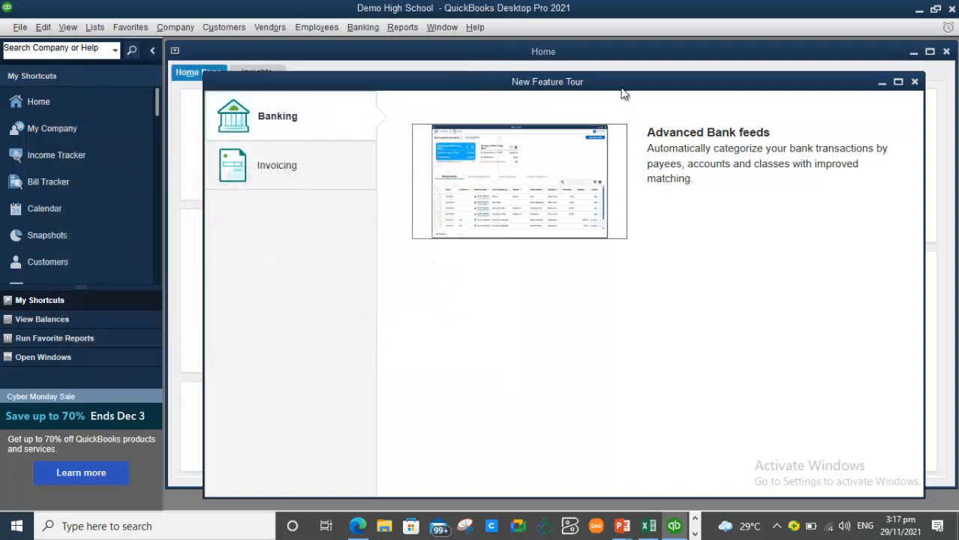
click(915, 81)
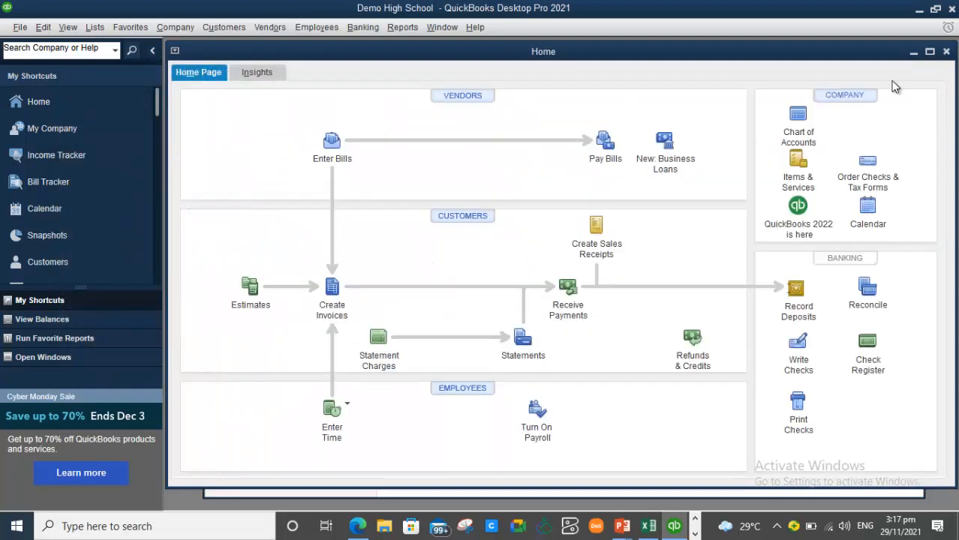
click(929, 51)
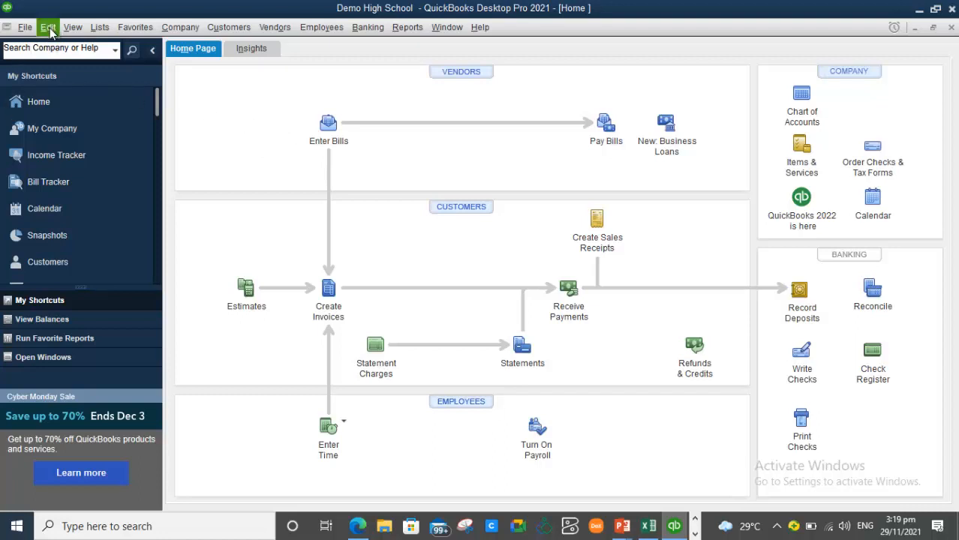
click(52, 28)
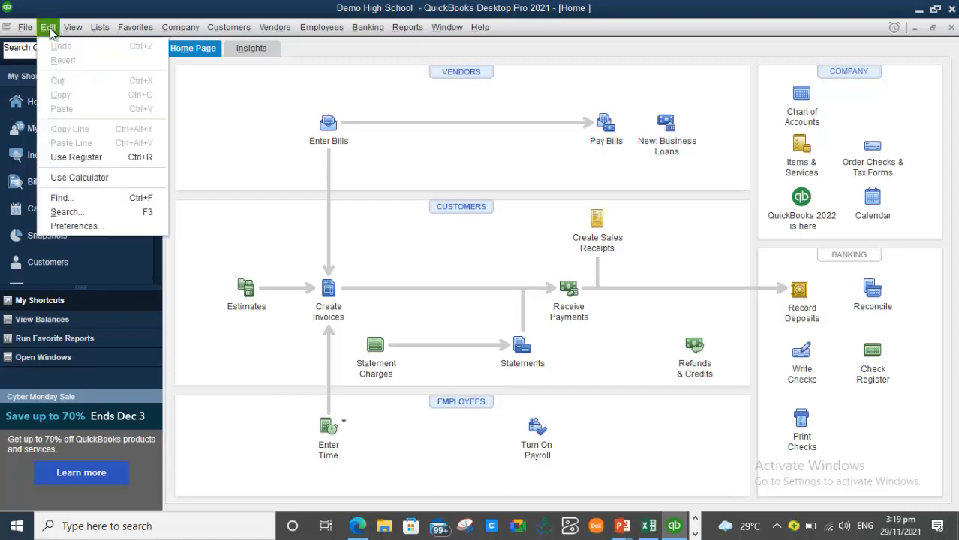
- Turn on Inventory and purchase orders in the Items & Inventory company preferences, accepting the window-close warning
click(98, 228)
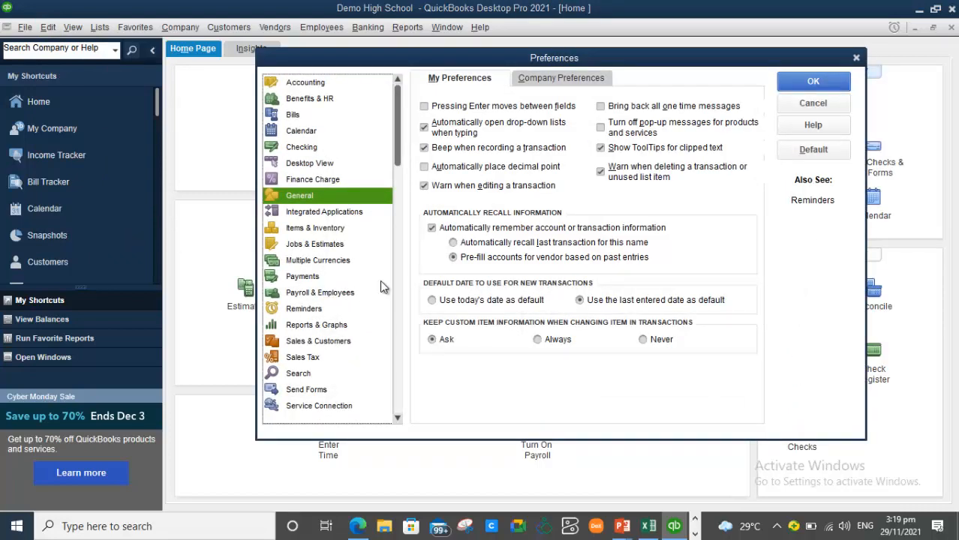
click(338, 233)
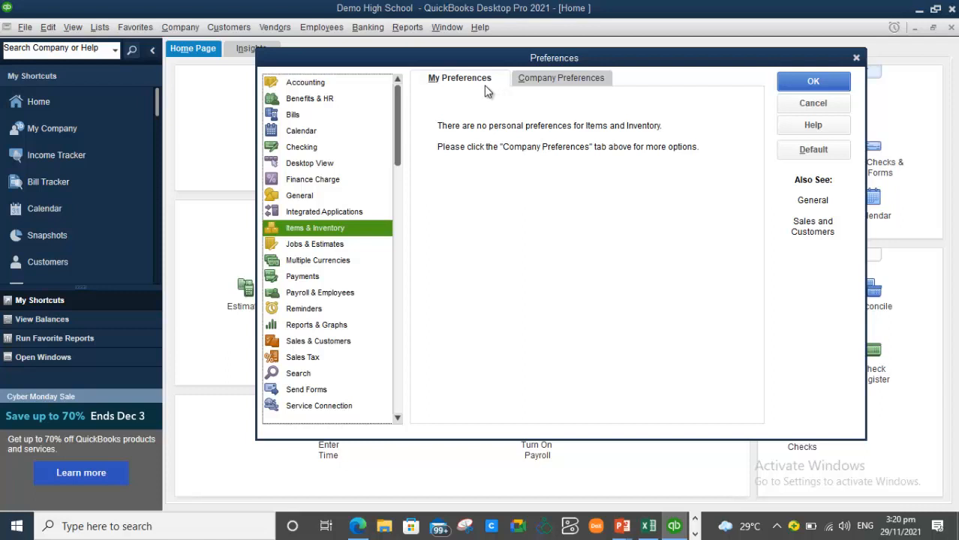
click(561, 82)
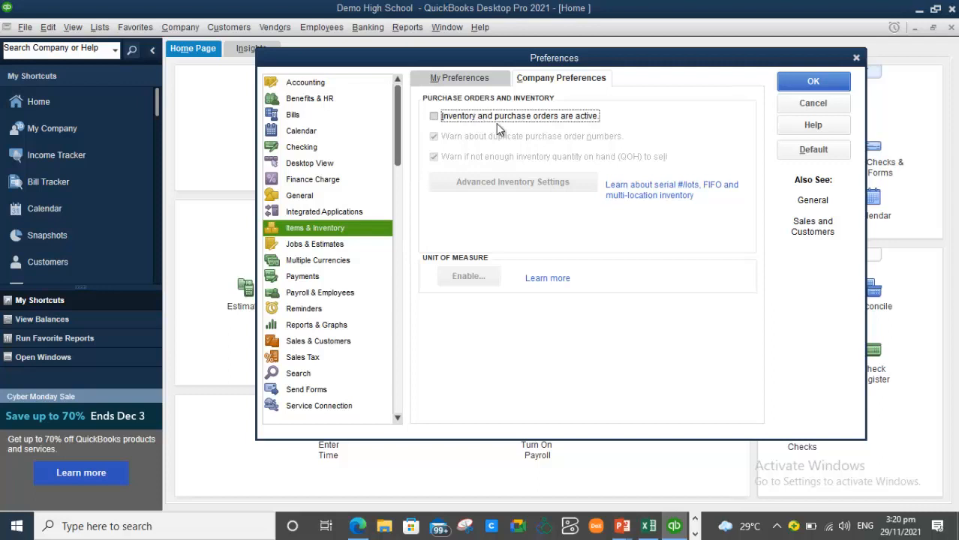
click(435, 118)
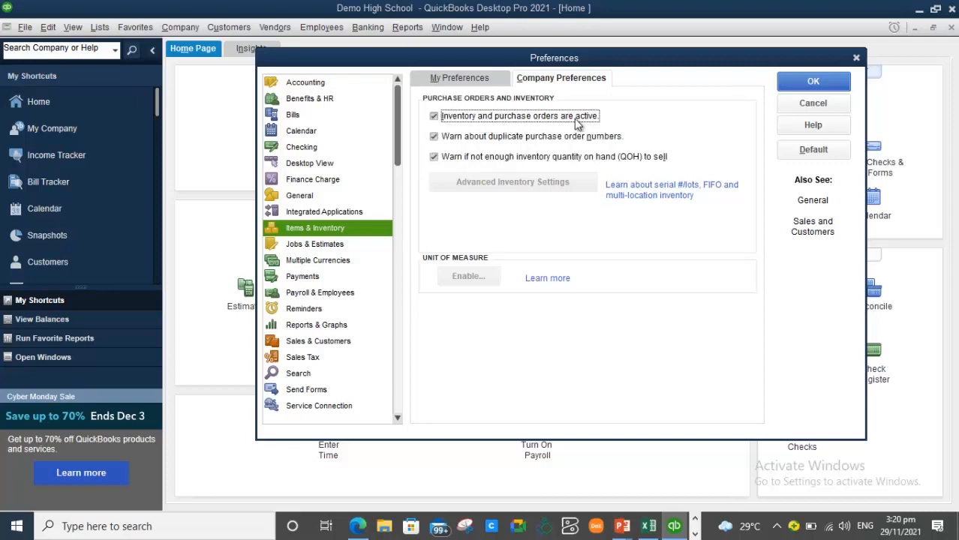
click(823, 84)
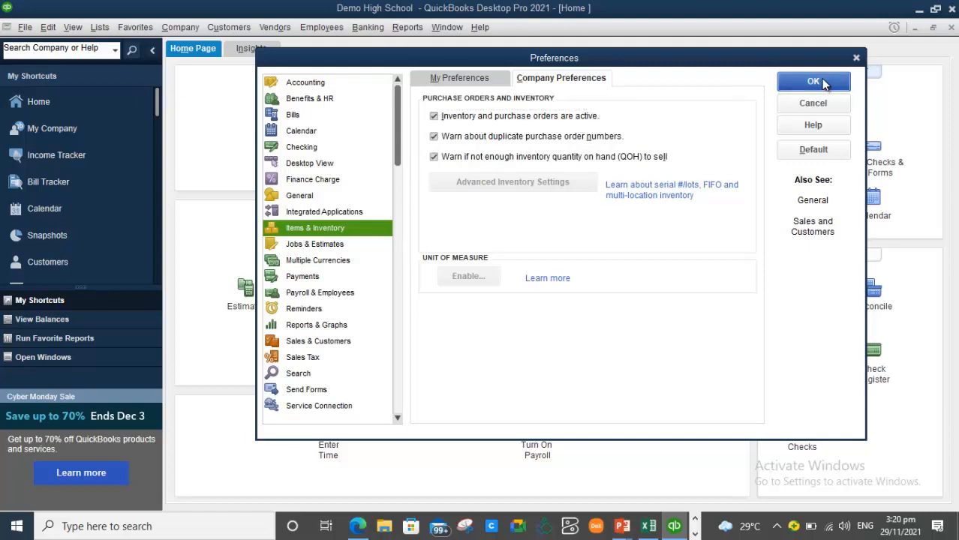
click(479, 172)
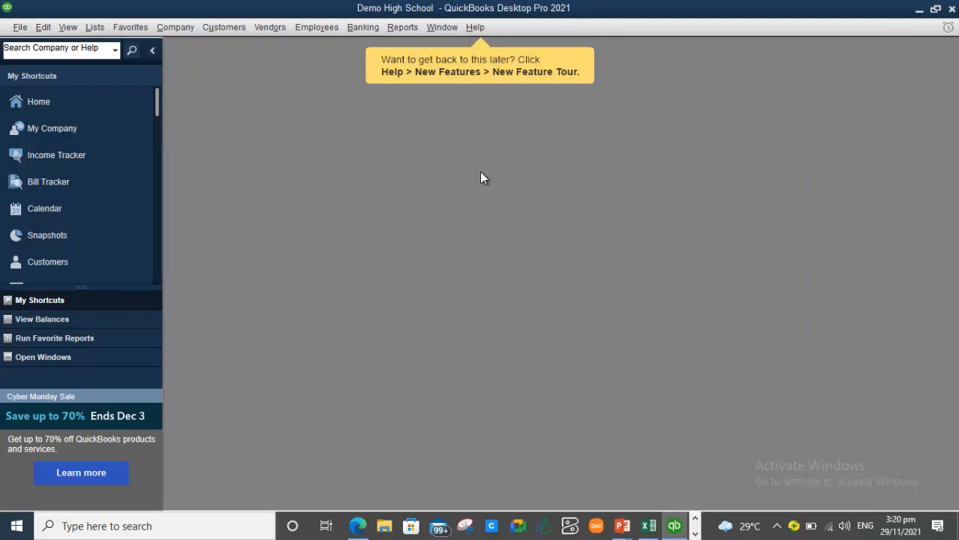
- Reopen and maximize the Home page, now with Purchase Orders and Receive Inventory, then open the Edit menu
click(63, 111)
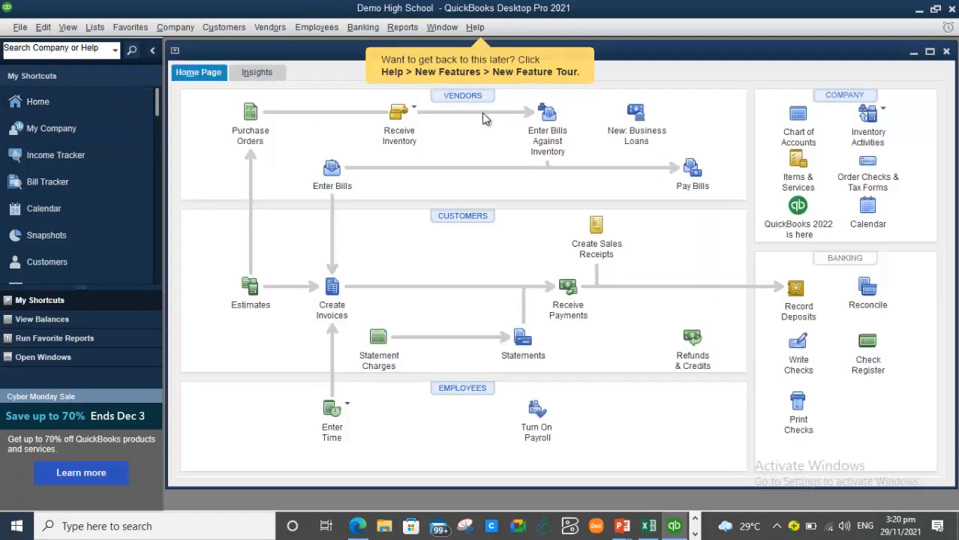
click(930, 54)
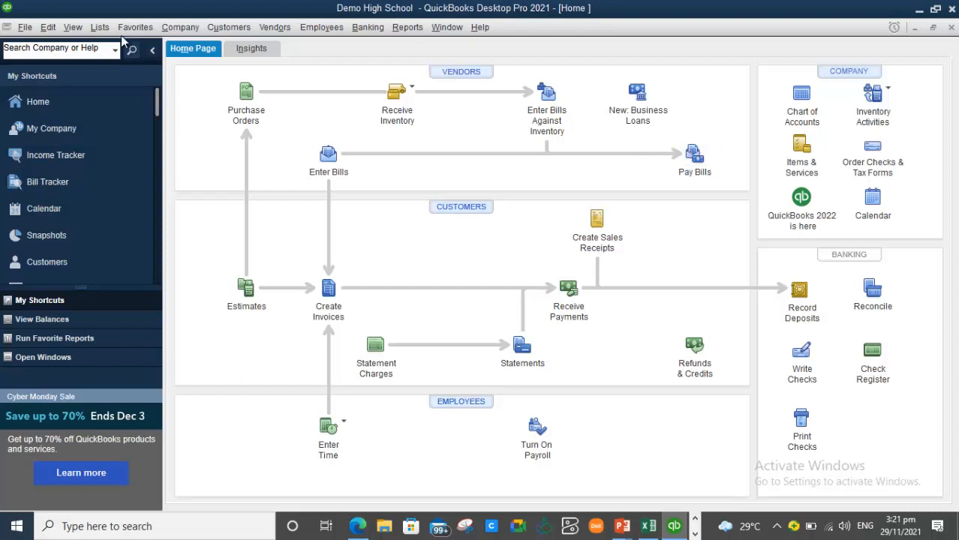
click(50, 30)
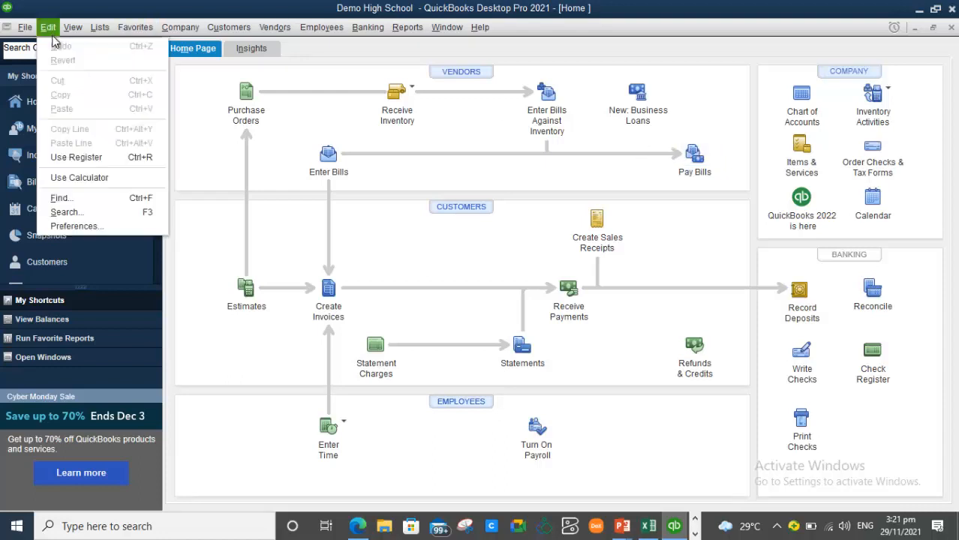
- Turn on class tracking in Accounting company preferences, save it, and bring the PowerPoint slide show forward
click(122, 226)
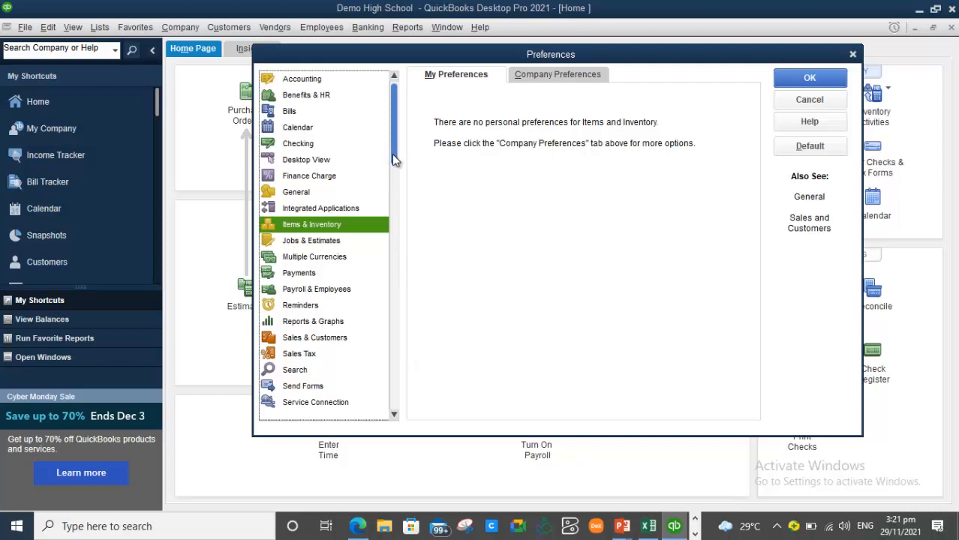
click(323, 79)
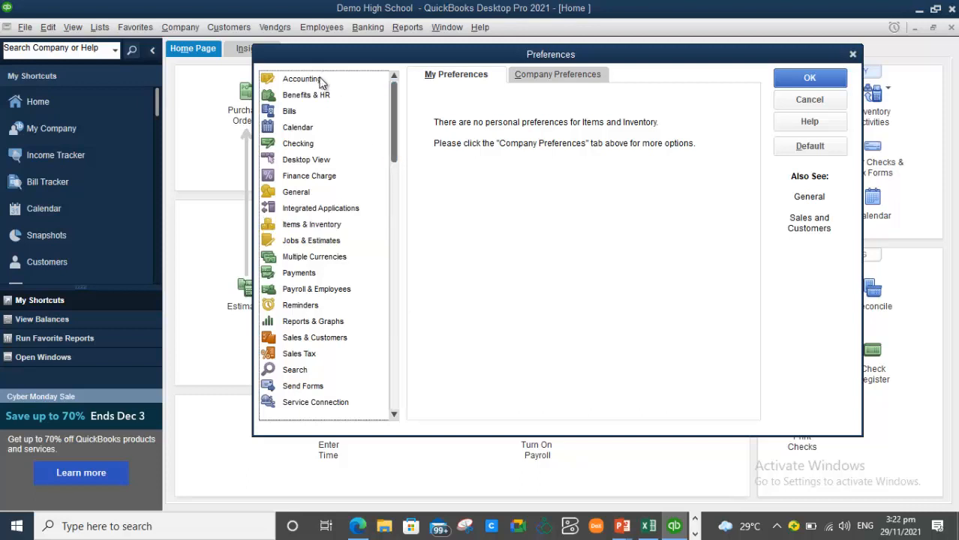
click(585, 79)
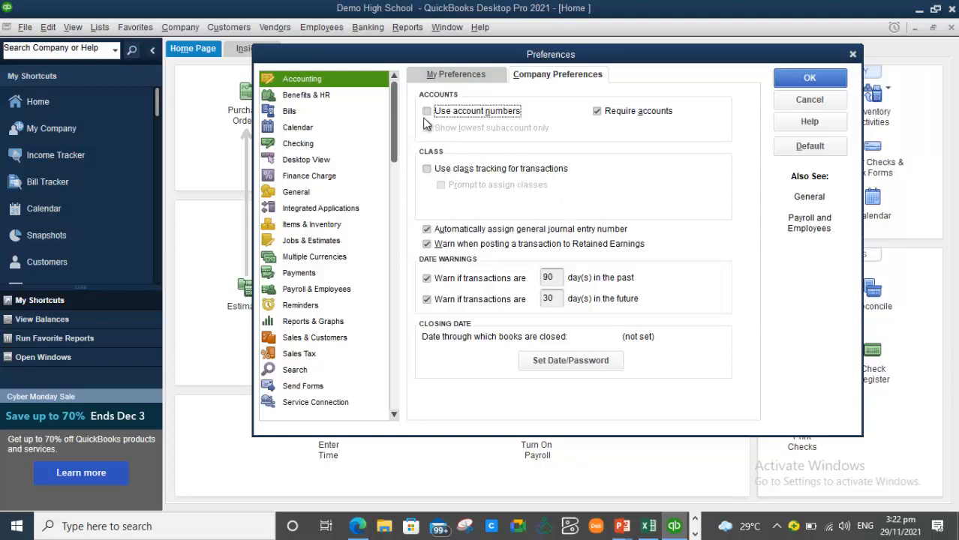
click(427, 170)
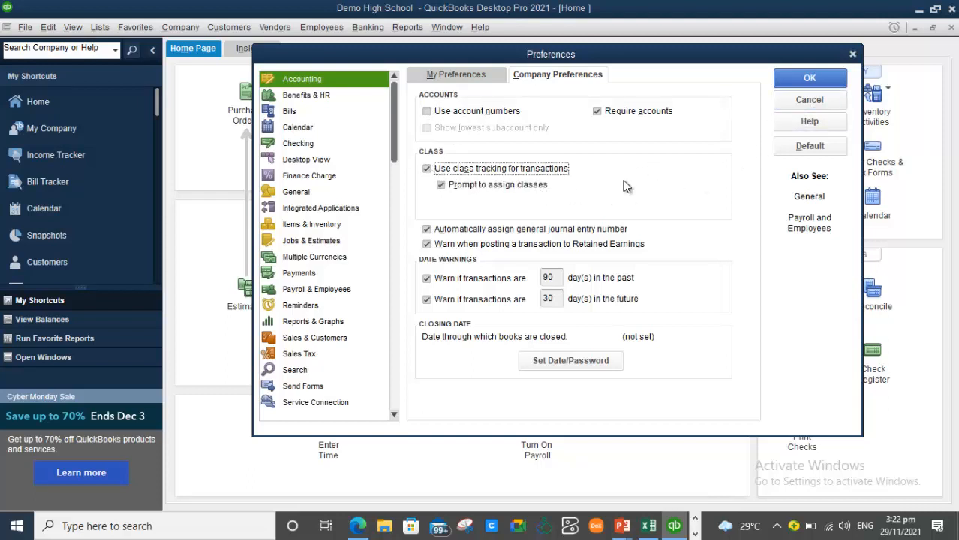
click(817, 84)
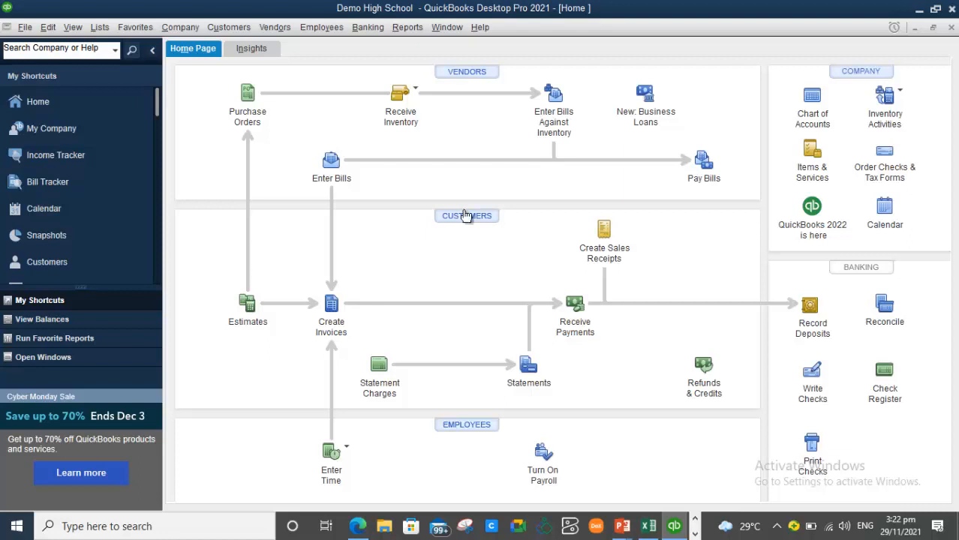
mouse_move(620, 530)
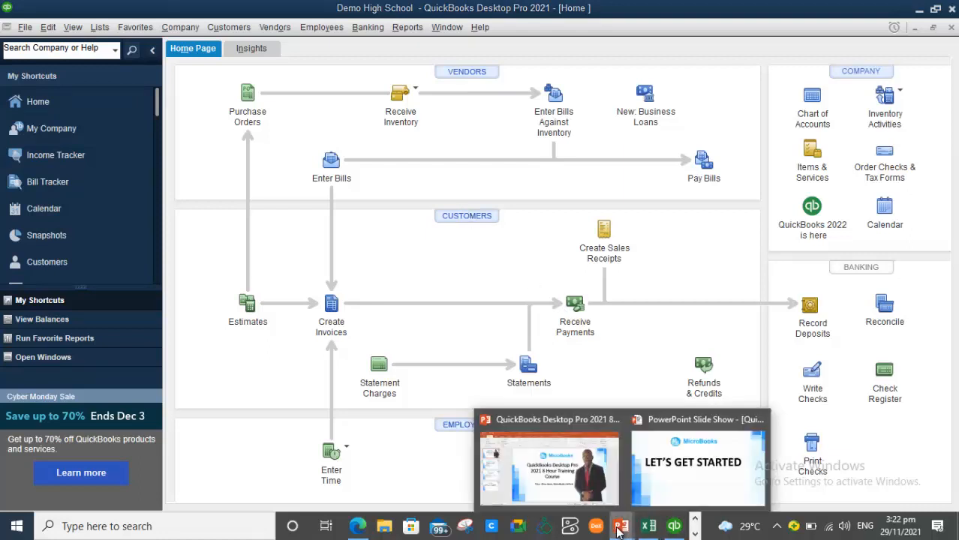
click(694, 473)
- Exit the finished slide show and present it again from the start up to the Course Outline slide
click(693, 467)
click(693, 467)
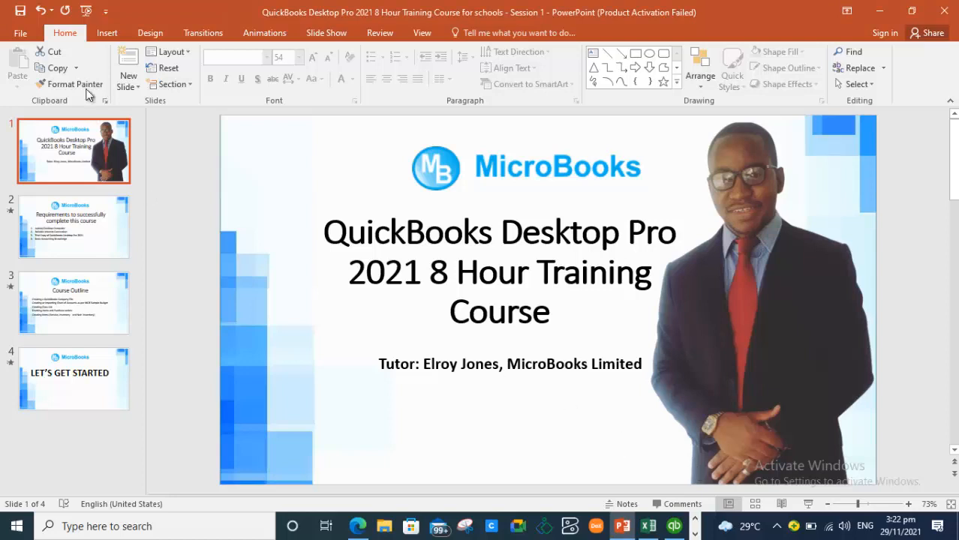
click(86, 9)
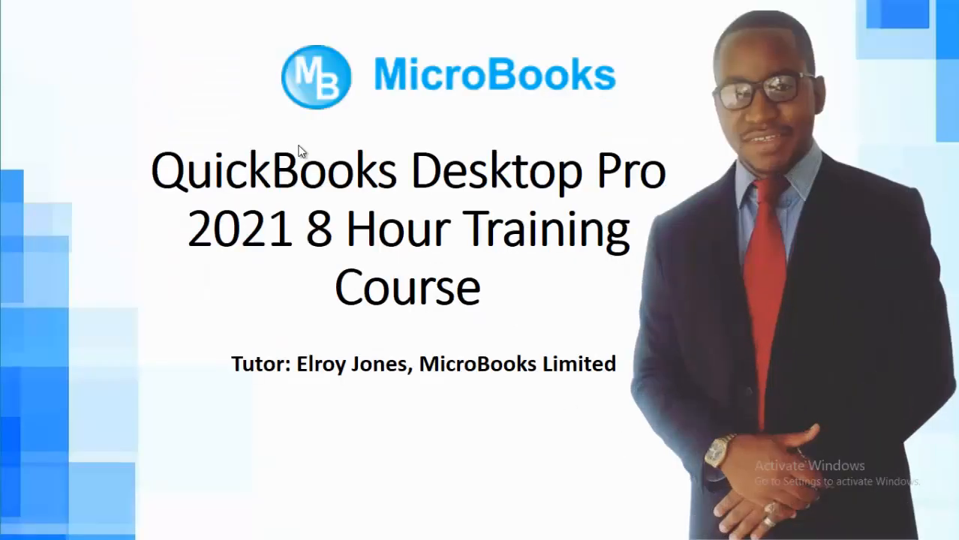
click(378, 229)
click(379, 229)
click(379, 229)
click(379, 229)
click(379, 229)
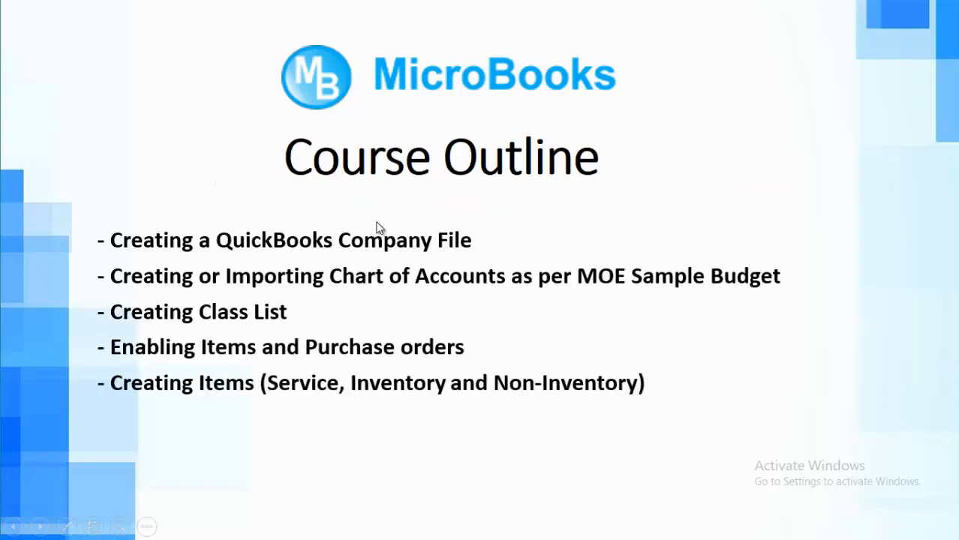
- Hide the later Course Outline topics so two remain, and return to QuickBooks
key(Left)
key(Left)
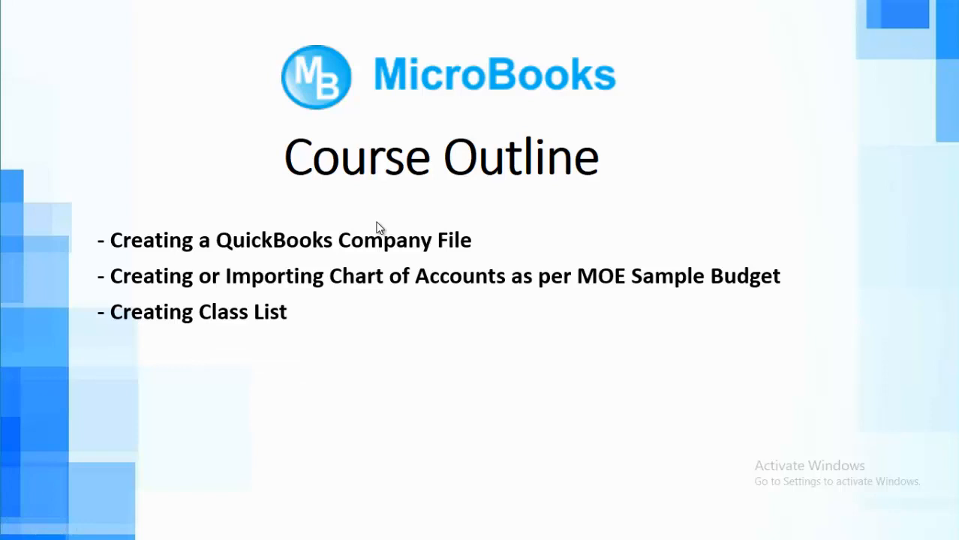
key(Left)
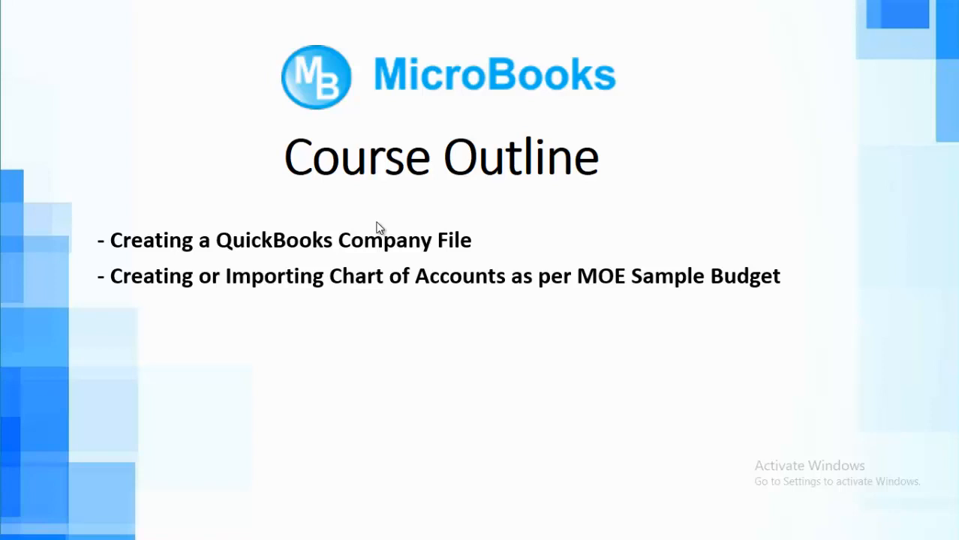
key(alt+Tab)
key(alt+Tab)
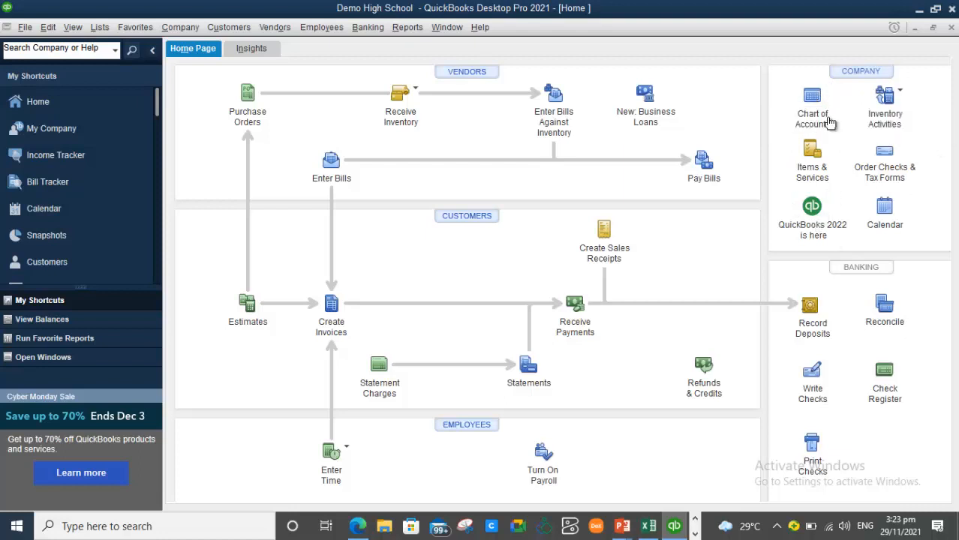
- Open the Chart of Accounts and select the Payroll Expenses account
click(813, 109)
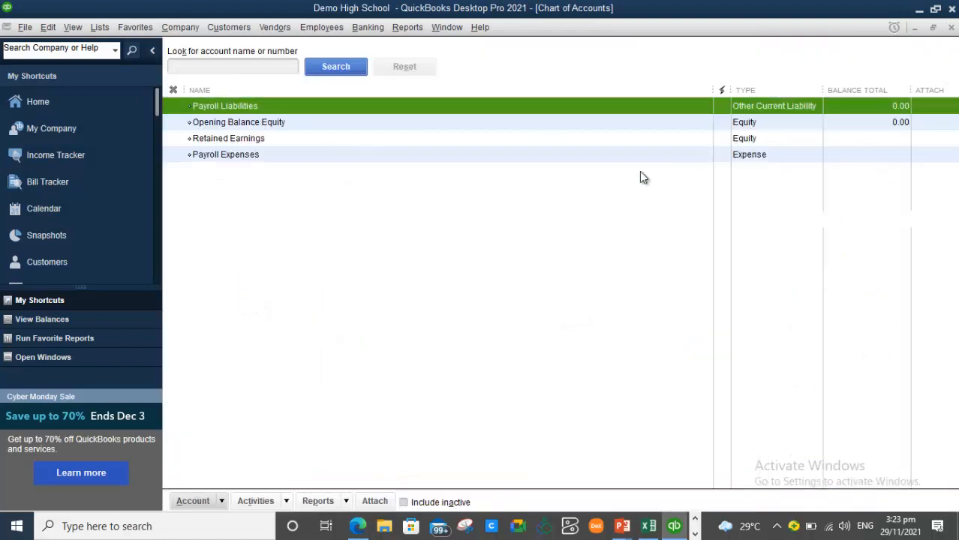
click(450, 204)
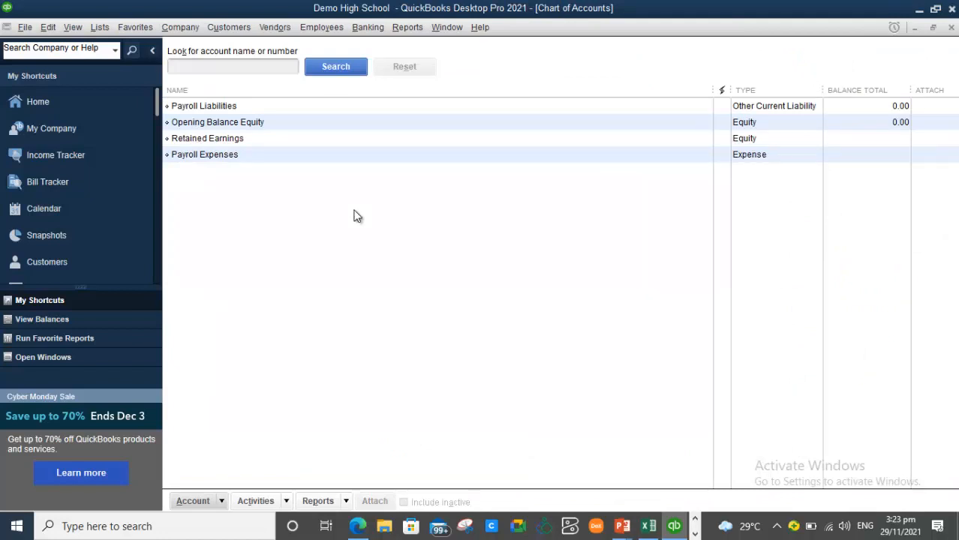
click(216, 156)
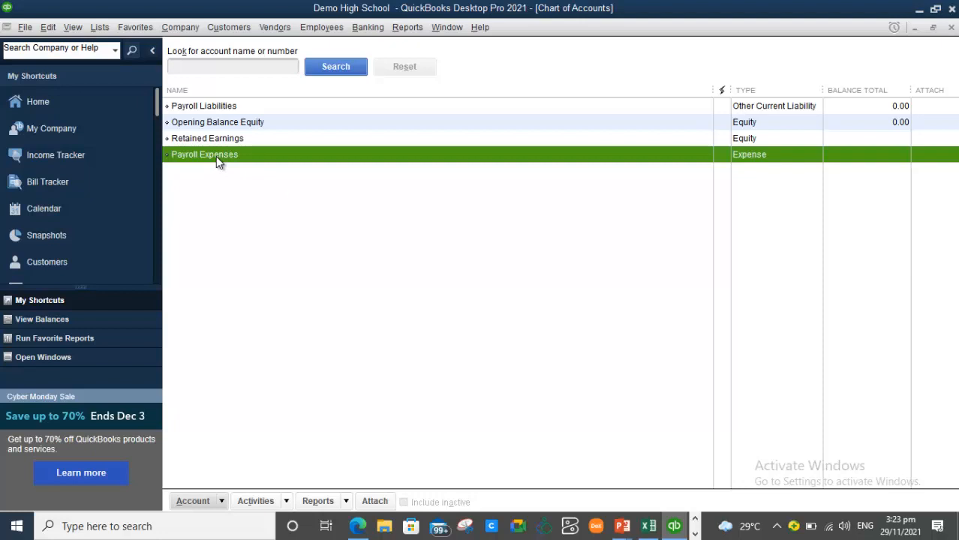
- Make the Payroll Expenses and Payroll Liabilities accounts inactive from their right-click menus
right_click(216, 162)
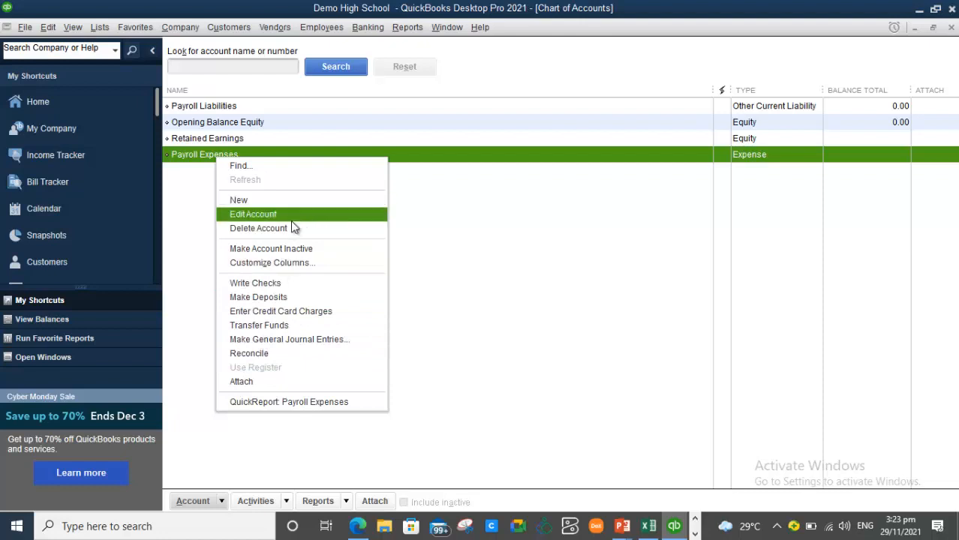
click(280, 249)
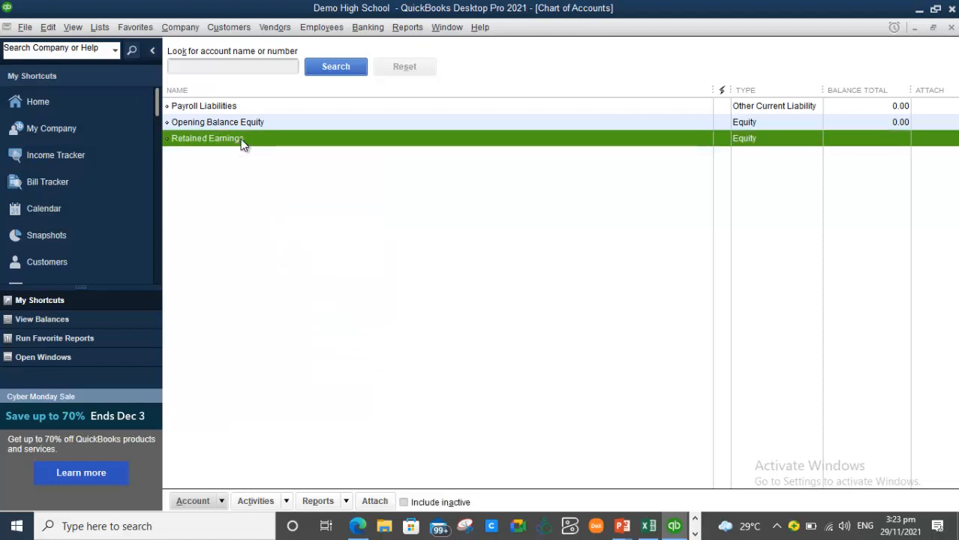
click(232, 106)
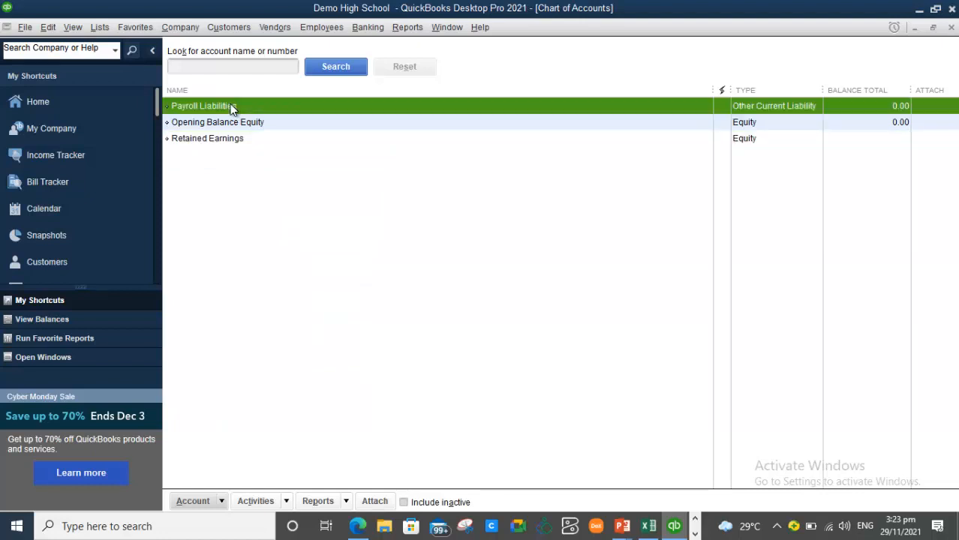
right_click(231, 108)
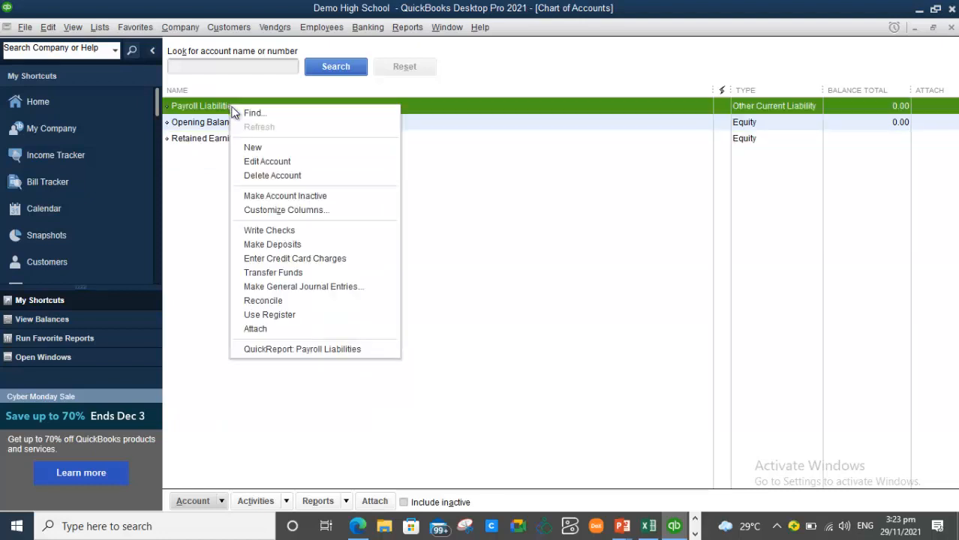
click(279, 196)
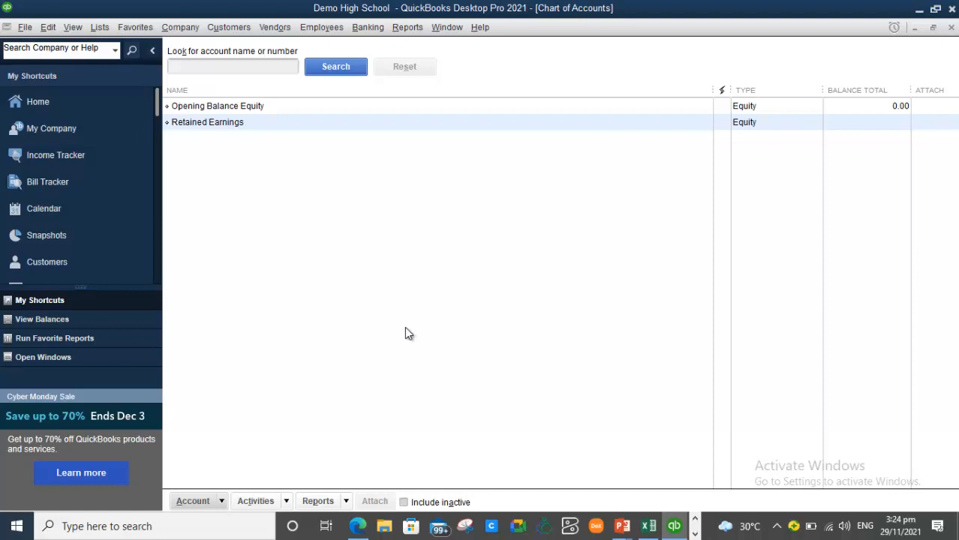
- Show the Budget sheet of the Annual School Budget workbook with cell A1 selected, then switch to Google Meet
click(648, 528)
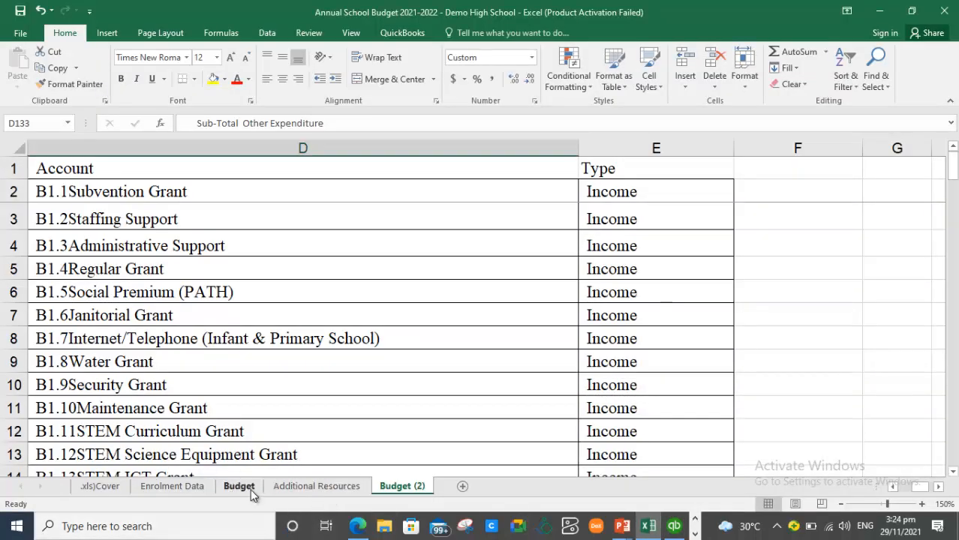
click(243, 489)
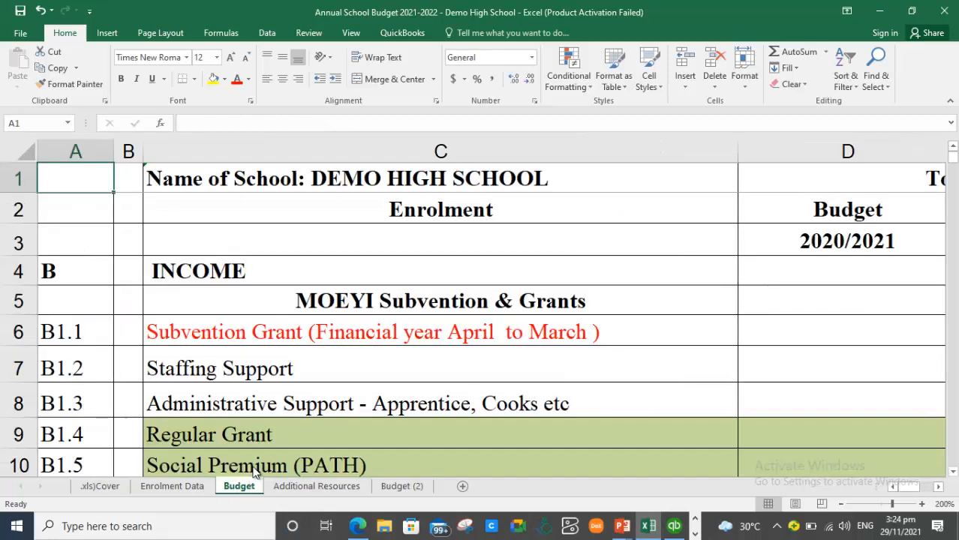
click(196, 349)
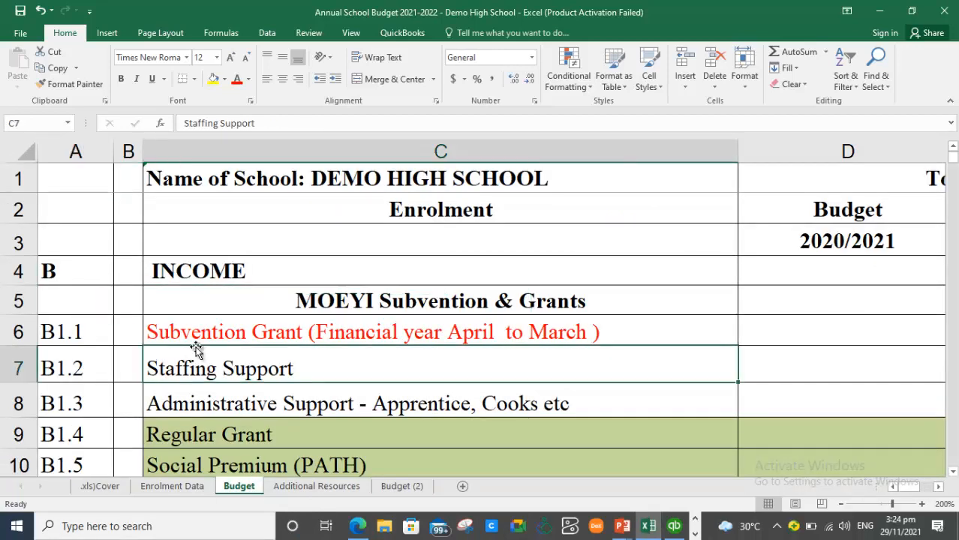
key(Up)
key(Up)
key(Up)
key(Up)
key(Up)
key(Up)
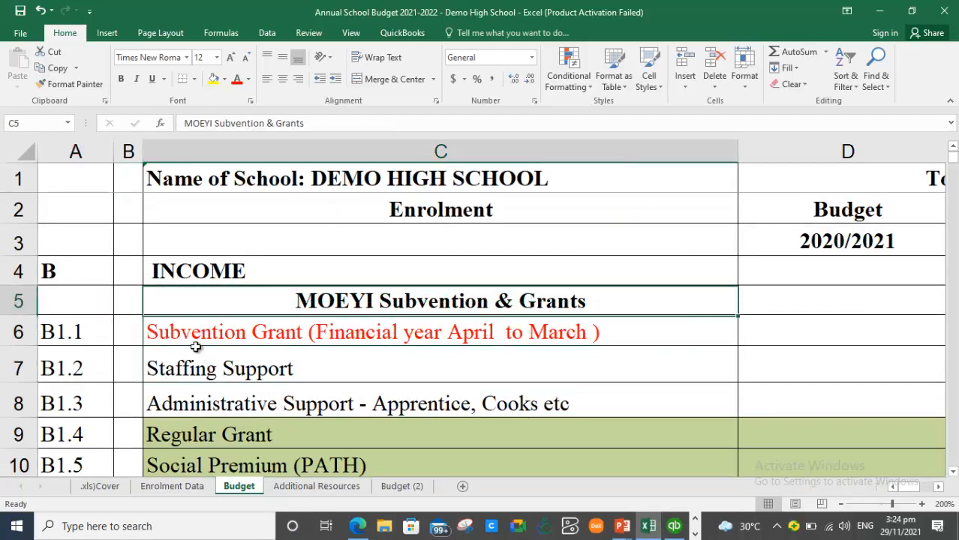
key(Left)
key(Left)
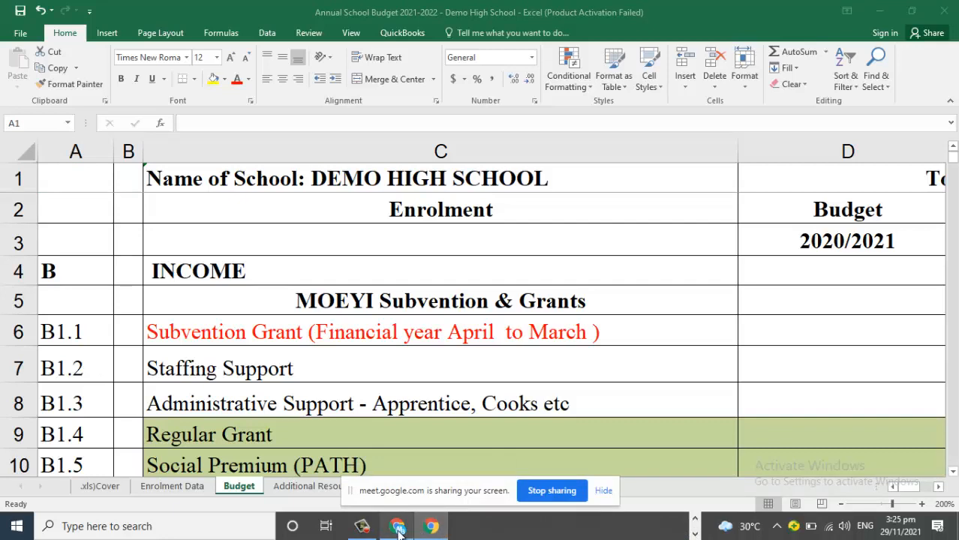
click(399, 528)
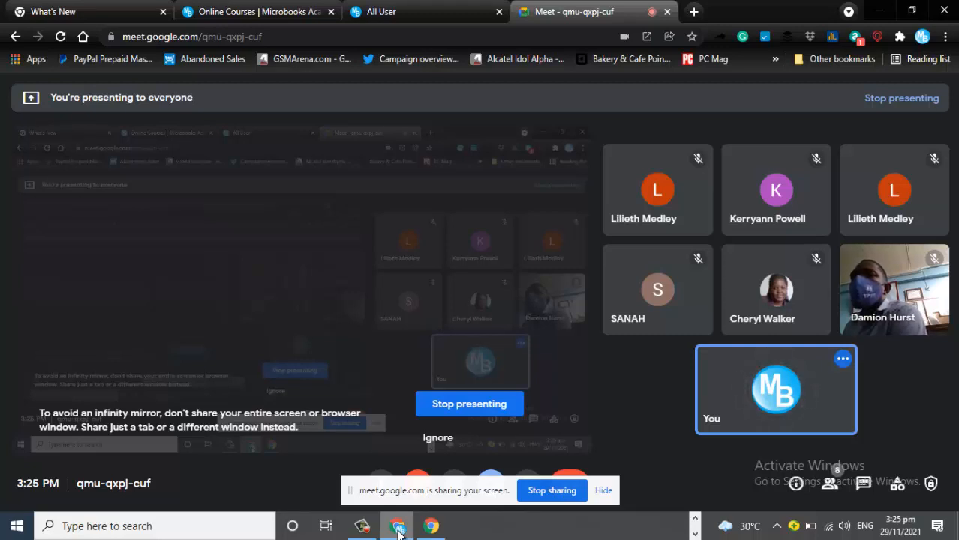
key(alt+Tab)
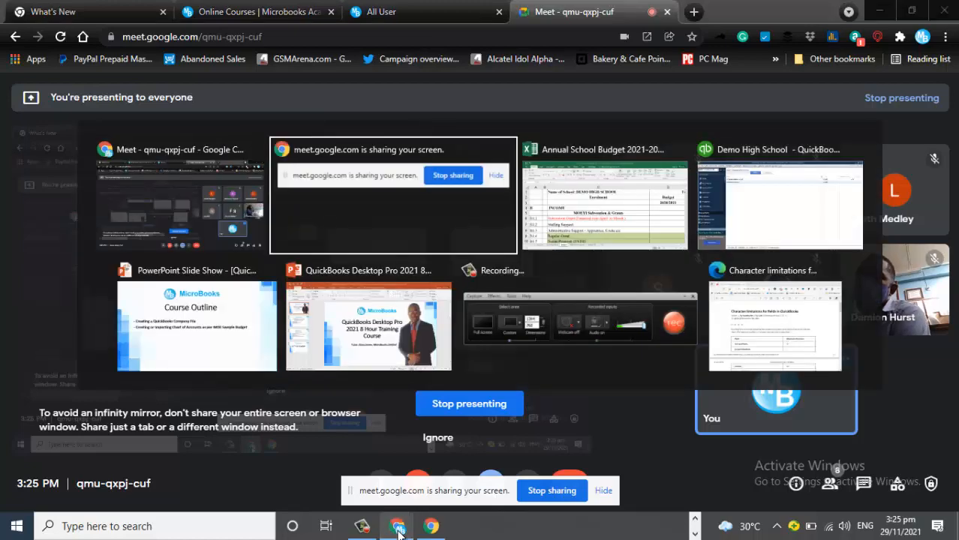
key(alt+Tab)
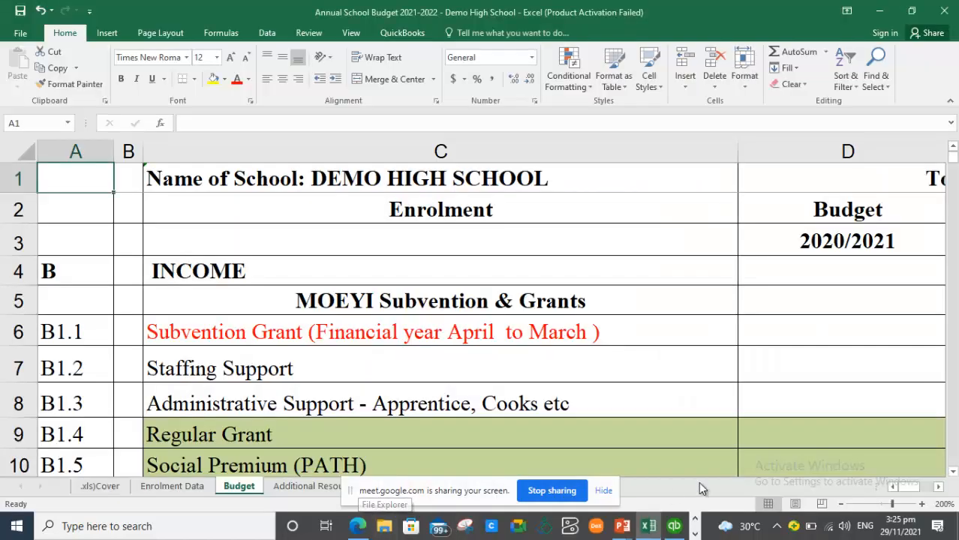
click(508, 282)
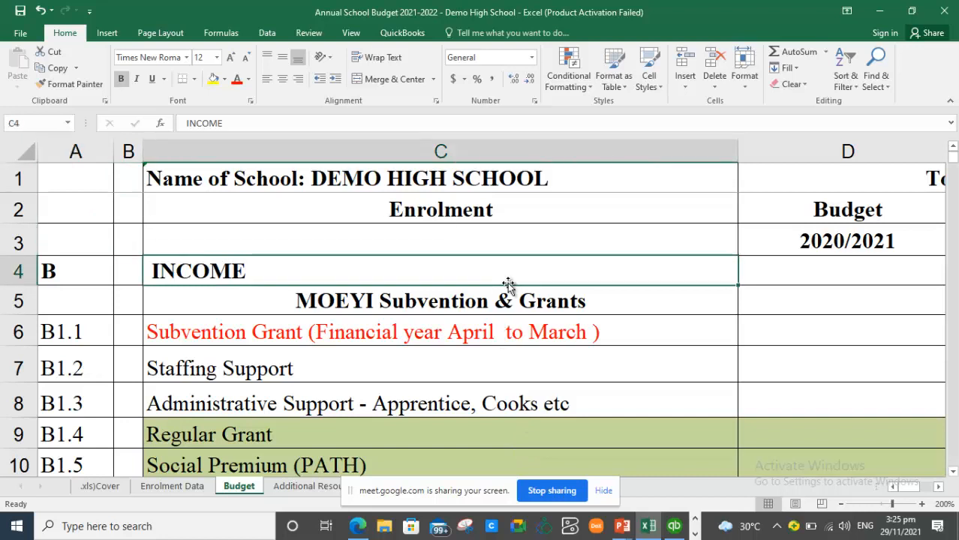
key(Left)
key(Left)
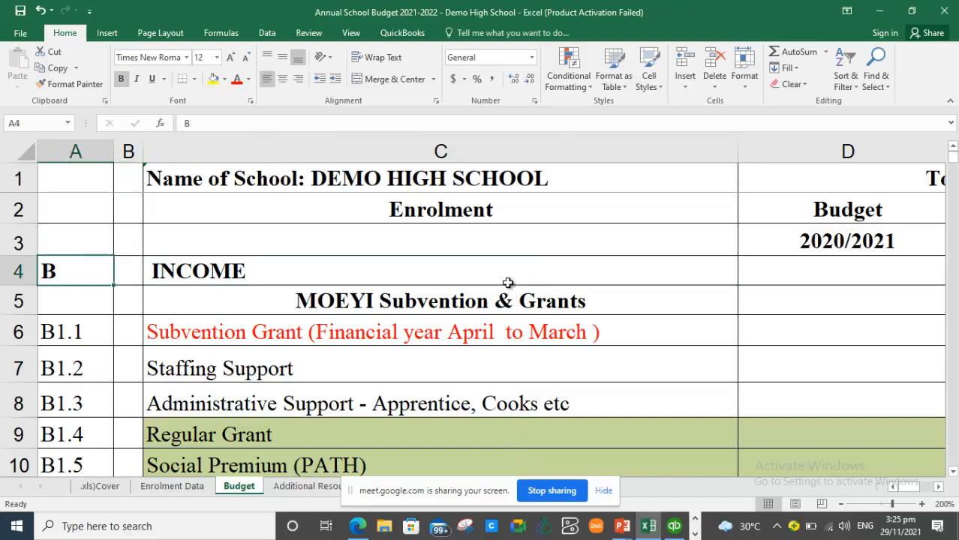
key(Up)
key(Up)
key(Up)
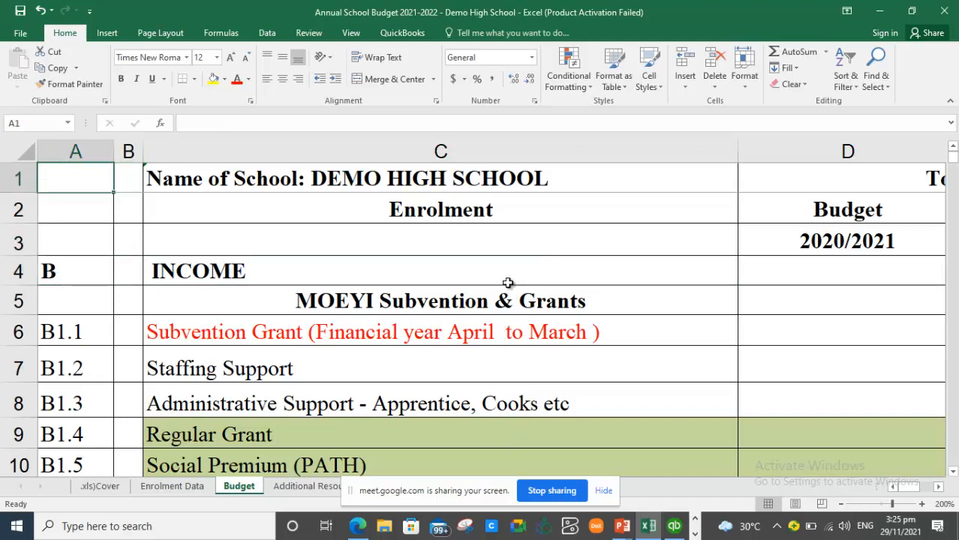
key(Down)
key(Down)
key(Down)
key(Down)
key(Down)
key(Down)
key(Down)
key(Down)
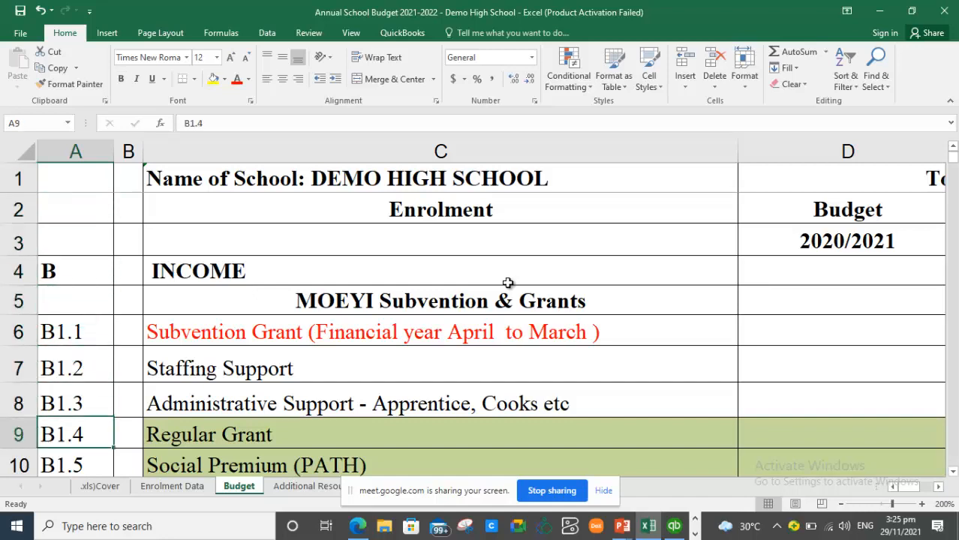
key(Down)
key(Down)
key(Down)
key(Down)
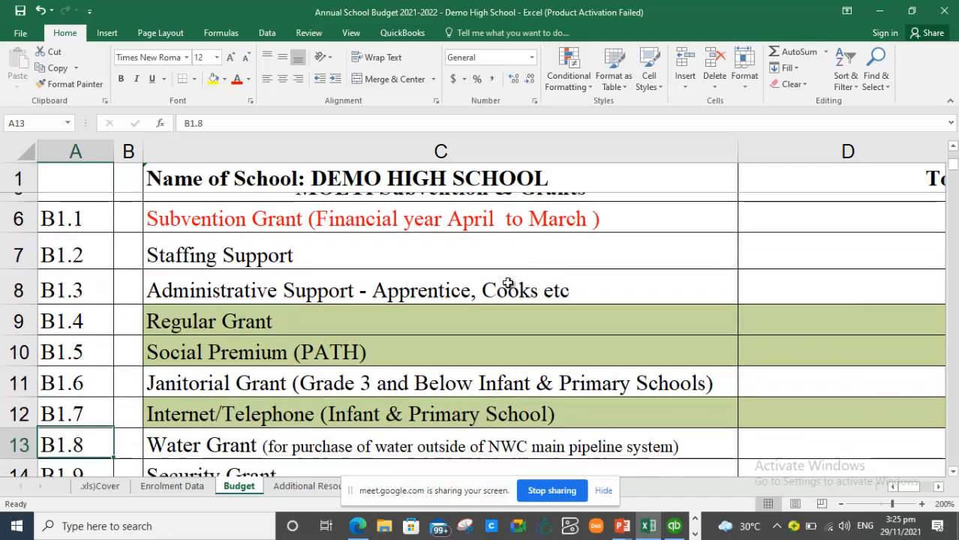
key(Down)
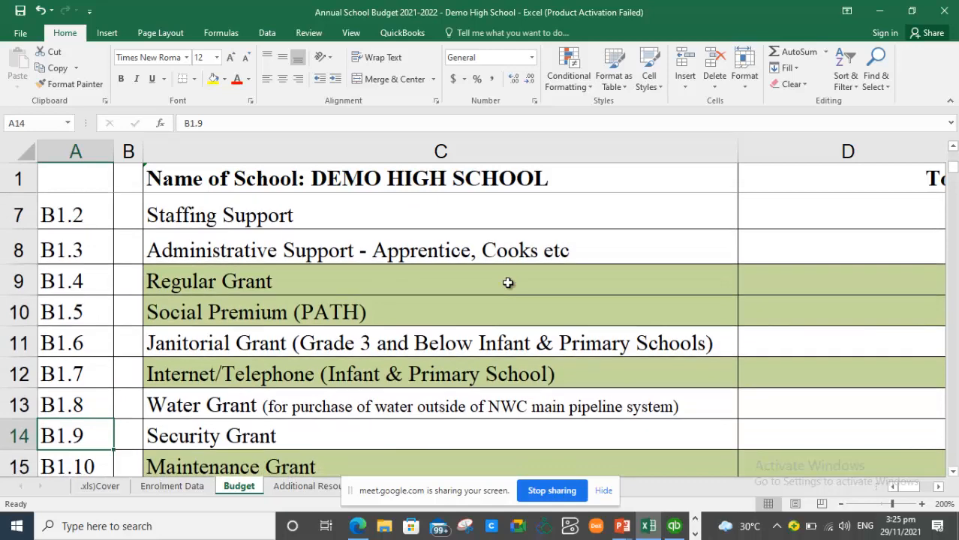
key(Up)
key(Up)
key(Up)
key(Up)
key(Up)
key(Up)
key(Up)
key(Up)
key(Up)
key(Up)
key(Up)
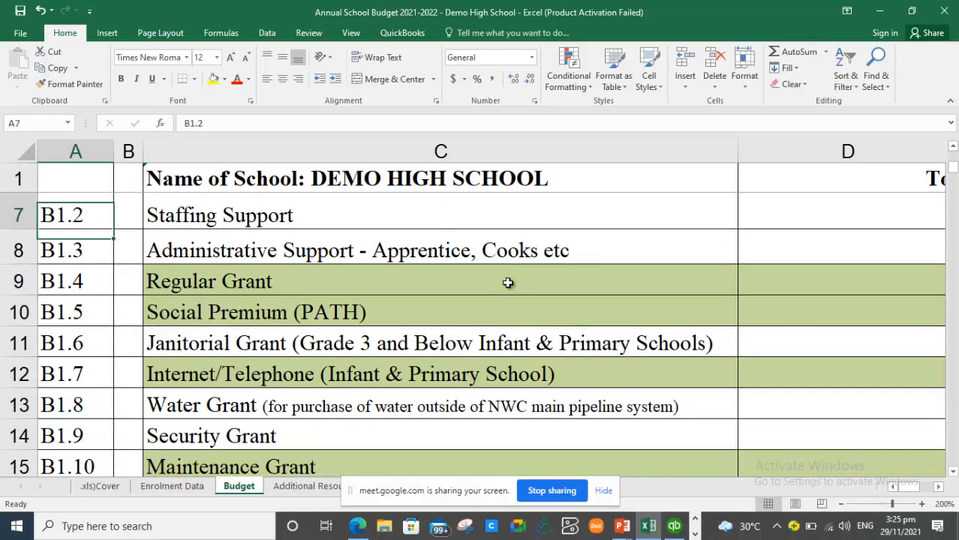
key(Up)
key(Up)
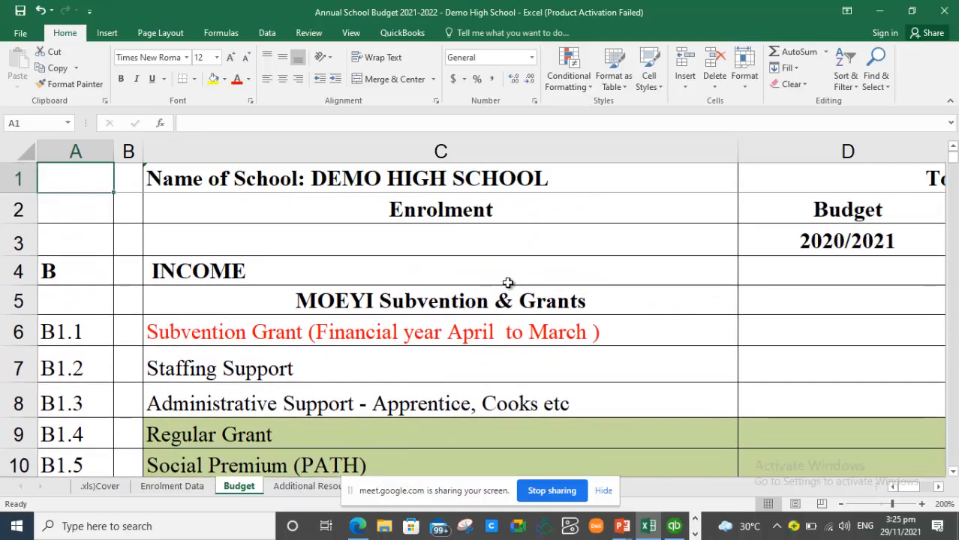
key(Down)
key(Down)
key(Down)
key(Down)
key(Down)
key(Down)
key(Down)
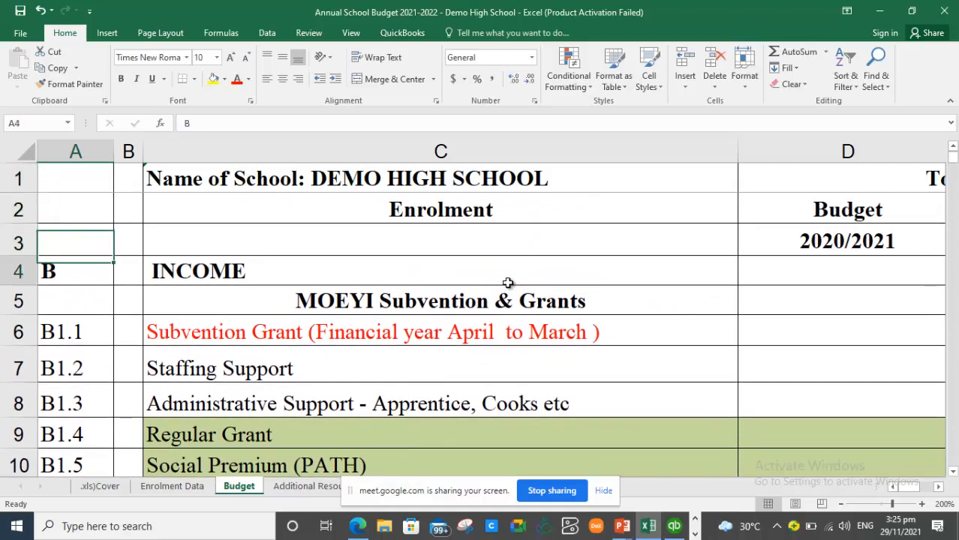
key(Down)
key(Down)
key(Down)
key(Down)
key(Down)
key(Down)
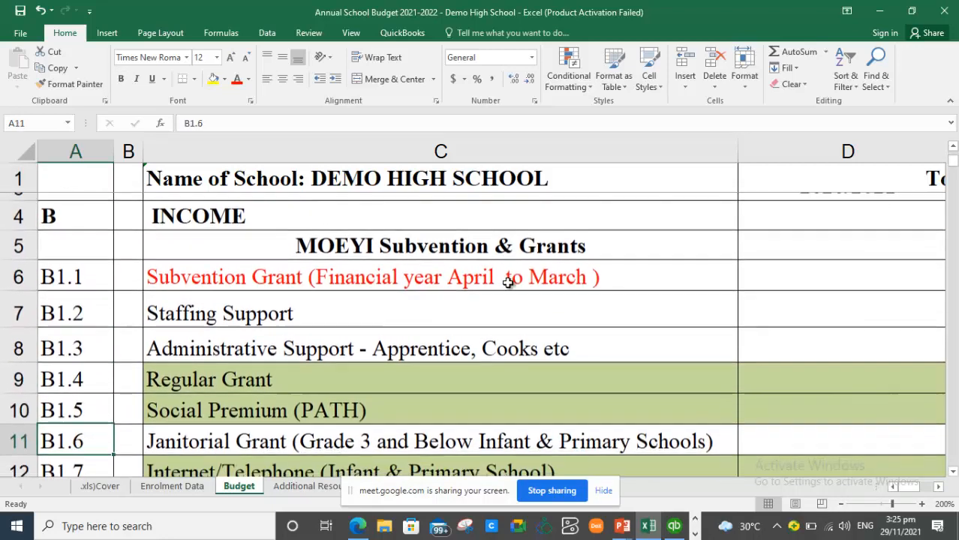
key(Up)
key(Up)
key(Up)
key(Up)
key(Up)
key(Up)
key(Up)
key(Up)
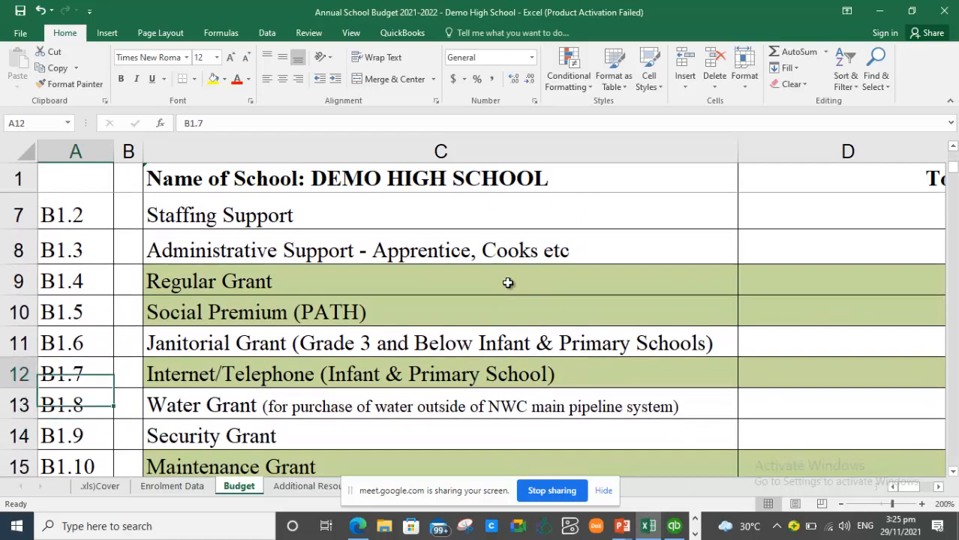
key(Up)
key(Up)
key(Up)
key(Up)
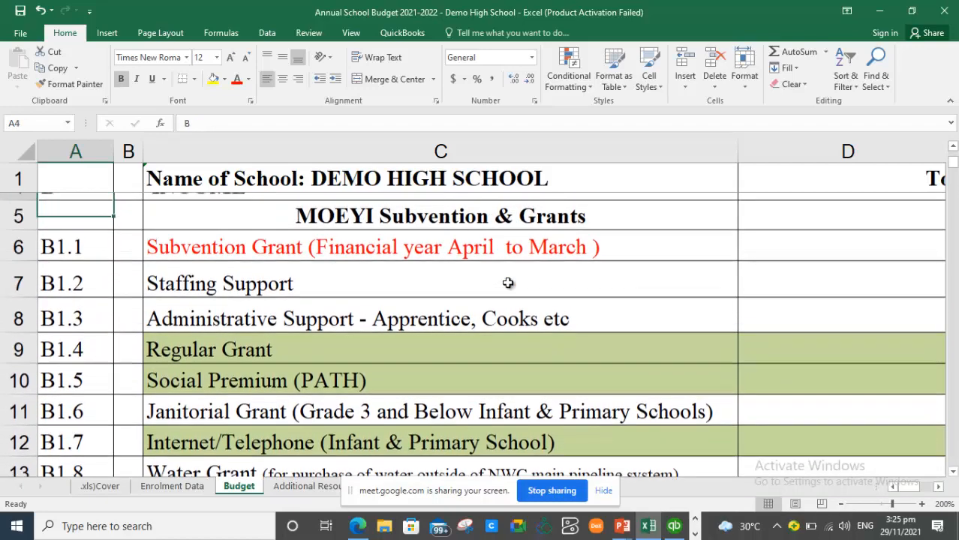
key(Up)
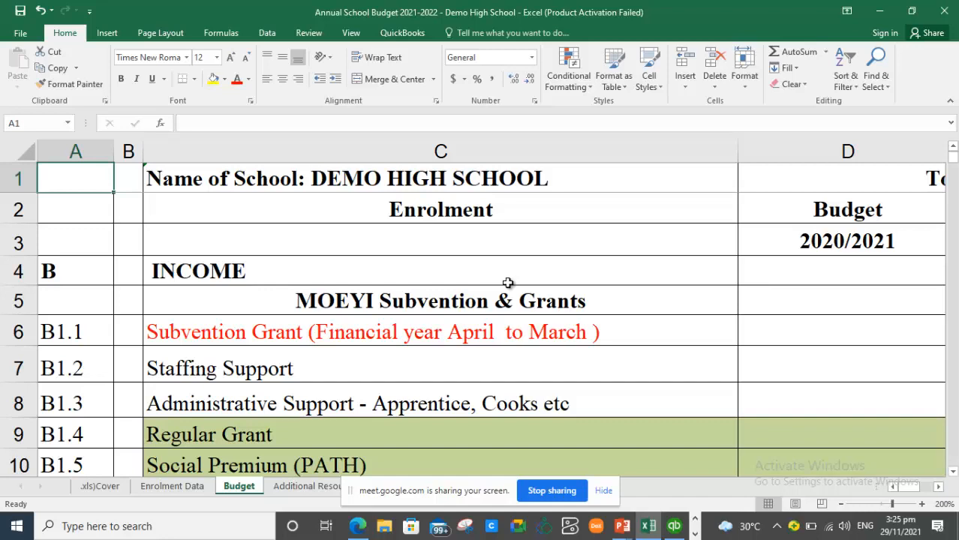
key(Down)
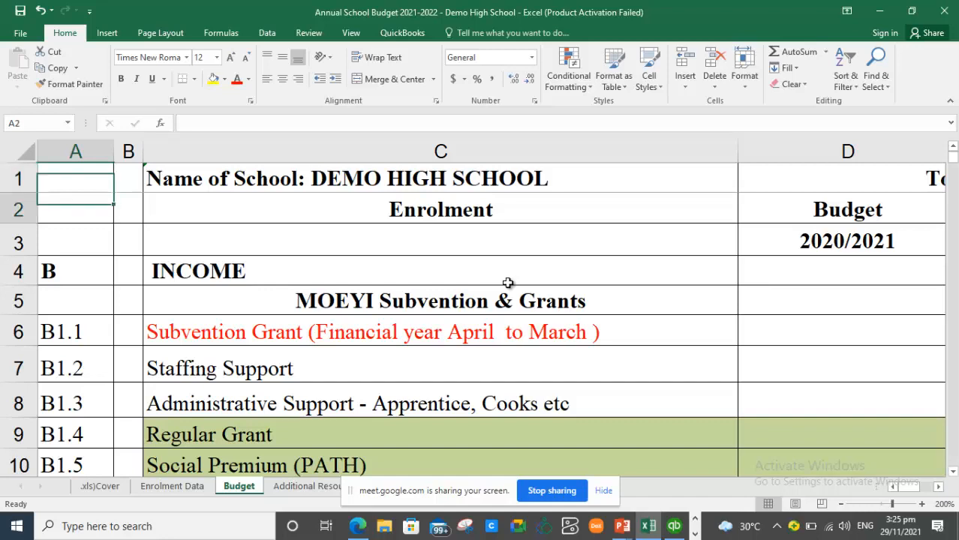
key(Down)
key(Down)
key(Down)
key(Down)
key(Down)
key(Down)
key(Down)
key(Down)
key(Down)
key(Down)
key(Down)
key(Down)
key(Down)
key(Down)
key(Down)
key(Down)
key(Down)
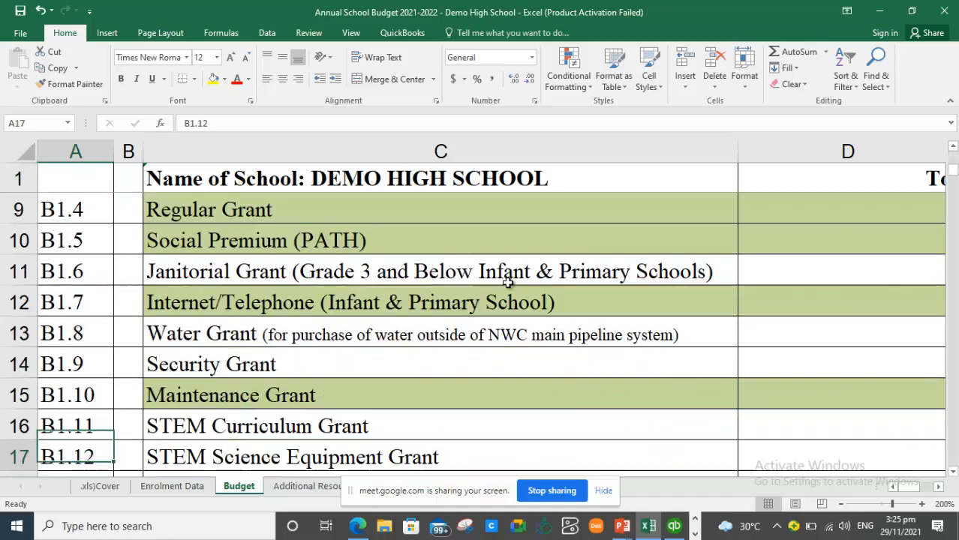
key(Down)
key(Down)
key(Down)
key(Down)
key(Down)
key(Down)
key(Down)
key(Down)
key(Down)
key(Down)
key(Down)
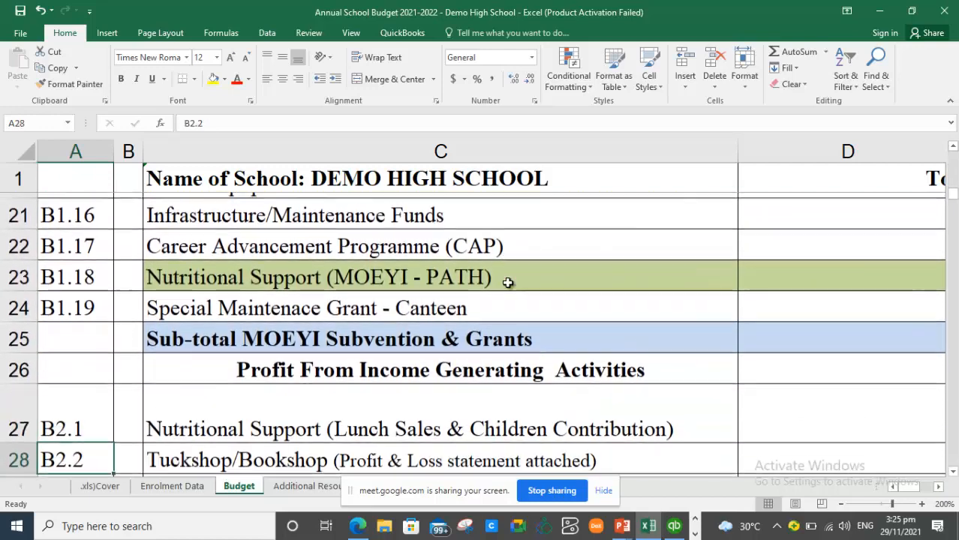
key(Down)
key(Down)
key(Down)
key(Down)
key(Down)
key(Down)
key(Down)
key(Down)
key(Down)
key(Down)
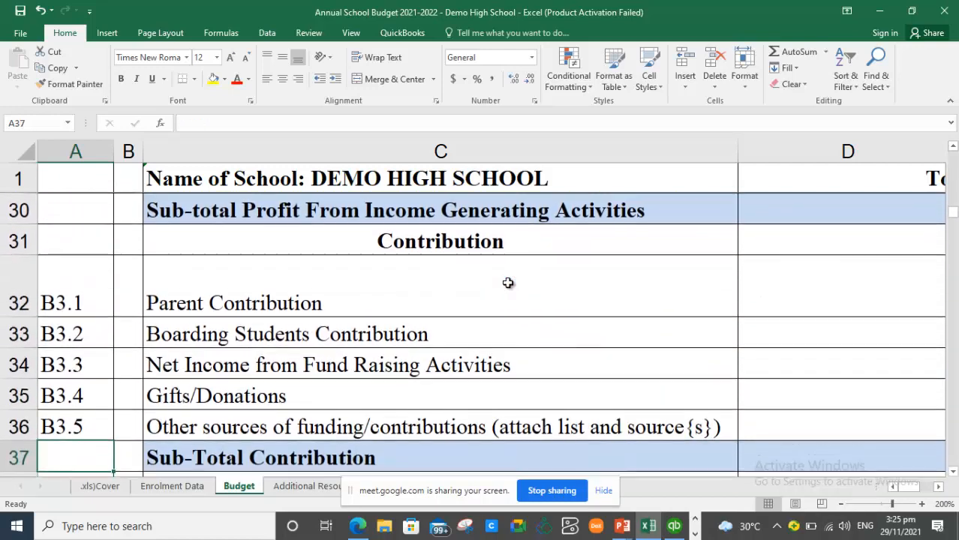
key(Down)
key(Down)
key(Down)
key(Down)
key(Down)
key(Down)
key(Down)
key(Down)
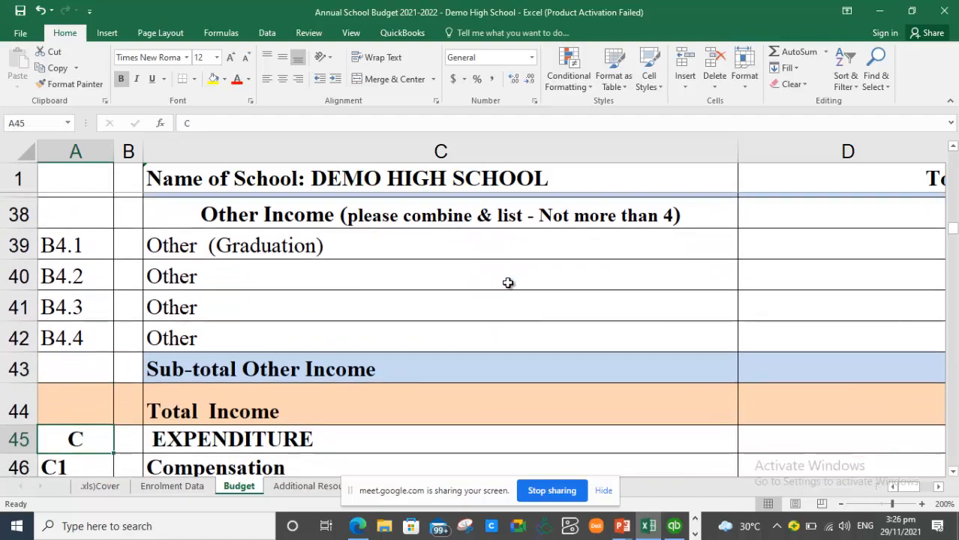
key(Down)
key(Down)
key(Down)
key(Down)
key(Down)
key(Down)
key(Down)
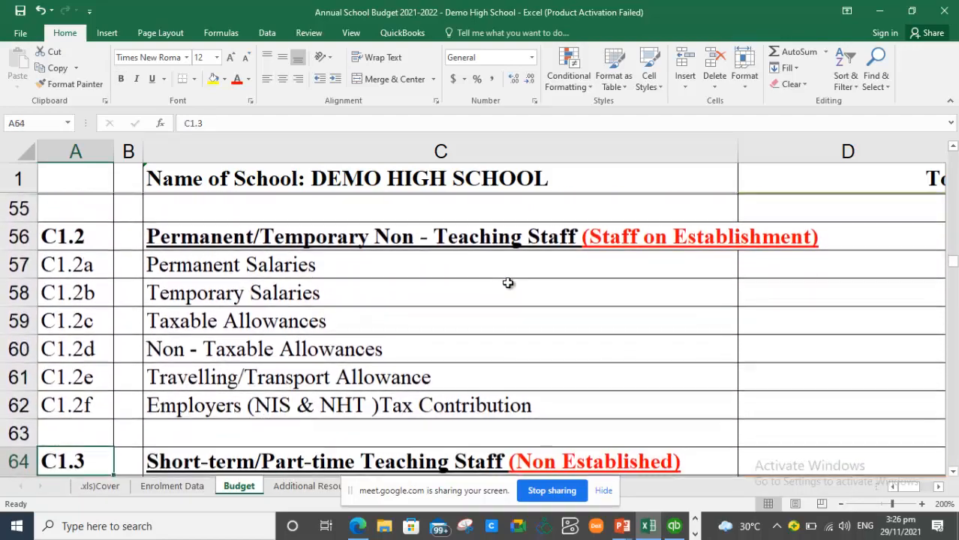
key(Down)
key(Down)
key(Down)
key(Down)
key(Down)
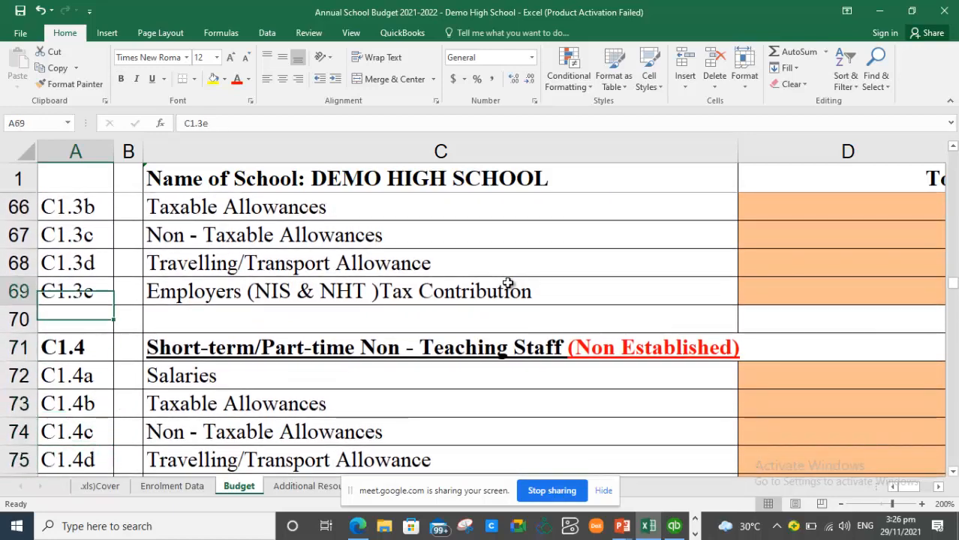
key(Up)
key(Up)
key(Up)
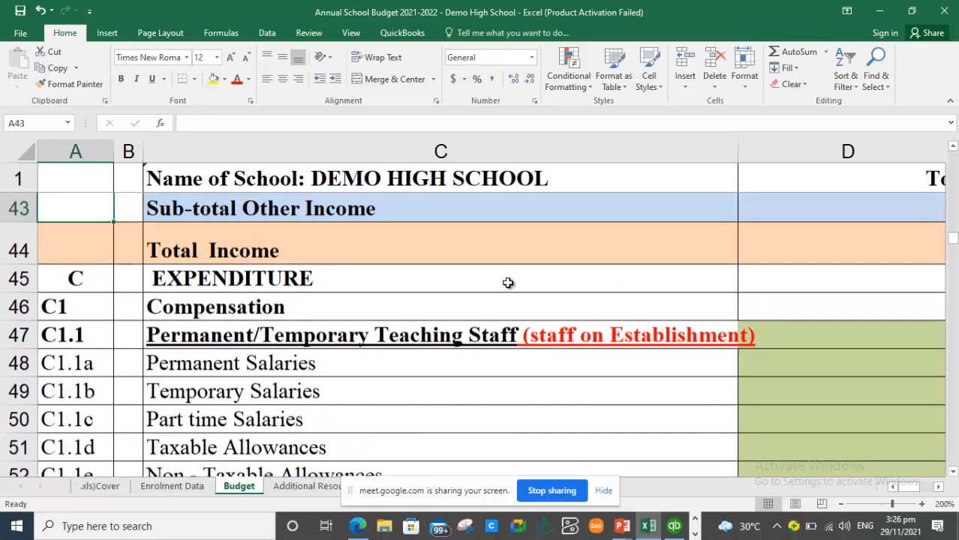
key(Up)
key(Up)
key(Up)
key(Up)
key(Up)
key(Up)
key(Up)
key(Up)
key(Up)
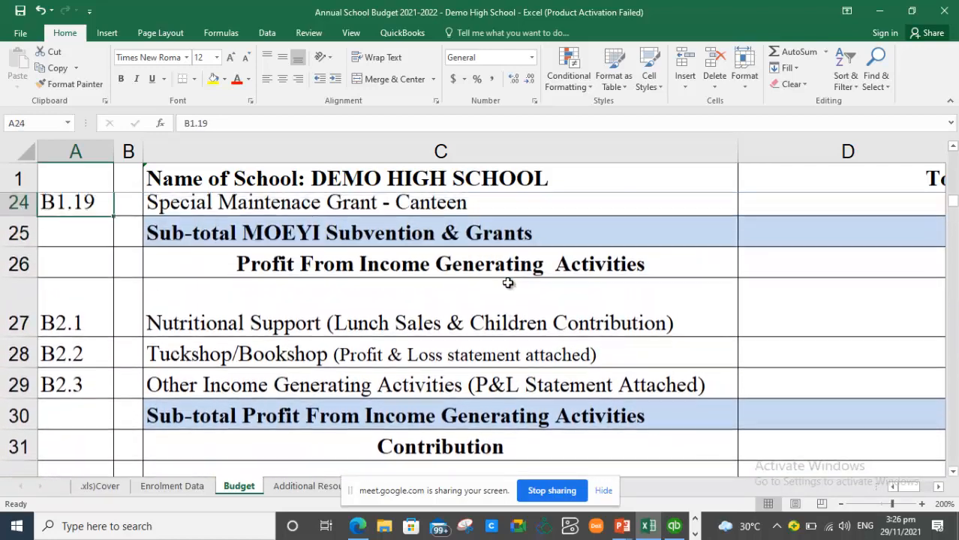
key(Up)
key(Up)
key(Up)
key(Up)
key(Up)
key(Up)
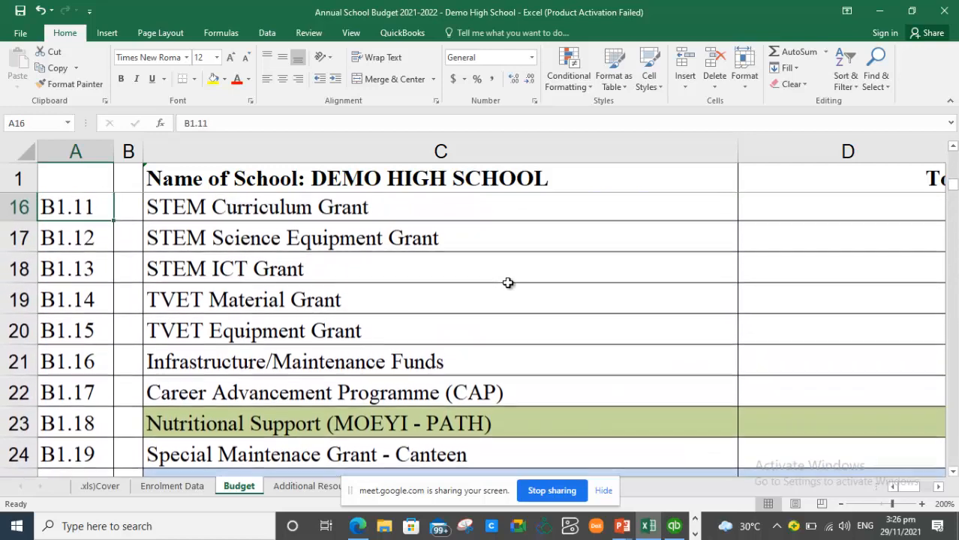
key(Up)
key(Up)
key(Up)
key(Up)
key(Up)
key(Up)
key(Up)
key(Up)
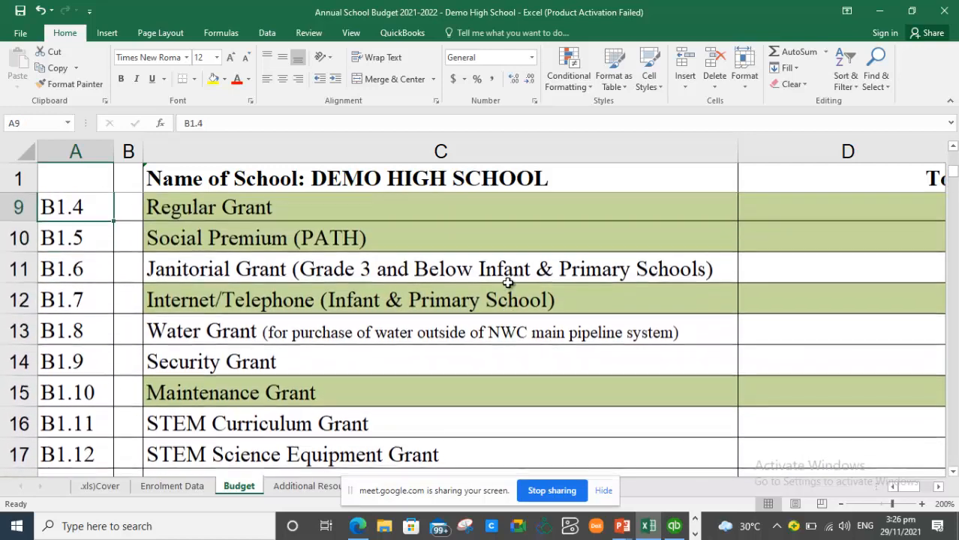
key(Up)
key(Up)
key(Up)
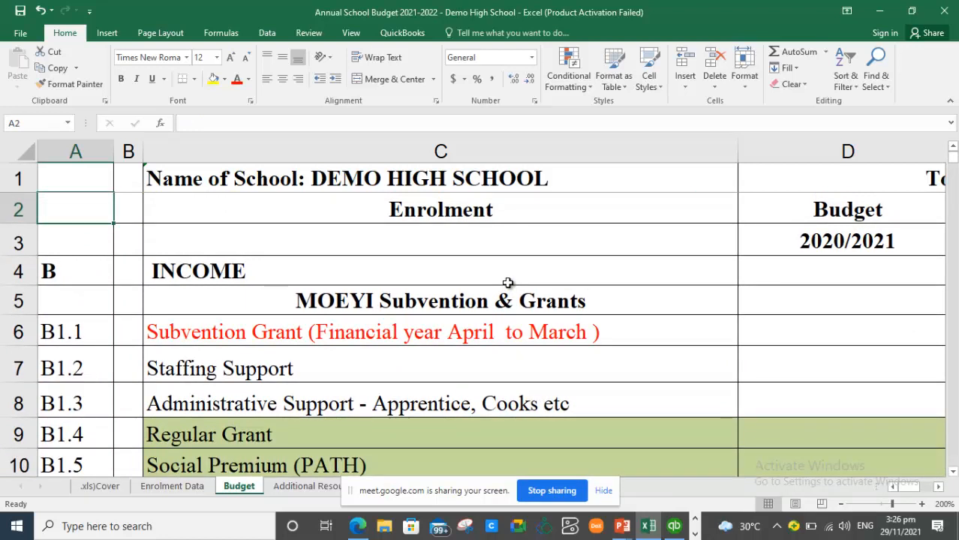
click(724, 526)
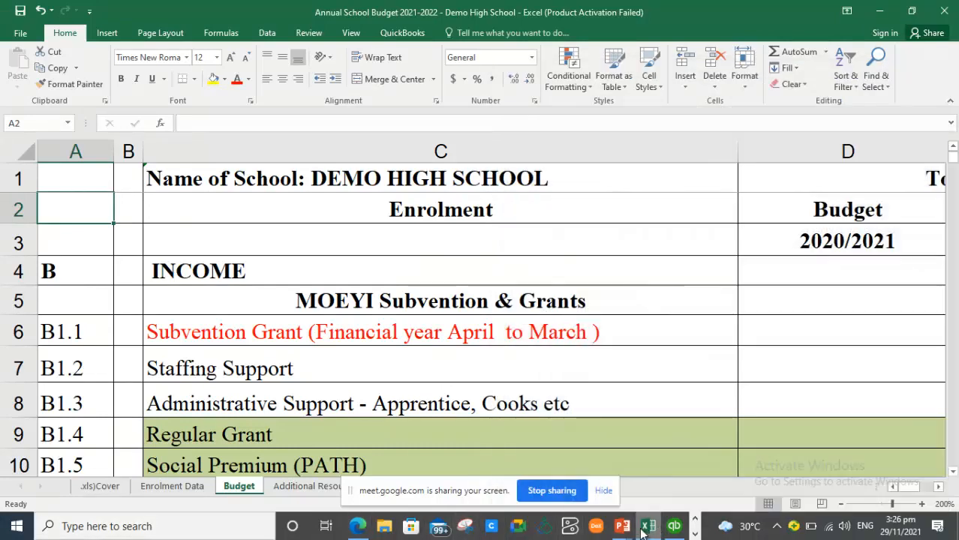
mouse_move(623, 531)
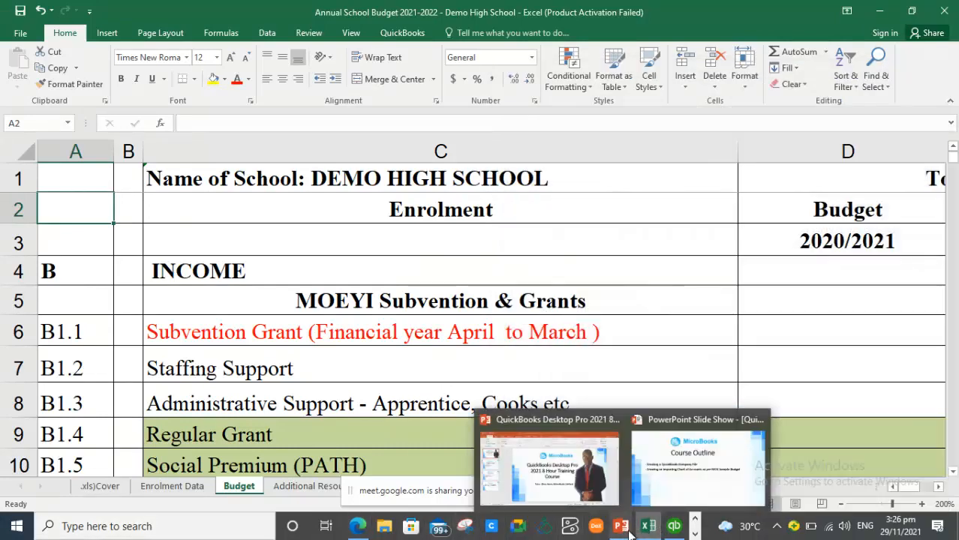
click(695, 534)
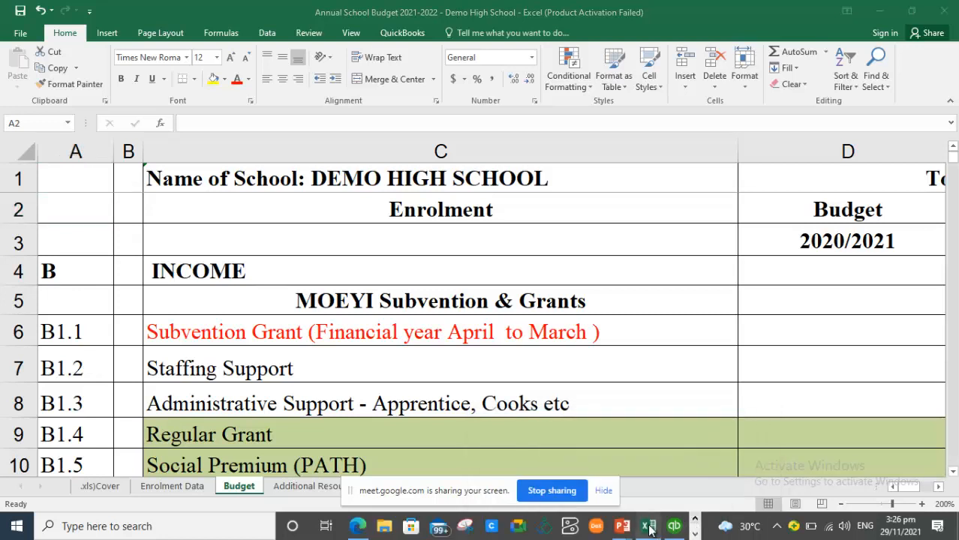
mouse_move(673, 529)
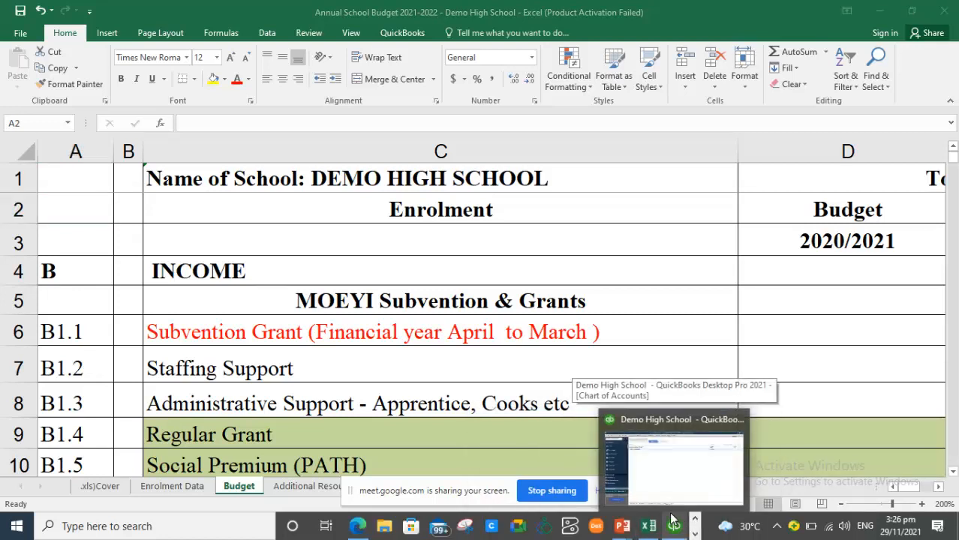
- Bring the Chart of Accounts forward and start, then abandon, two new-account attempts
click(669, 483)
right_click(303, 205)
click(334, 260)
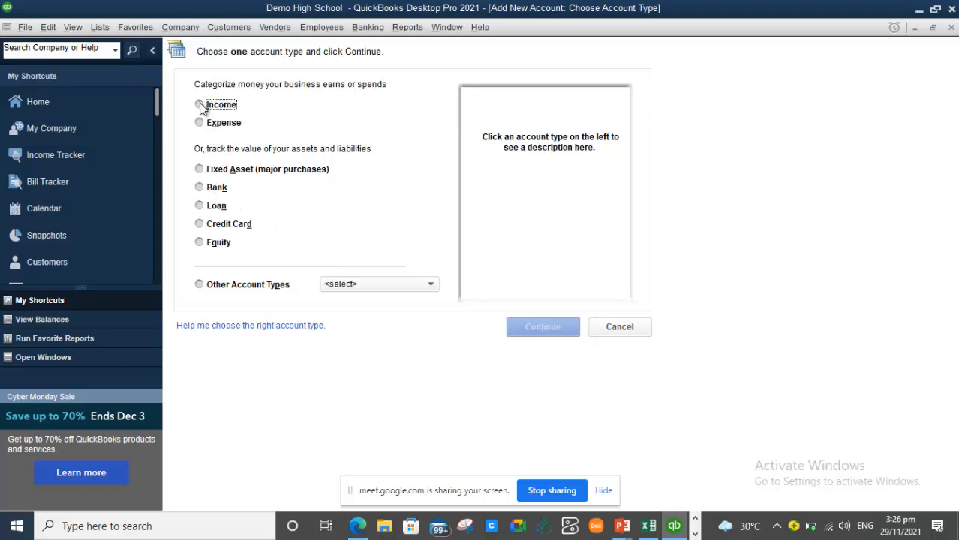
click(950, 28)
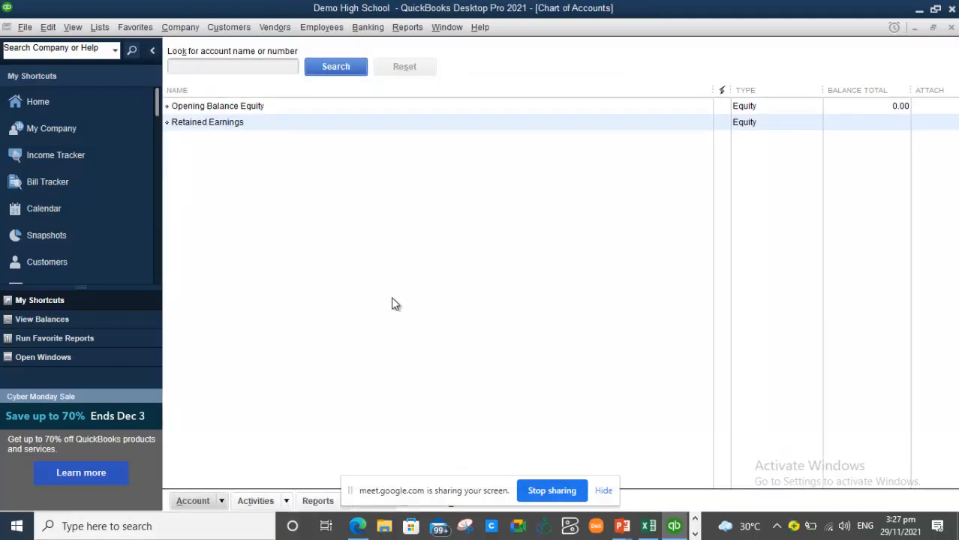
right_click(402, 199)
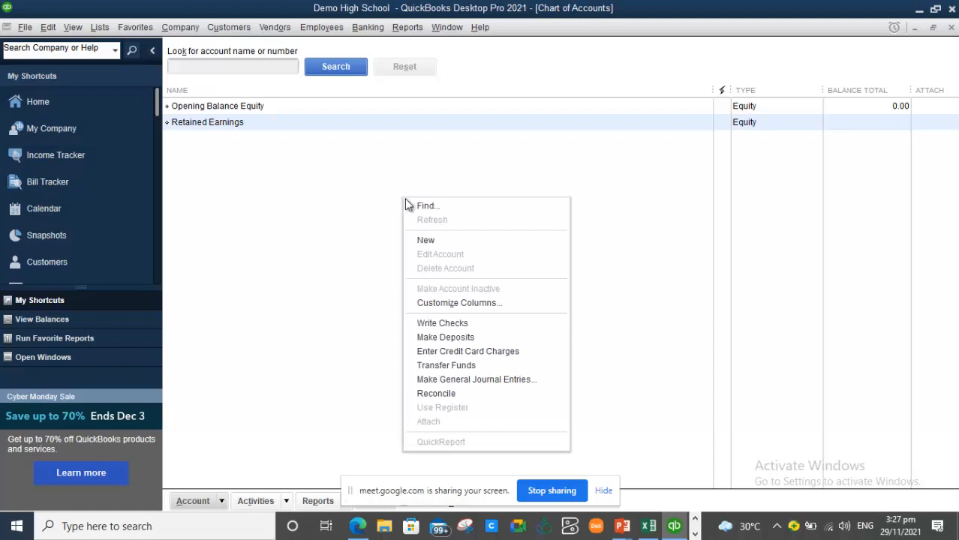
click(425, 238)
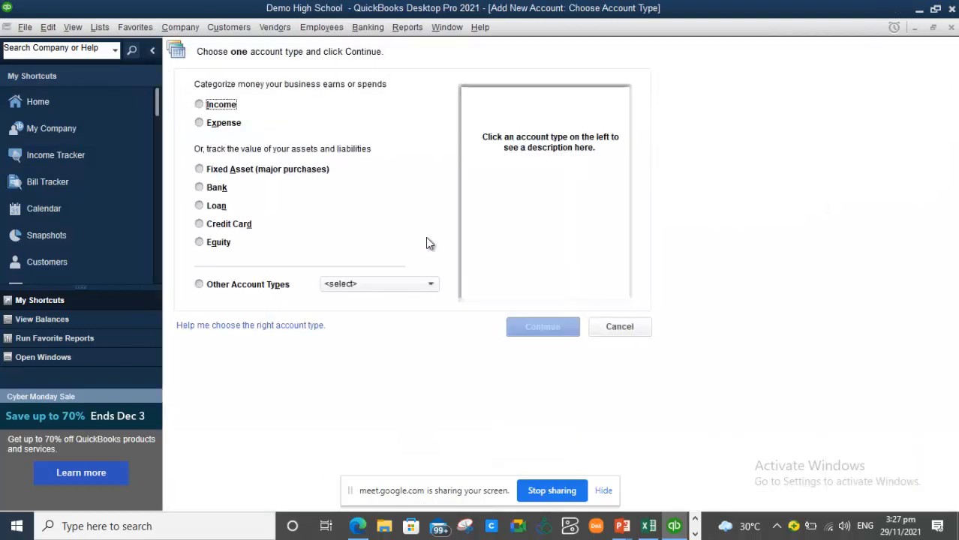
click(627, 328)
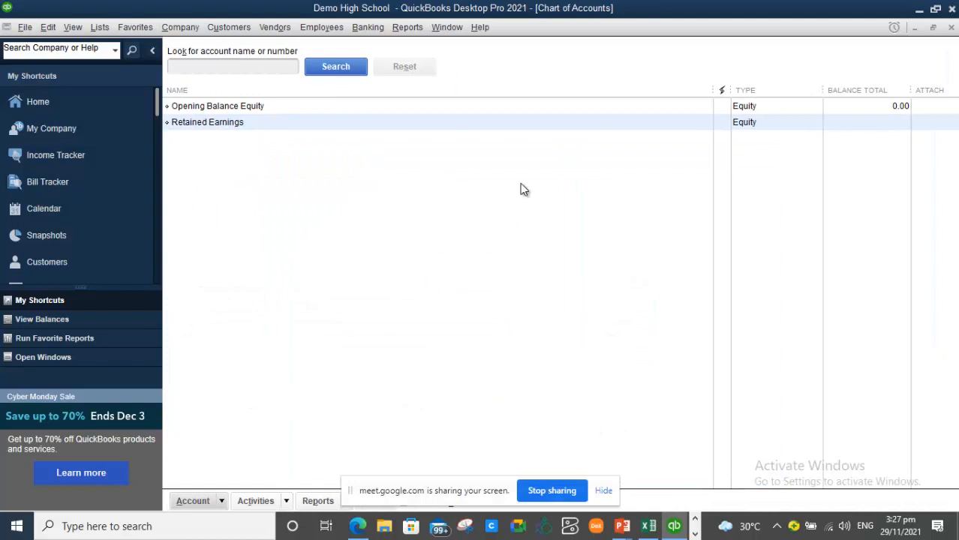
- Create and save a new Income account named 'B INCOME'
click(222, 503)
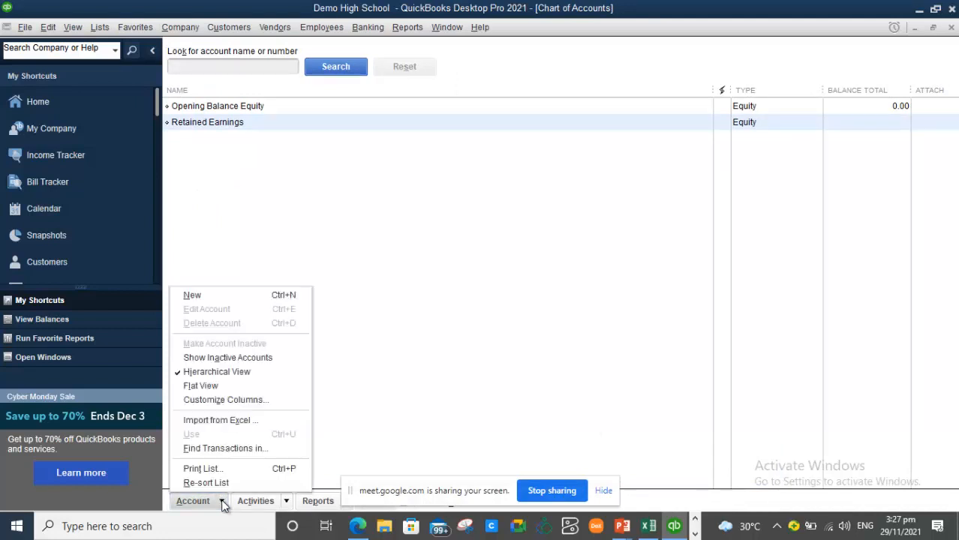
click(251, 299)
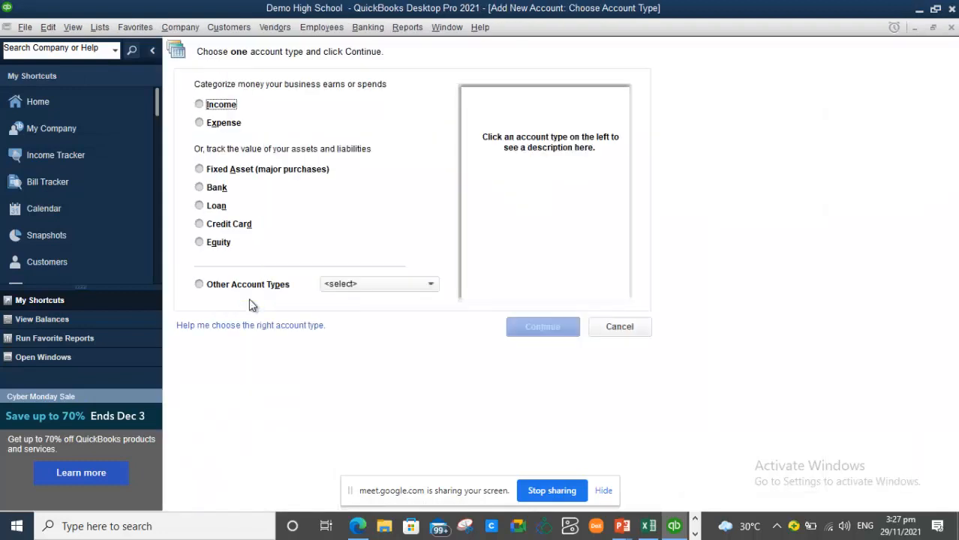
click(200, 106)
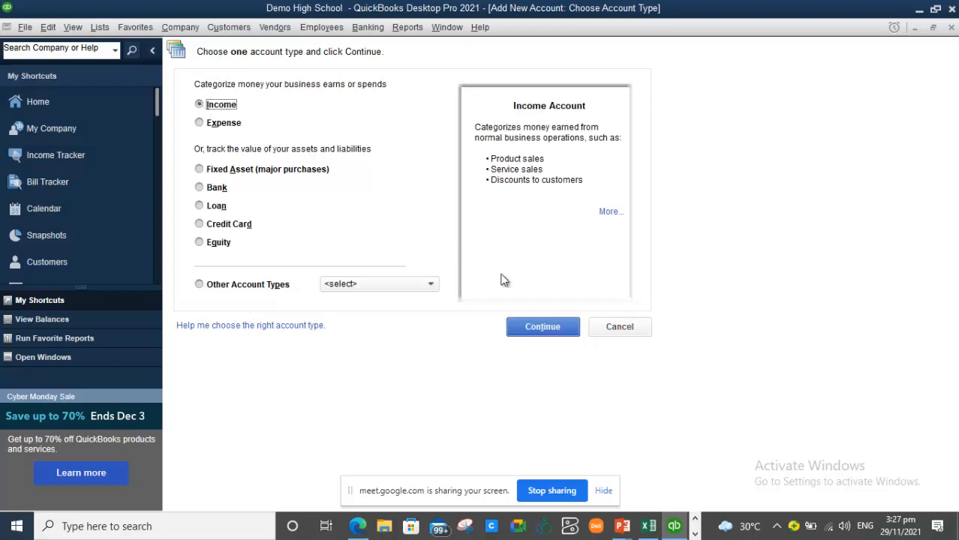
click(557, 335)
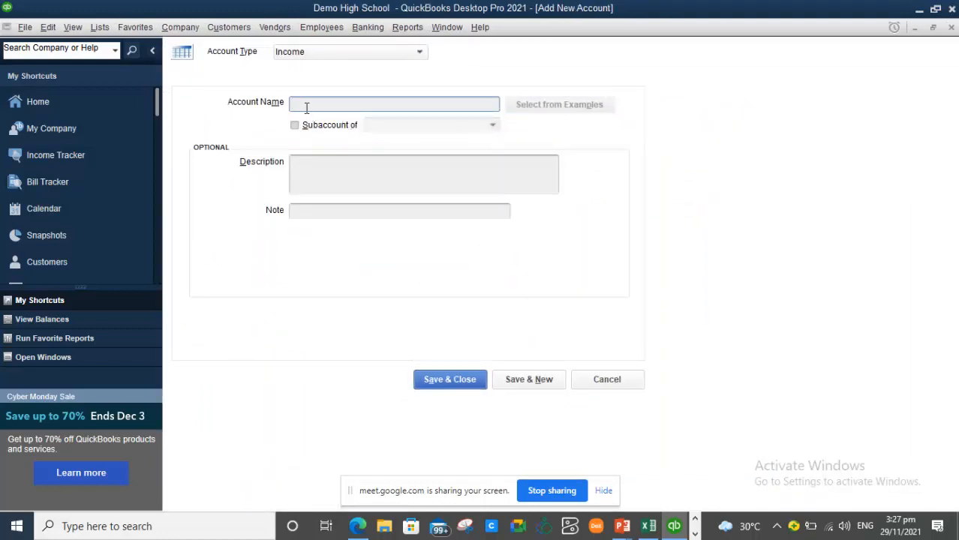
text(B INCOME)
click(457, 379)
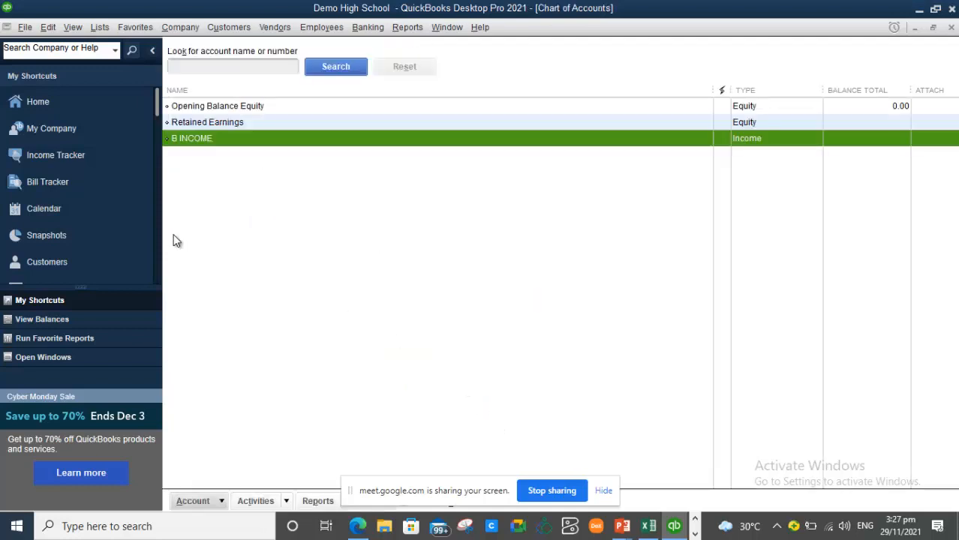
- Look up the B1.1 code in cell A6 of the budget workbook and return to QuickBooks
click(648, 526)
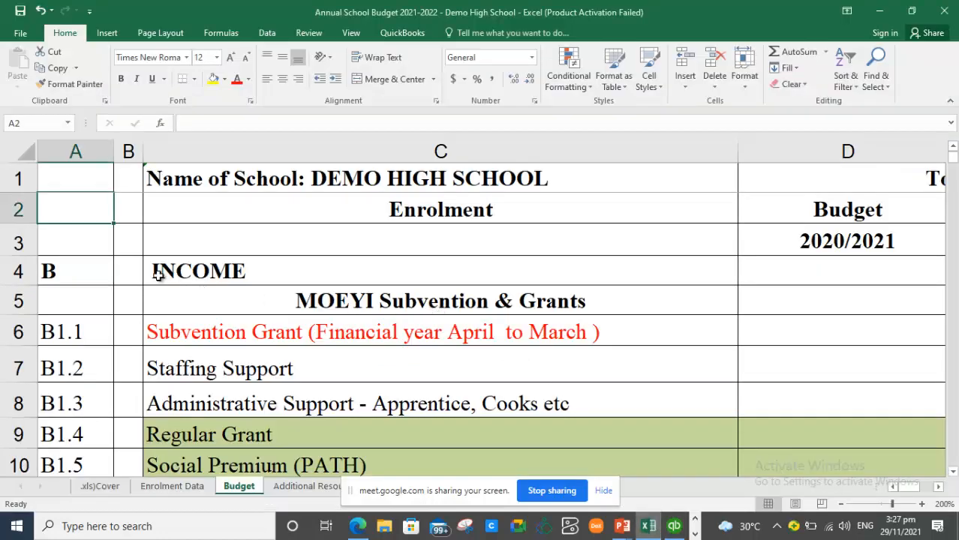
click(83, 334)
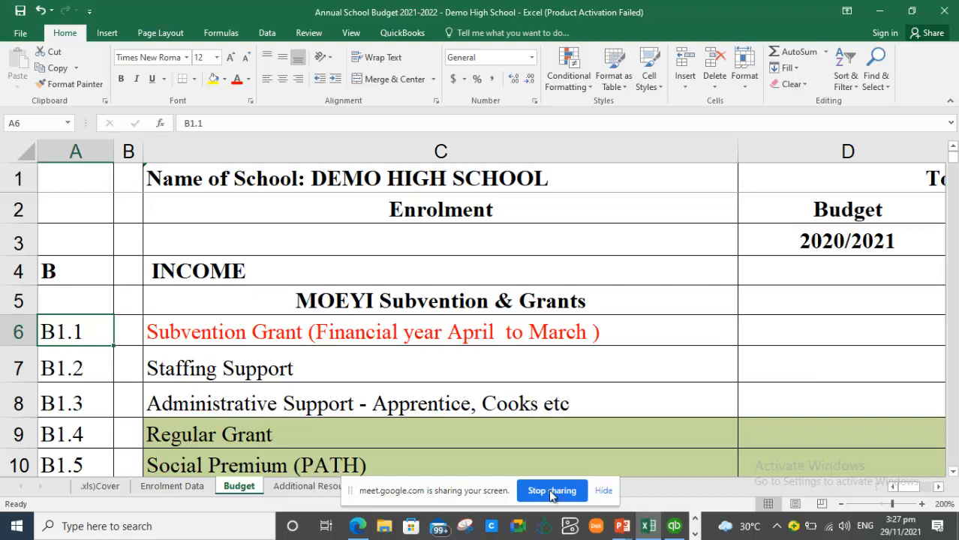
mouse_move(674, 529)
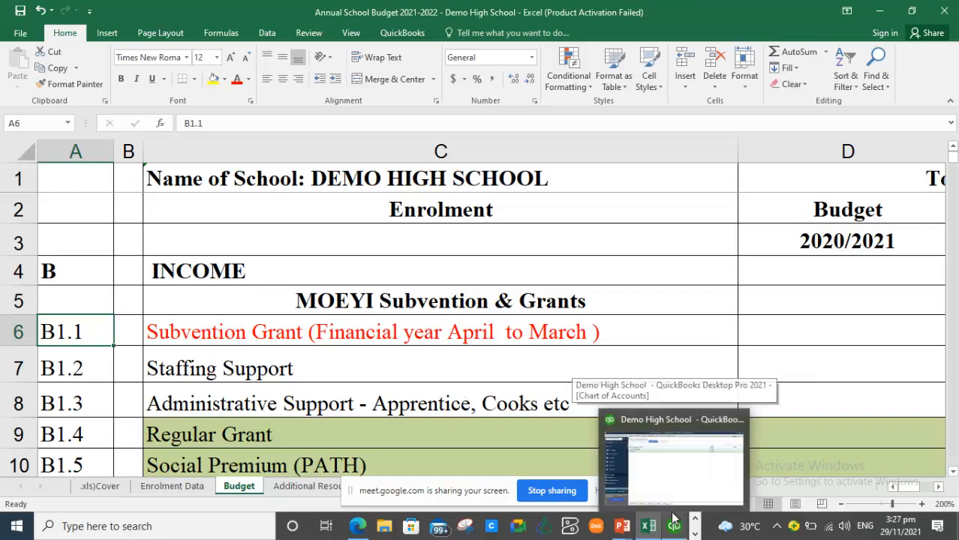
click(672, 483)
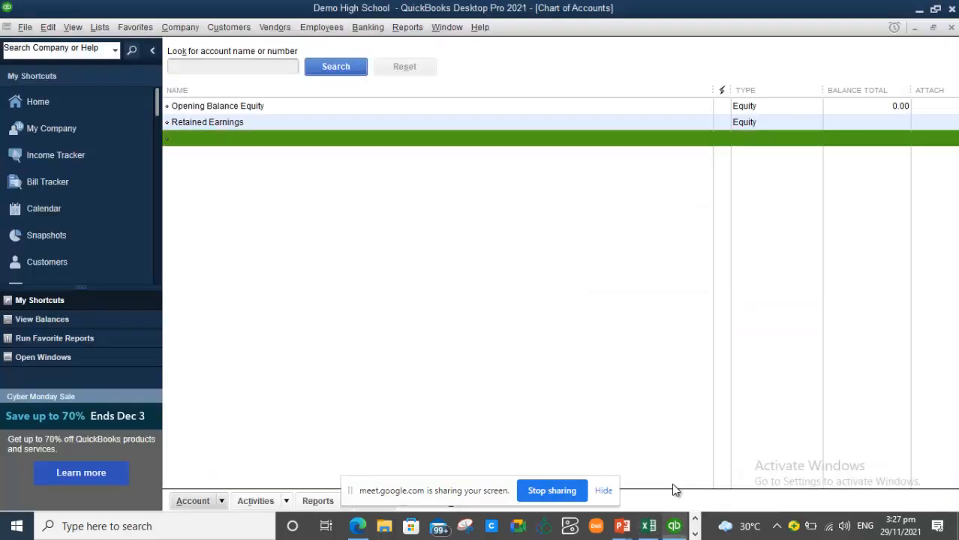
- Start a new Income account named 'B1.1 Subvemntion Gran' as a subaccount of B INCOME
right_click(266, 214)
click(314, 252)
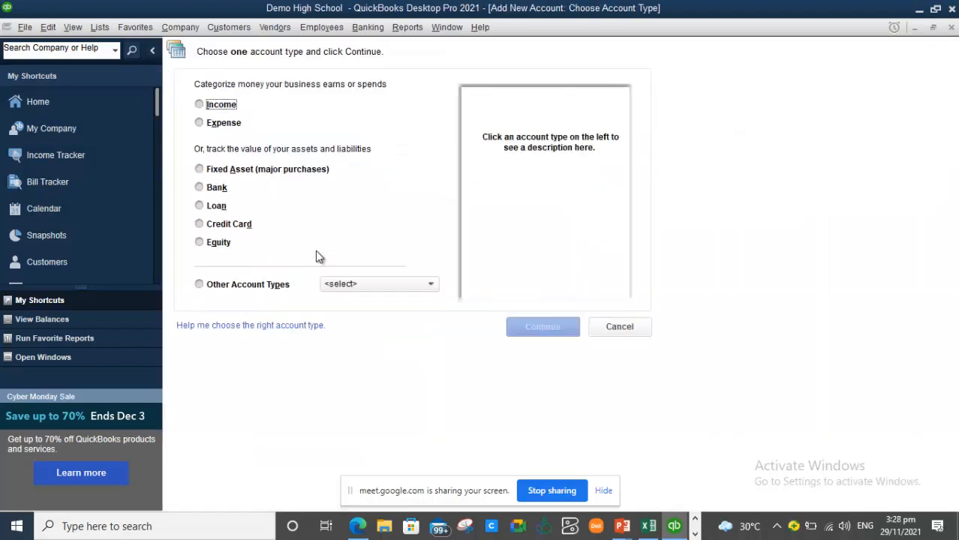
click(208, 105)
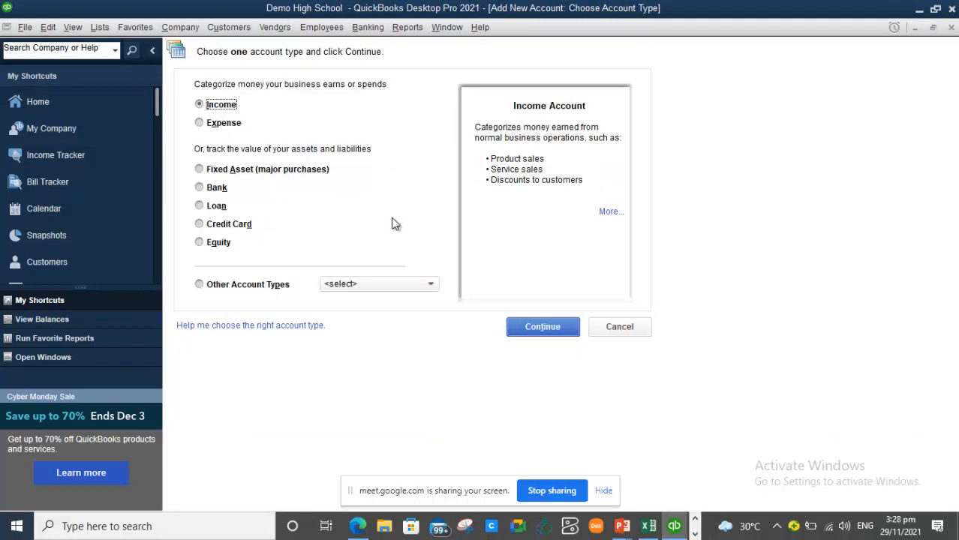
click(524, 327)
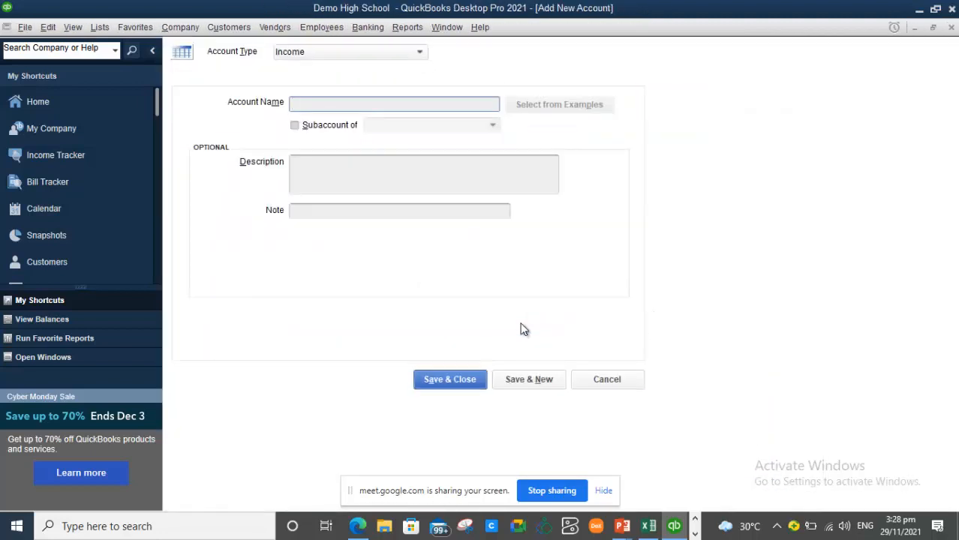
text(B1.1)
text(Subvemntion Gran)
click(303, 124)
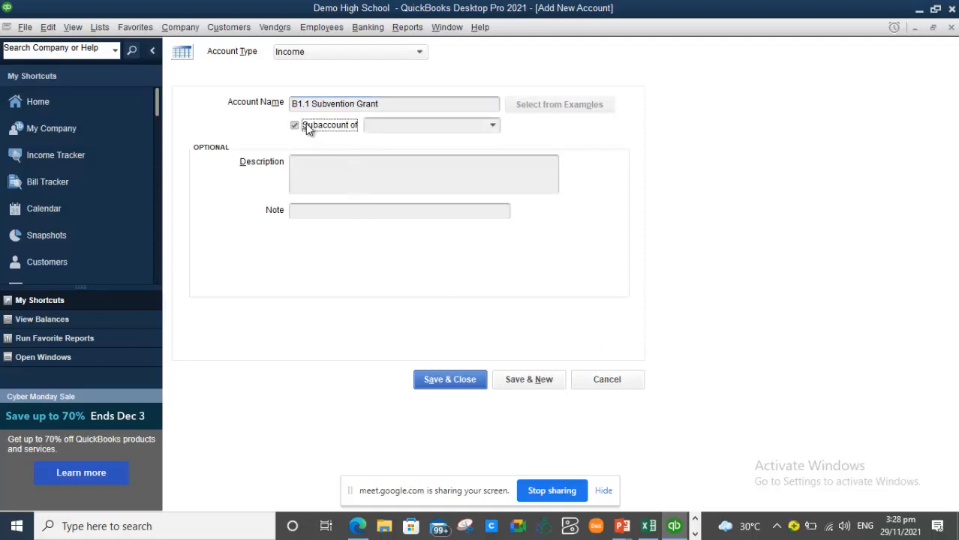
click(493, 126)
click(397, 176)
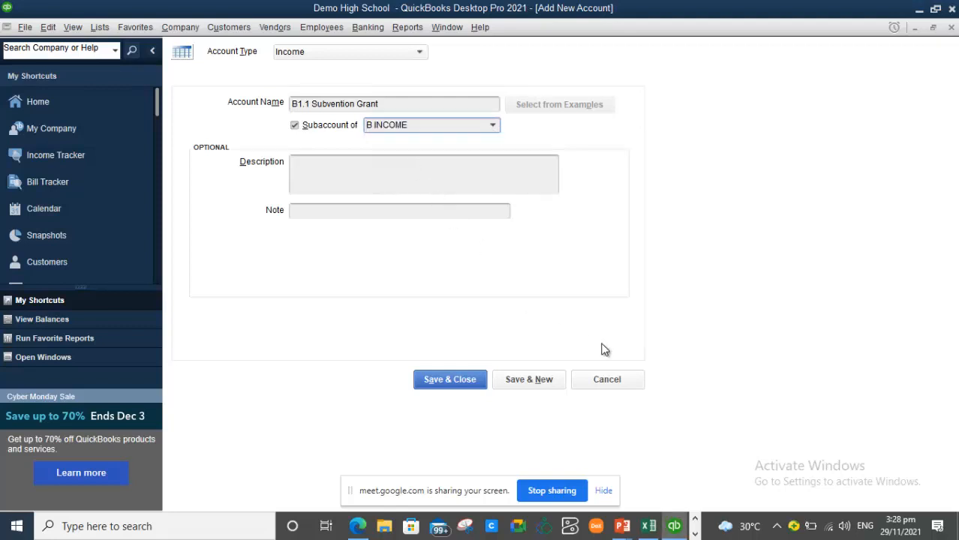
- Check the budget wording and correct the account name to 'B1.1 Subvention Grant (Apr-Mar)'
click(649, 525)
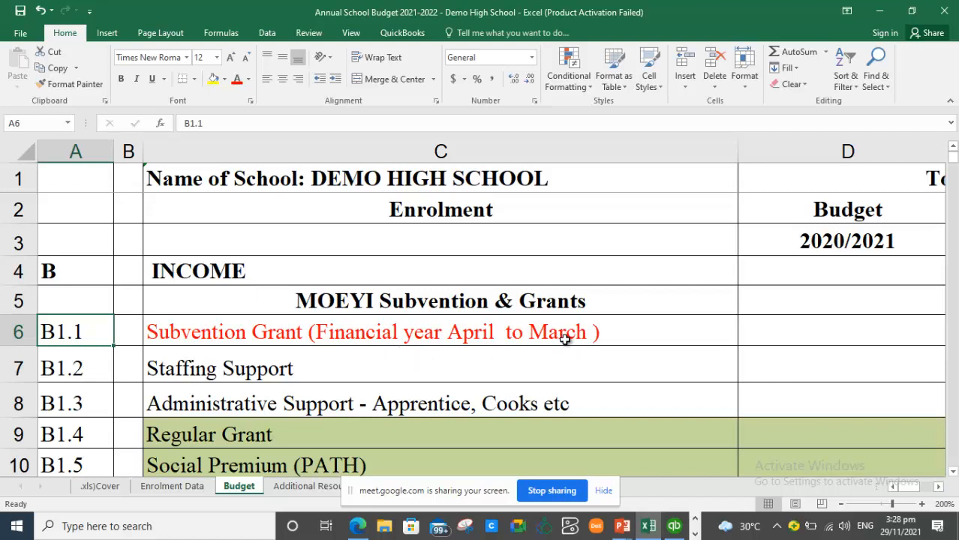
click(674, 526)
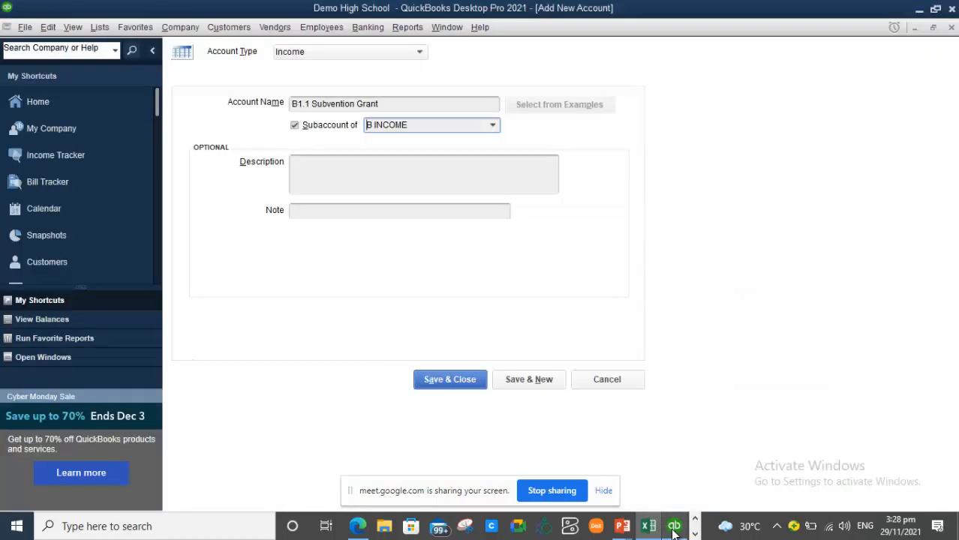
click(388, 104)
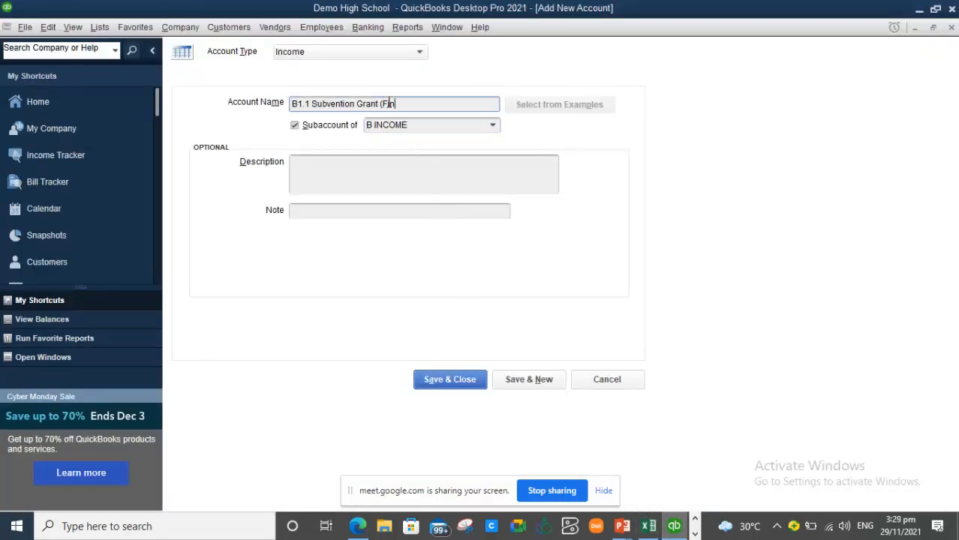
text((Fin Yr)
click(357, 105)
key(BackSpace)
key(BackSpace)
key(BackSpace)
key(BackSpace)
text(ion)
click(409, 106)
drag(404, 106, 384, 110)
text(Apr-M)
- Save the account and confirm B1.1 is listed under B INCOME in the Chart of Accounts
click(460, 379)
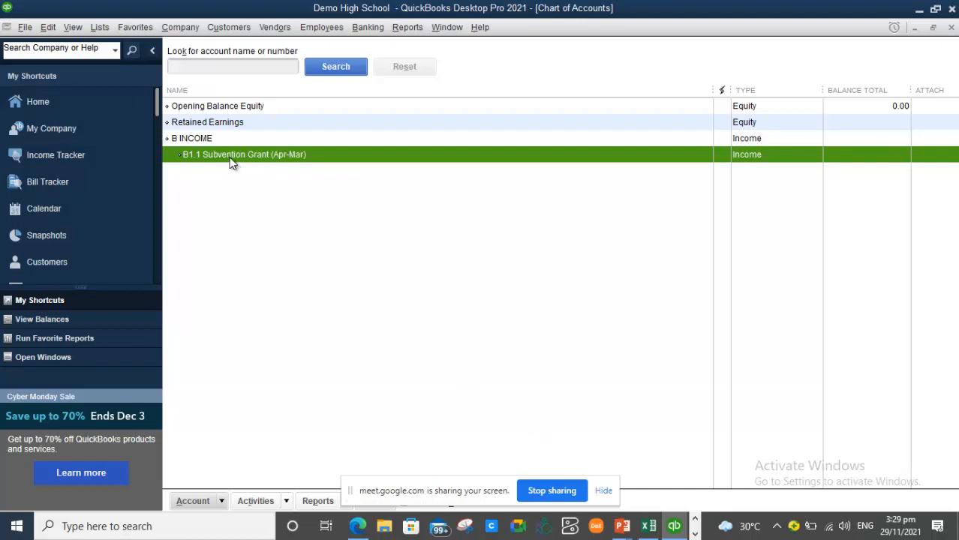
click(214, 140)
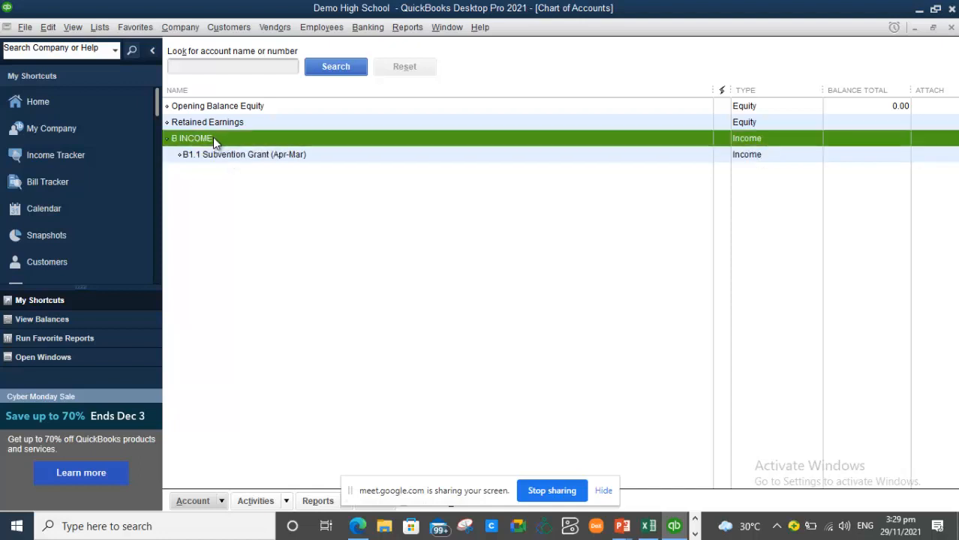
click(224, 162)
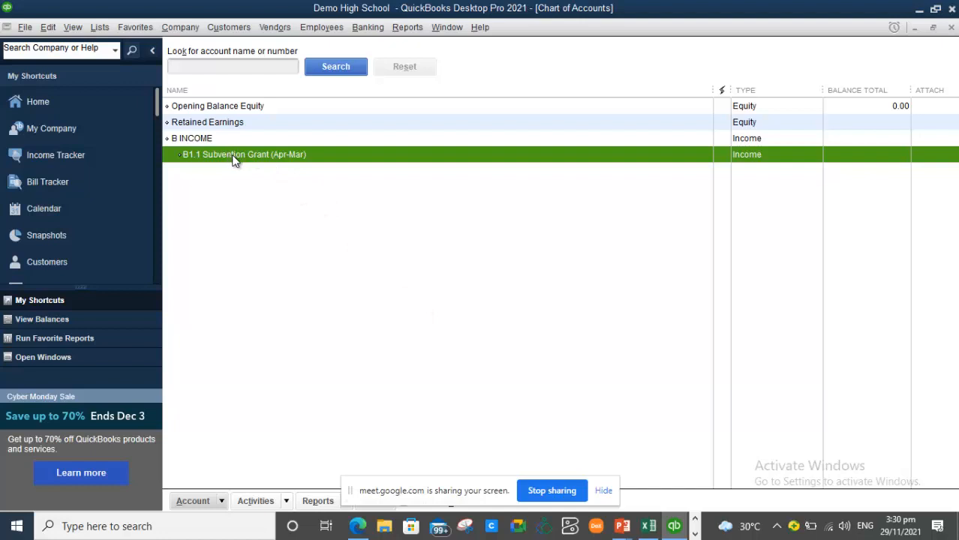
- Copy the MOEYI Subvention & Grants heading text from Excel cell C5, then return to QuickBooks
click(648, 527)
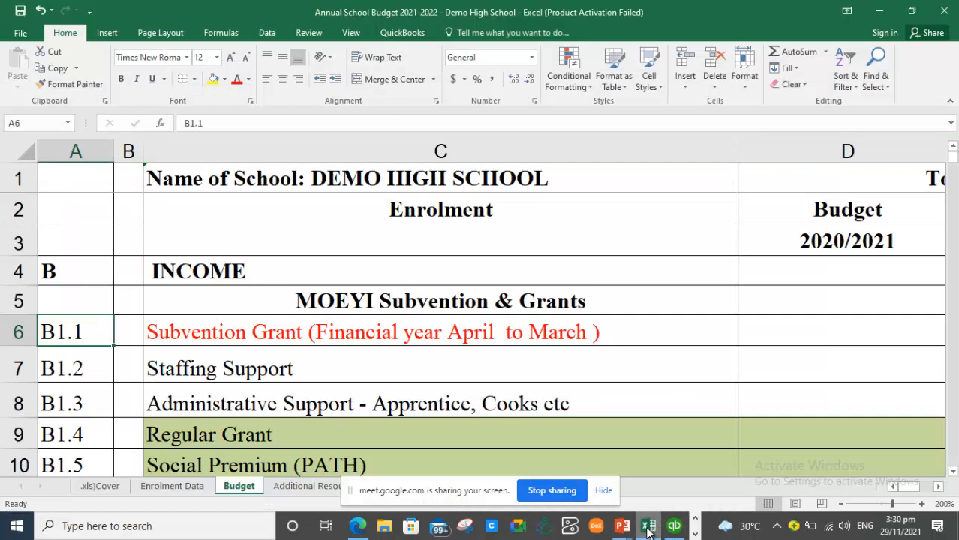
click(426, 301)
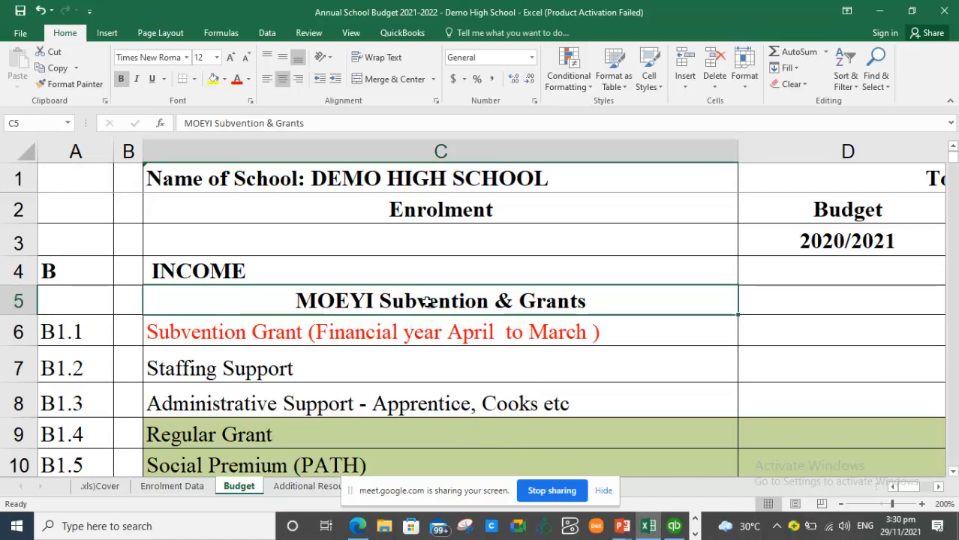
key(Left)
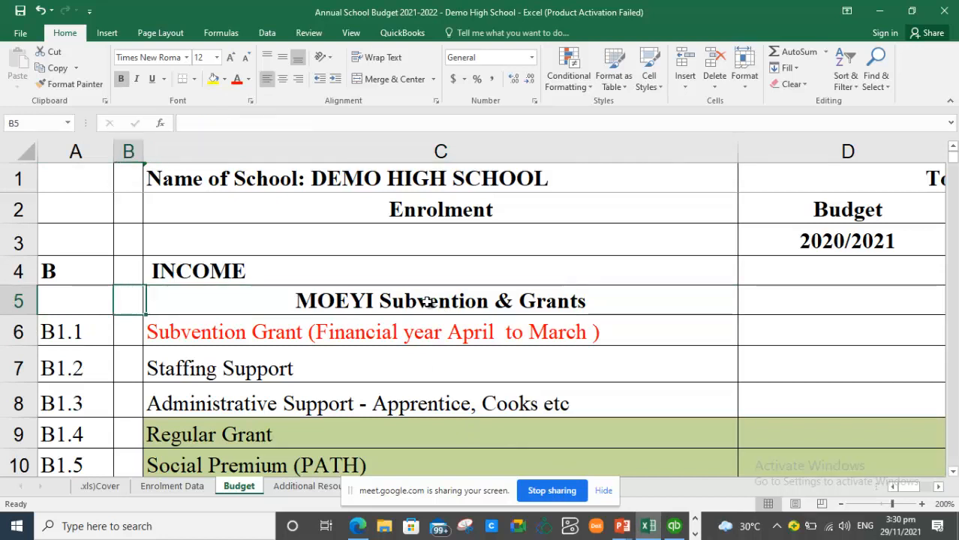
key(Right)
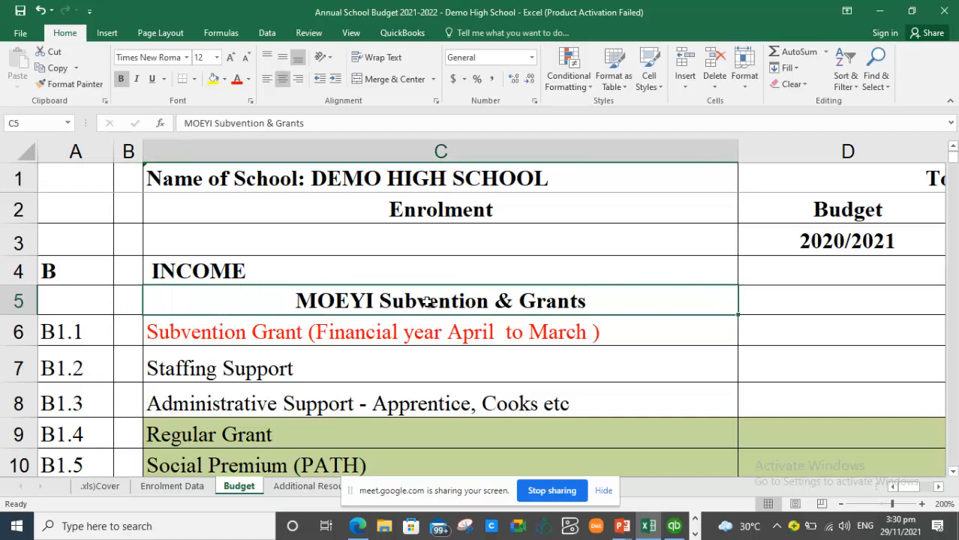
key(Left)
key(Right)
double_click(587, 302)
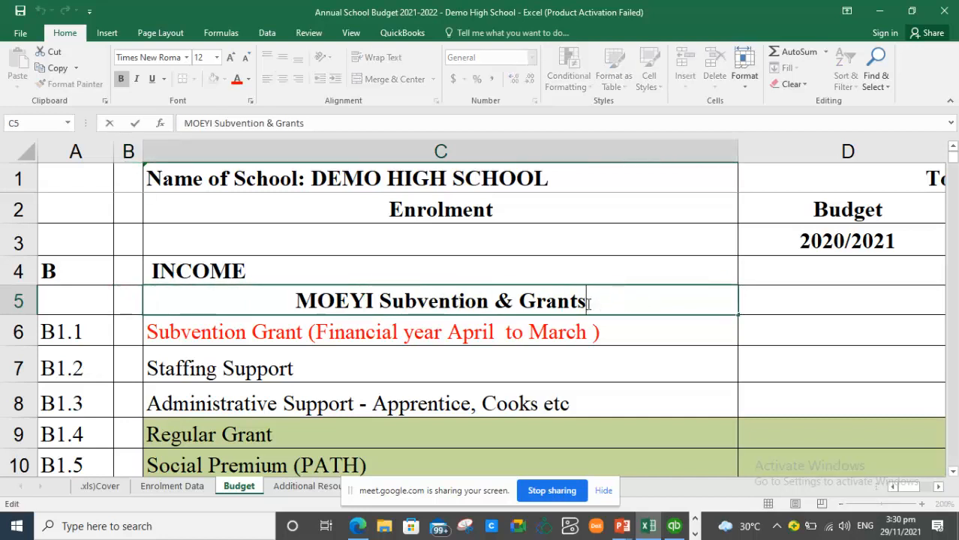
drag(588, 301, 299, 300)
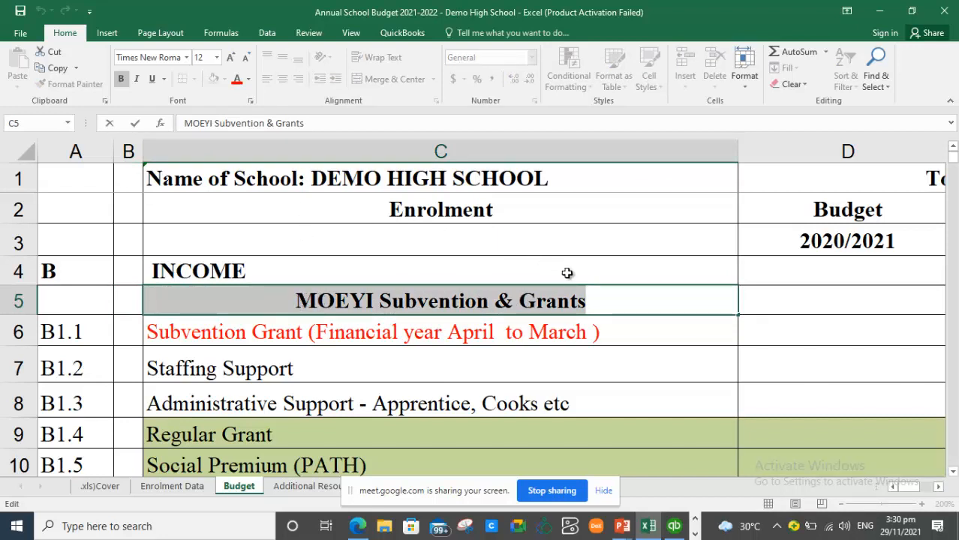
drag(587, 300, 306, 290)
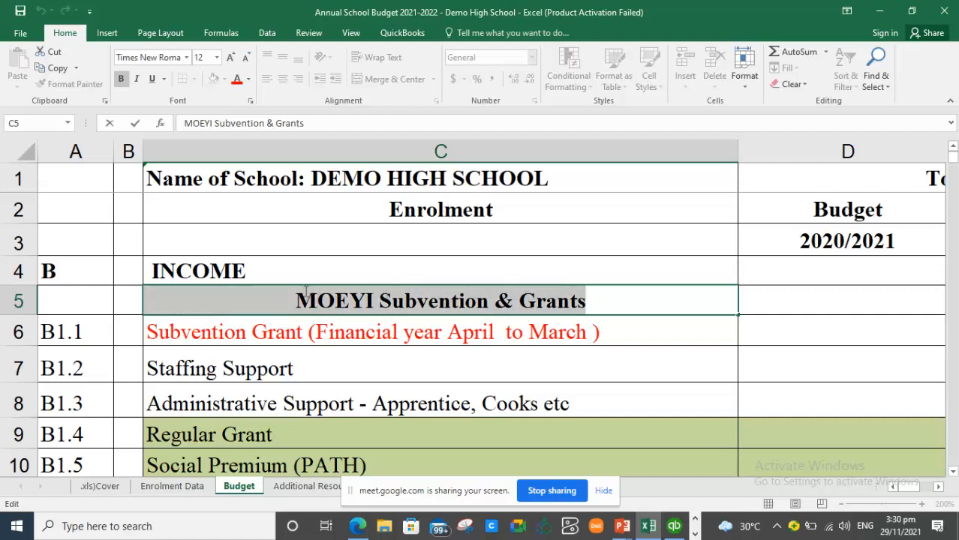
key(ctrl+c)
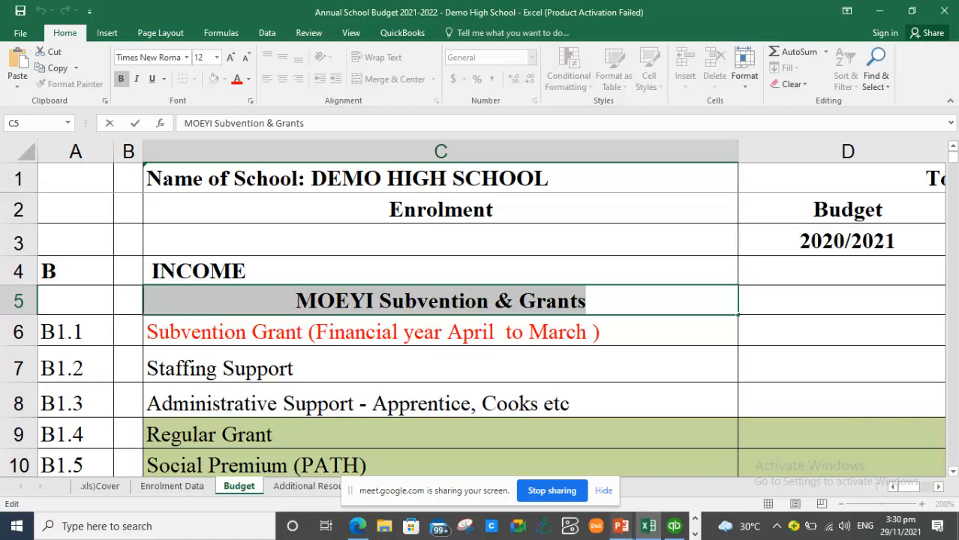
mouse_move(645, 529)
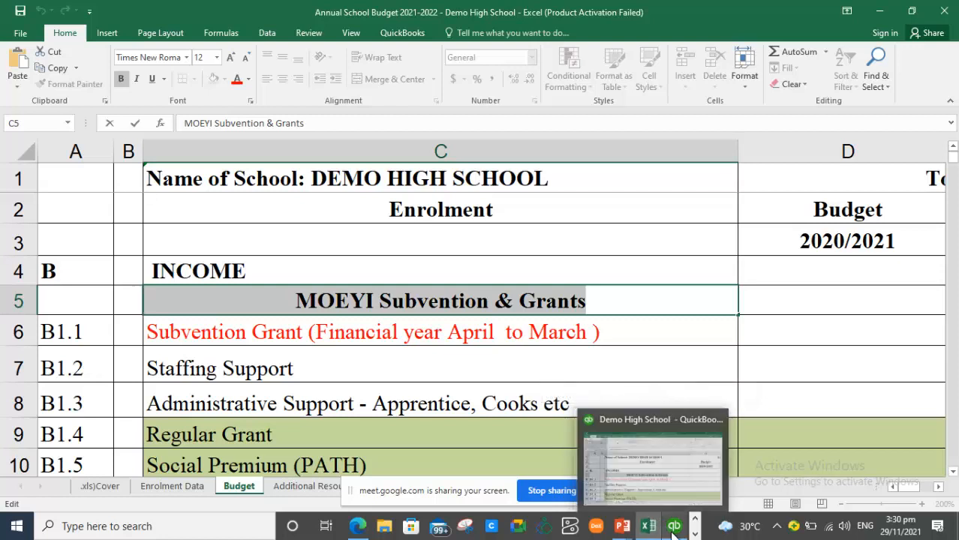
click(674, 528)
- Add a new Income account named MOEYI Subvention & Grants as a subaccount of B INCOME
click(294, 231)
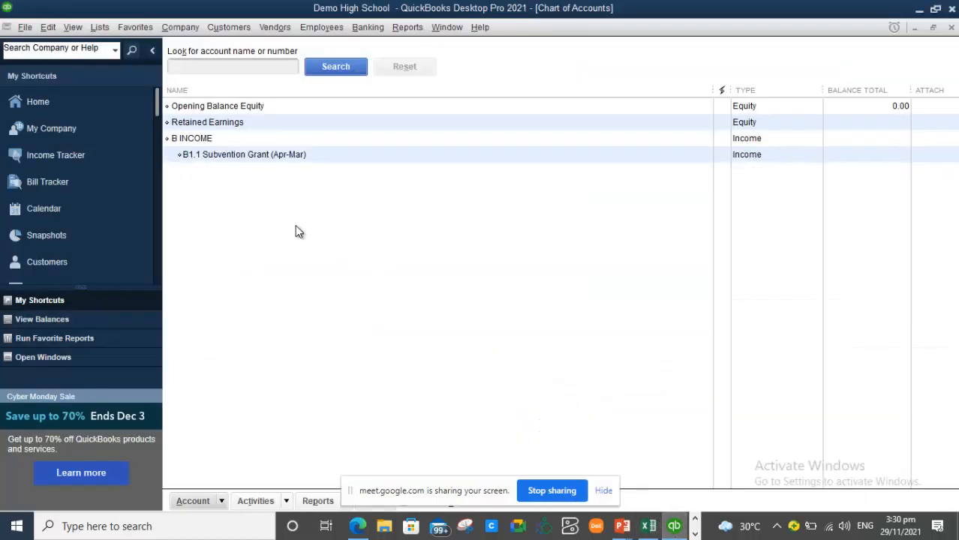
right_click(295, 226)
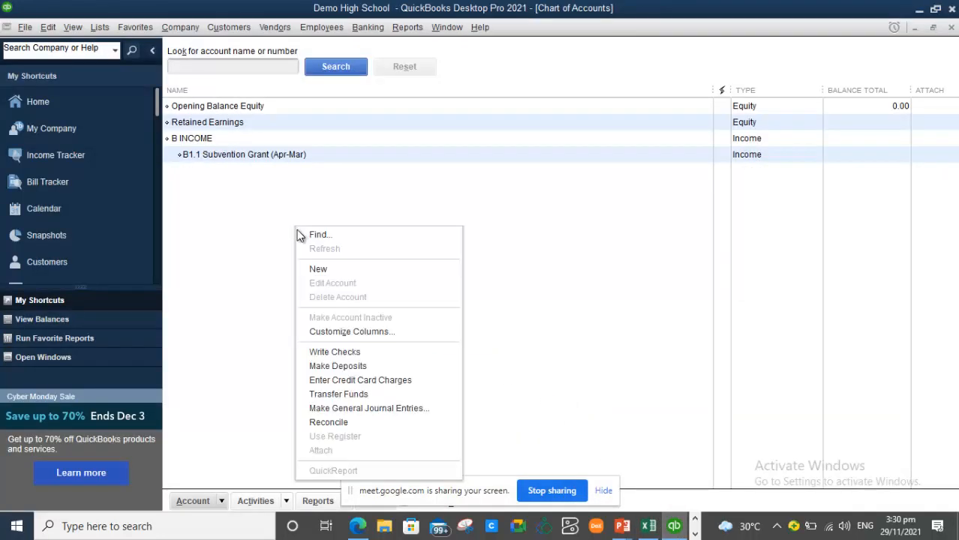
click(320, 270)
click(201, 105)
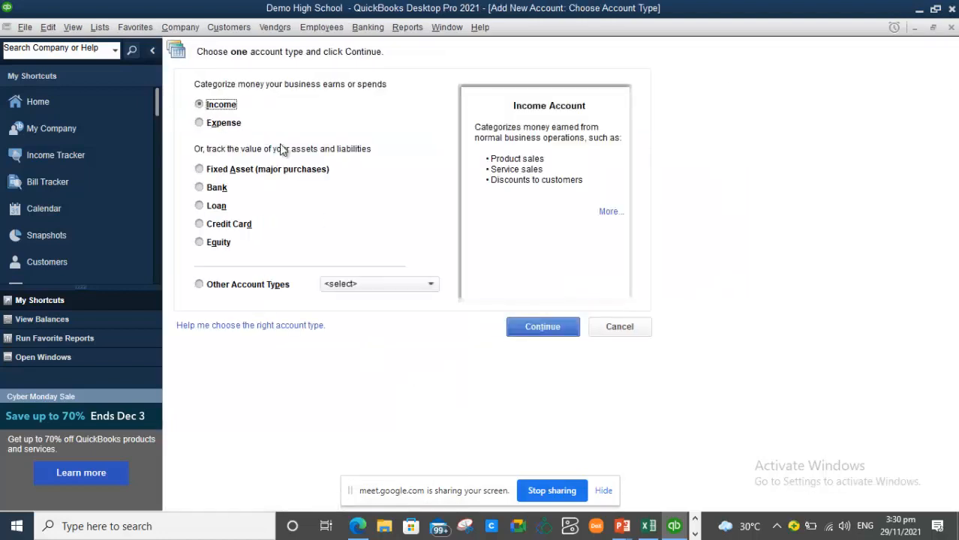
click(540, 328)
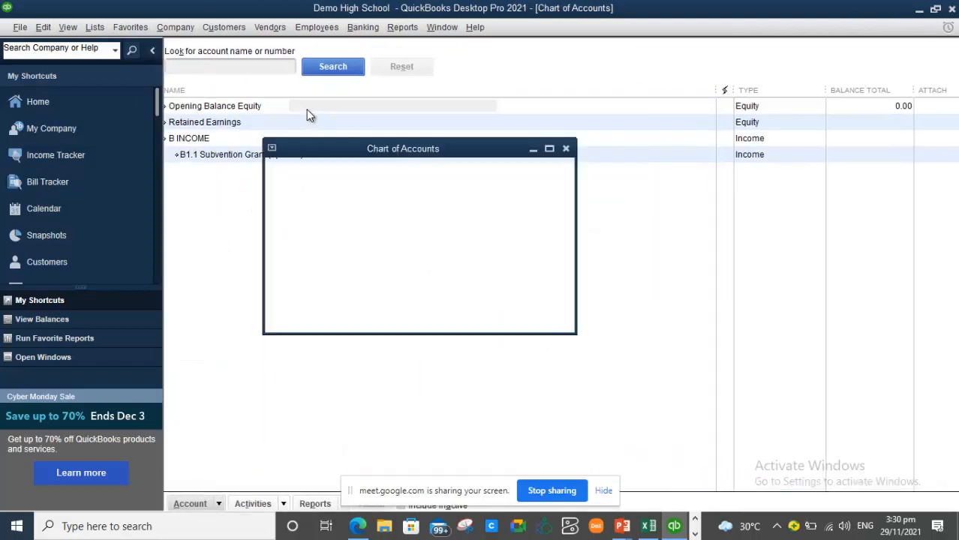
key(ctrl+v)
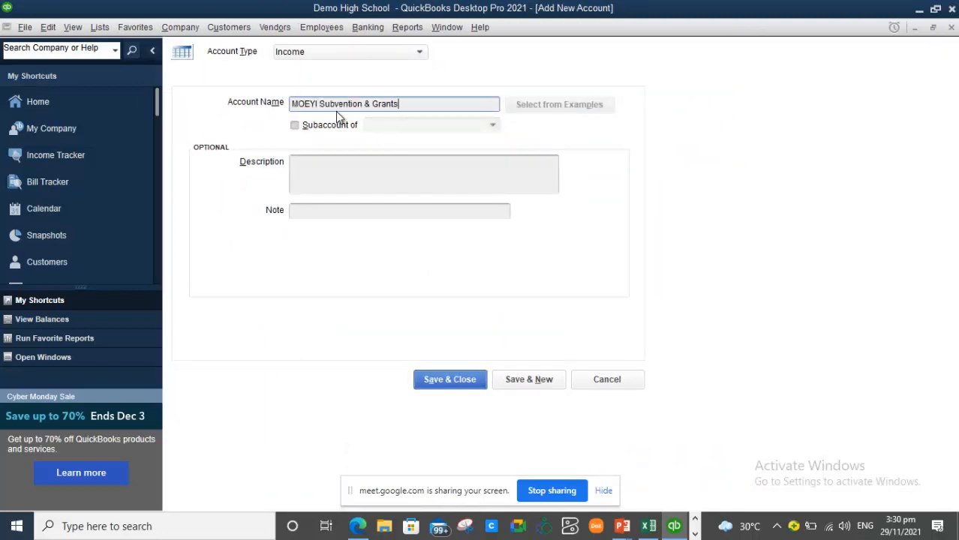
click(294, 125)
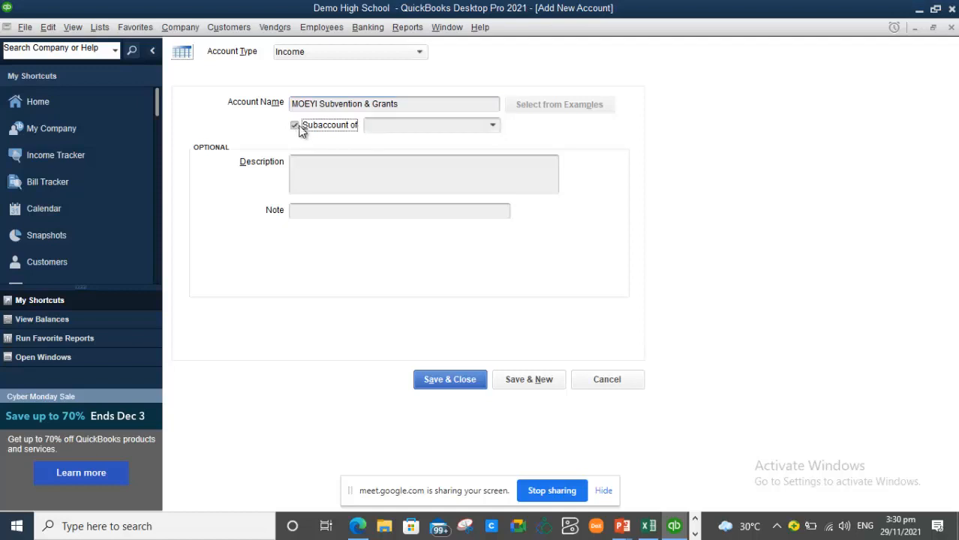
click(492, 125)
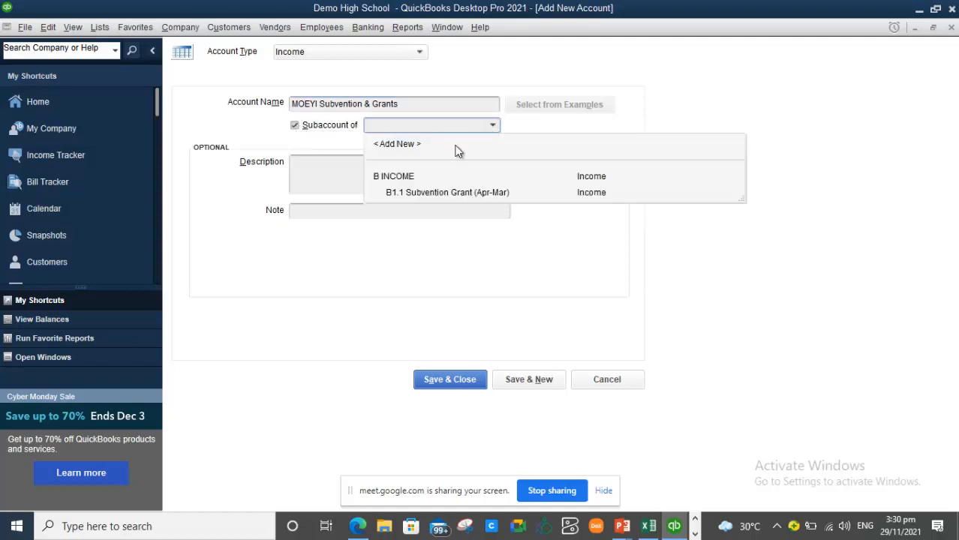
click(409, 177)
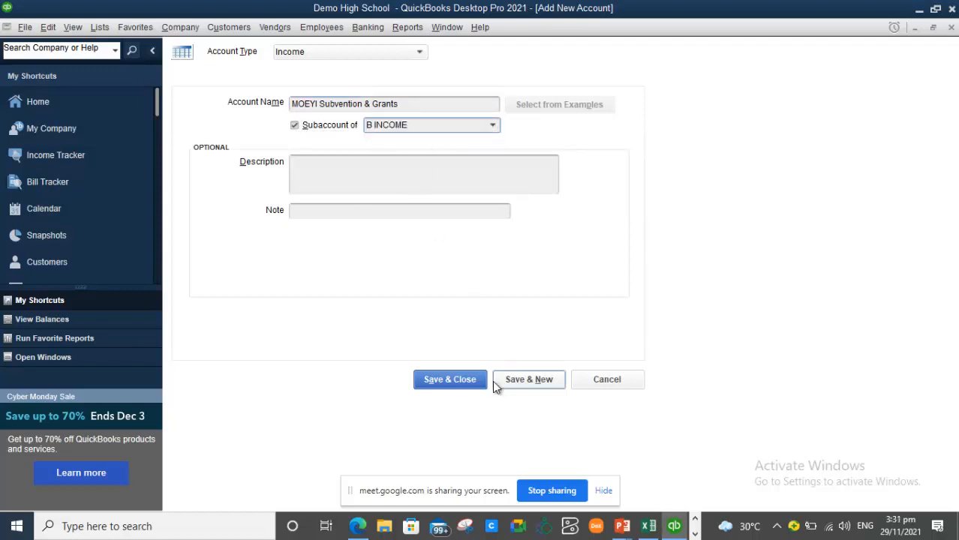
click(466, 384)
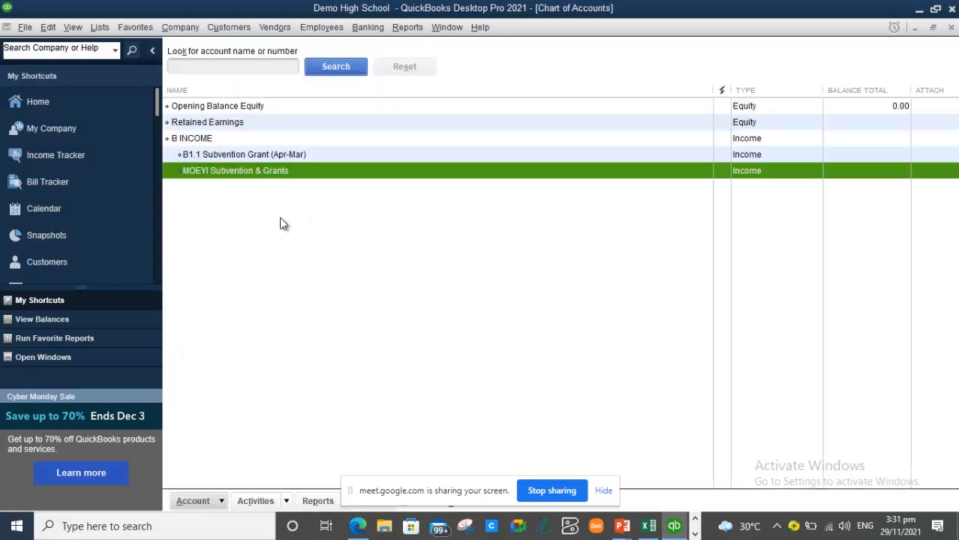
- Edit B1.1 Subvention Grant (Apr-Mar) to make it a subaccount of MOEYI Subvention & Grants
click(251, 159)
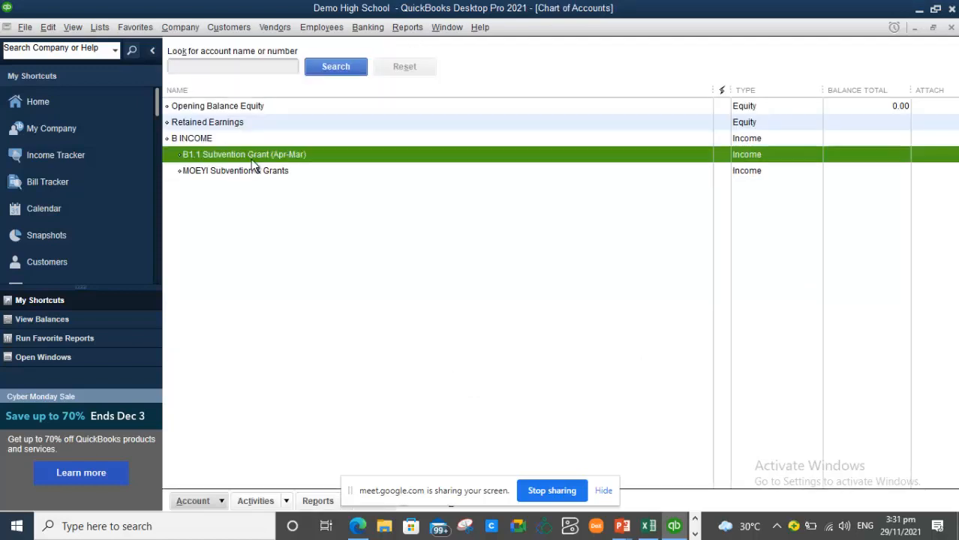
right_click(252, 163)
click(301, 217)
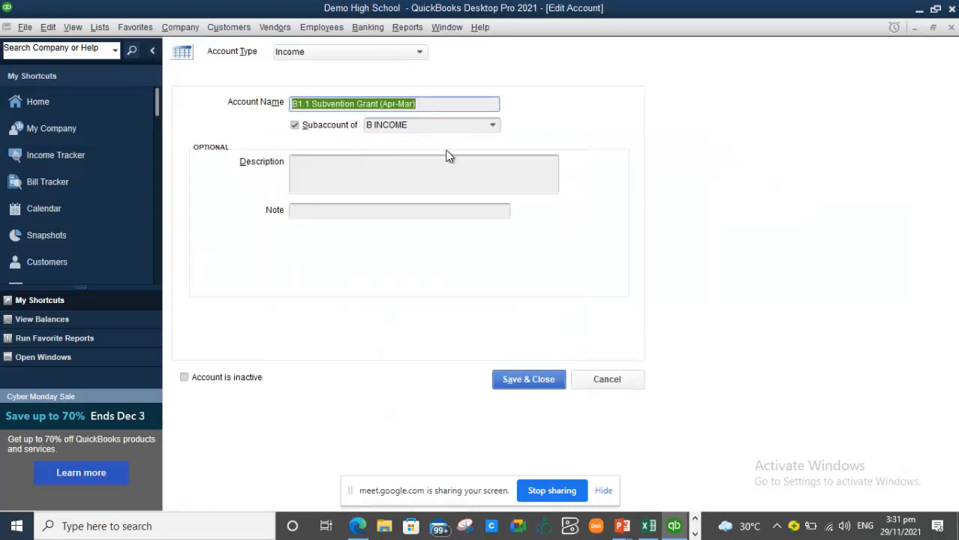
click(493, 125)
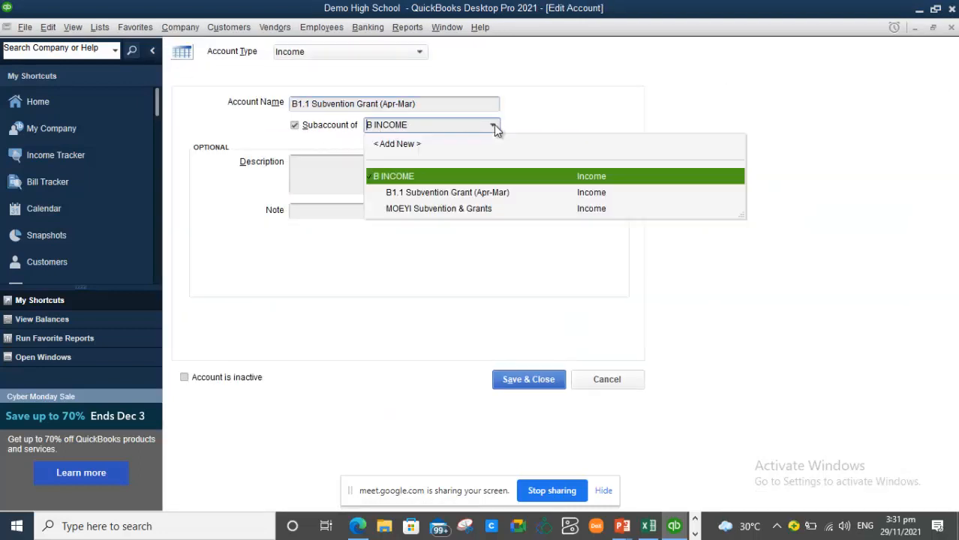
click(450, 209)
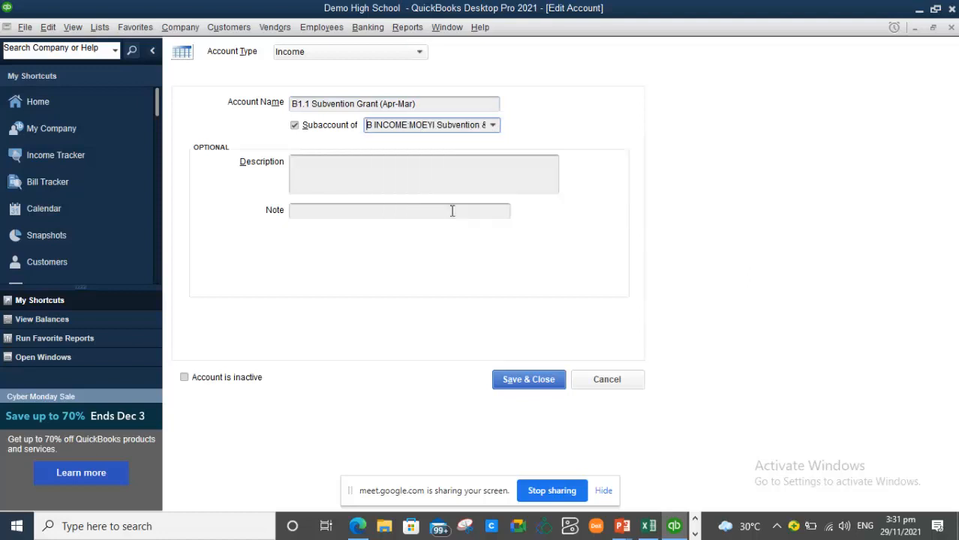
click(537, 383)
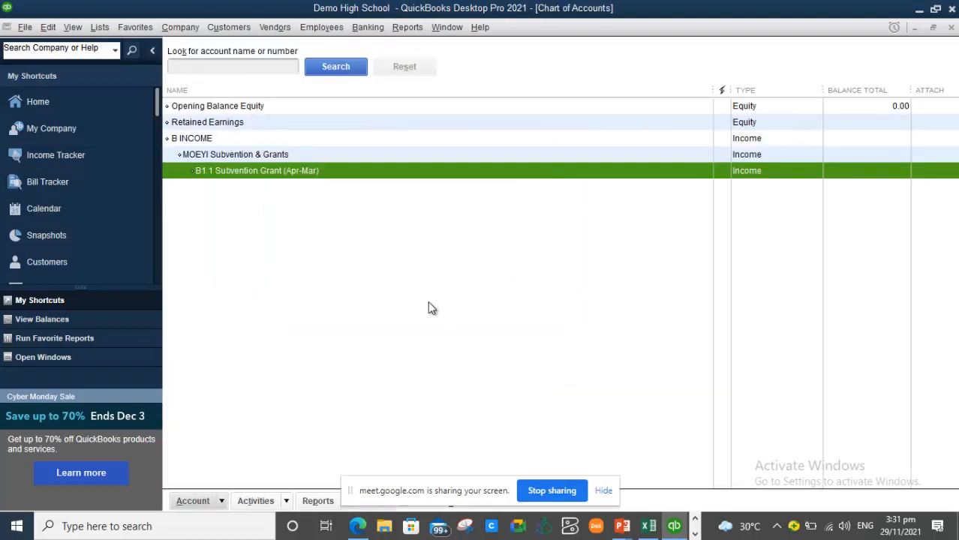
- Reselect the B1.1 Subvention Grant row in the Chart of Accounts
click(328, 268)
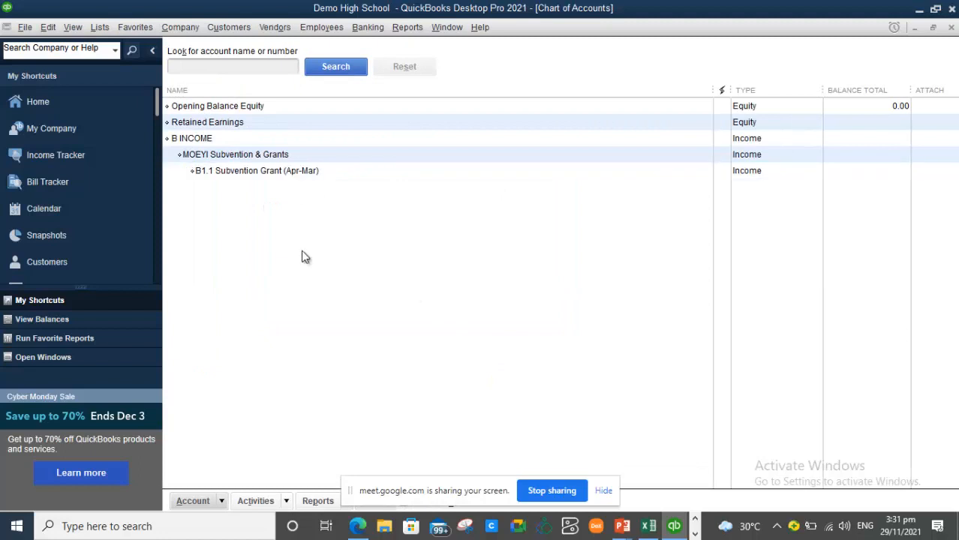
click(218, 171)
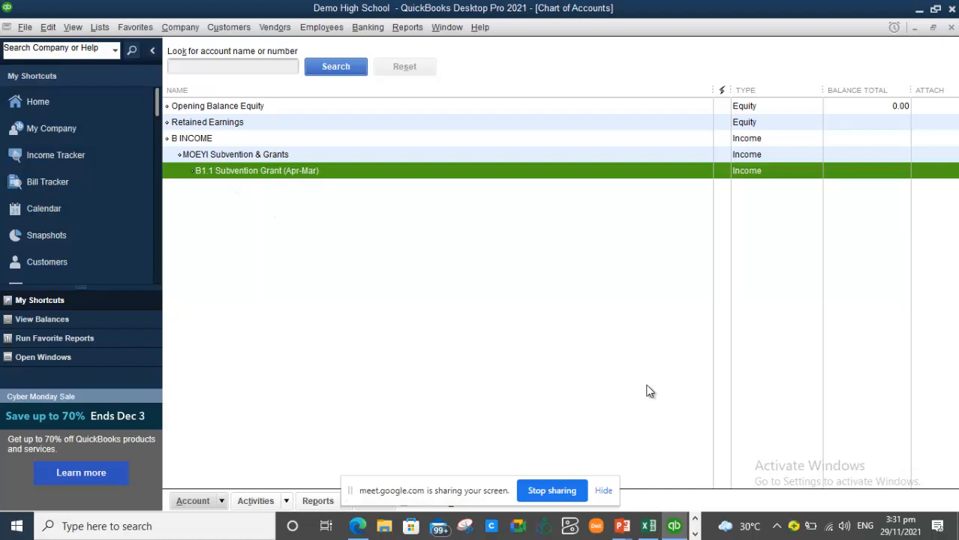
mouse_move(648, 527)
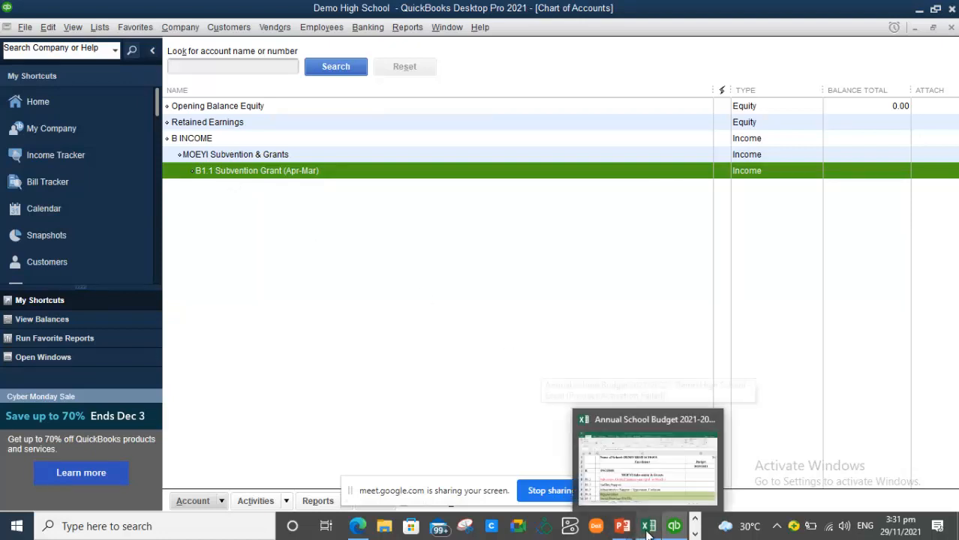
click(655, 500)
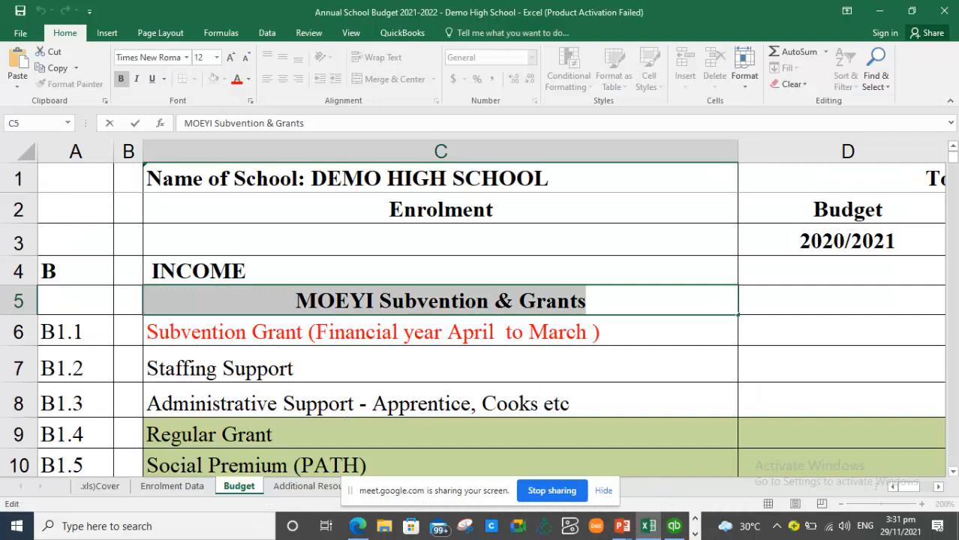
drag(952, 156, 942, 180)
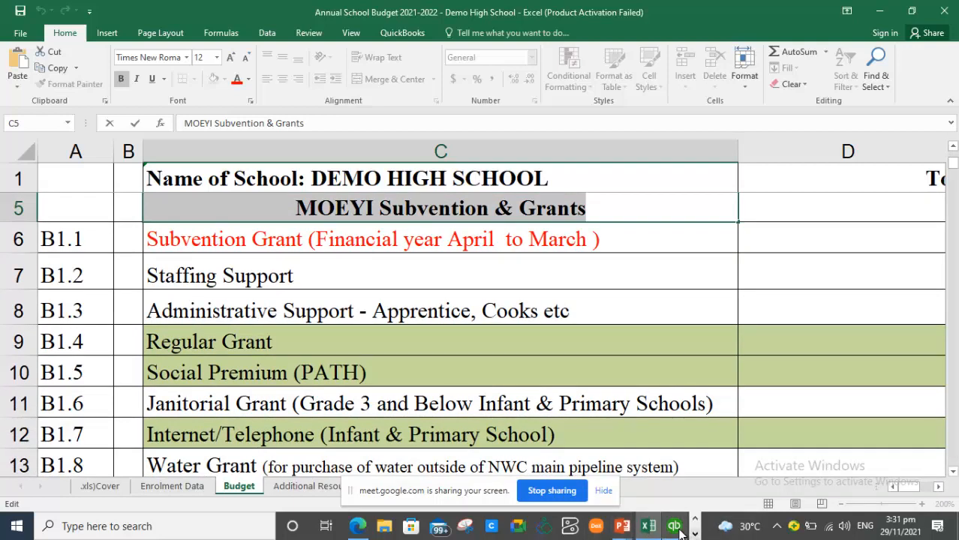
click(674, 527)
- Create Income account B 1.2 Staffing Support under MOEYI Subvention & Grants using Save & New
right_click(289, 222)
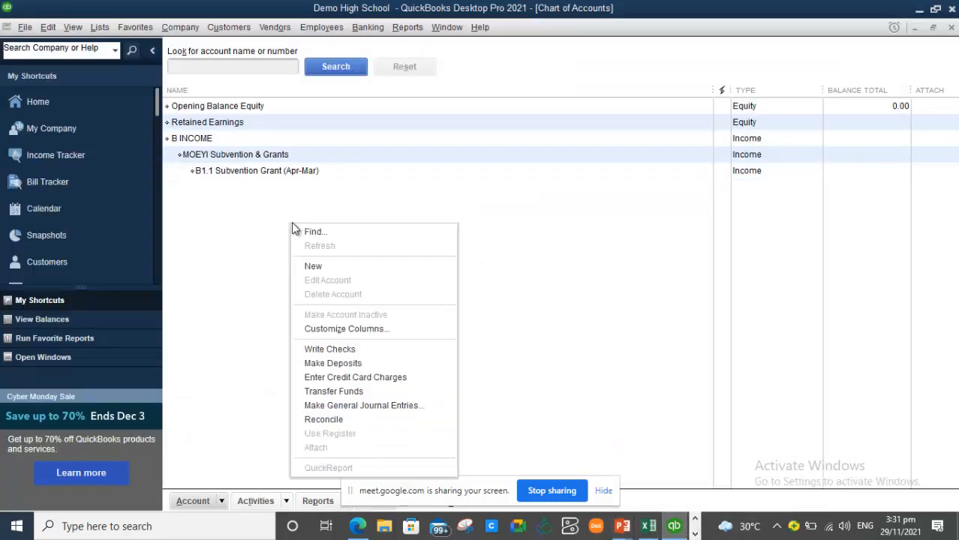
click(313, 265)
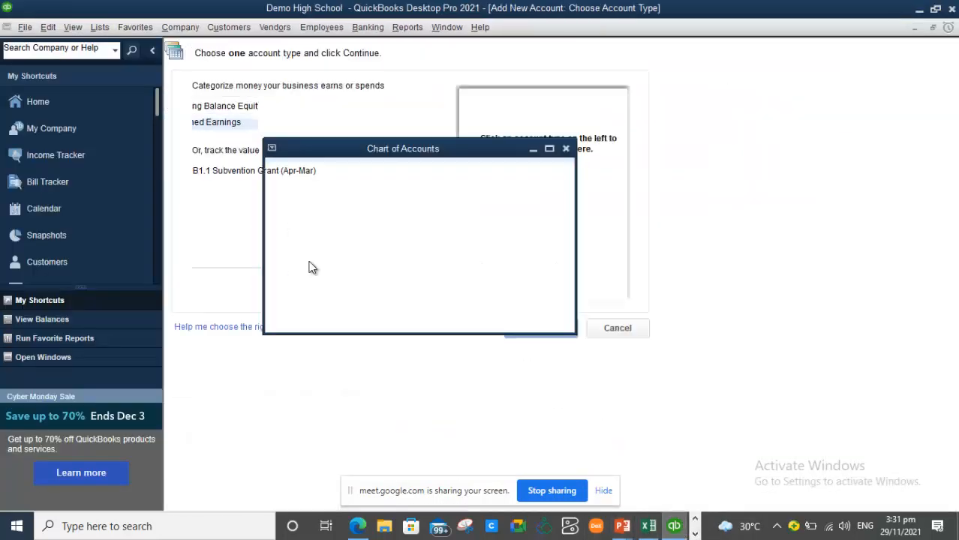
click(200, 105)
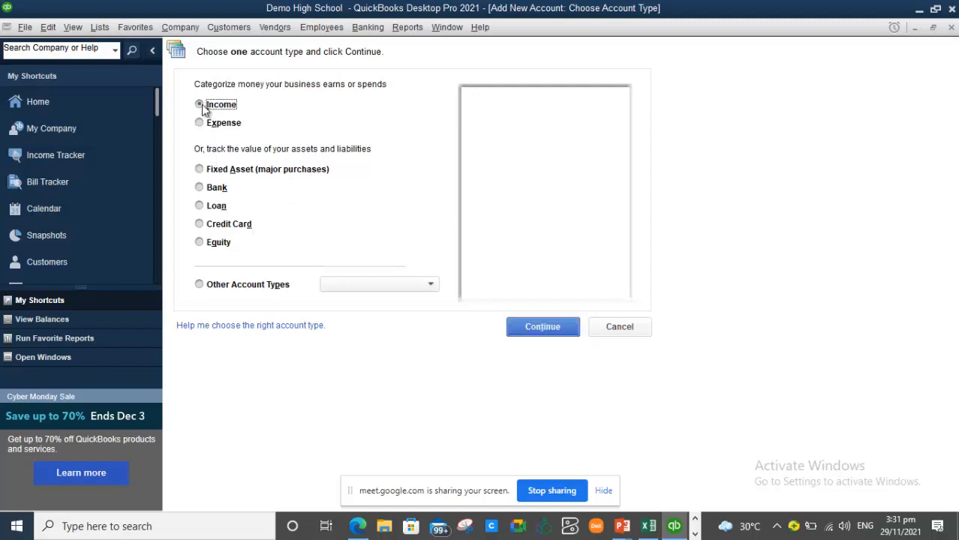
click(551, 332)
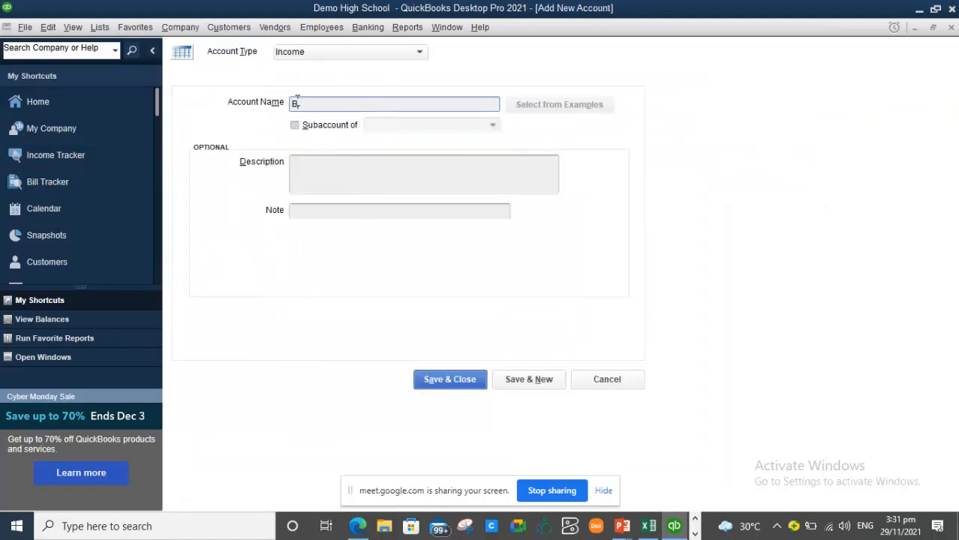
text(B.1.2 Staffing Support)
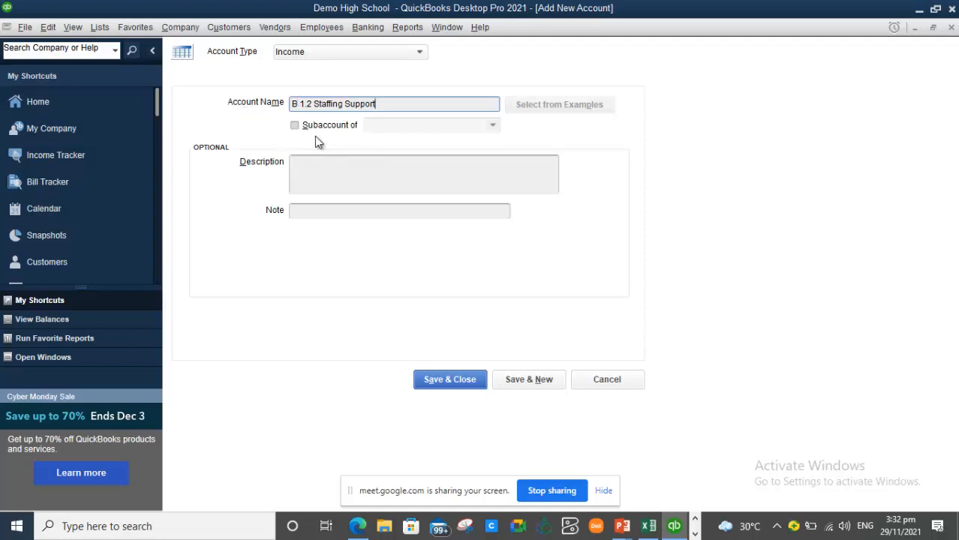
click(296, 125)
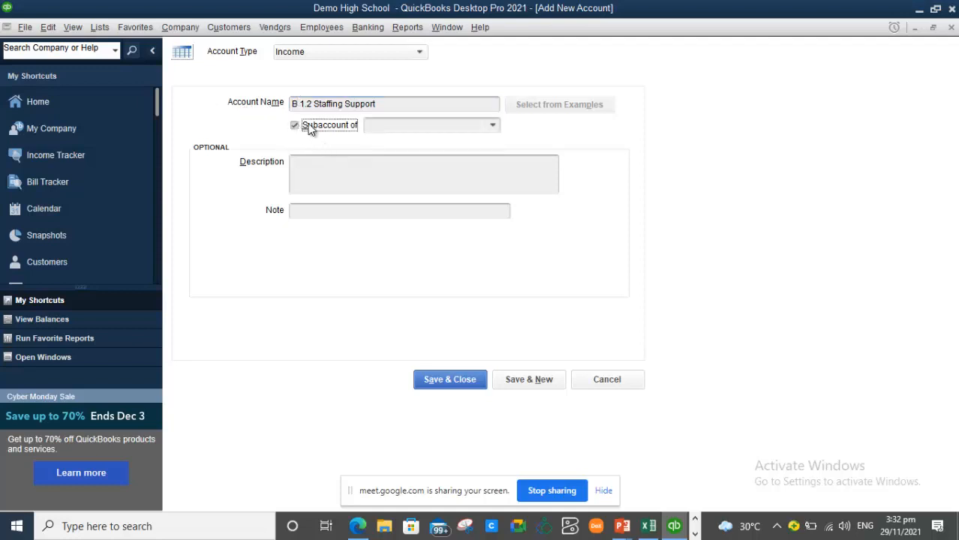
click(494, 126)
click(424, 192)
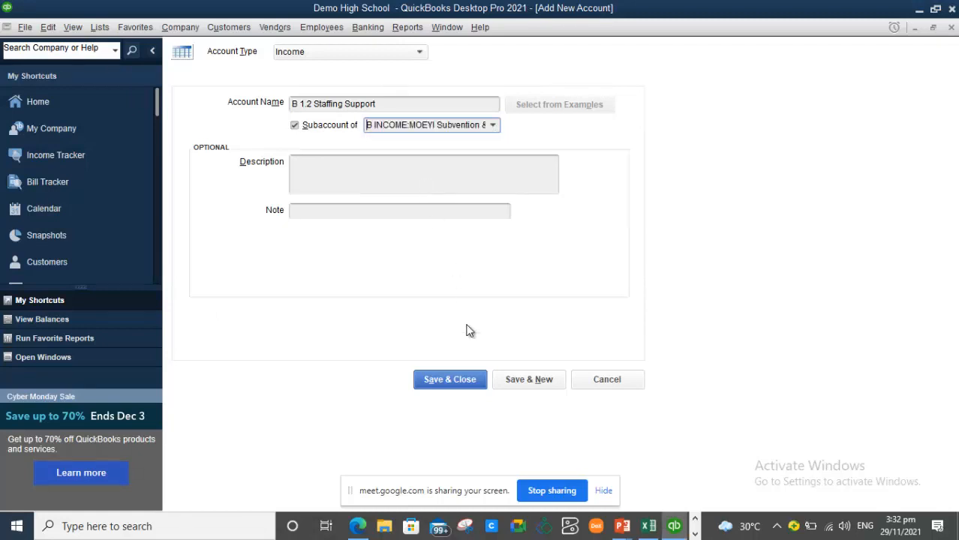
click(541, 385)
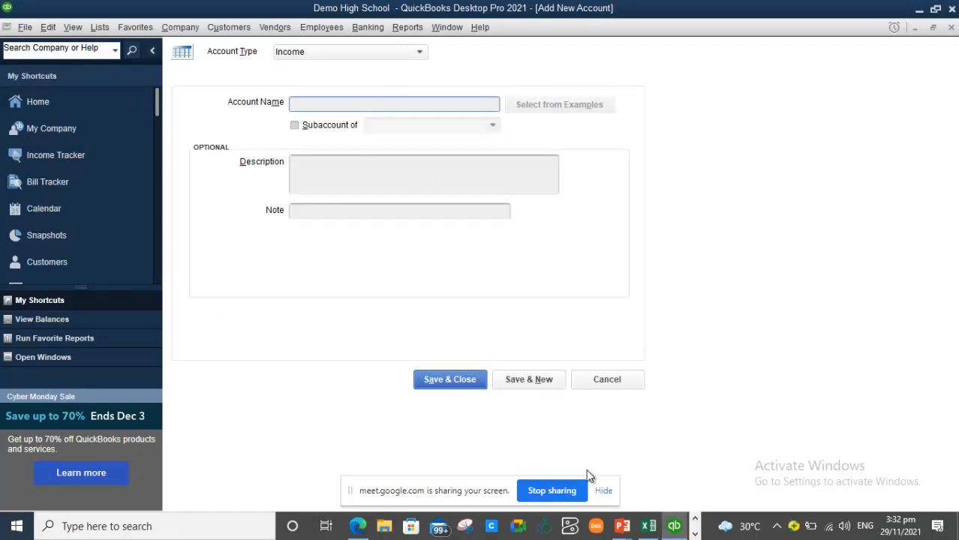
click(650, 526)
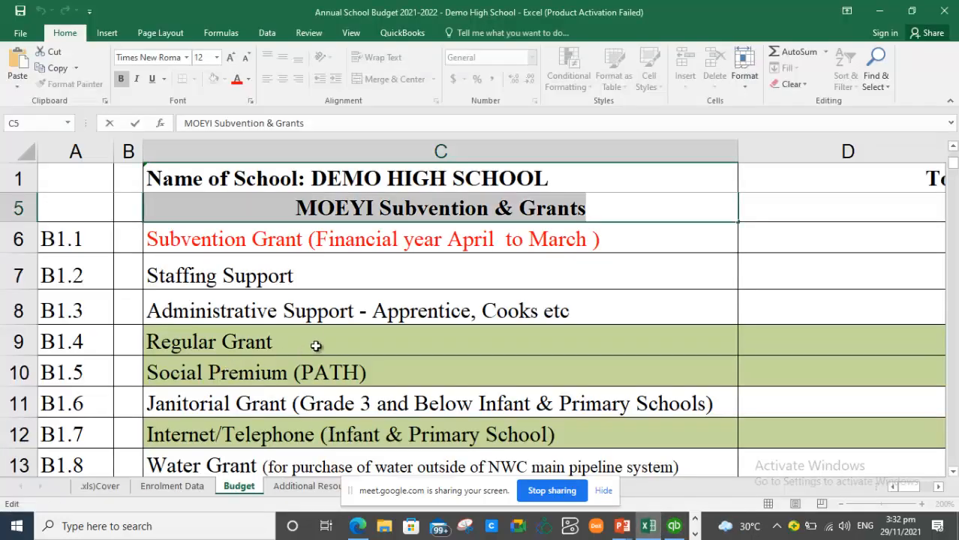
click(353, 312)
drag(352, 312, 148, 315)
key(ctrl+c)
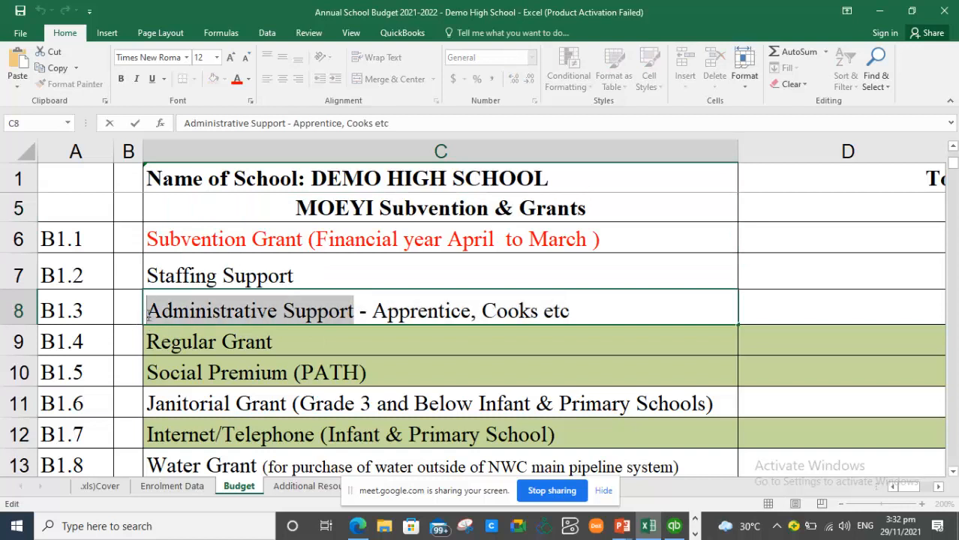
click(674, 526)
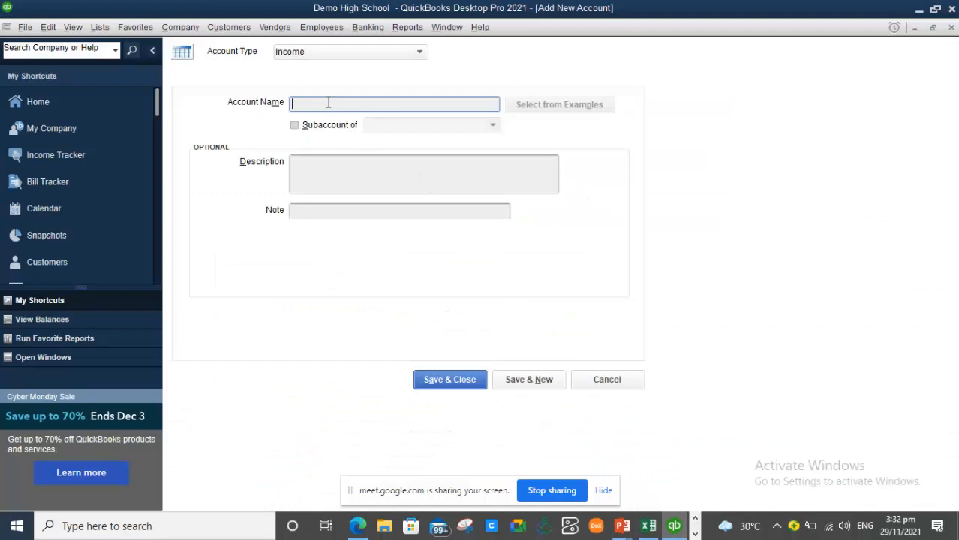
- Save B1.3 Administrative Support as an Income subaccount of MOEYI Subvention & Grants, then view Excel
key(ctrl+v)
text(F)
text(1.3)
click(295, 126)
click(492, 126)
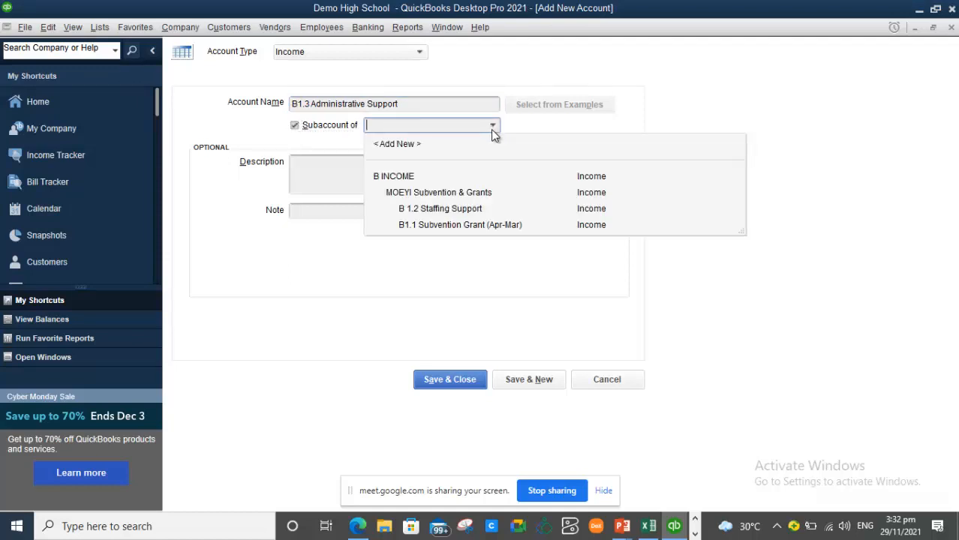
click(460, 193)
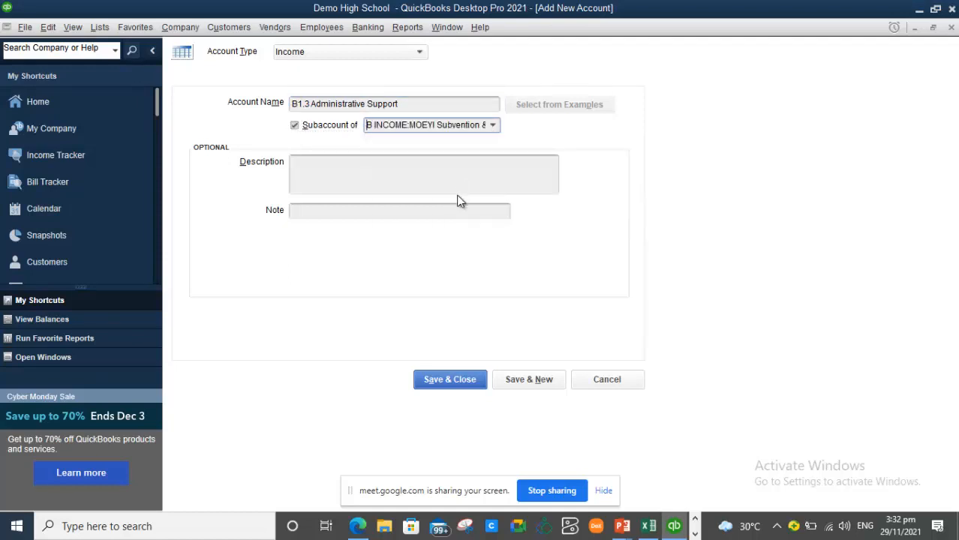
click(535, 379)
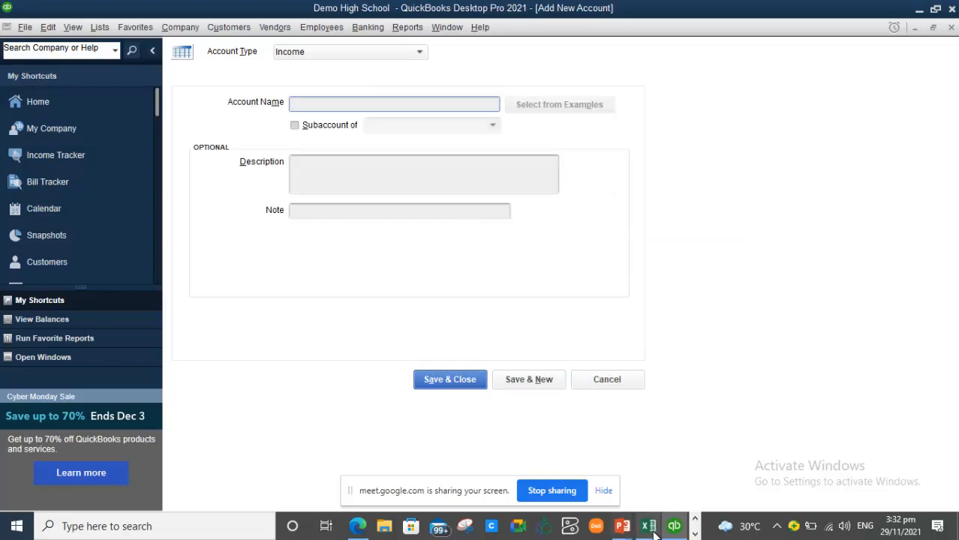
click(648, 526)
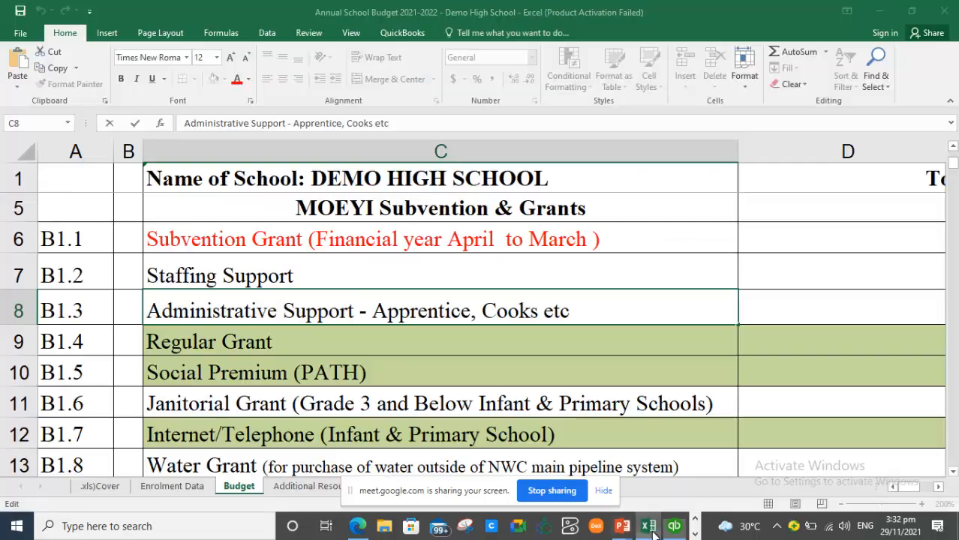
- Copy 'Regular Grant' from Excel cell C9 and bring the QuickBooks account form back
click(276, 362)
key(ctrl+Up)
click(268, 433)
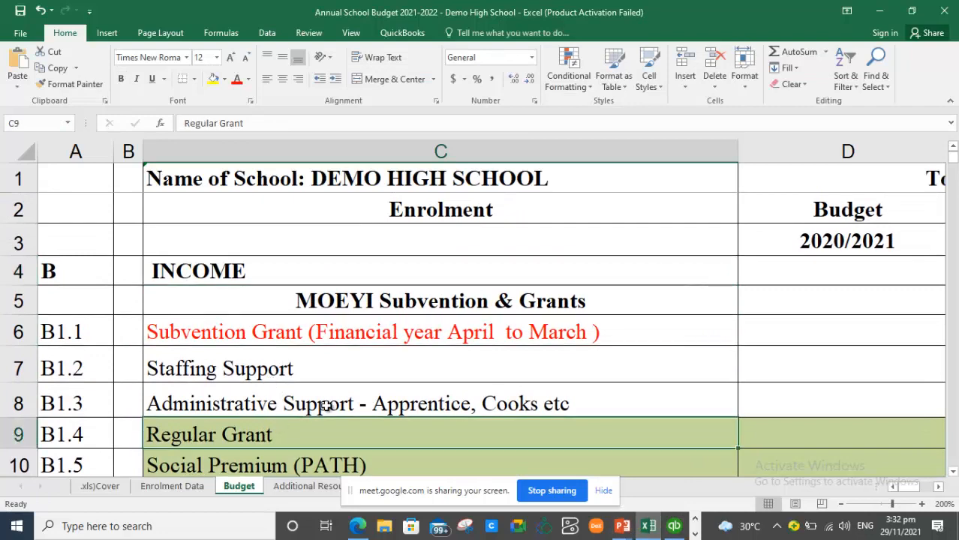
click(953, 471)
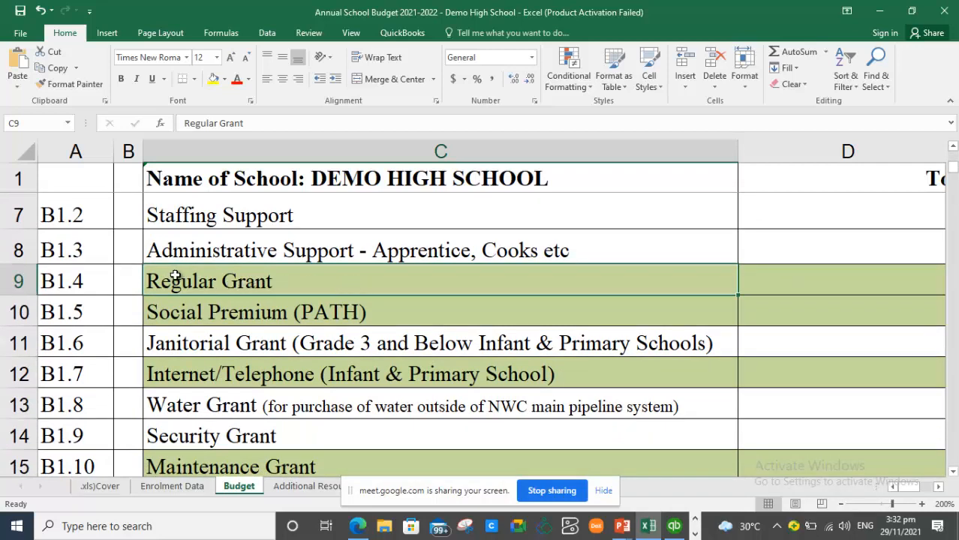
drag(254, 122, 187, 122)
key(ctrl+c)
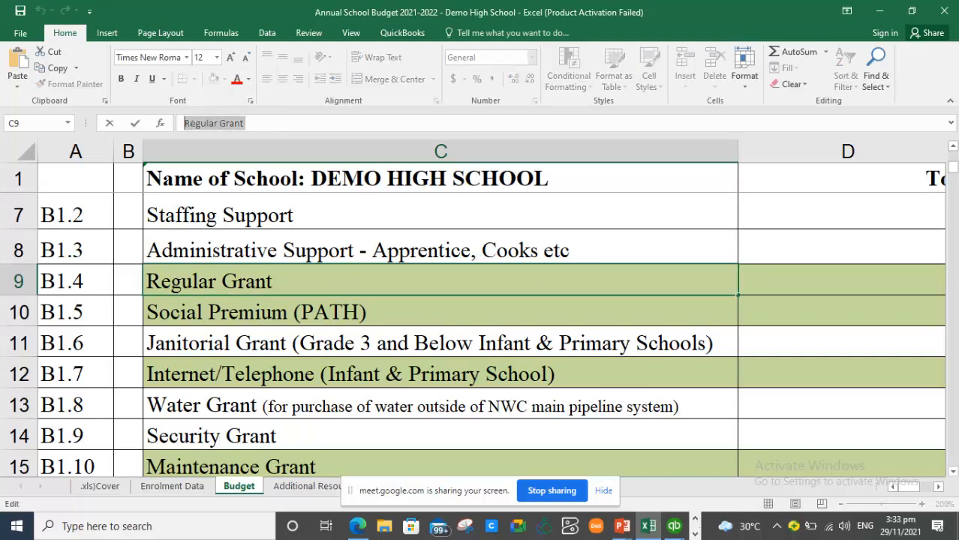
click(674, 528)
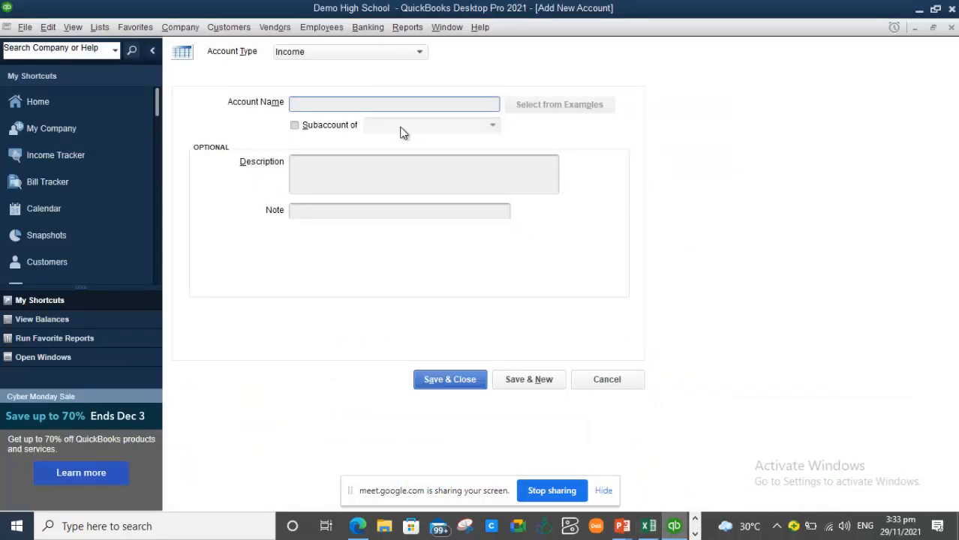
- Name the new account B1.4 Regular Grant and save it under MOEYI Subvention & Grants
key(ctrl+v)
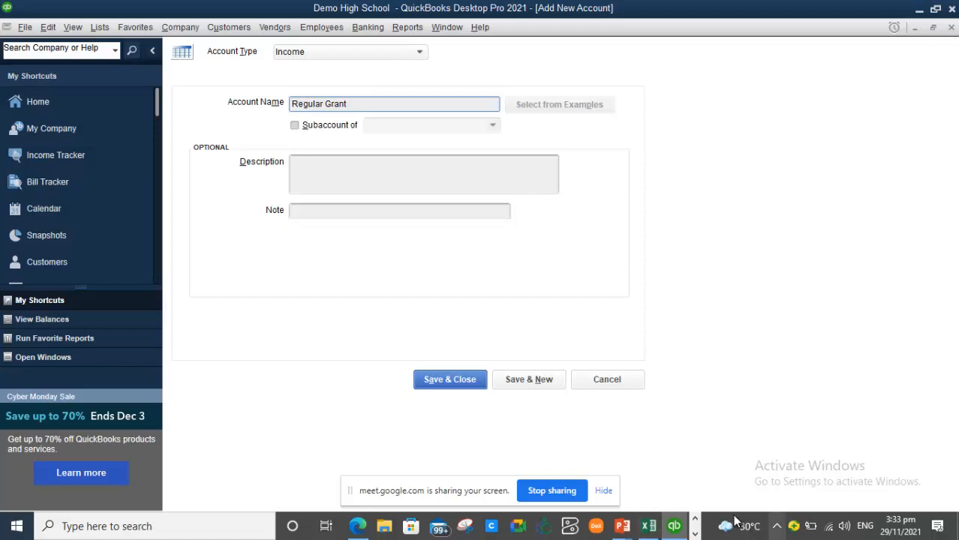
click(649, 527)
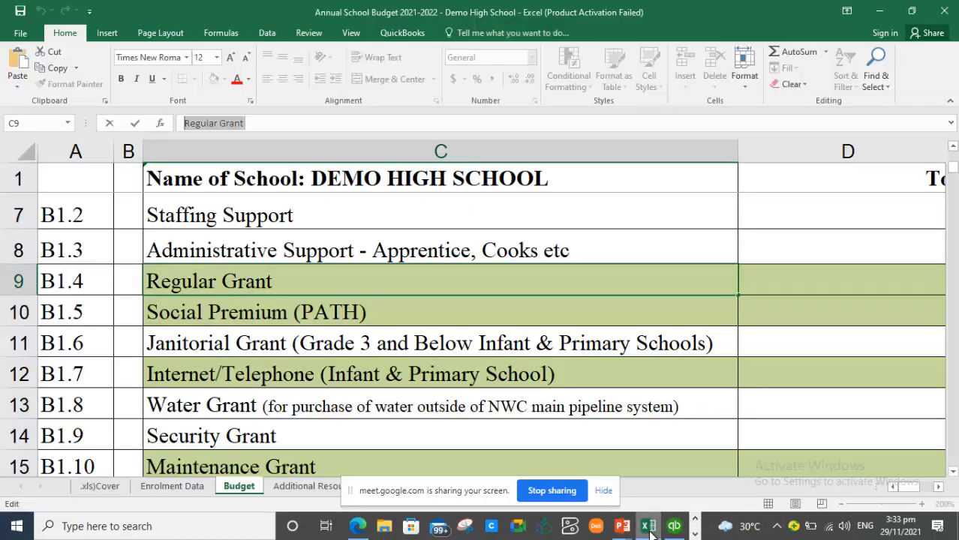
click(649, 528)
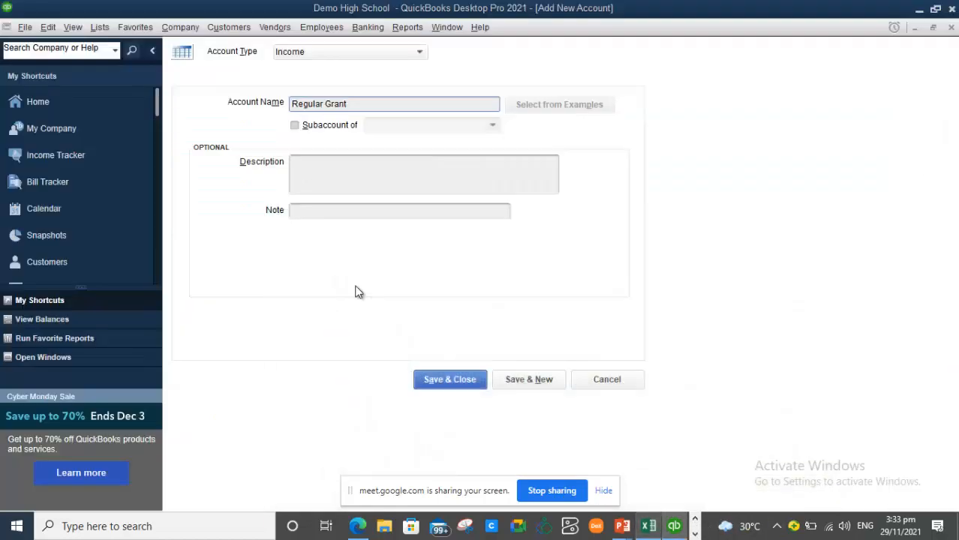
click(293, 103)
text(S)
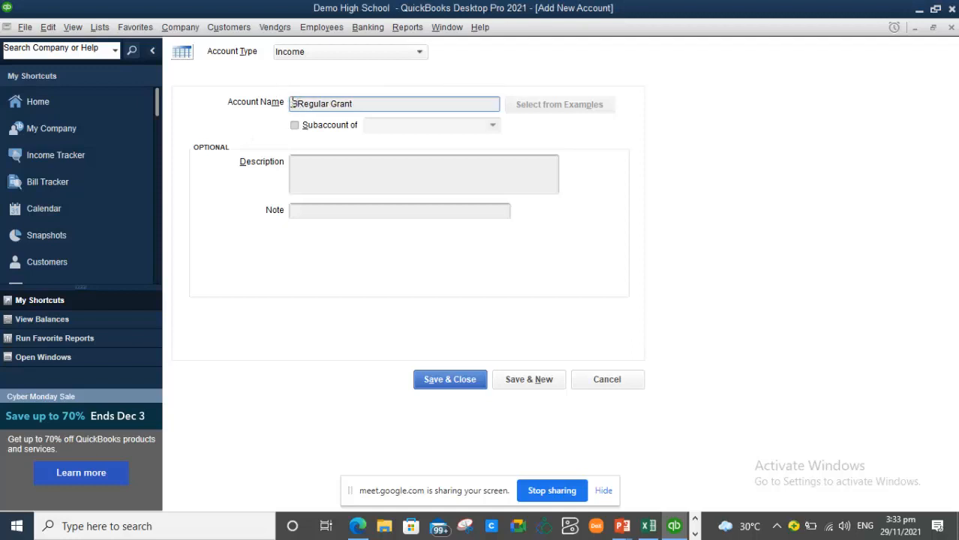
text(1.4)
click(297, 126)
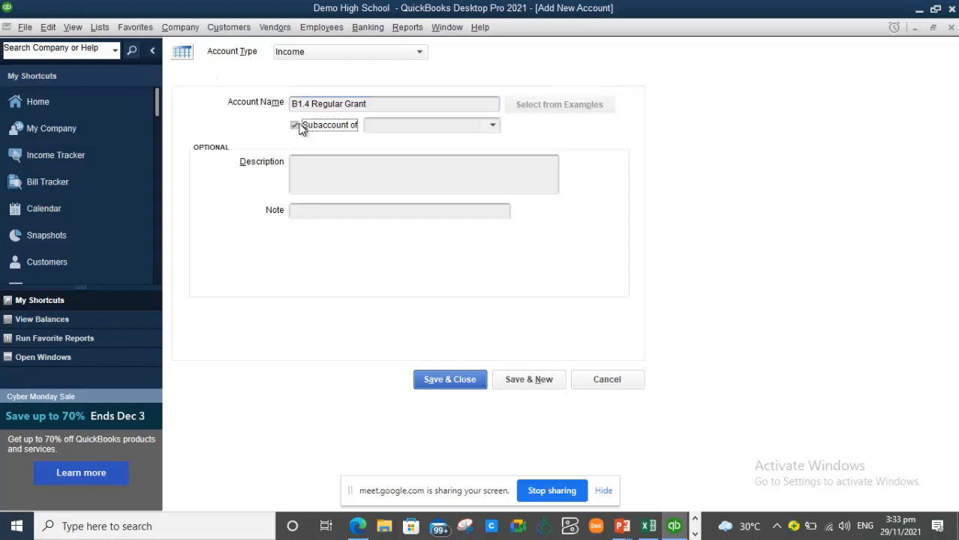
click(493, 125)
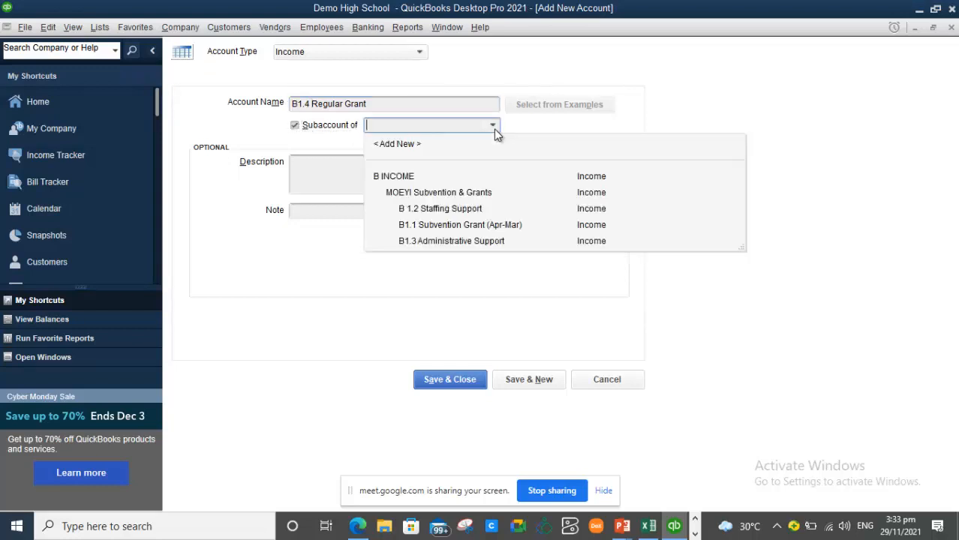
click(423, 192)
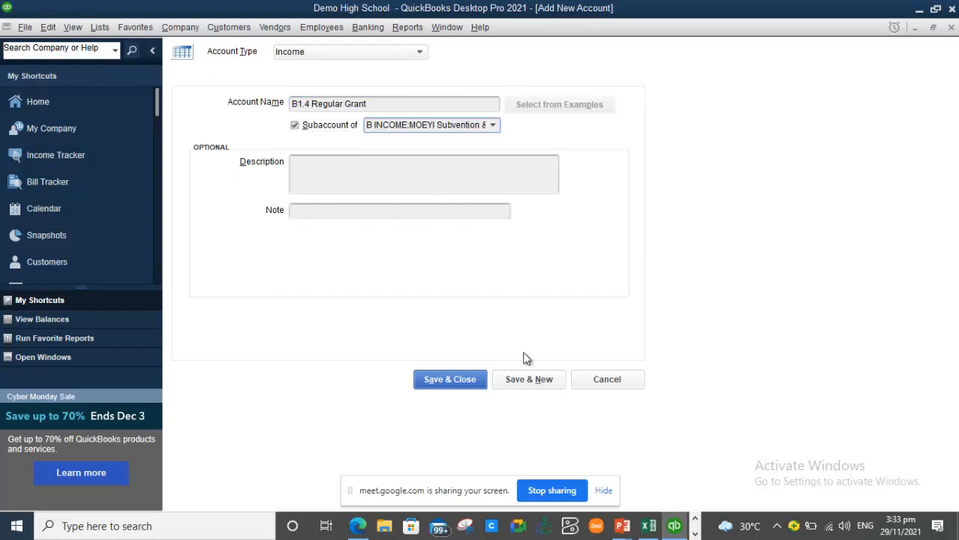
click(531, 380)
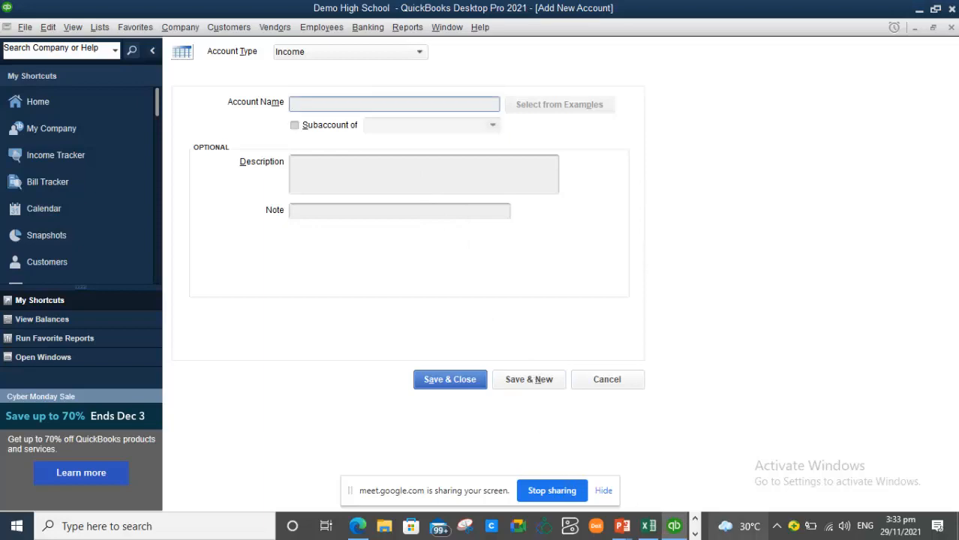
click(648, 525)
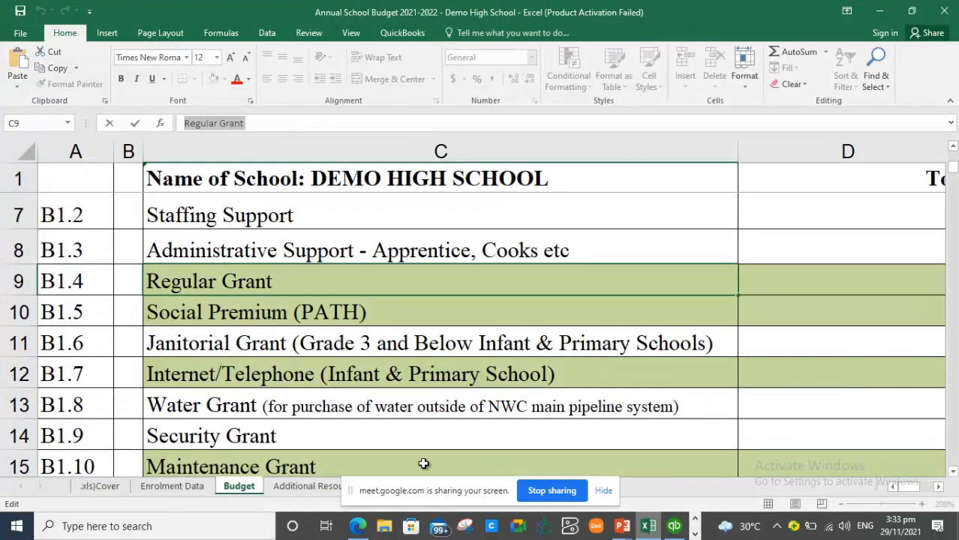
- Copy 'Social Premium (PATH)' from Excel cell C10 and switch back to QuickBooks
click(255, 321)
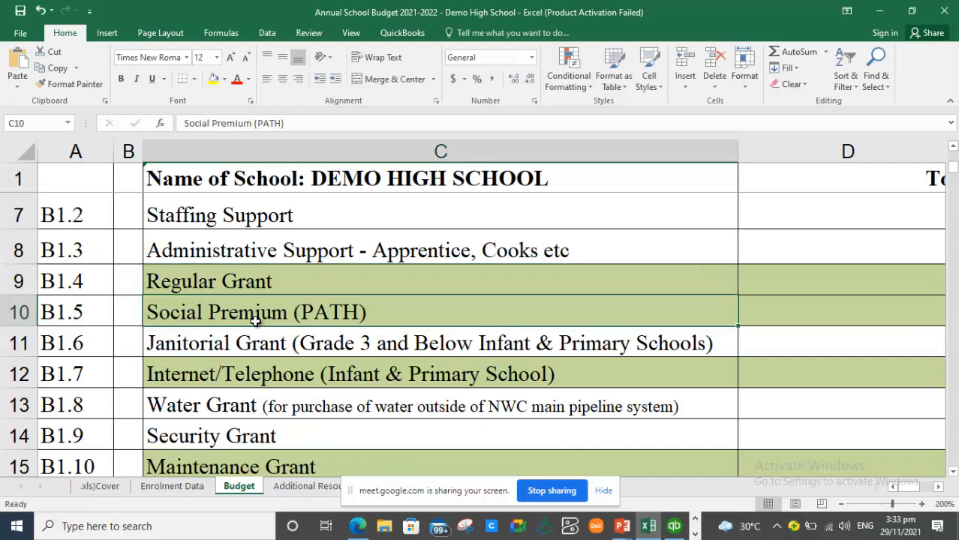
double_click(383, 315)
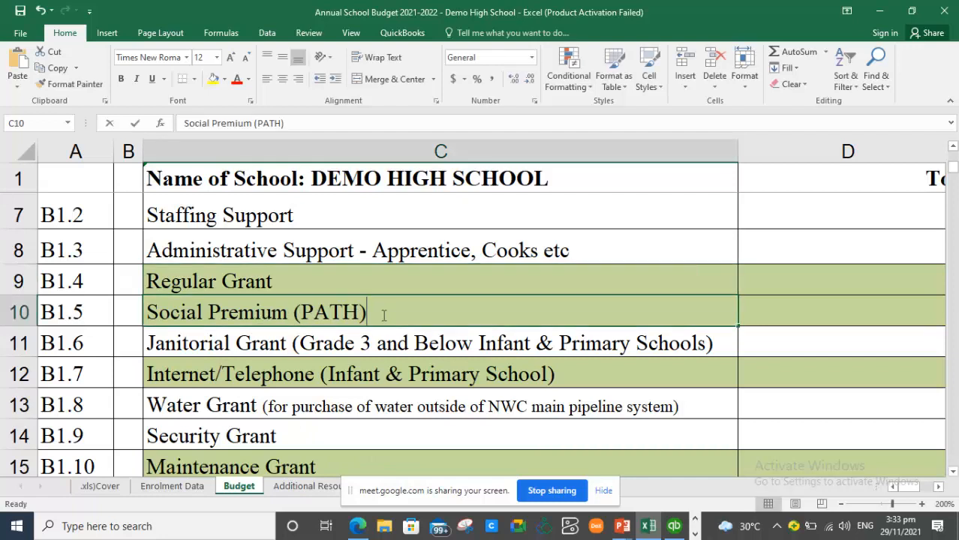
drag(383, 315, 147, 308)
key(ctrl+c)
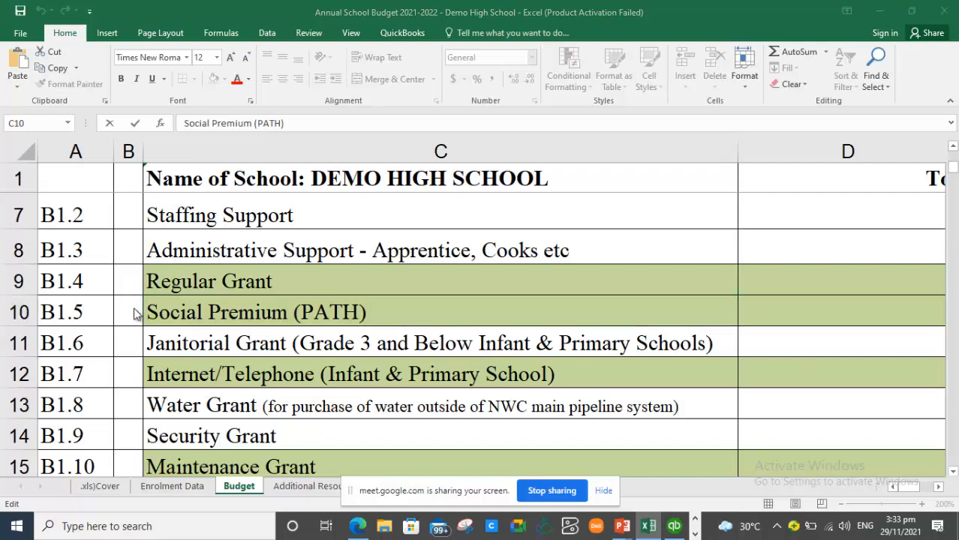
key(alt+Tab)
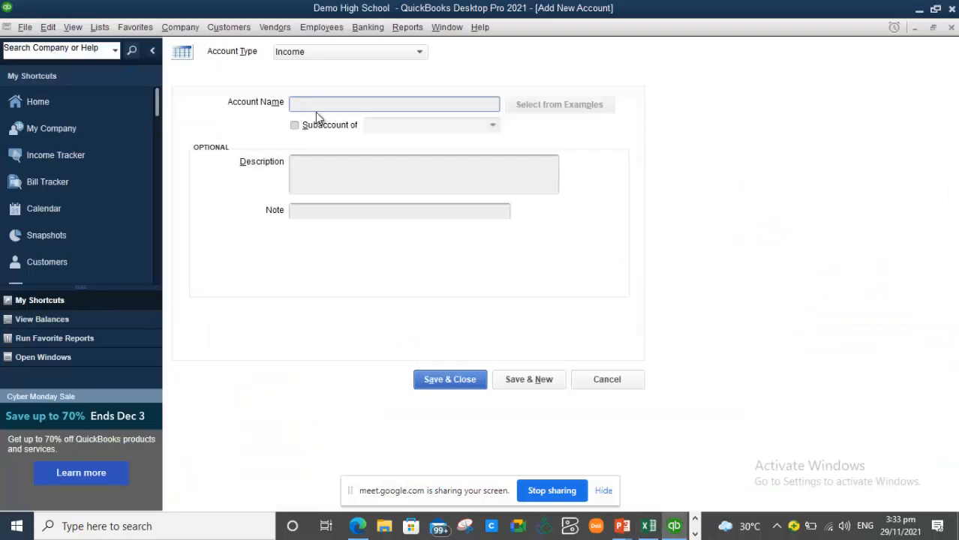
- Save B1.4 Social Premium (PATH) as an Income subaccount of MOEYI Subvention & Grants
key(ctrl+v)
click(302, 125)
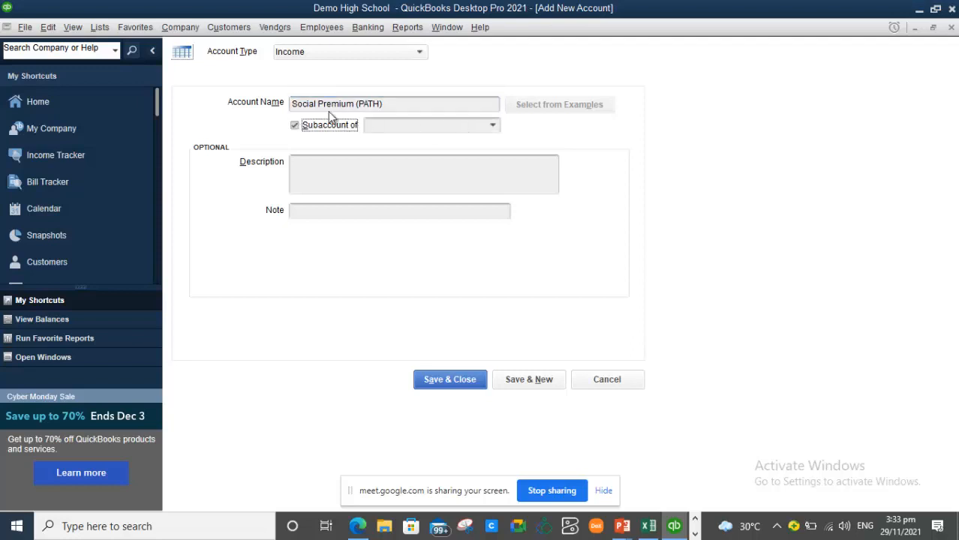
click(294, 105)
text(S)
text(1.4)
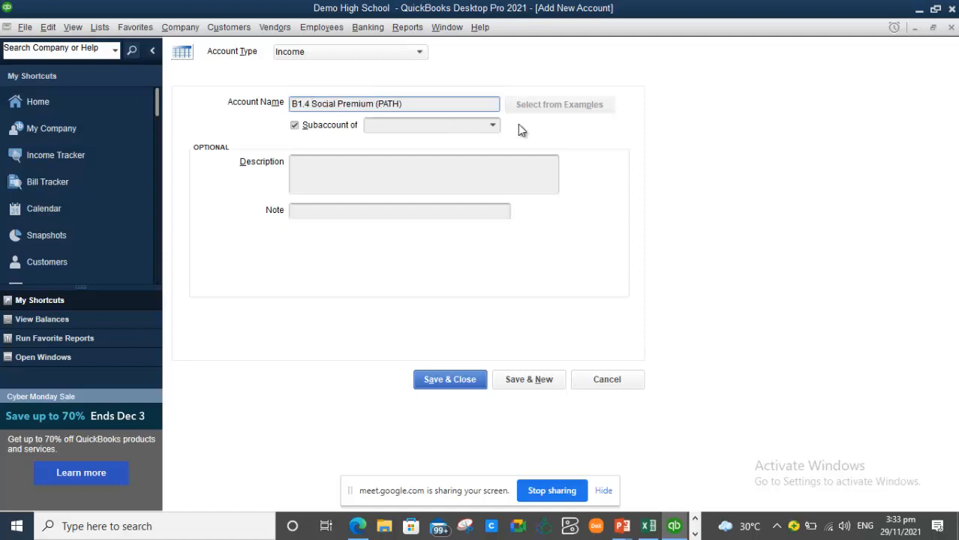
click(493, 126)
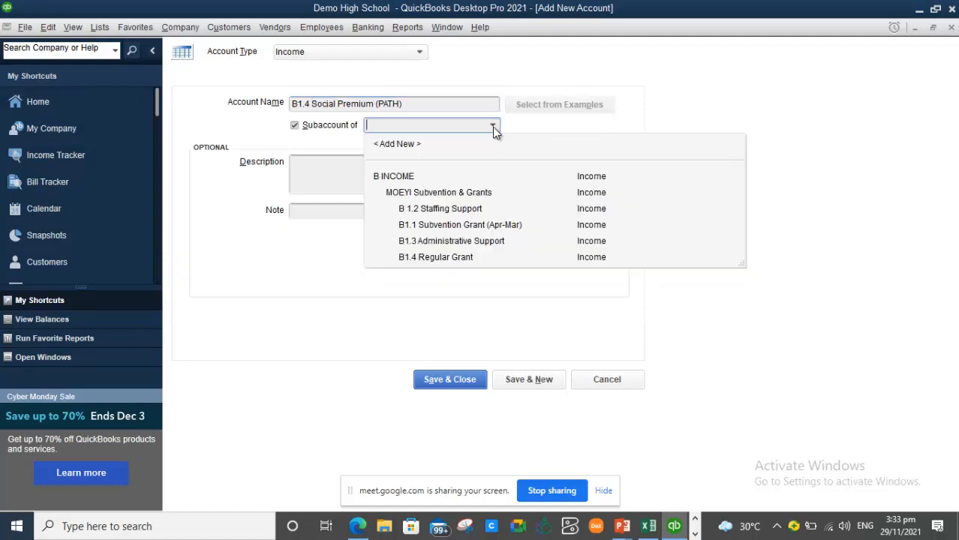
click(405, 190)
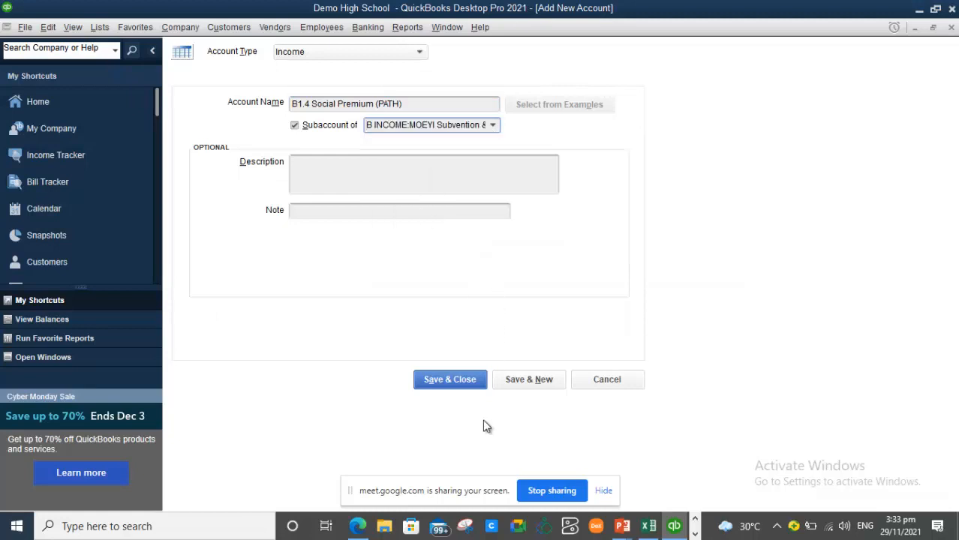
click(458, 381)
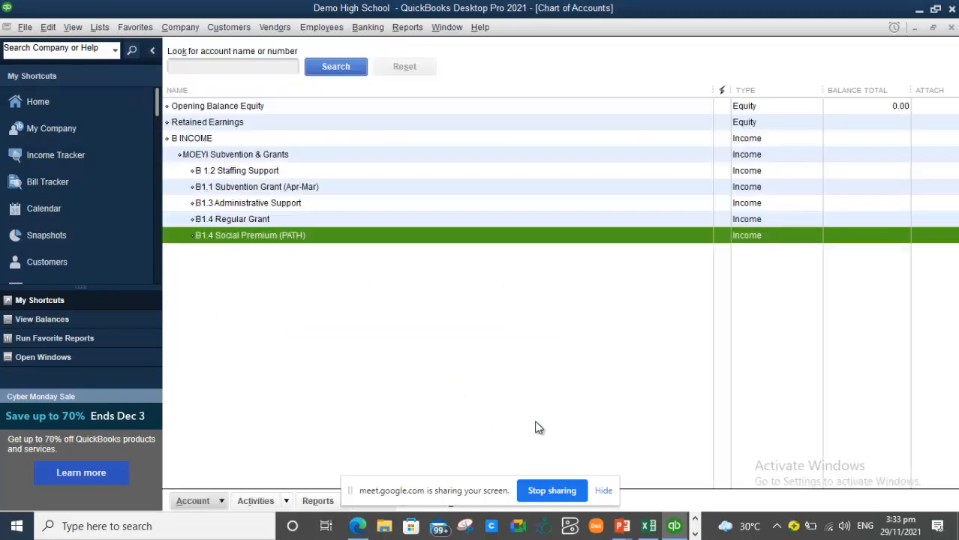
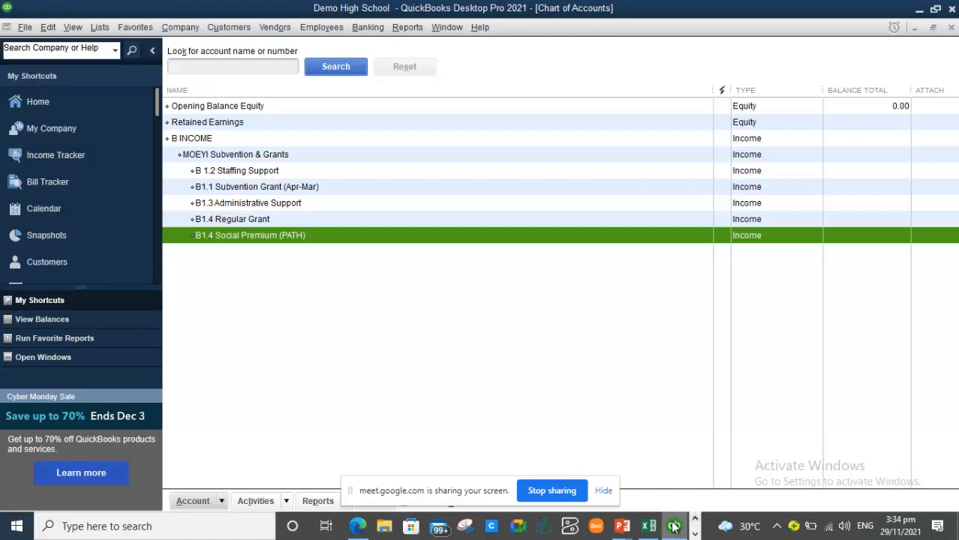
- Bring the Annual School Budget workbook in Excel to the front
mouse_move(656, 533)
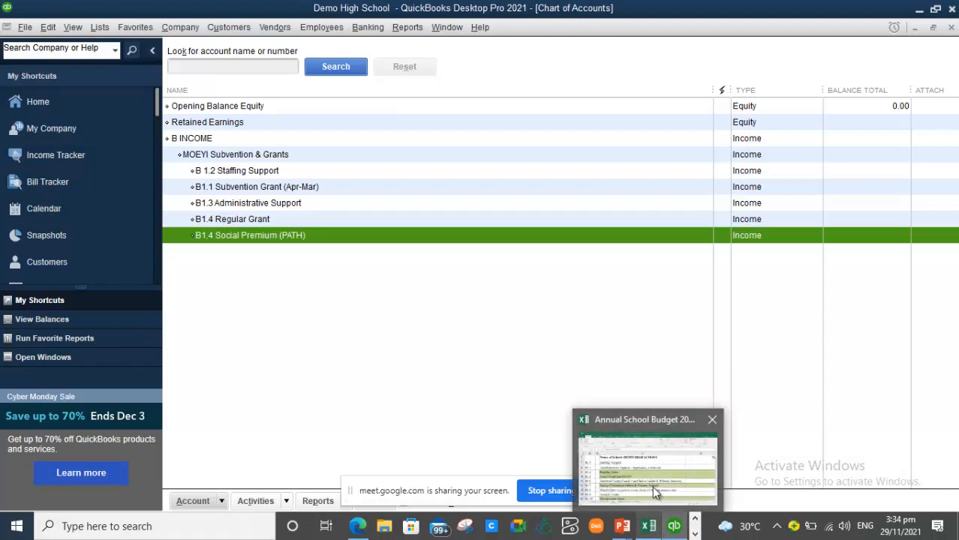
click(652, 486)
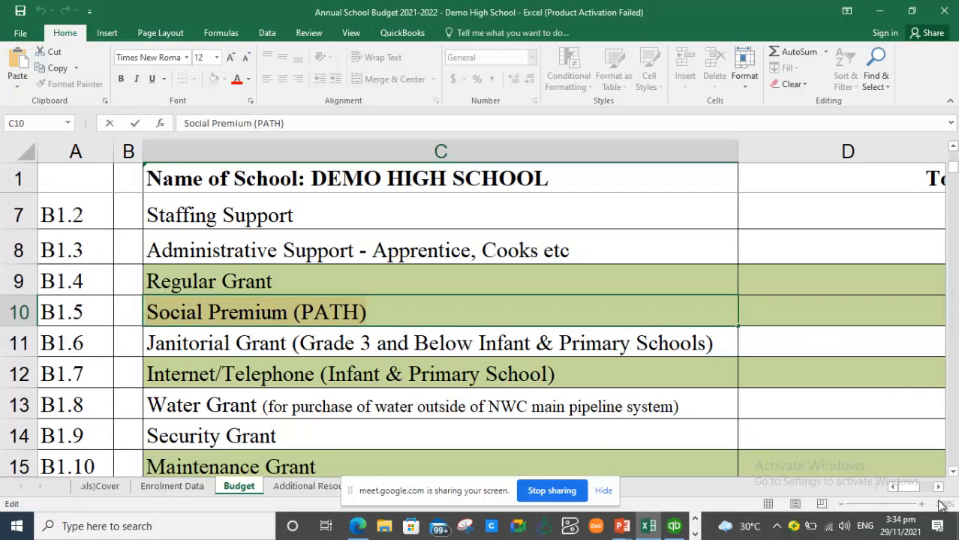
- Copy the 'Profit From Income Generating Activities' heading in cell C26 and return to QuickBooks
click(952, 471)
click(953, 472)
click(952, 471)
click(953, 472)
click(952, 472)
click(953, 472)
click(953, 472)
click(953, 471)
click(953, 471)
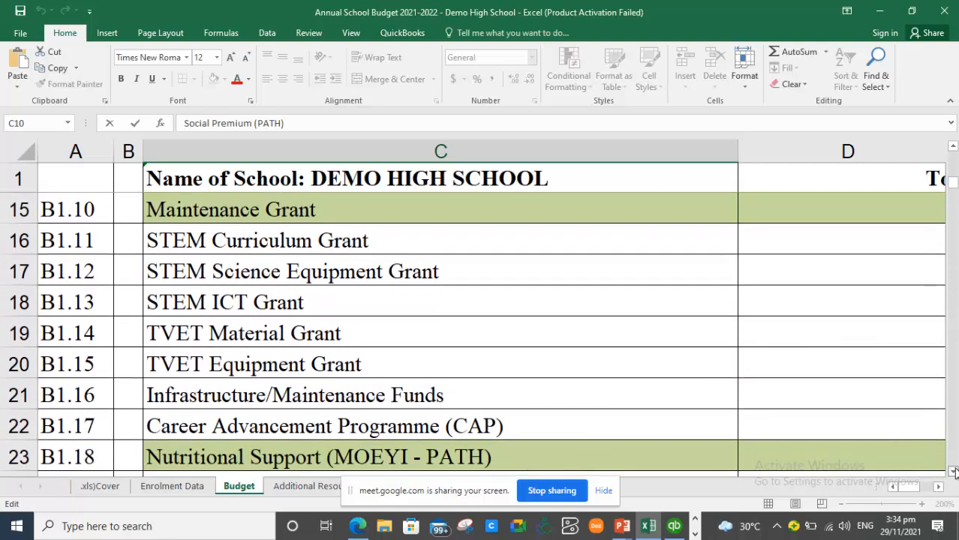
click(953, 471)
click(953, 471)
click(953, 471)
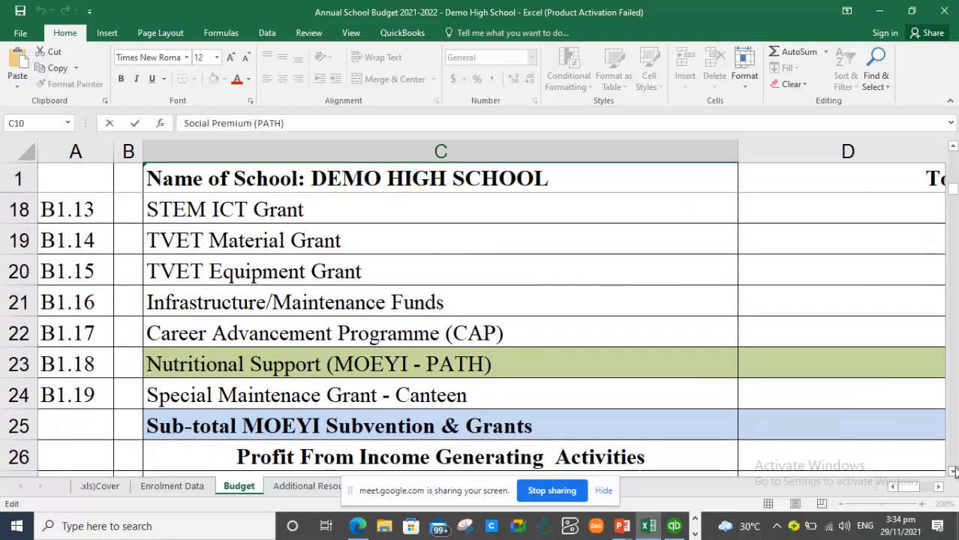
click(952, 471)
click(952, 471)
click(953, 471)
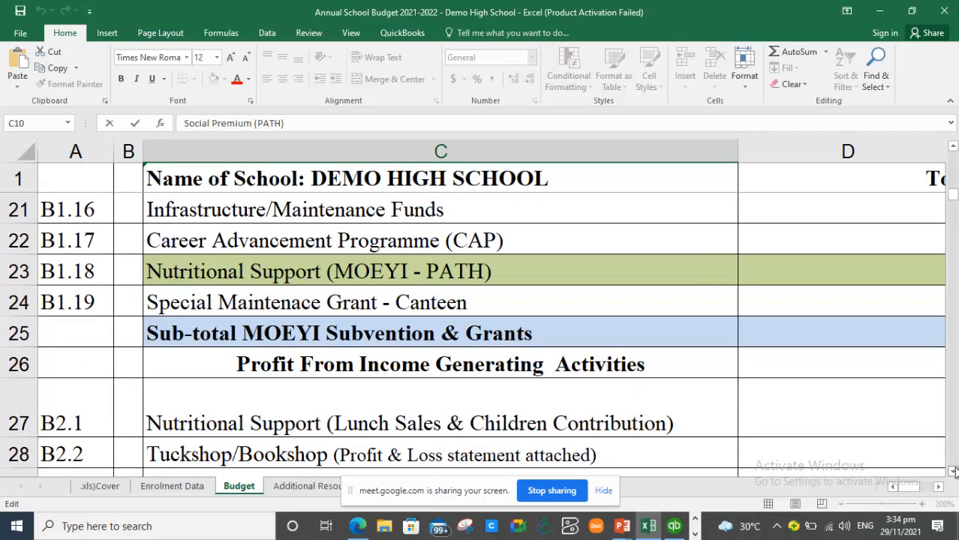
click(368, 368)
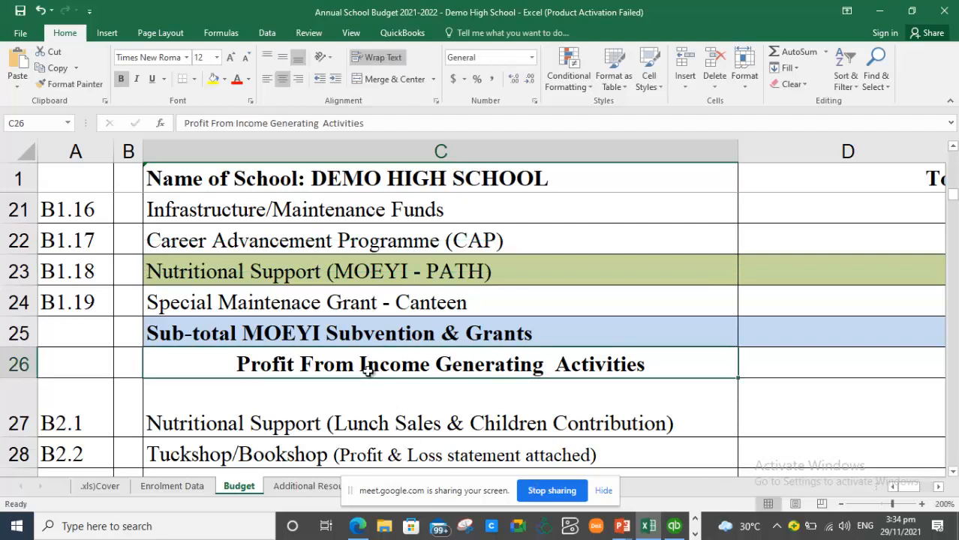
key(ctrl+c)
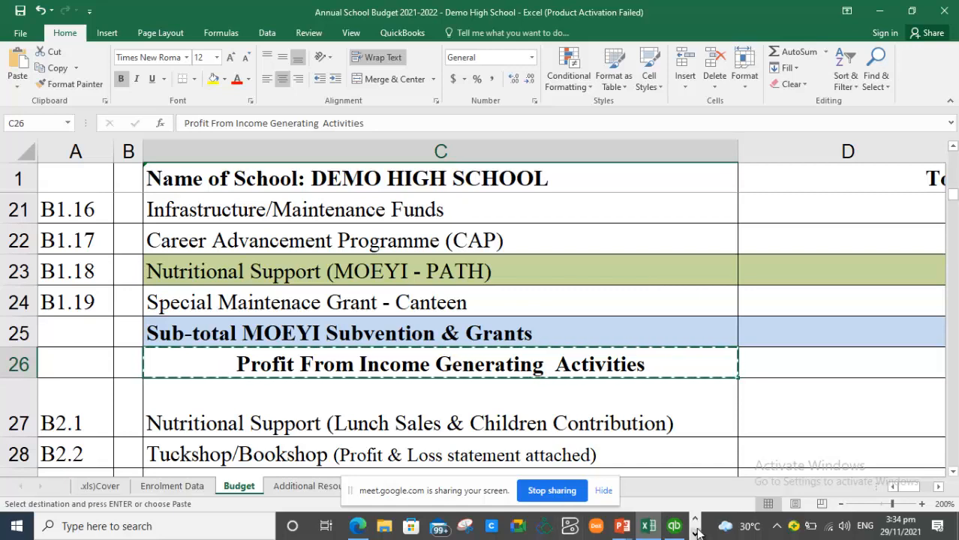
mouse_move(675, 529)
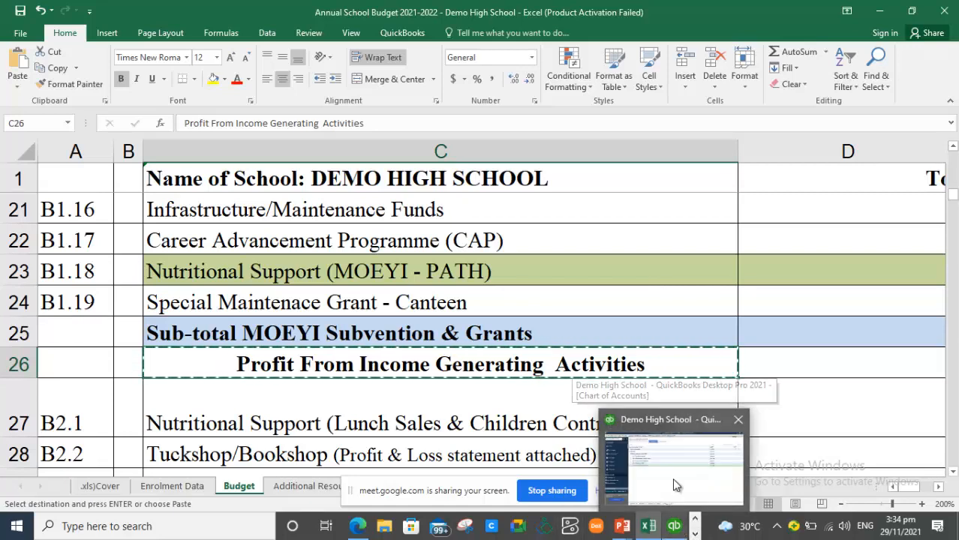
click(672, 477)
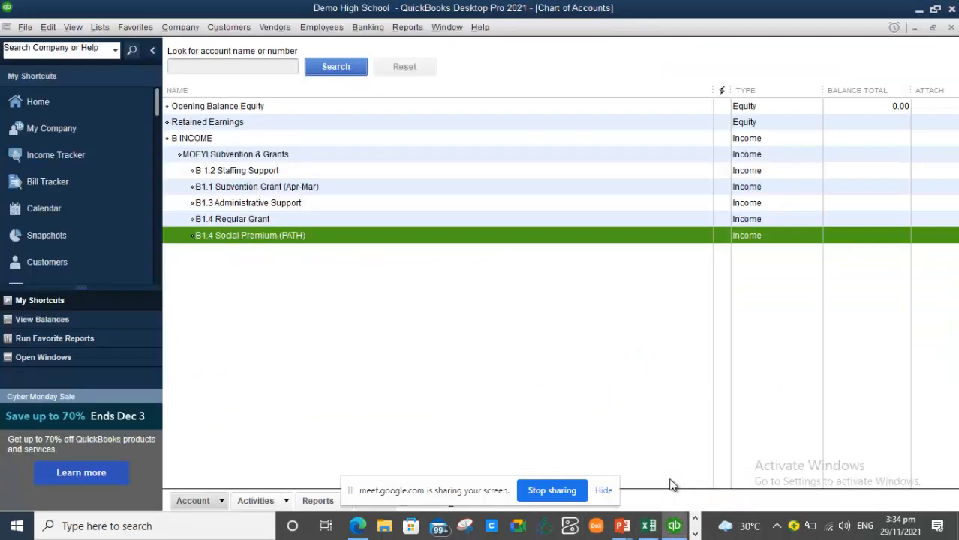
- Save Income account 'Profit From Income Gen.' as a subaccount of B INCOME and start another
right_click(274, 298)
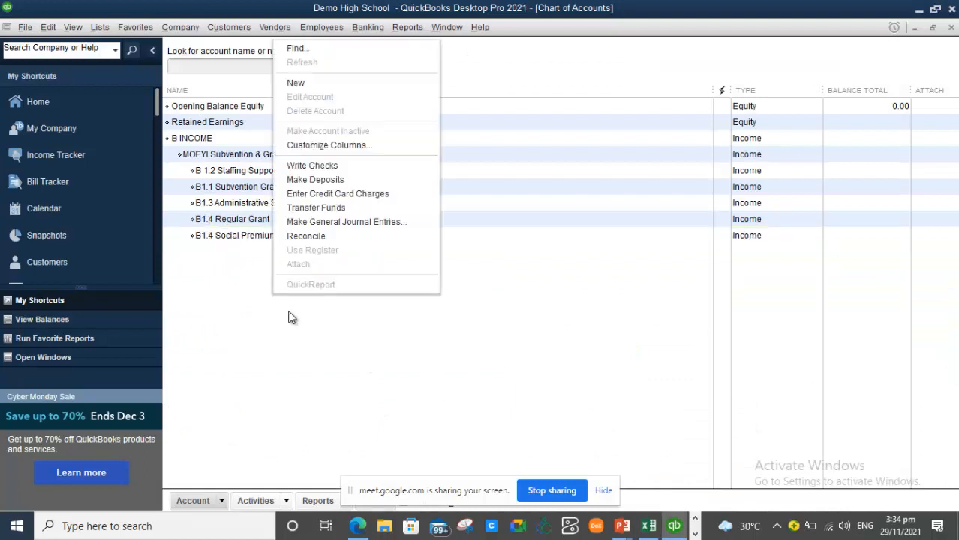
click(358, 88)
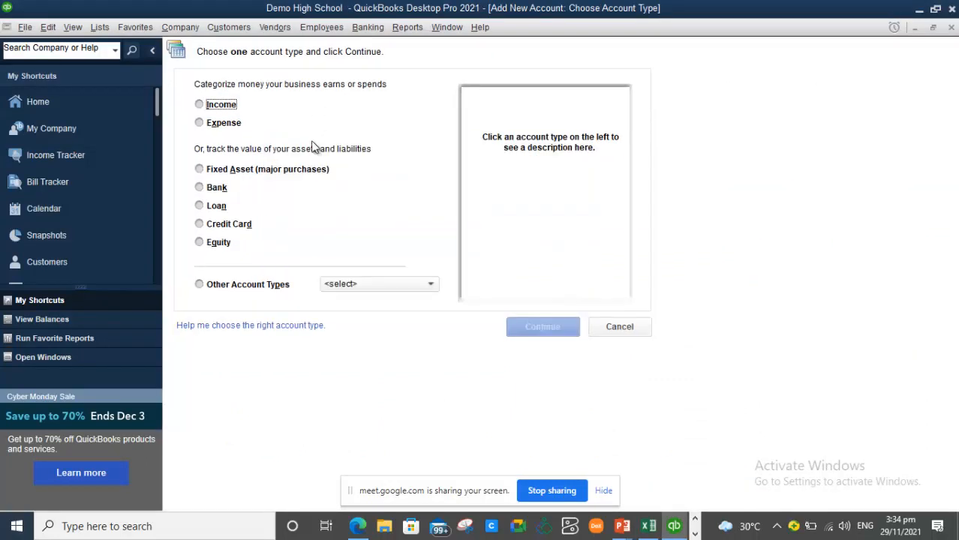
click(198, 104)
click(547, 324)
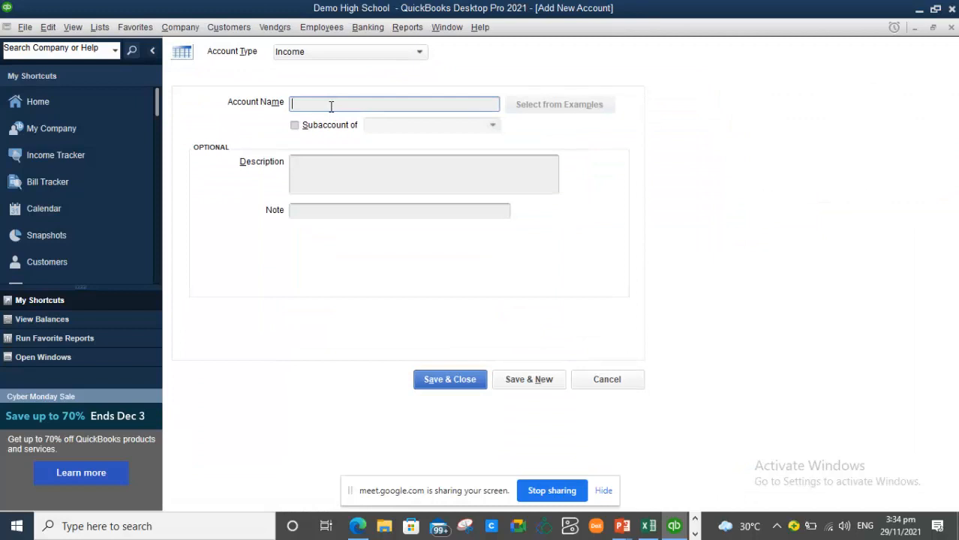
key(ctrl+v)
text(ac)
text(t)
text(iv)
key(BackSpace)
key(BackSpace)
key(BackSpace)
key(BackSpace)
key(BackSpace)
click(299, 125)
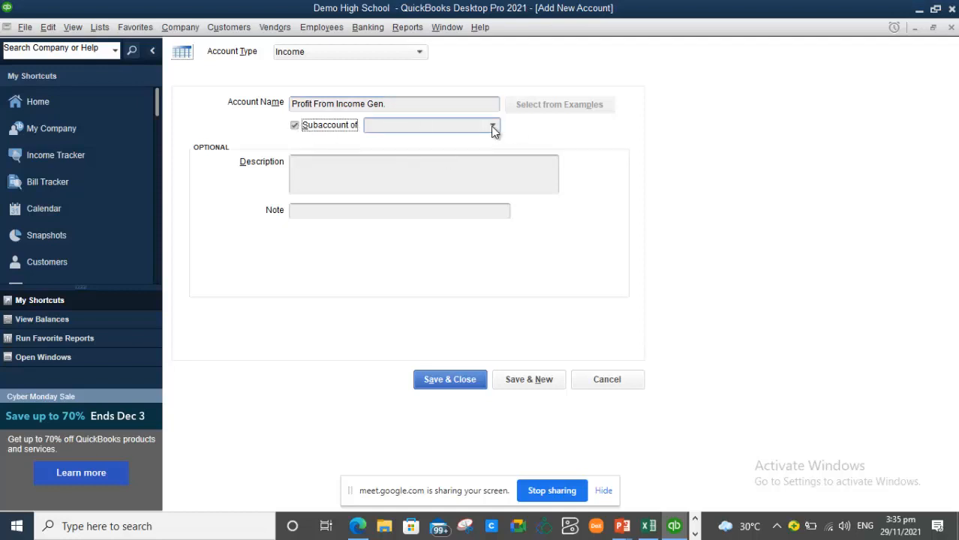
click(491, 126)
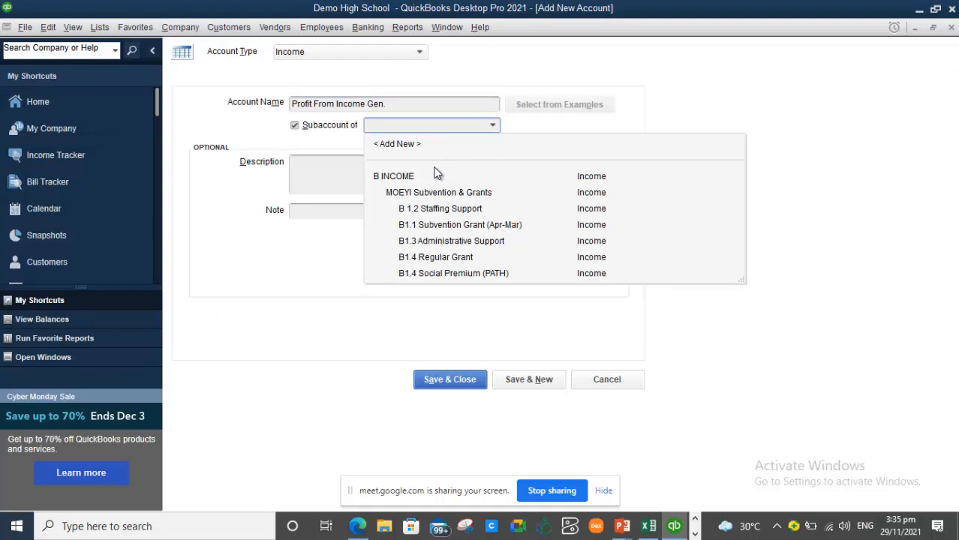
click(414, 178)
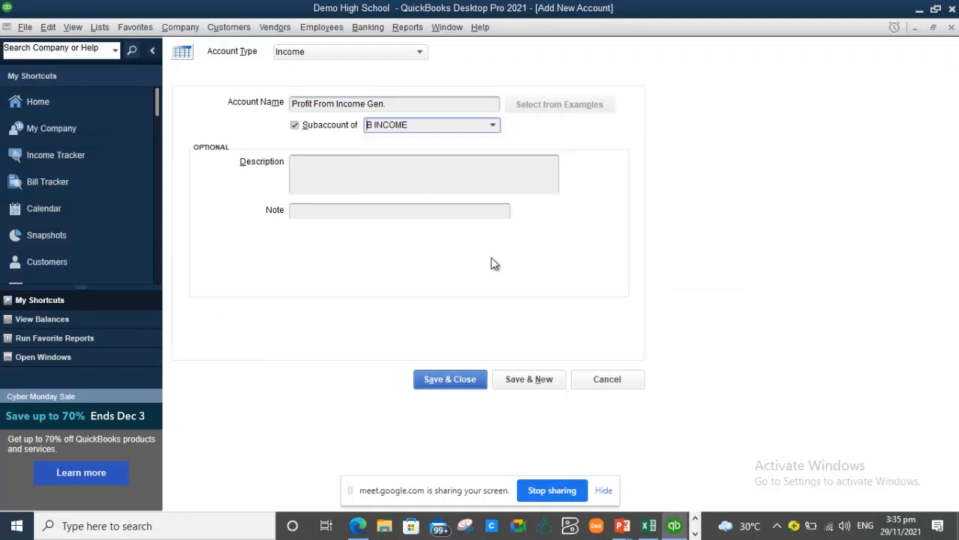
click(515, 386)
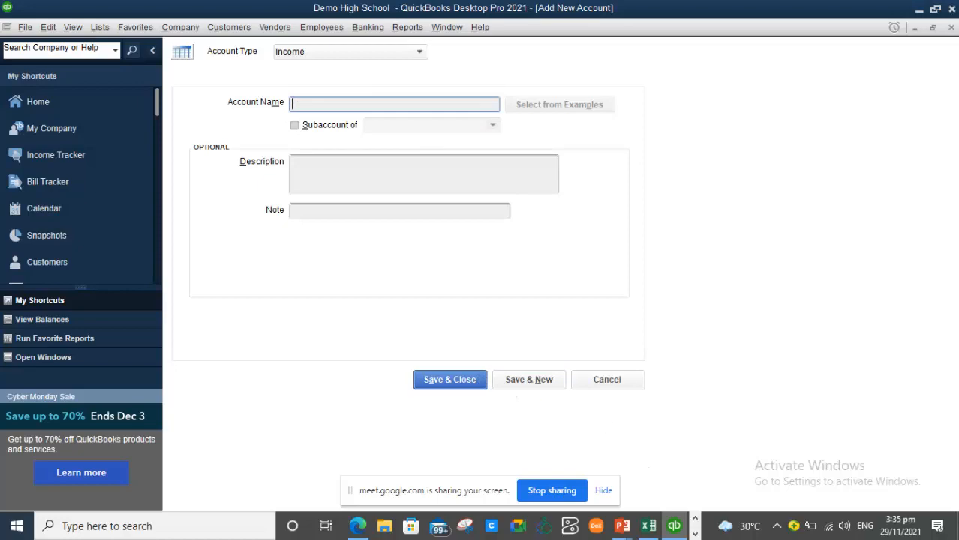
- Copy the words 'Nutritional Support' from Excel cell C27 and switch back to QuickBooks
click(649, 527)
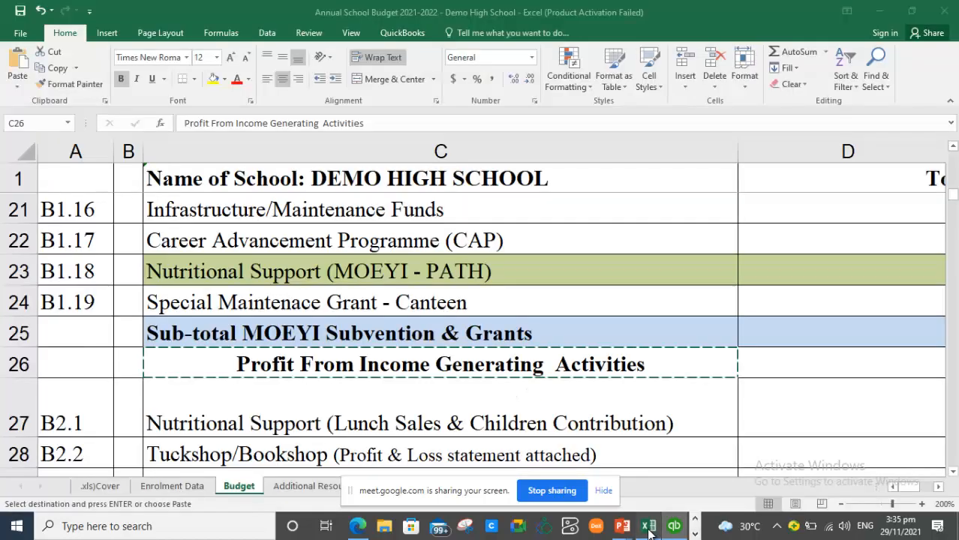
click(255, 418)
key(Down)
key(Down)
key(Down)
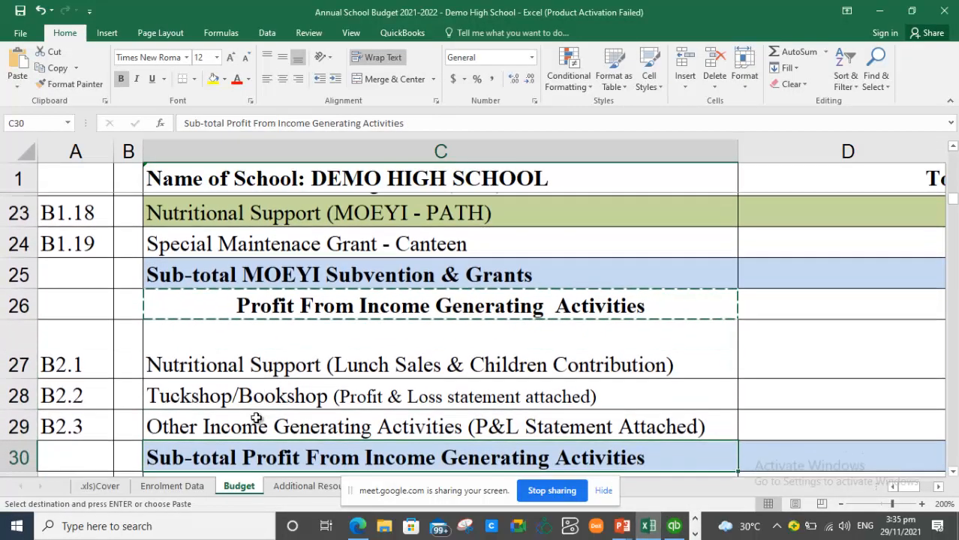
key(Up)
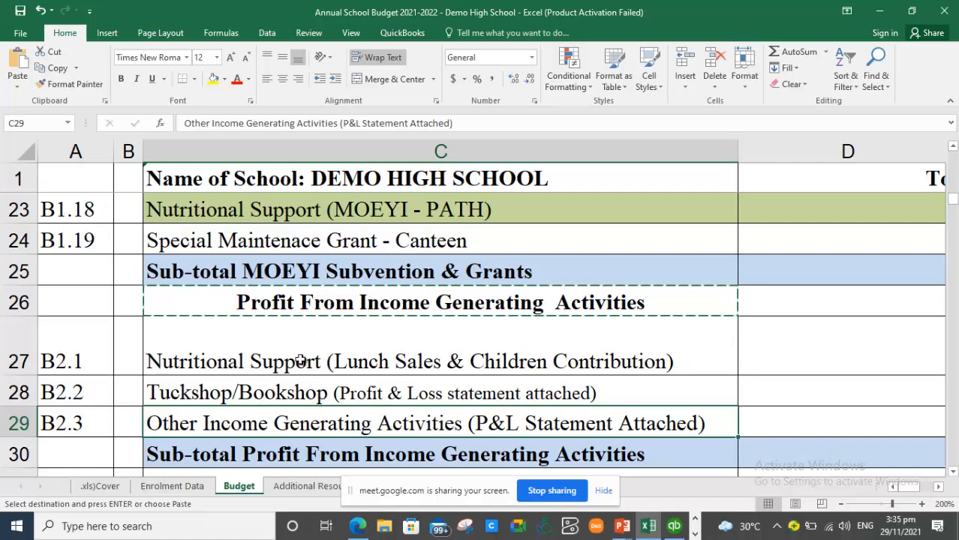
click(254, 361)
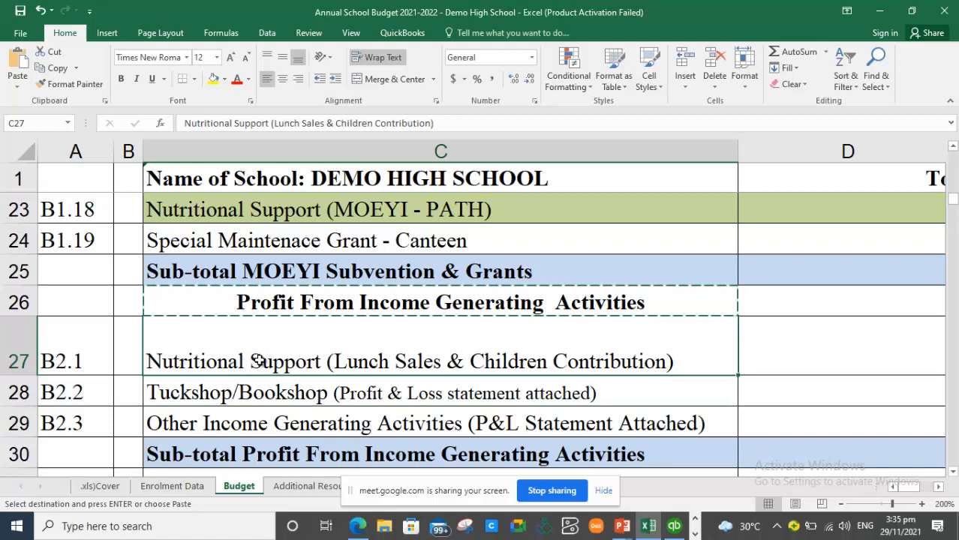
double_click(322, 361)
drag(323, 361, 138, 368)
key(ctrl+c)
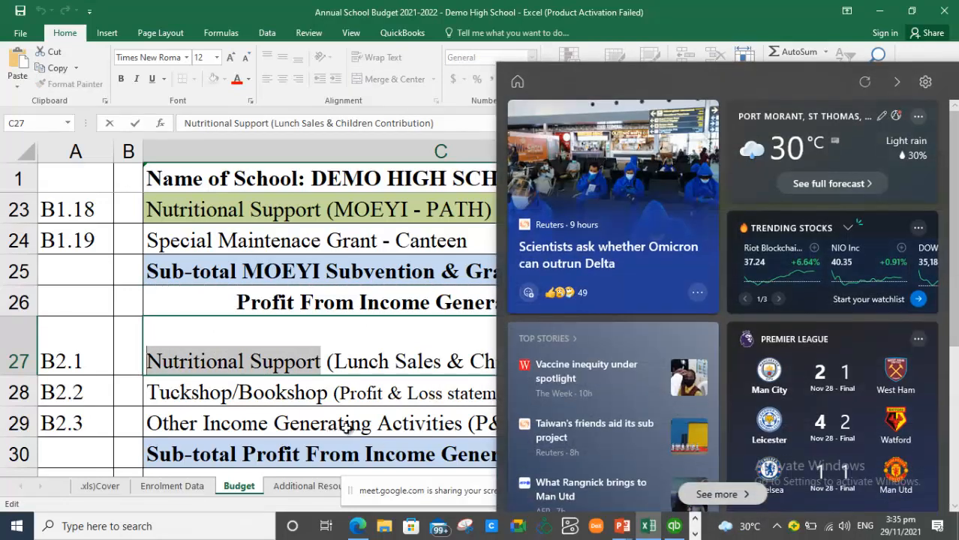
click(321, 350)
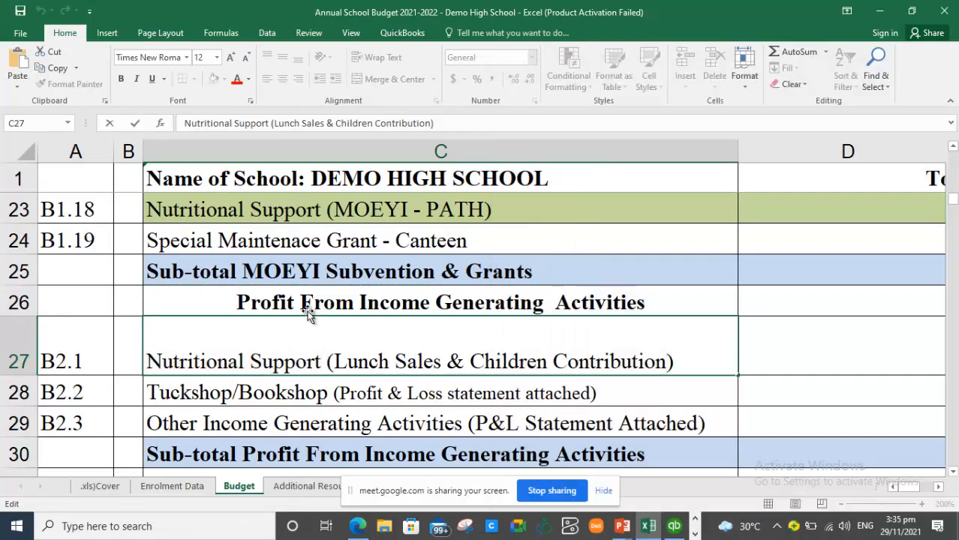
click(287, 304)
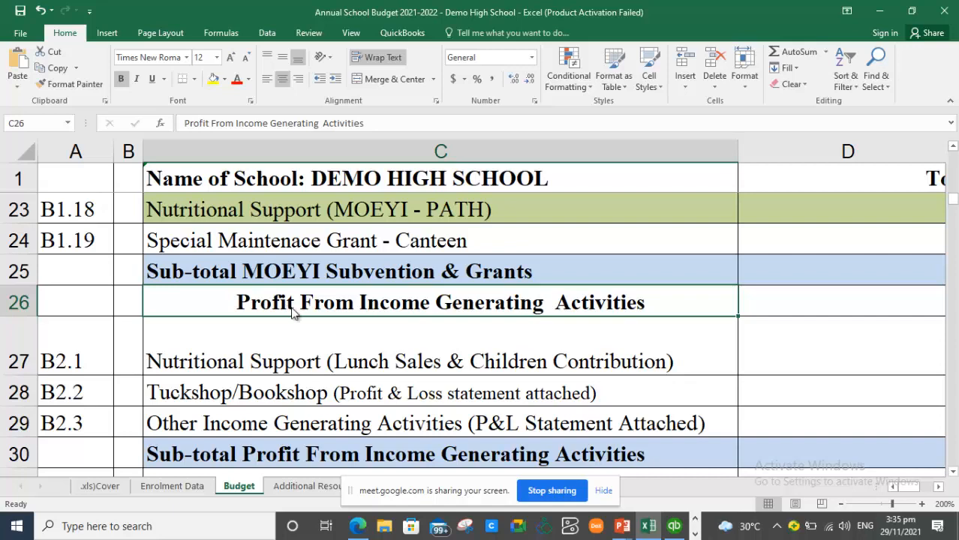
key(alt+Tab)
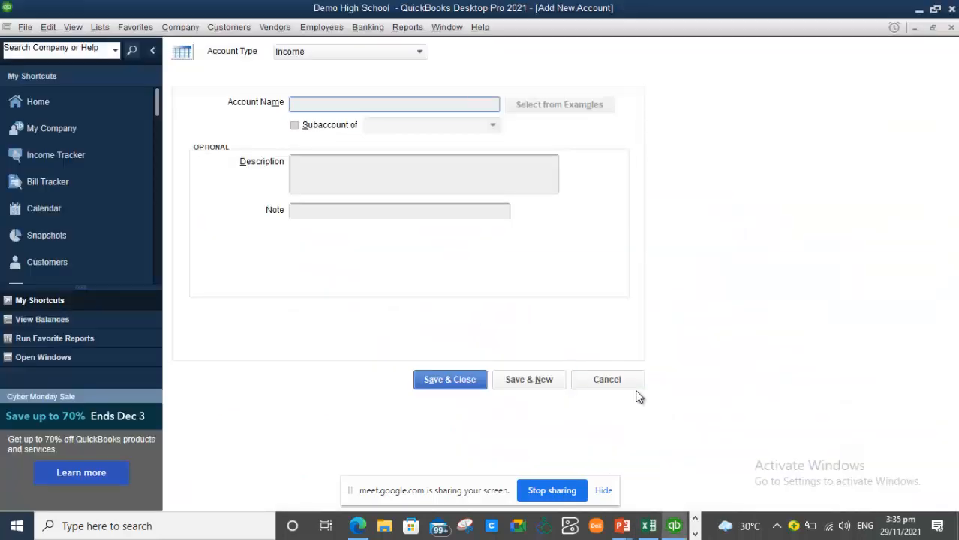
- Discard the blank new-account form and add a prefix to the MOEYI Subvention & Grants account name
click(606, 380)
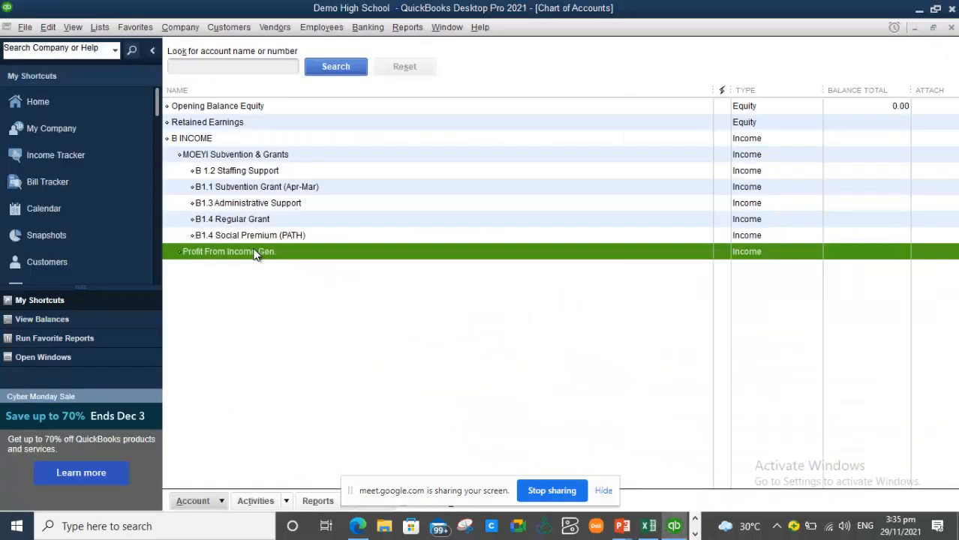
right_click(210, 157)
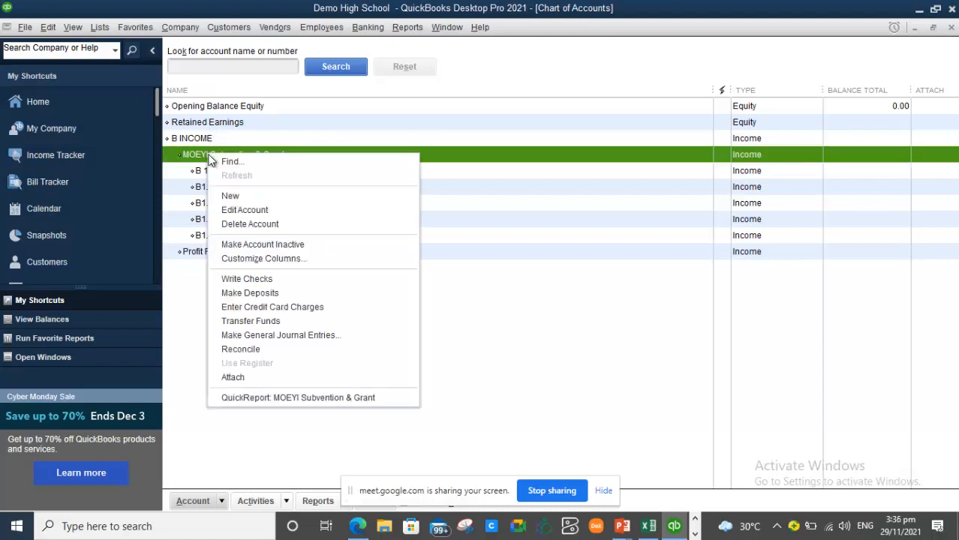
click(267, 213)
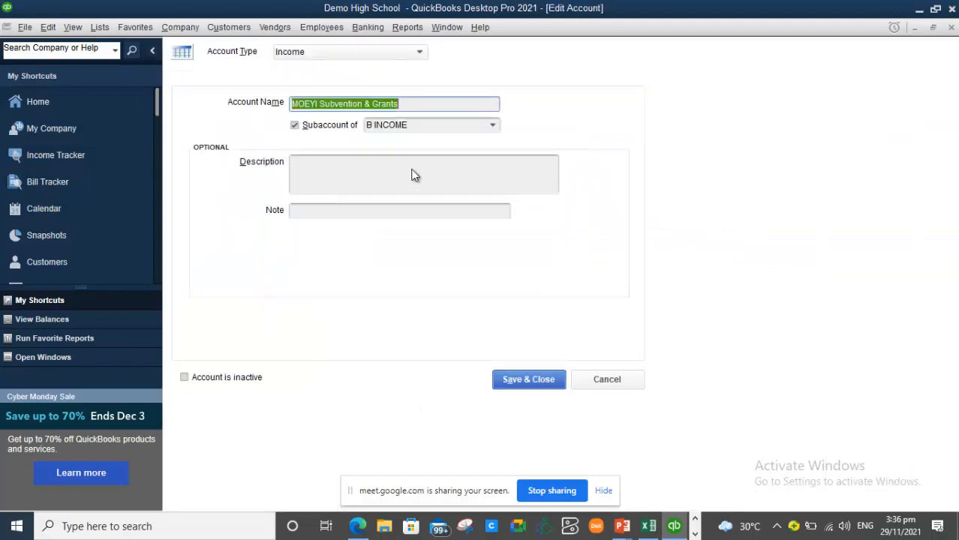
click(293, 103)
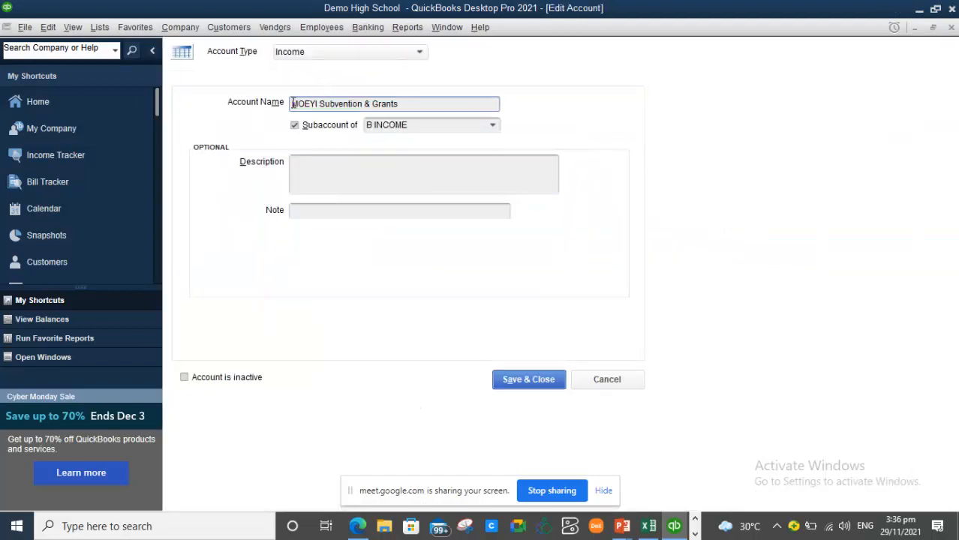
text(8)
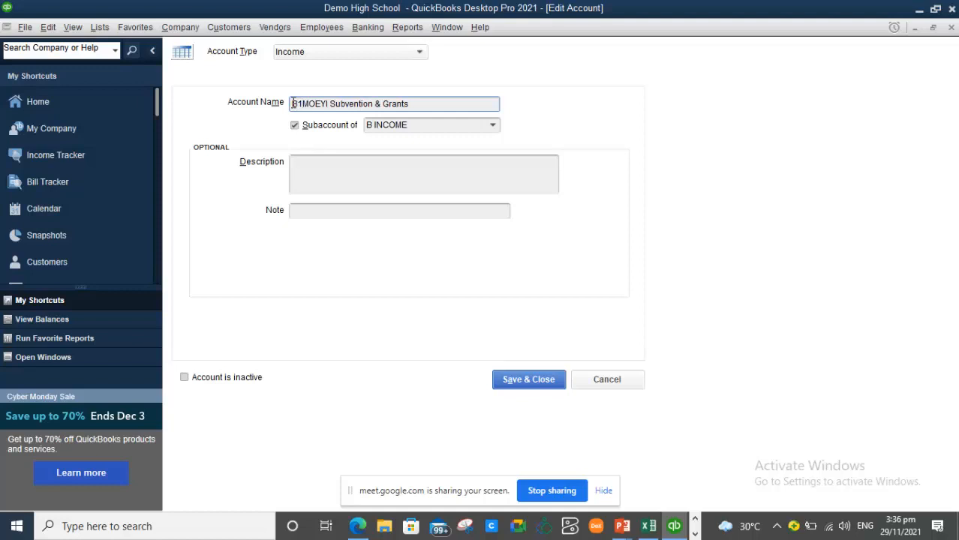
text(.)
click(525, 380)
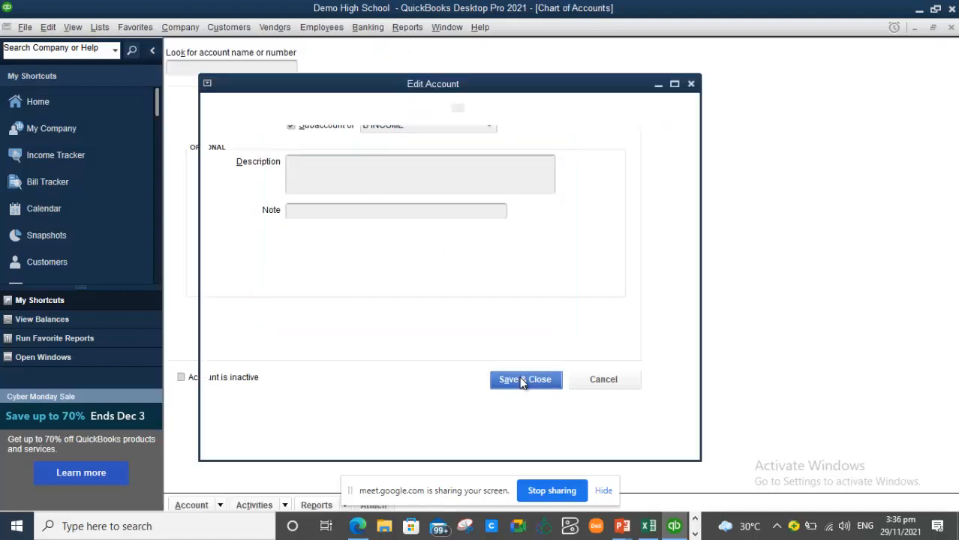
- Rename Profit From Income Gen. to 'B2. Profit From Income Gen.'
click(202, 252)
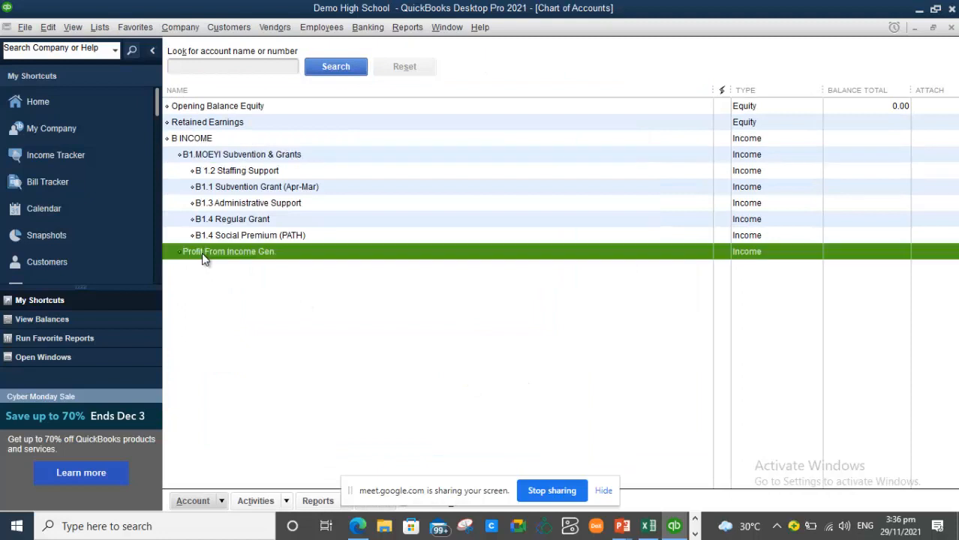
right_click(201, 252)
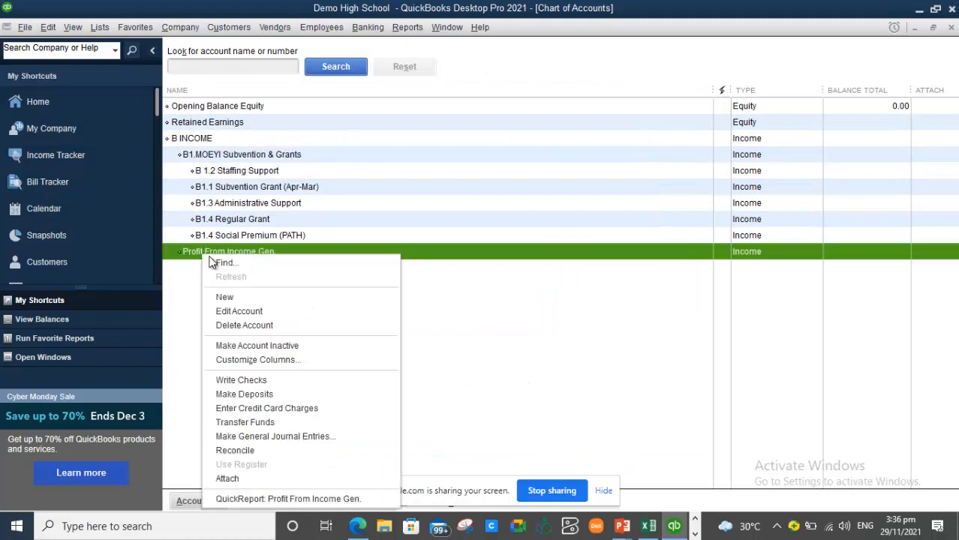
click(233, 311)
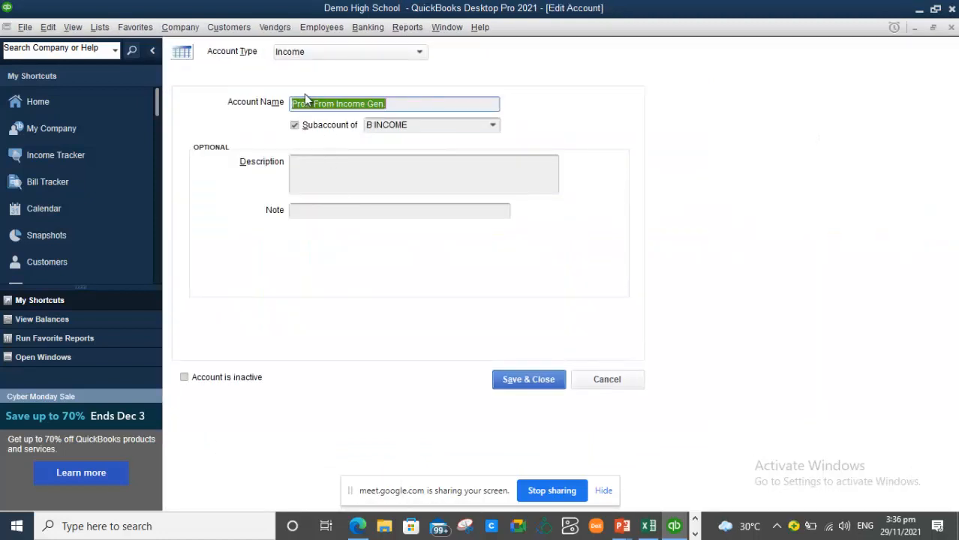
click(293, 104)
text(B2.)
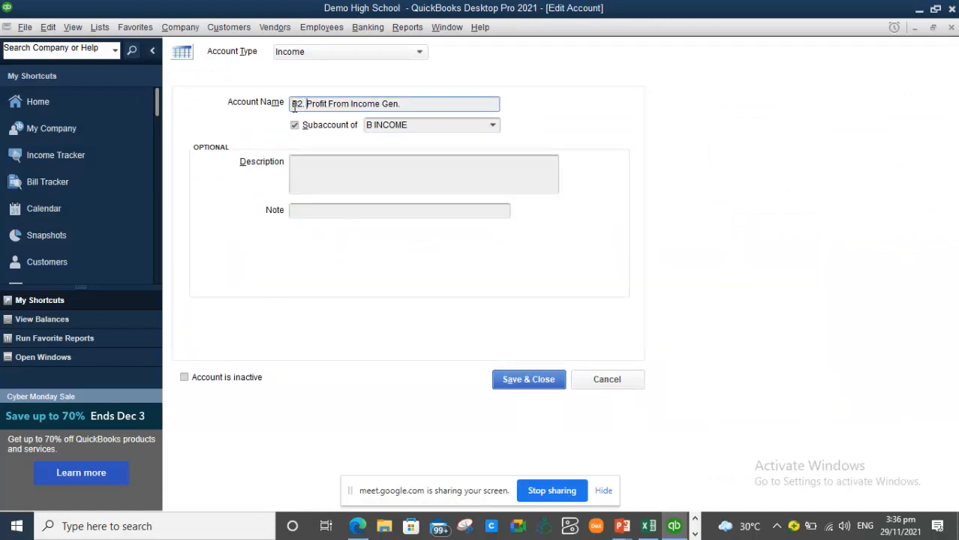
click(526, 380)
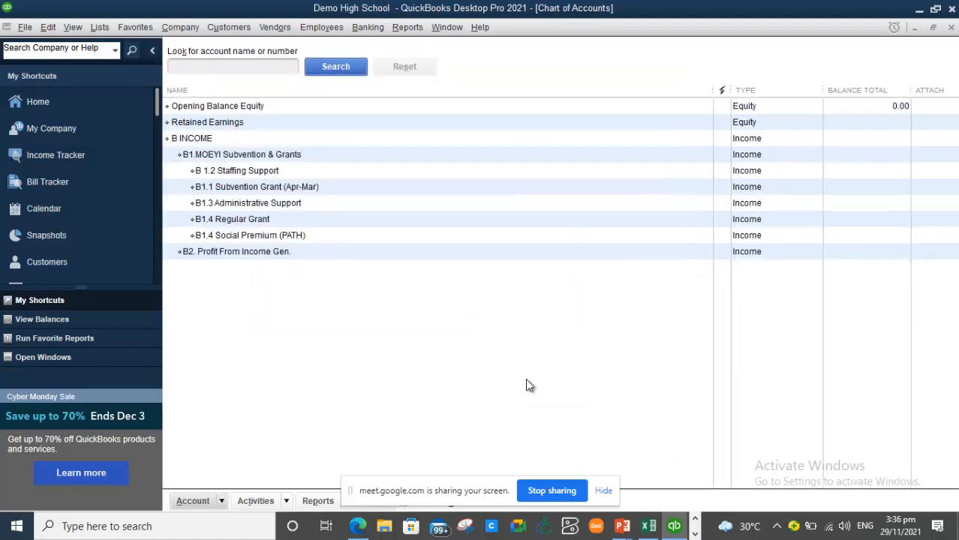
- Correct the account name 'B 1.2 Staffing Support' to 'B1.2 Staffing Support'
click(224, 174)
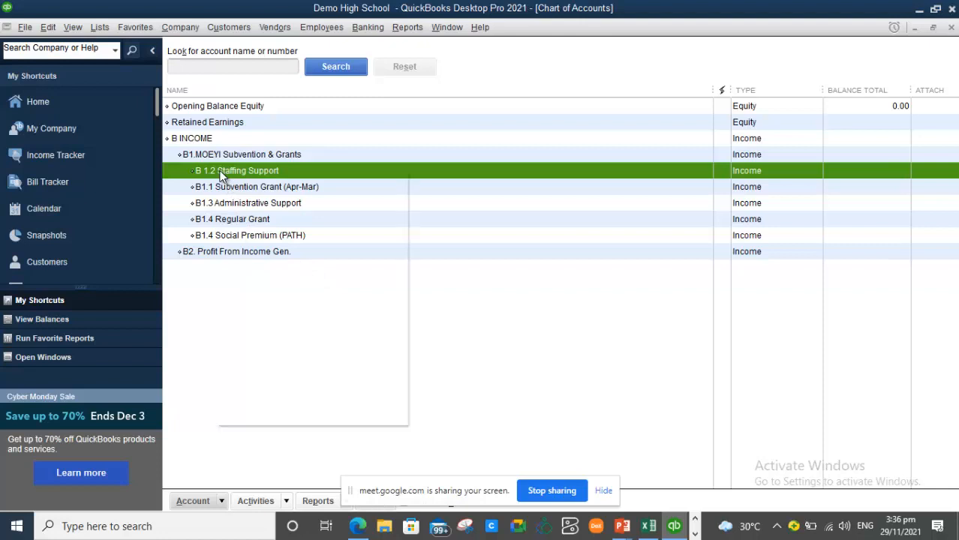
right_click(221, 178)
click(259, 228)
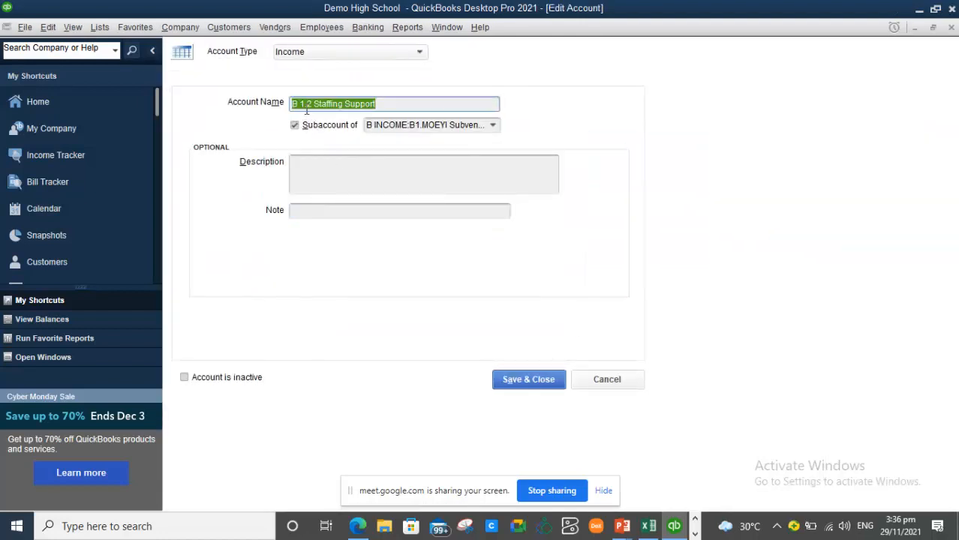
click(301, 106)
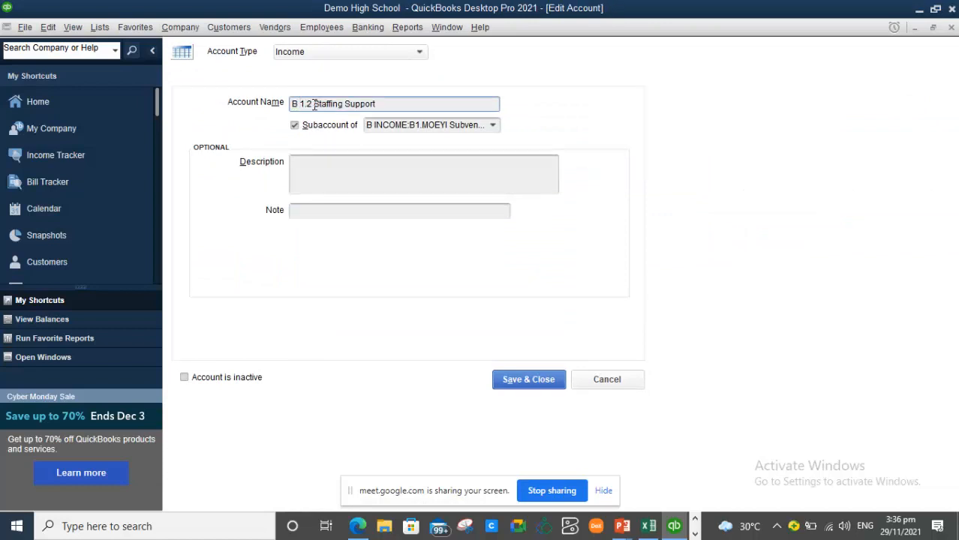
key(BackSpace)
click(535, 381)
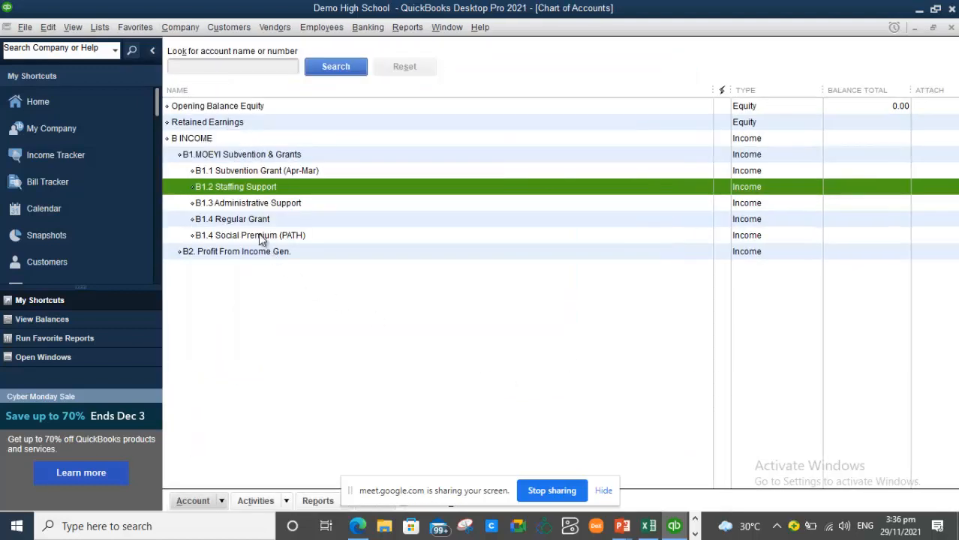
- Check the reordered B1 subaccounts and bring up the Add New Account type chooser
click(219, 171)
click(217, 184)
click(213, 205)
key(Down)
key(Down)
key(Down)
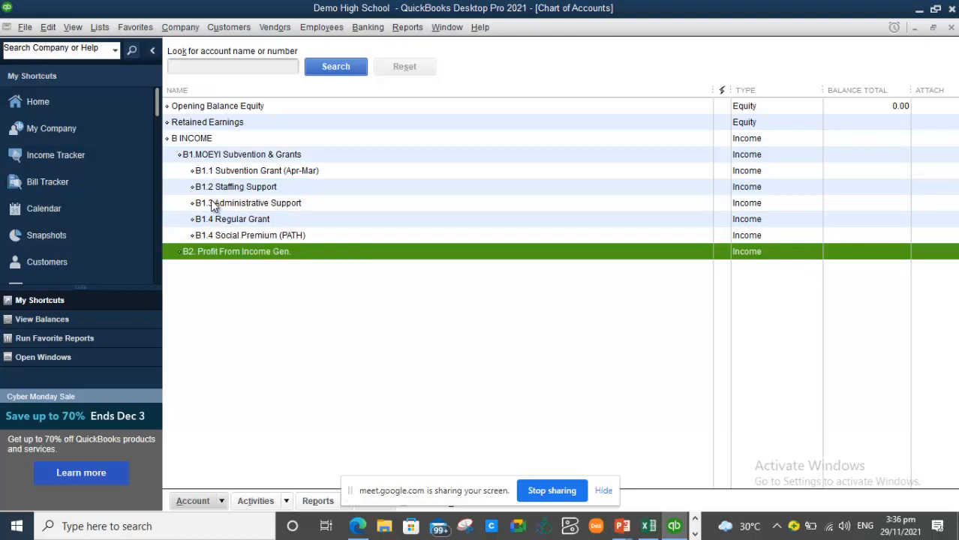
right_click(302, 285)
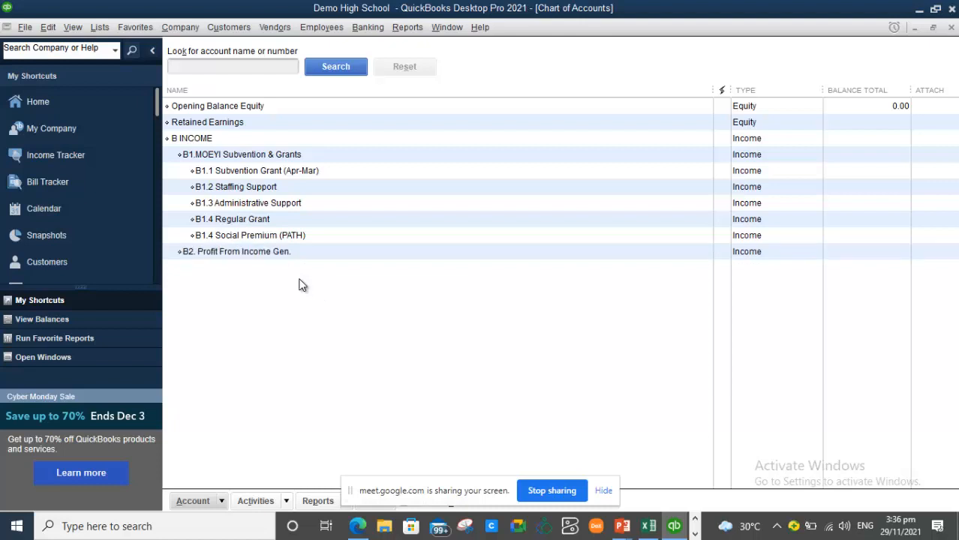
click(339, 321)
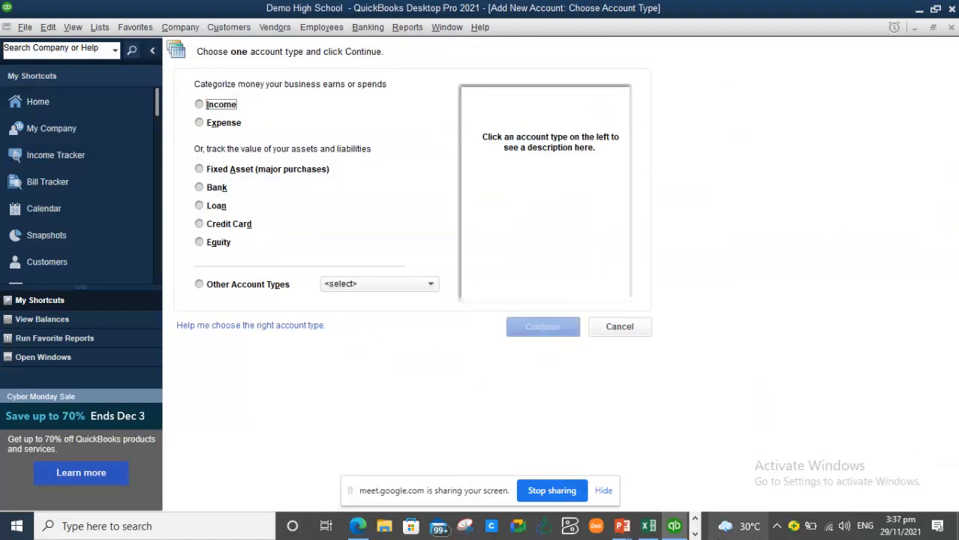
- Select 'Nutritional Support' in Excel cell C27 and return to the QuickBooks new-account window
click(648, 527)
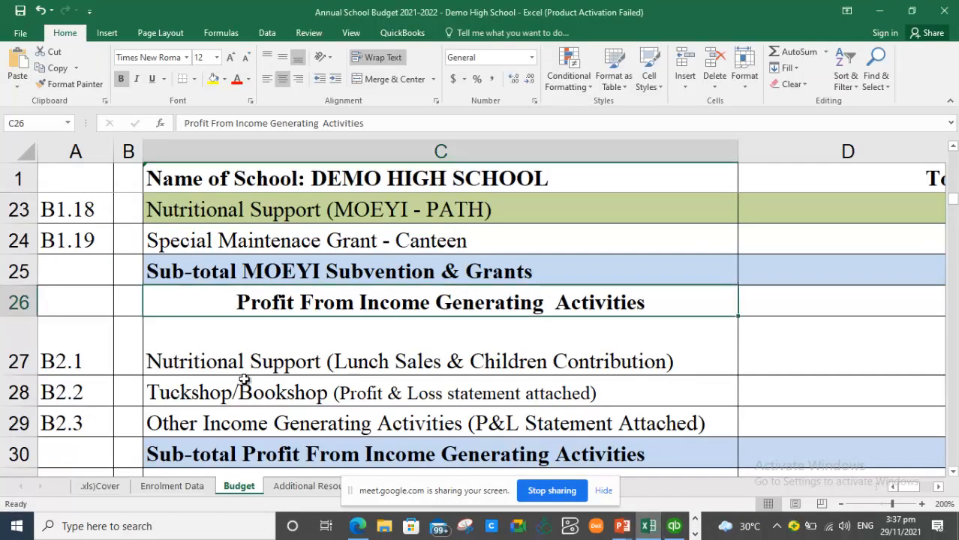
click(229, 361)
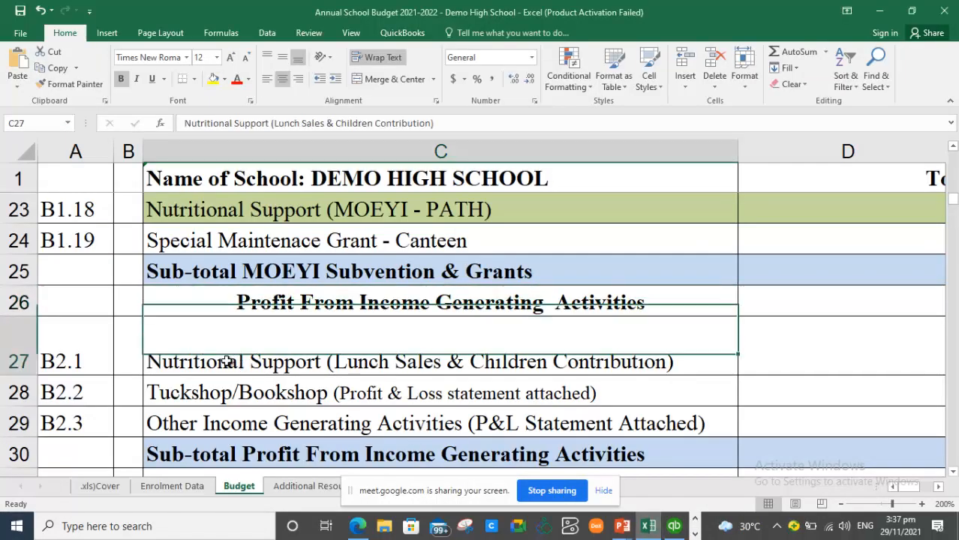
double_click(318, 365)
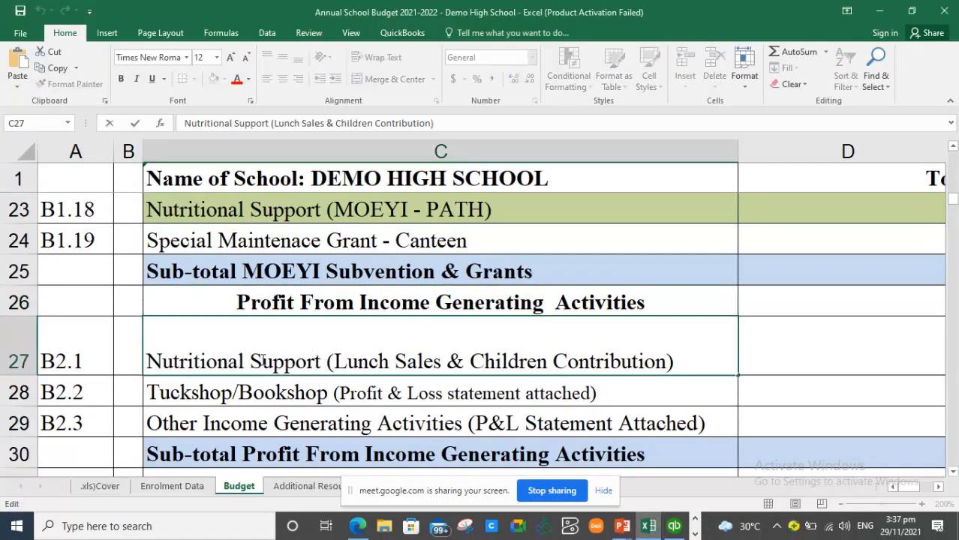
drag(321, 363, 106, 360)
key(ctrl+c)
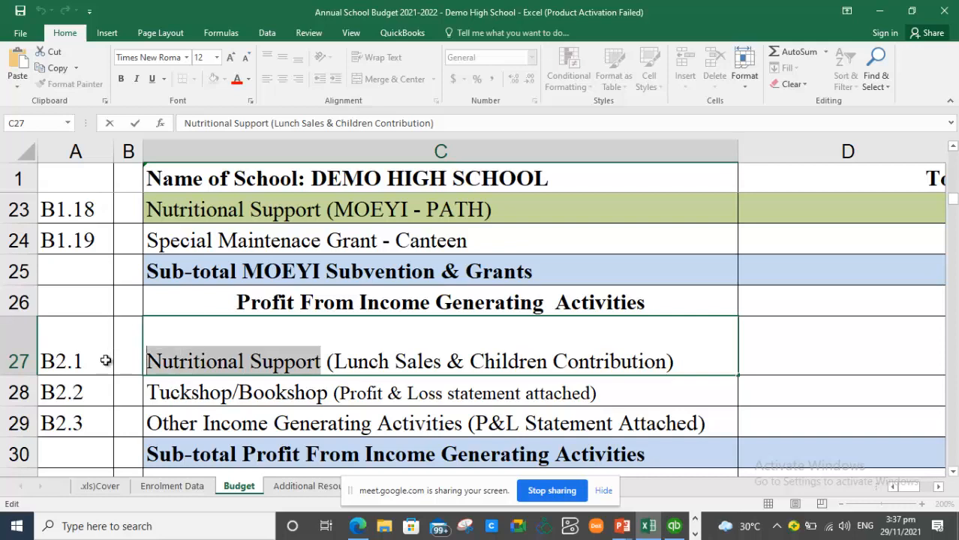
key(alt+Tab)
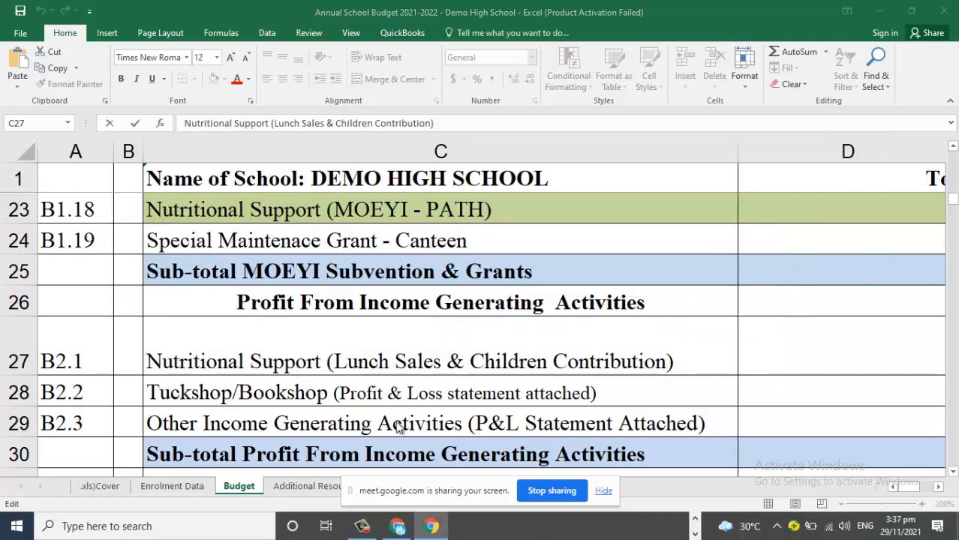
key(alt+Tab)
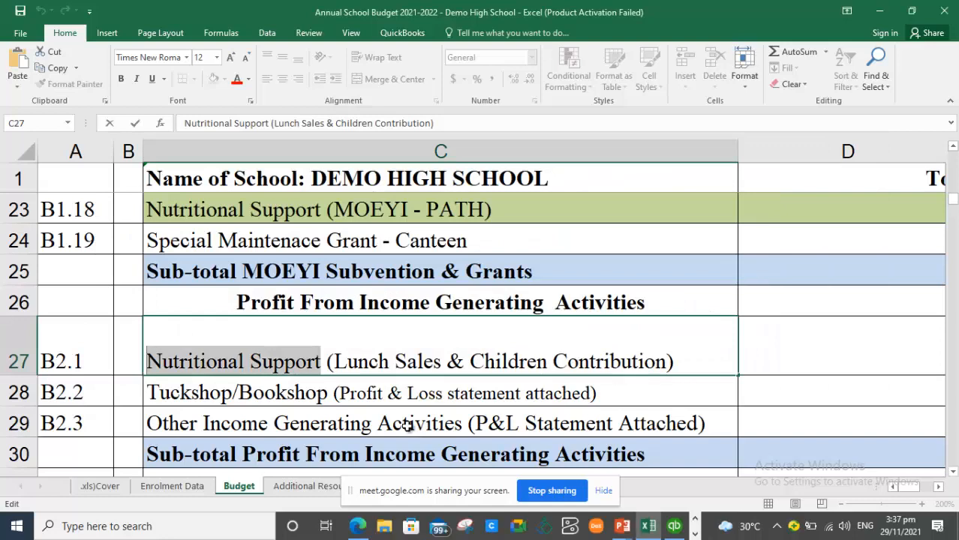
key(alt+Tab)
key(alt+Tab)
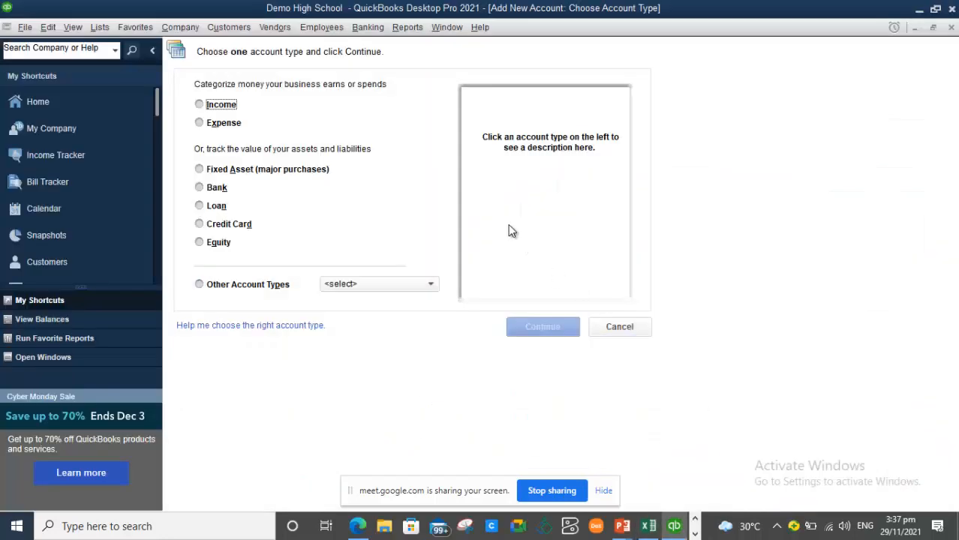
- Save Income account 'B2.1 Nutritional Support' under B2. Profit From Income Gen. and start another
click(211, 106)
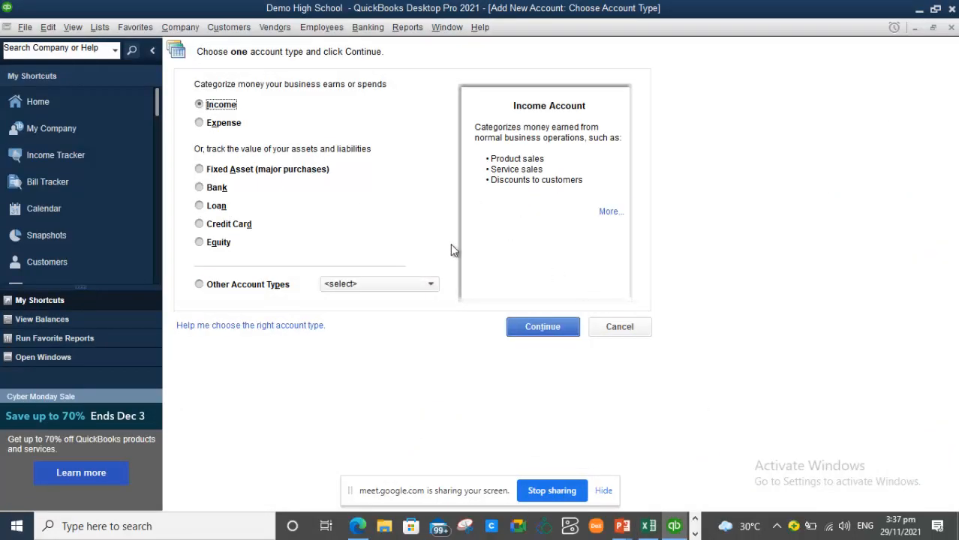
click(567, 331)
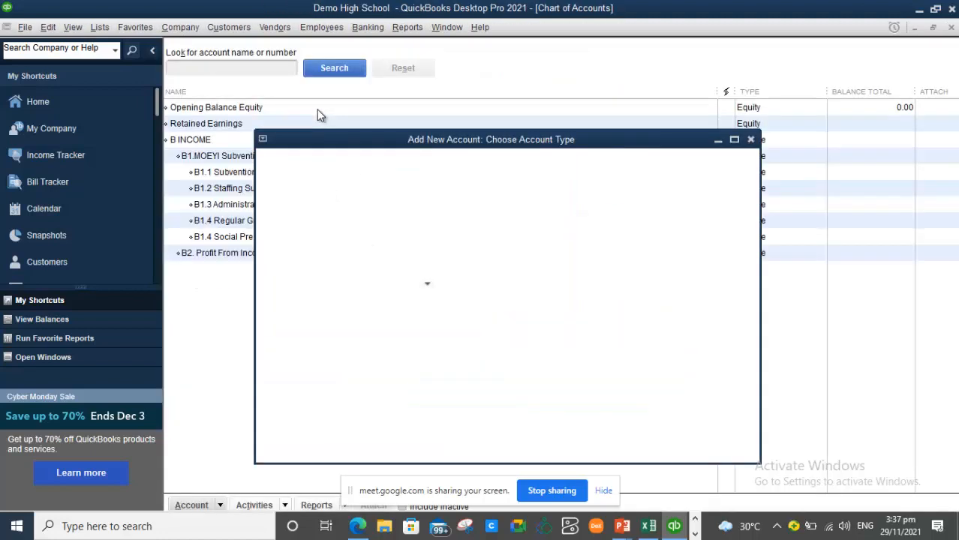
key(ctrl+v)
click(296, 126)
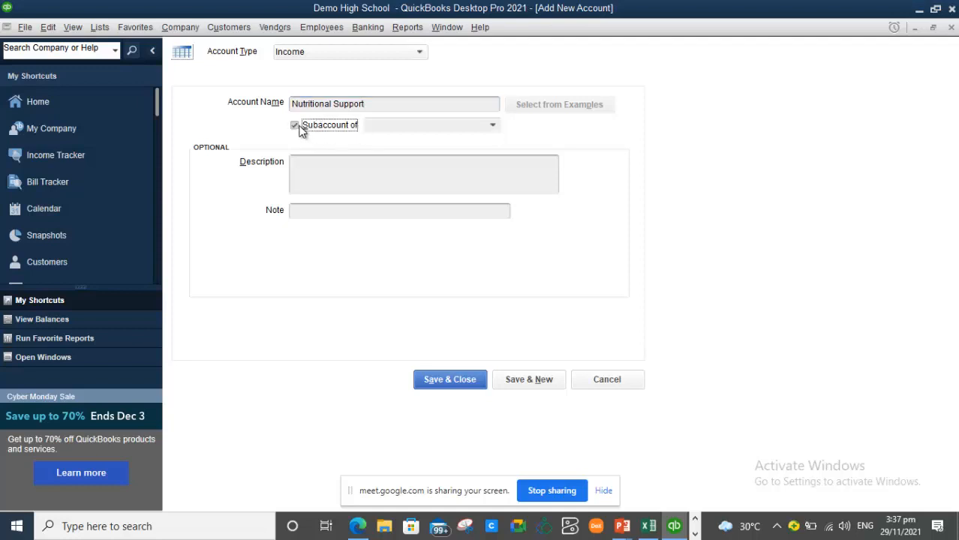
click(492, 126)
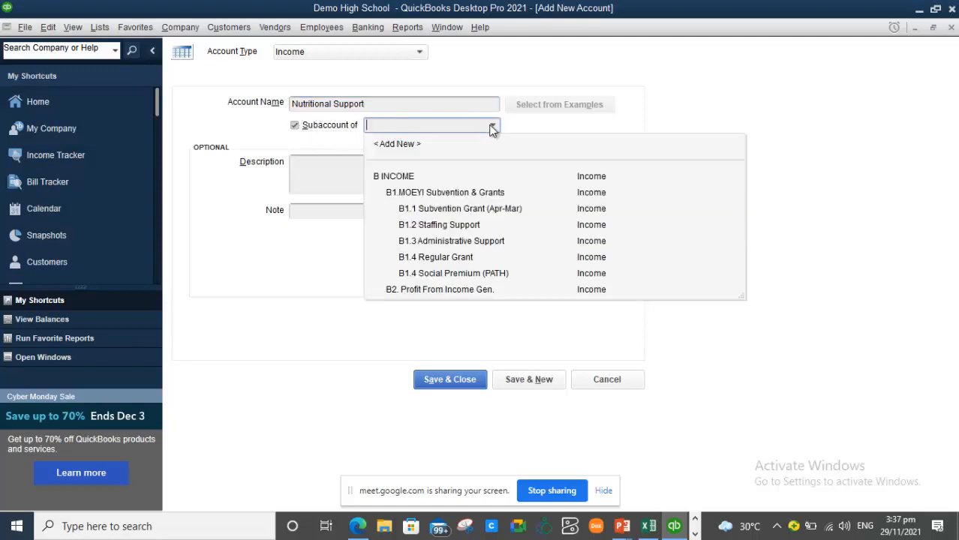
click(292, 105)
text(32.1)
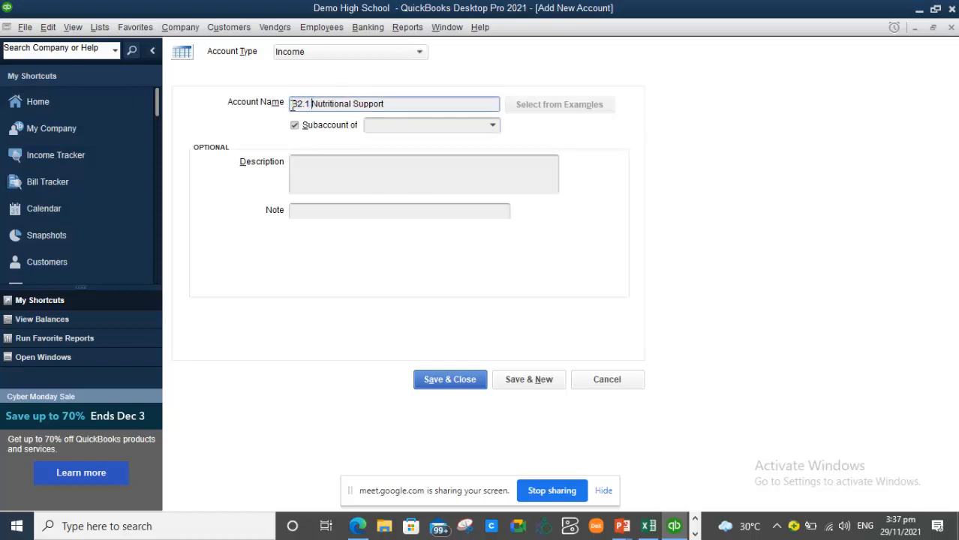
click(493, 126)
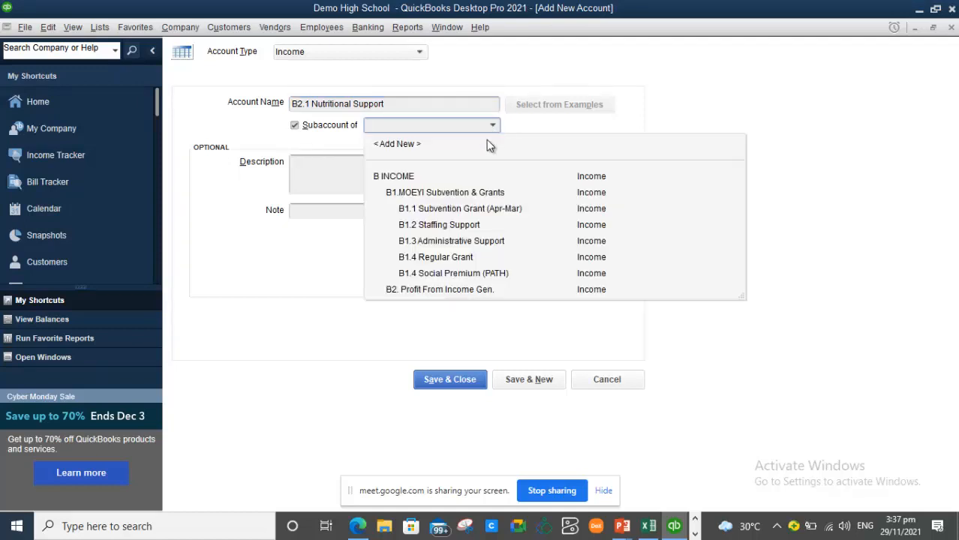
click(437, 289)
click(523, 384)
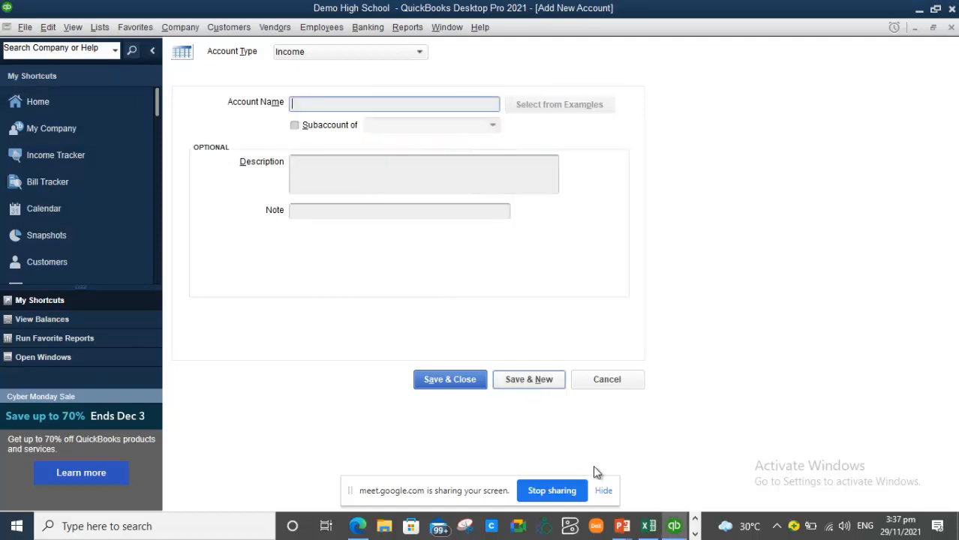
click(674, 526)
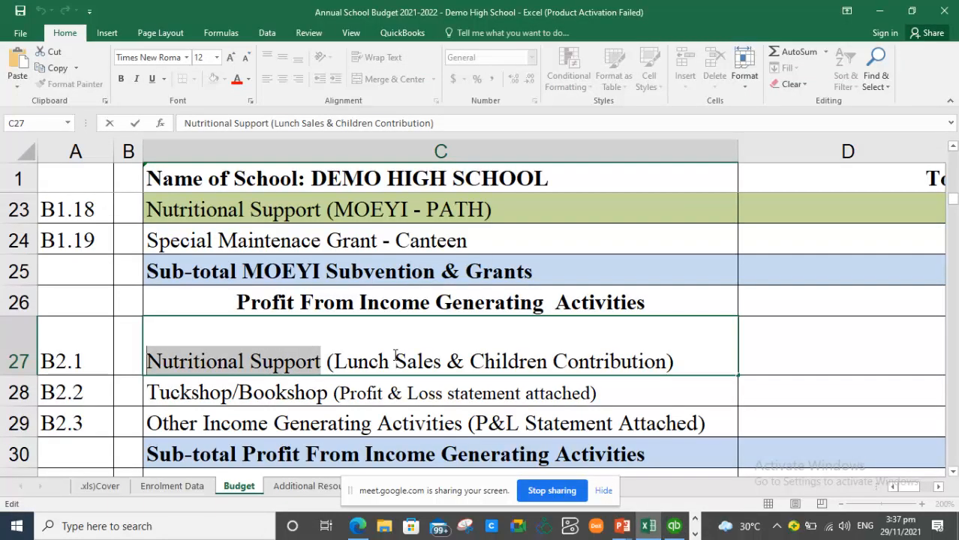
- Select the words 'Tuckshop/Bookshop' in Excel cell C28
key(End)
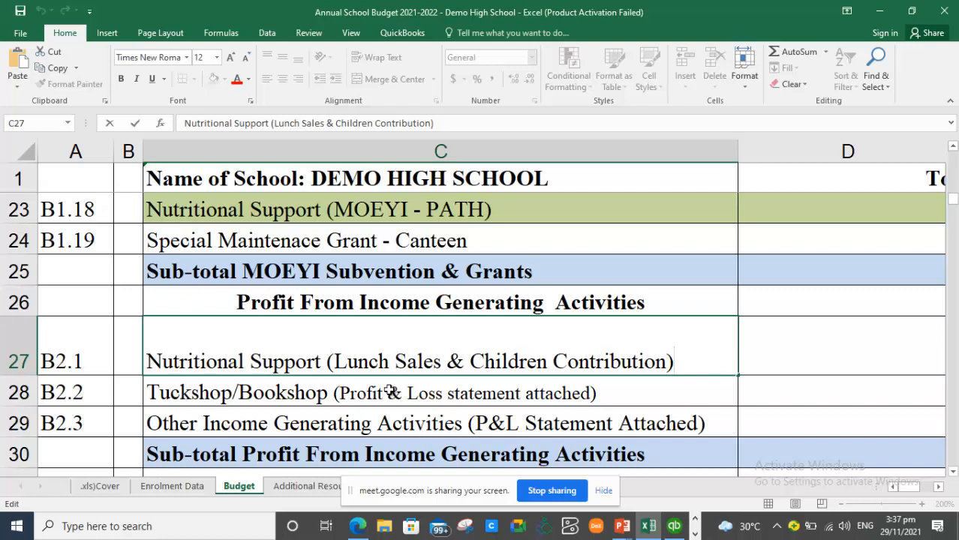
click(327, 394)
double_click(327, 394)
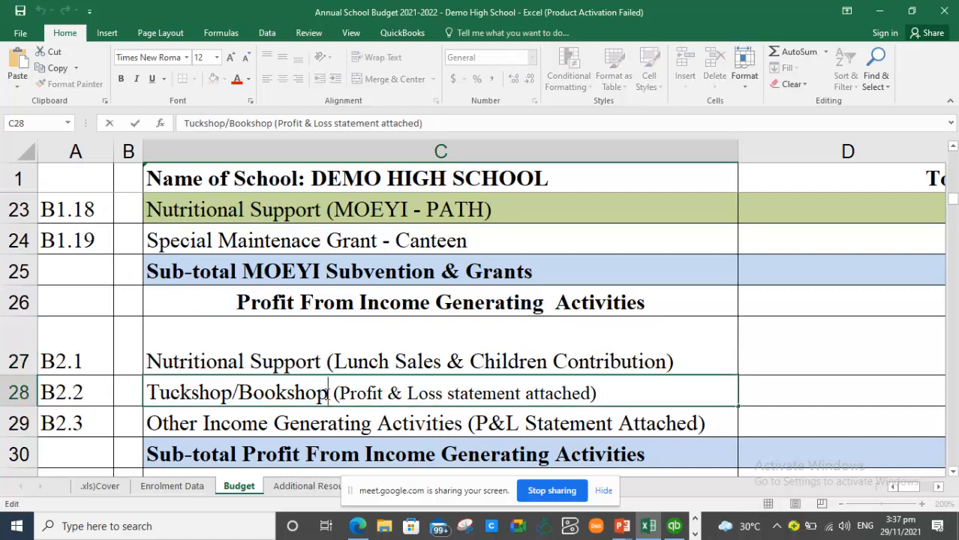
drag(327, 394, 133, 385)
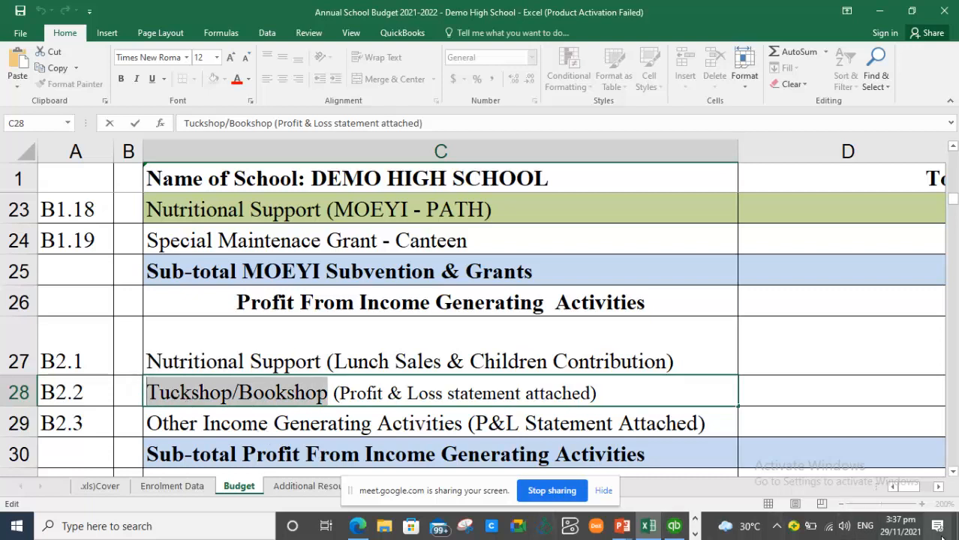
- Save Income account 'B2.2 Tuckshop/Bookshop' under B2. Profit From Income Gen. and start another
click(676, 527)
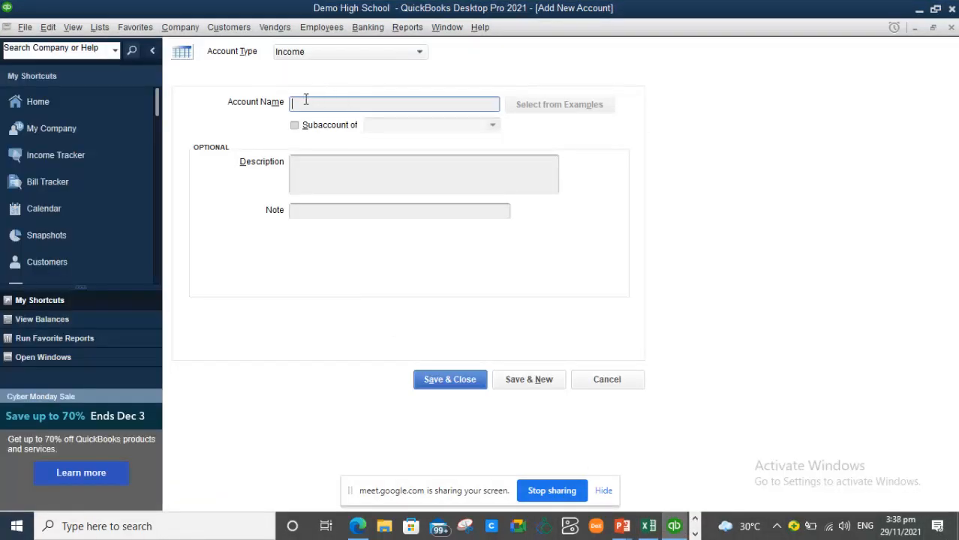
text(B2B)
text( Tuckshop/Bookshop)
key(Tab)
click(307, 129)
click(492, 125)
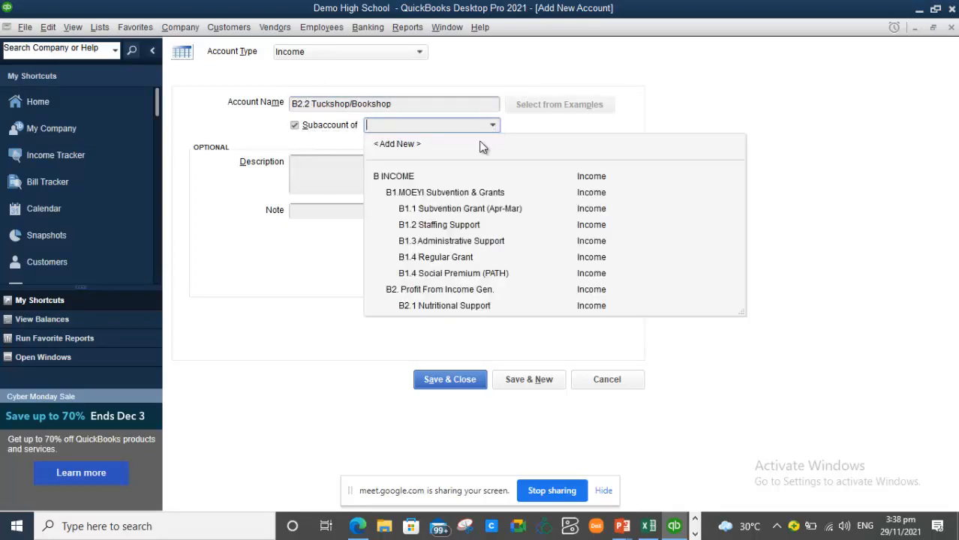
click(437, 293)
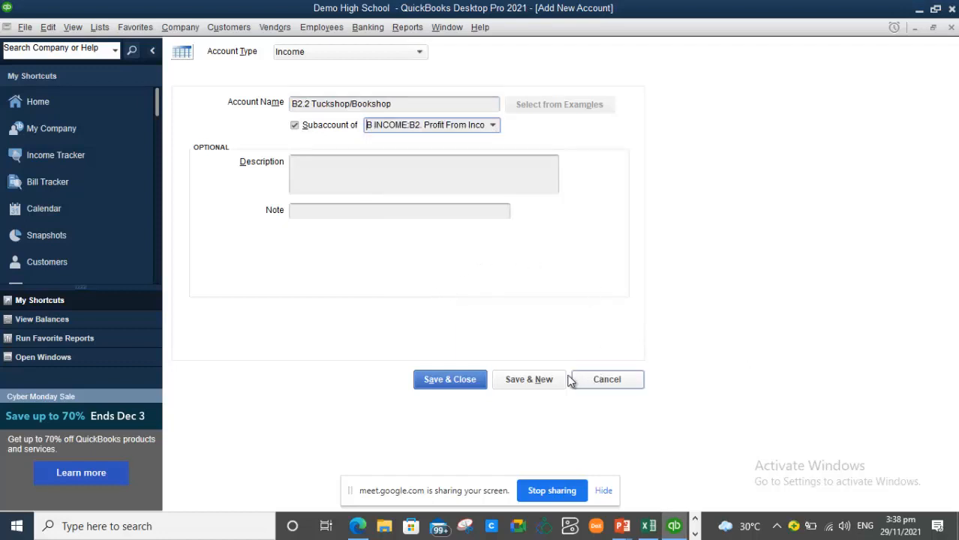
click(547, 384)
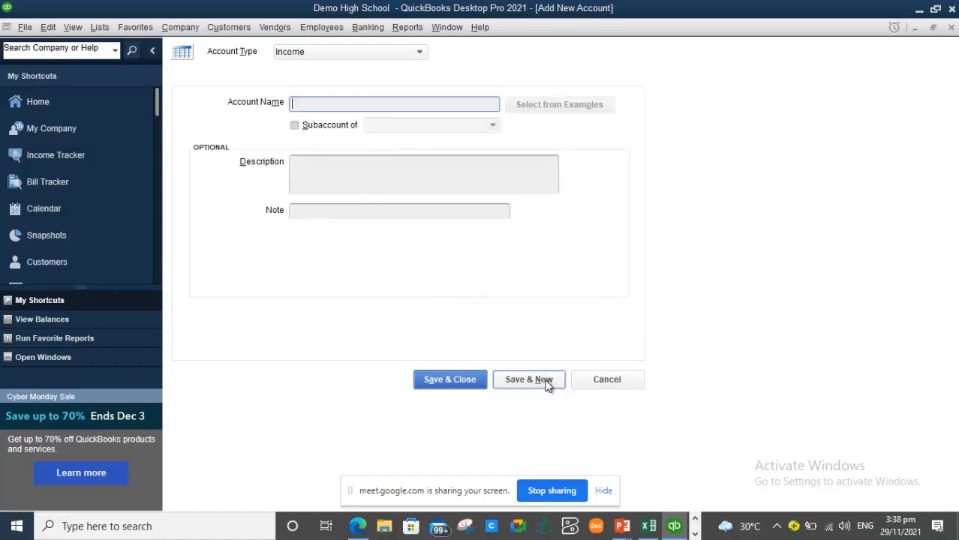
key(alt+Tab)
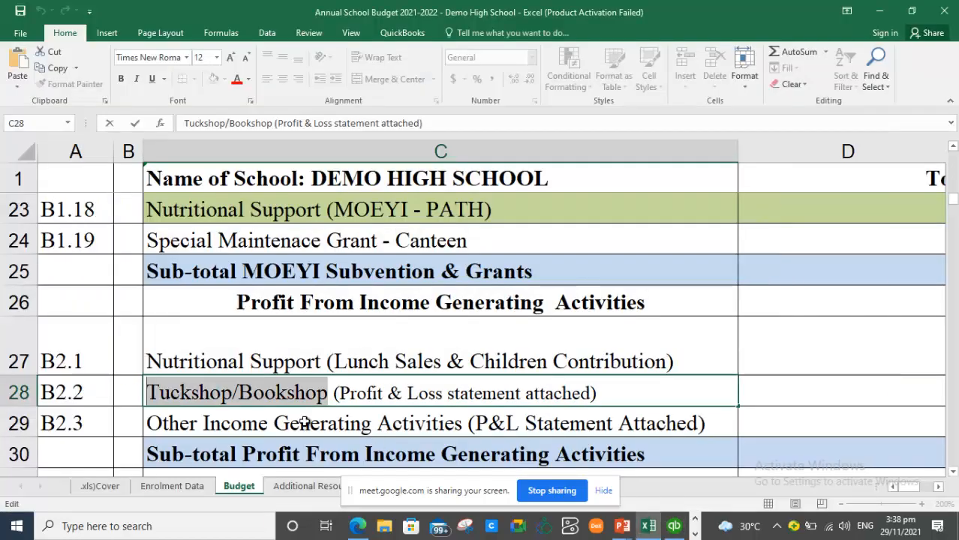
- Copy the 'Other Income Generating Activities' wording from Excel cell C29 and return to QuickBooks
click(312, 420)
double_click(462, 423)
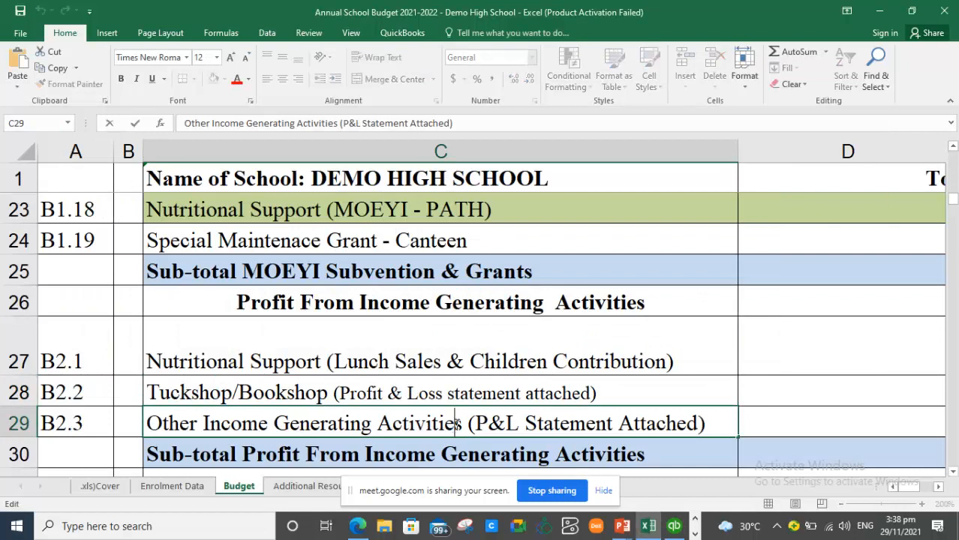
drag(461, 423, 152, 429)
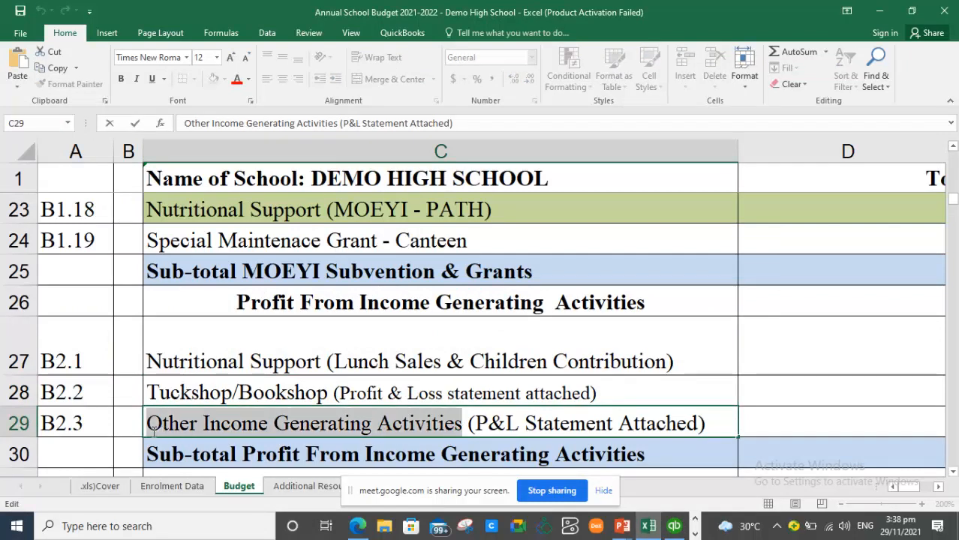
click(165, 429)
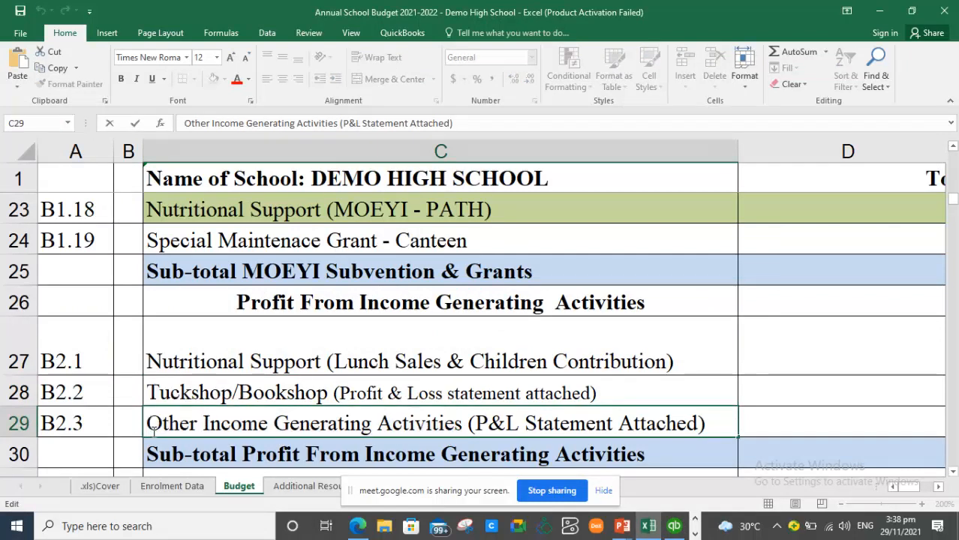
key(alt)
click(171, 430)
drag(150, 424, 464, 430)
key(ctrl+c)
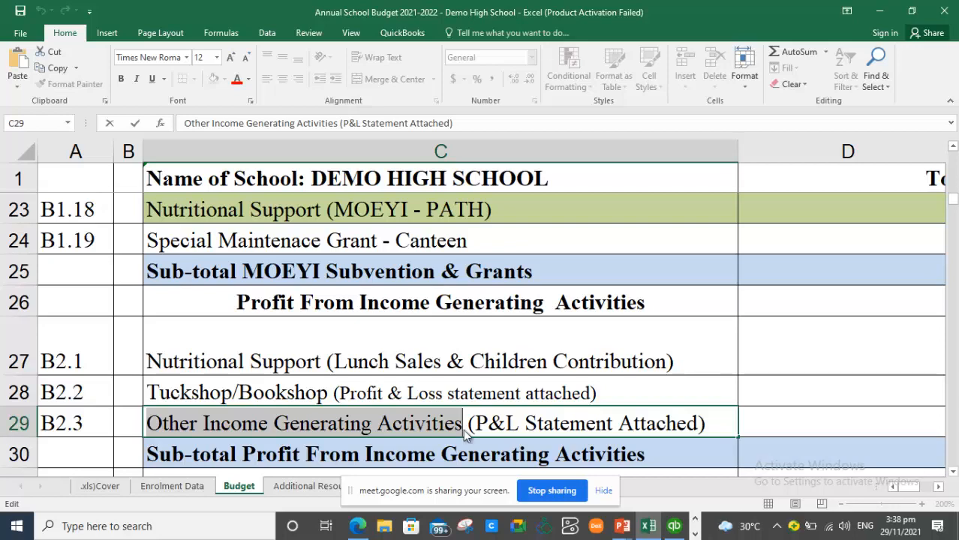
key(alt+Tab)
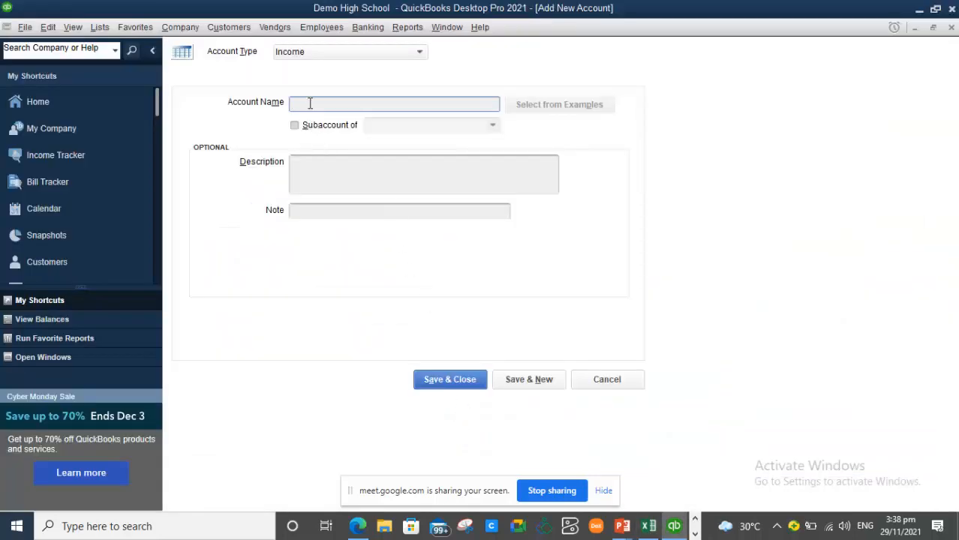
- Save Income account 'B2.3Other Income Gen Activities' under B2. Profit From Income Gen. and close the form
key(ctrl+v)
click(391, 104)
key(BackSpace)
key(BackSpace)
key(BackSpace)
key(BackSpace)
key(BackSpace)
key(BackSpace)
key(BackSpace)
click(401, 108)
text(ies)
click(316, 130)
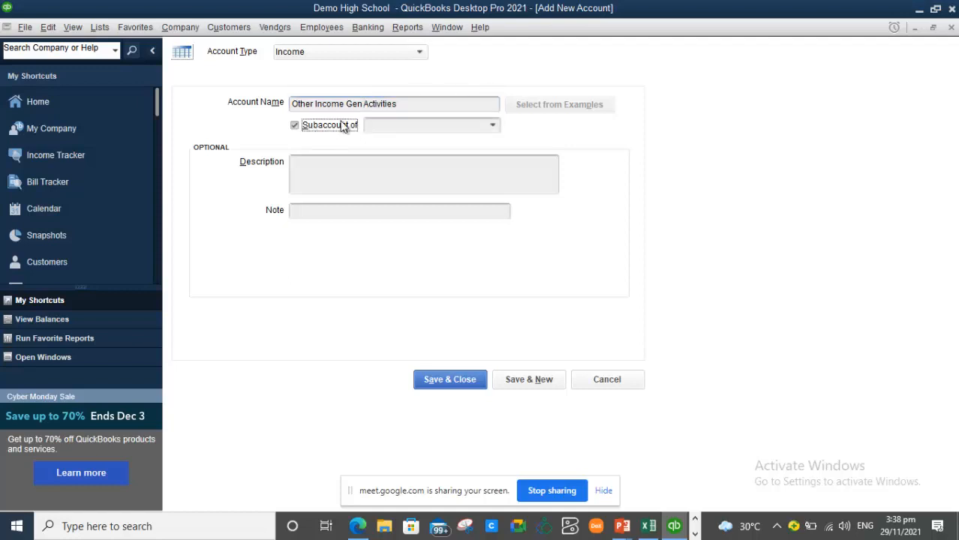
click(293, 103)
click(294, 104)
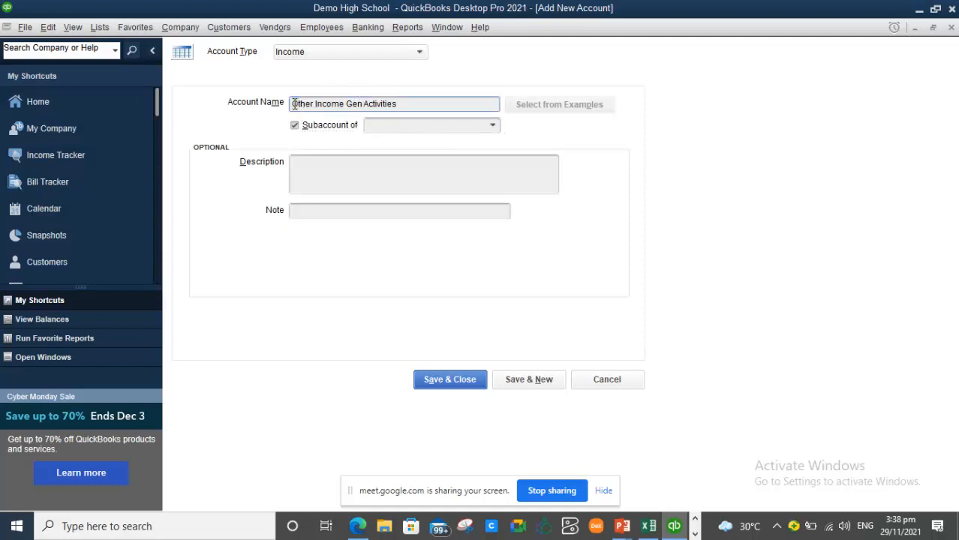
text(8)
text(2.3)
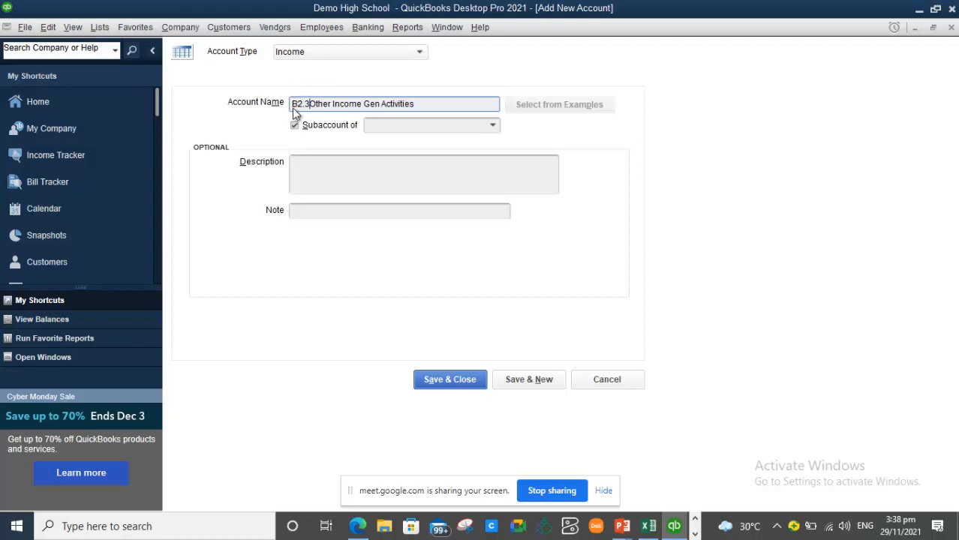
click(479, 126)
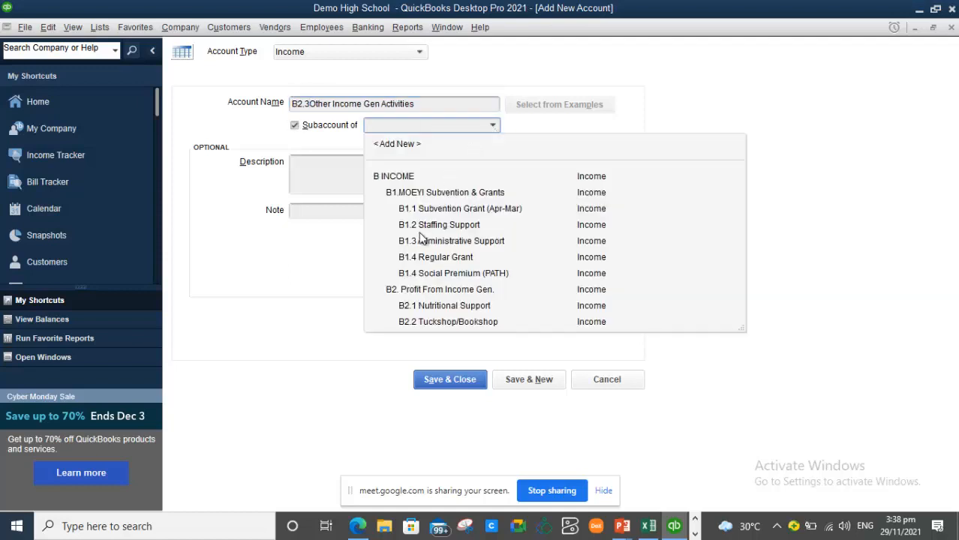
click(431, 289)
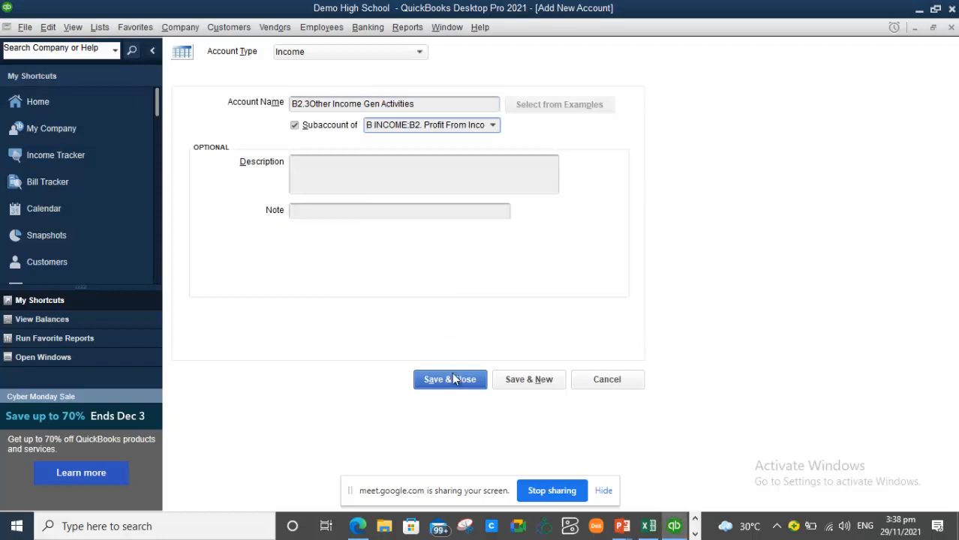
click(468, 387)
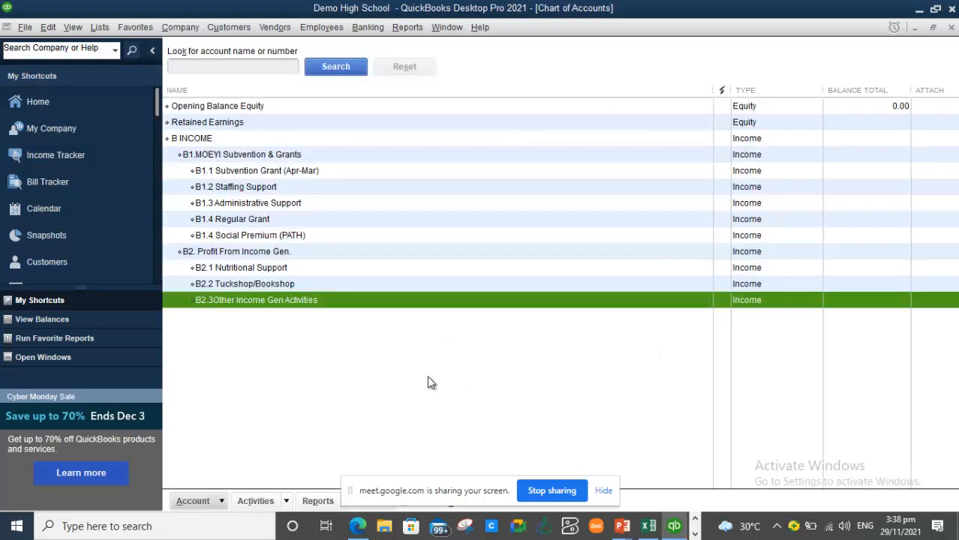
- Start a new Expense account and enter C as the beginning of its name
right_click(343, 369)
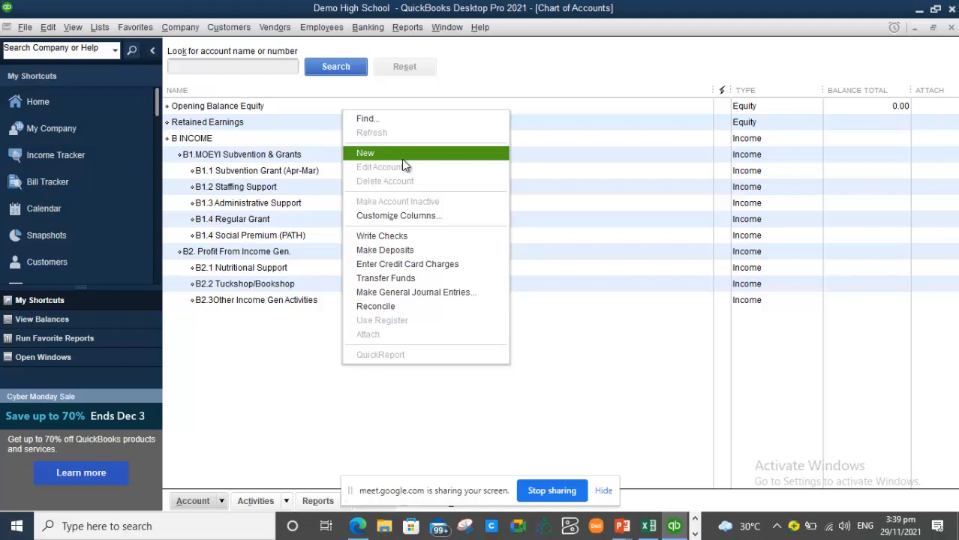
click(403, 160)
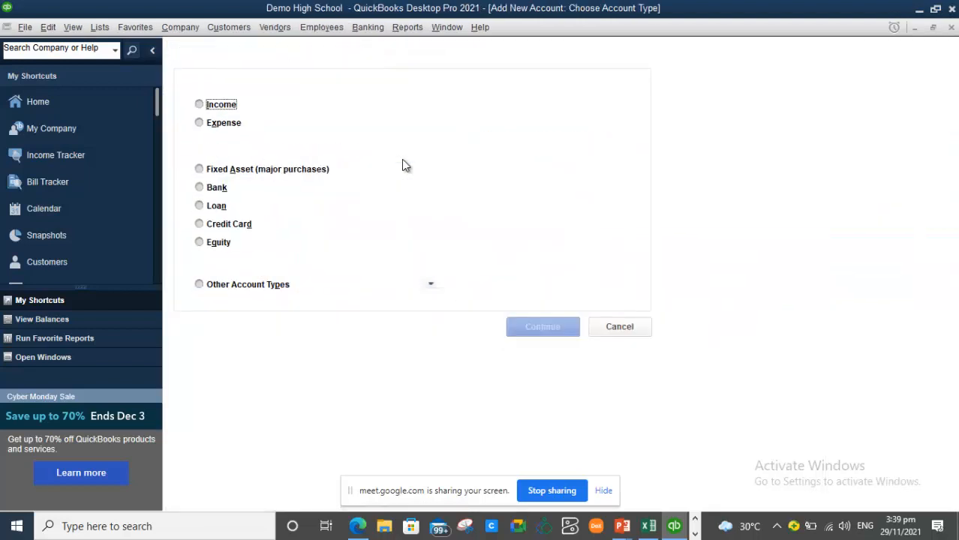
click(201, 125)
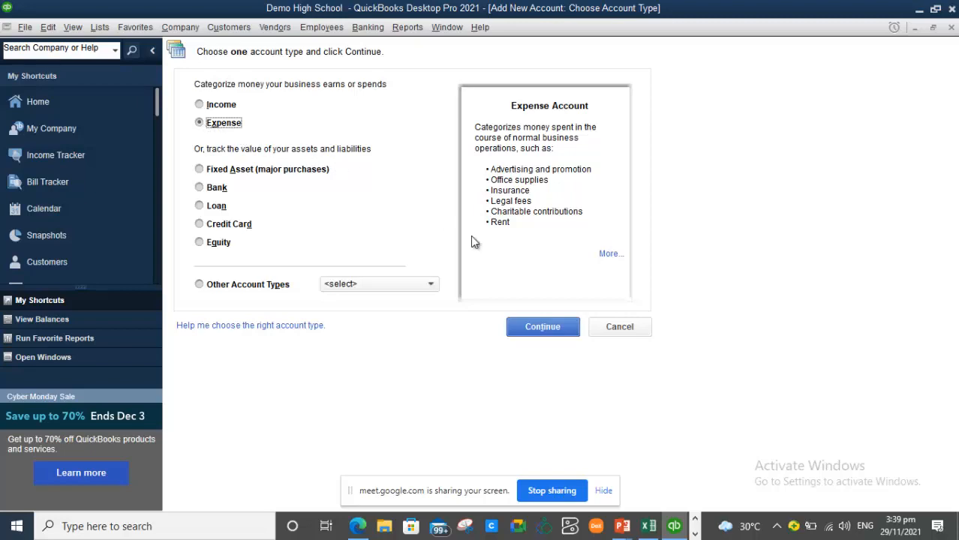
click(561, 326)
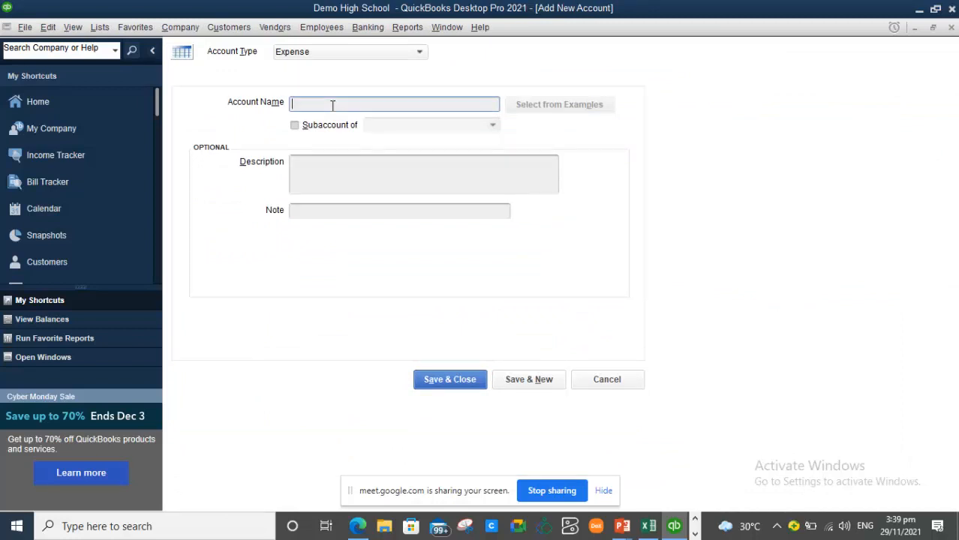
text(C)
- Check the EXPENDITURE heading below row 28 in the Excel budget sheet
click(648, 526)
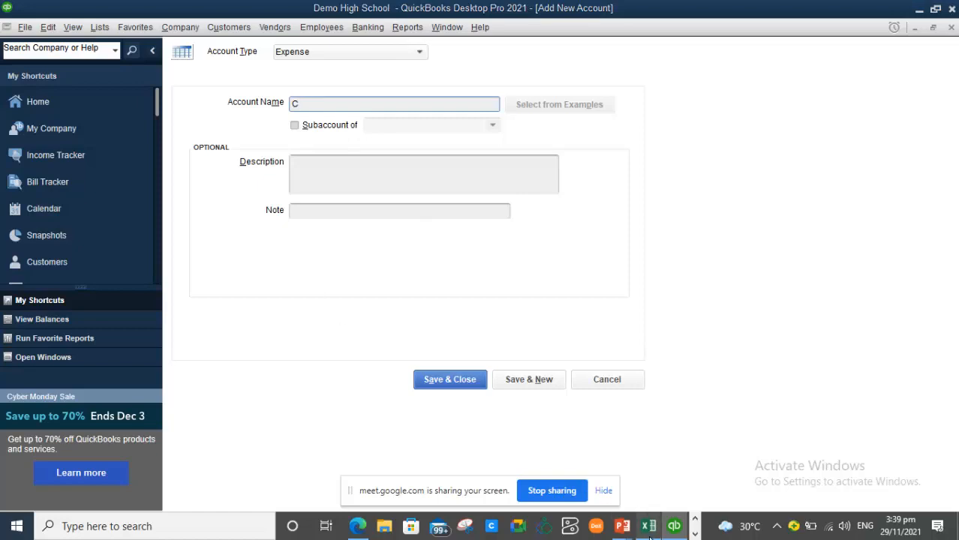
click(371, 396)
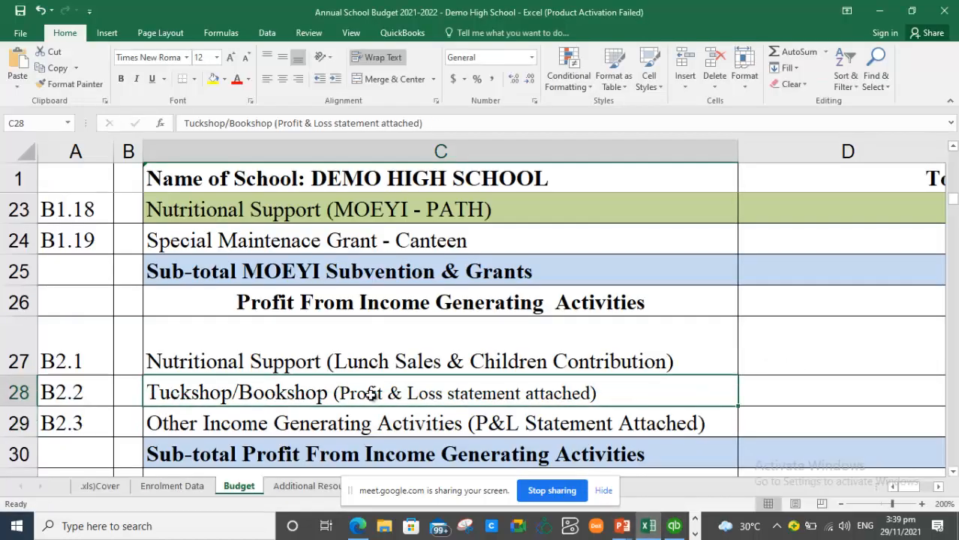
key(Down)
key(Down)
key(Down)
key(Down)
key(Down)
key(Down)
key(Down)
key(Down)
key(Down)
key(Down)
key(Down)
key(Down)
key(Down)
key(Down)
key(Down)
key(Down)
key(Down)
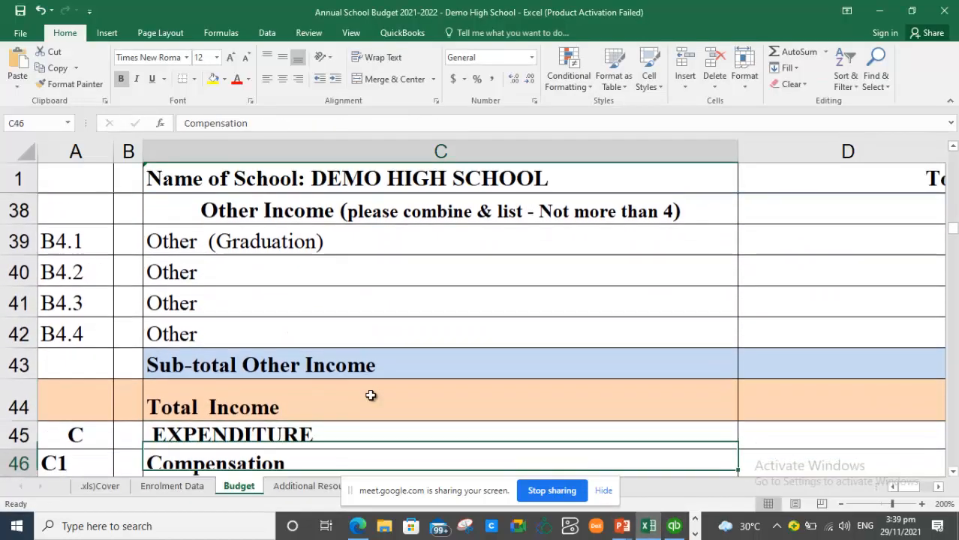
key(Down)
key(Down)
key(Down)
key(Down)
key(Down)
key(Down)
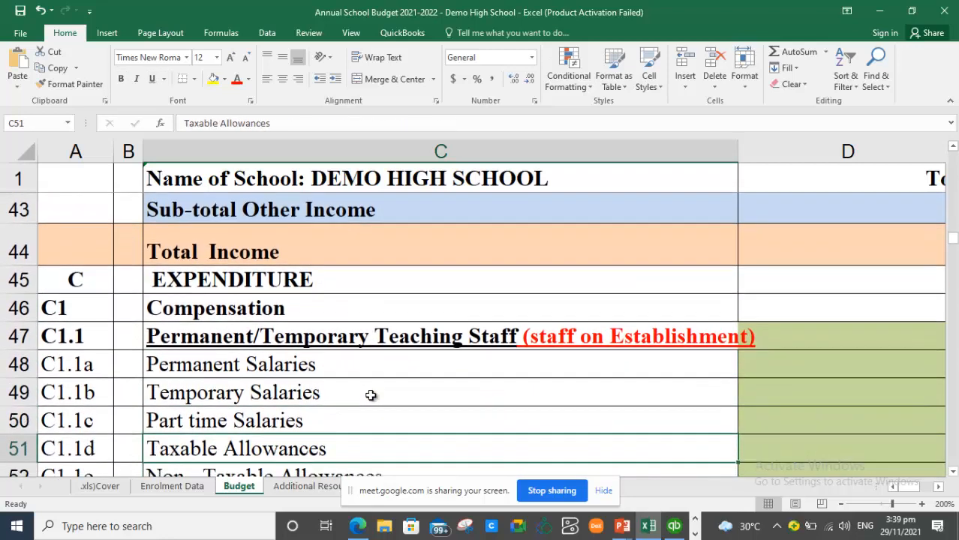
key(alt+Tab)
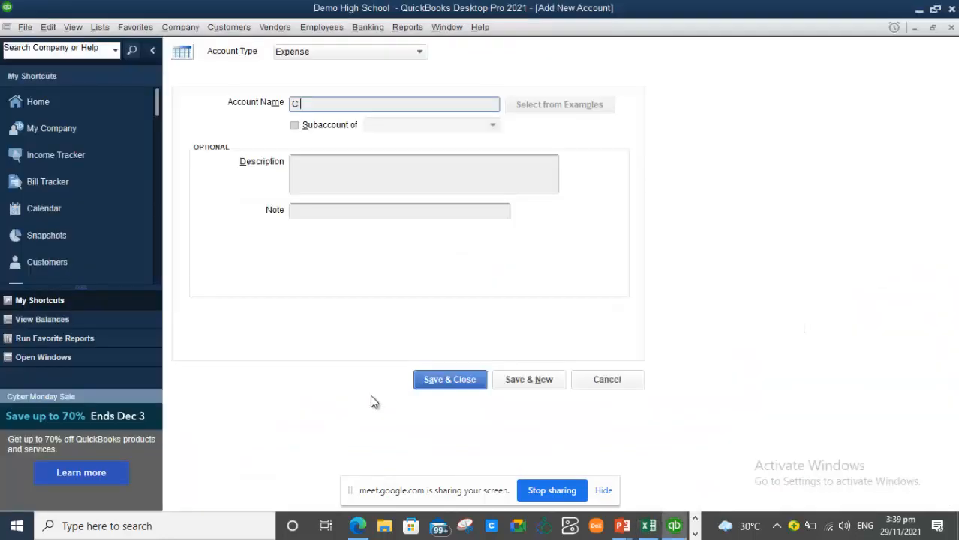
- Finish the name as 'C EXPENDITURE' and save the expense account
text(Exp)
key(BackSpace)
key(BackSpace)
text(PENSE)
key(BackSpace)
key(BackSpace)
key(BackSpace)
key(BackSpace)
key(BackSpace)
text(XPENDITURE)
click(445, 381)
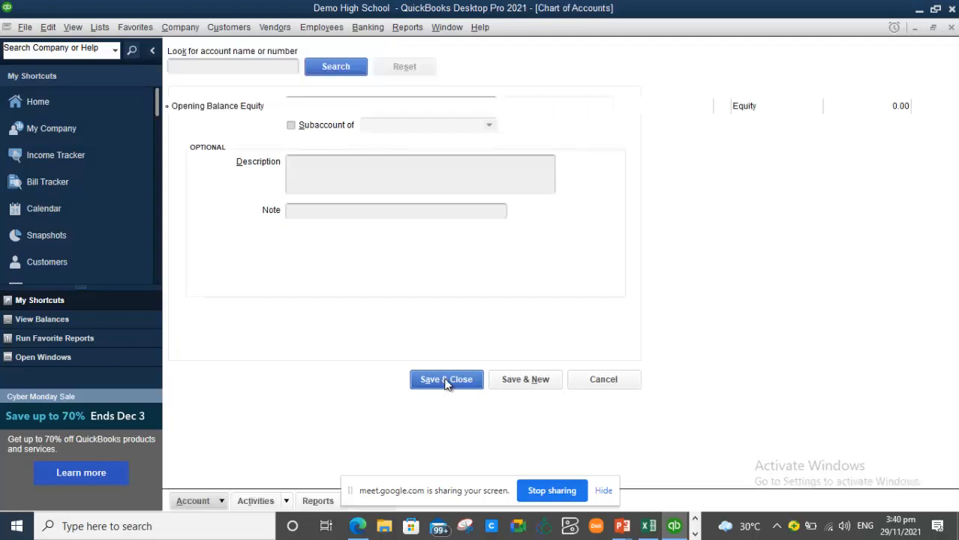
click(249, 369)
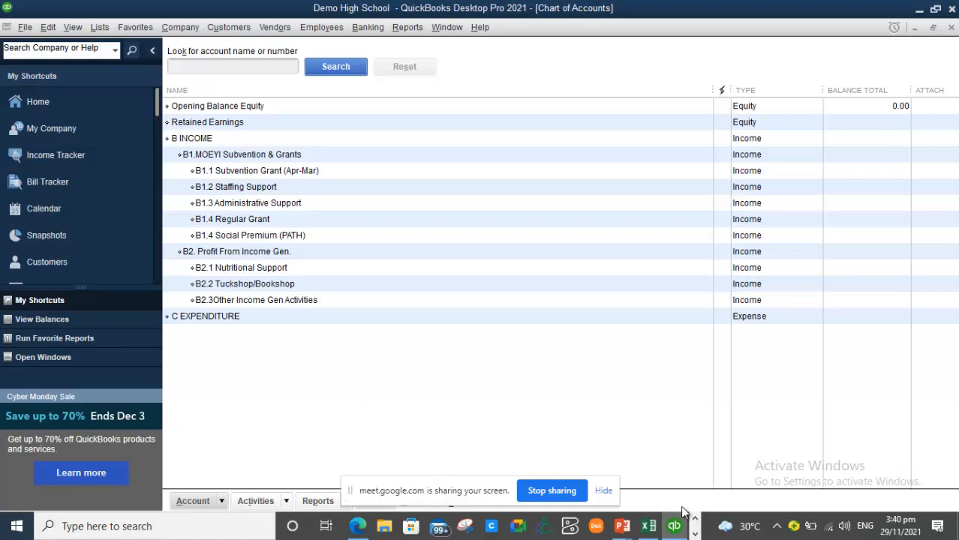
- Look up the Part time Salaries and Travelling/Transport Allowance lines in the Excel budget sheet
click(649, 526)
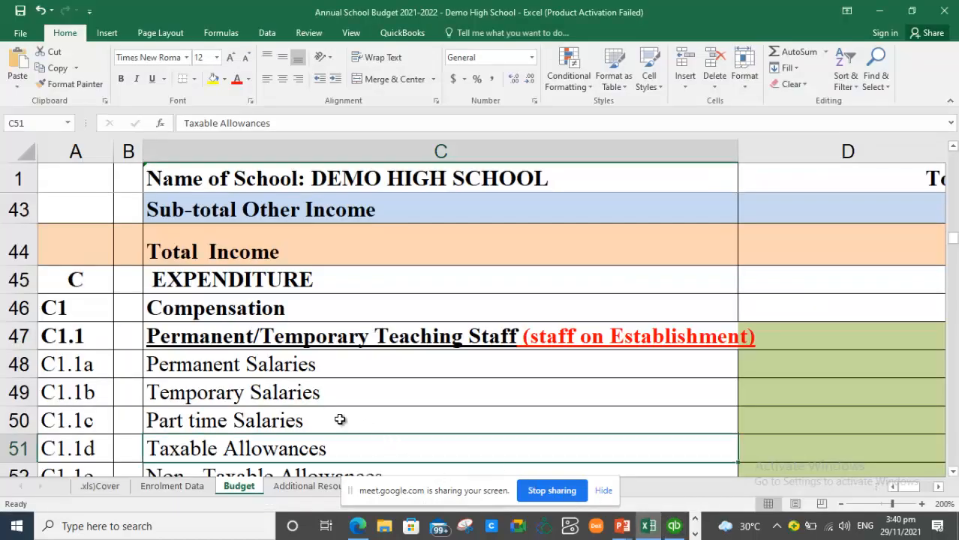
click(315, 408)
key(Down)
key(Down)
key(Down)
key(Down)
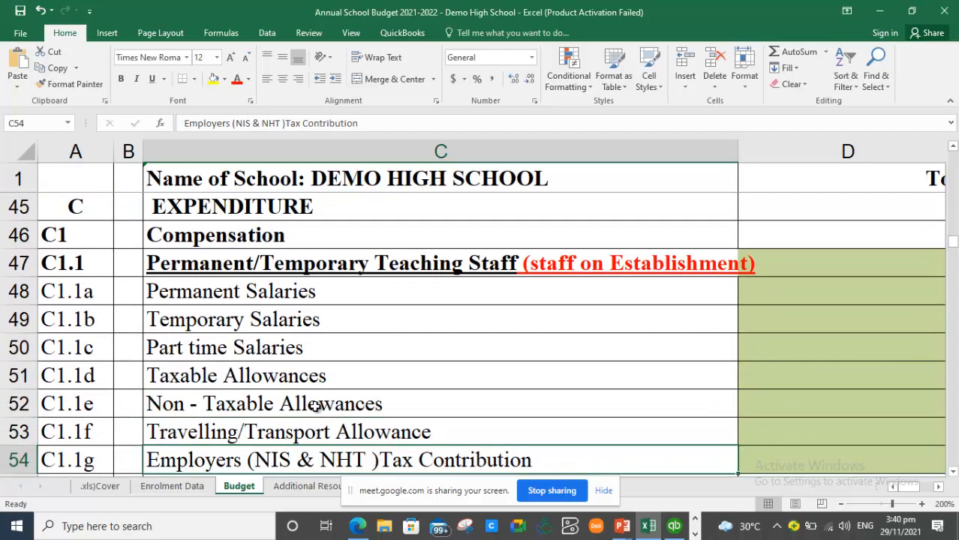
key(Up)
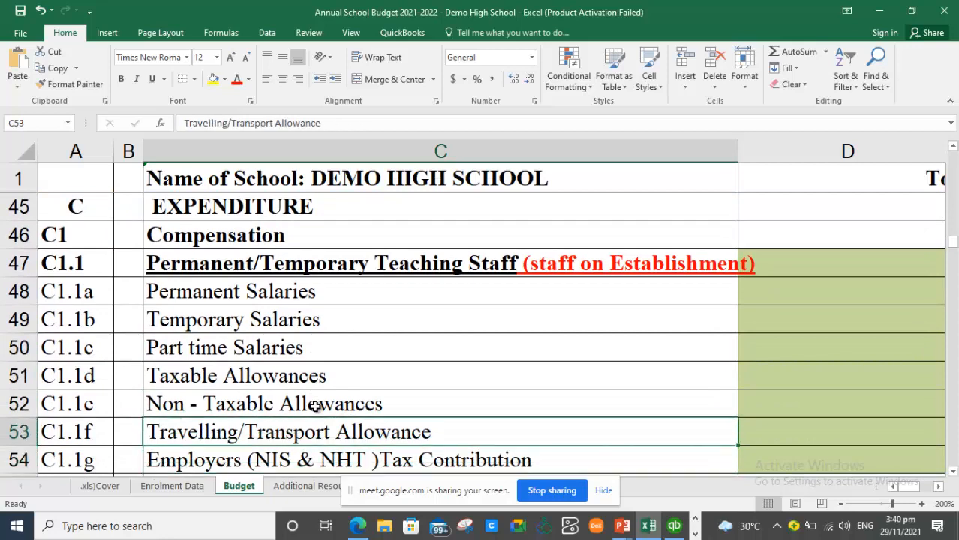
- Start a new Expense account in the Chart of Accounts named C1 Compensation
key(alt+Tab)
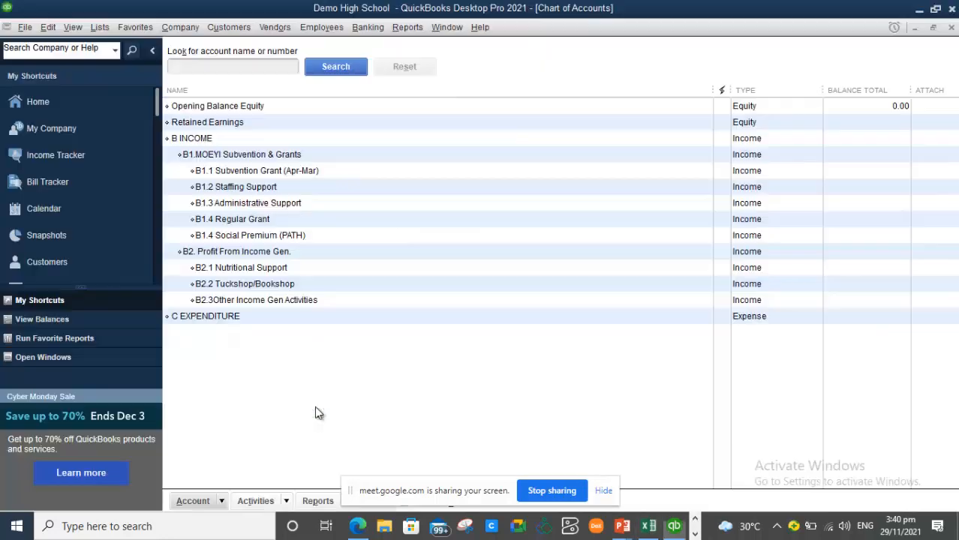
right_click(251, 361)
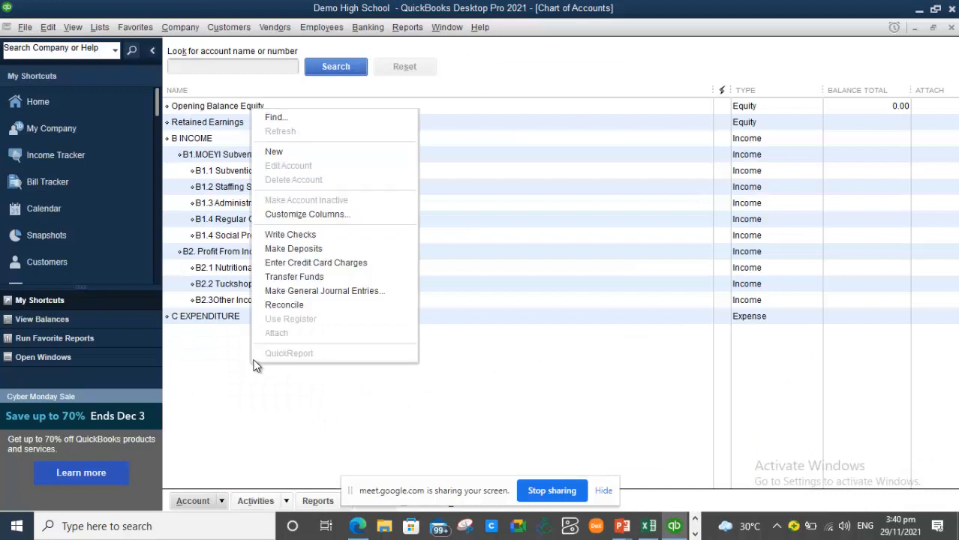
click(300, 155)
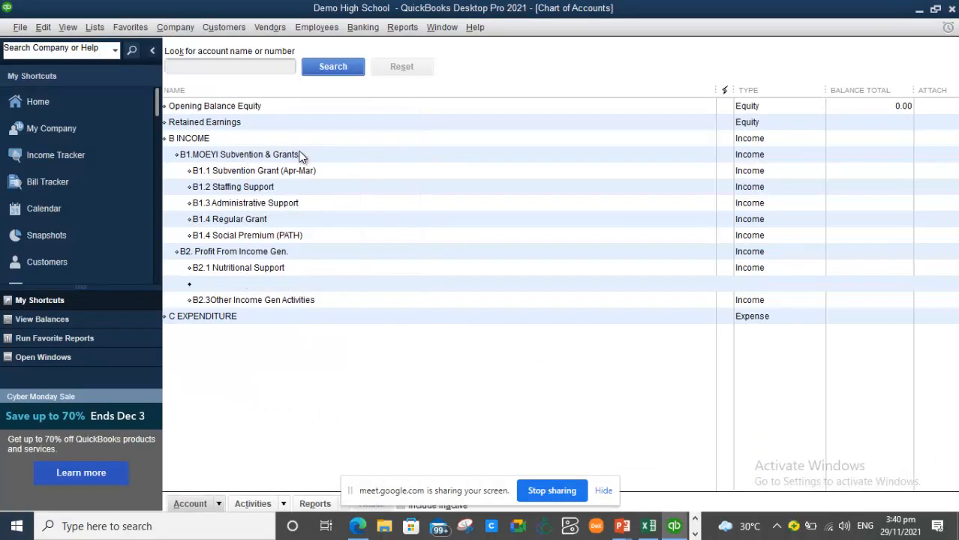
click(201, 123)
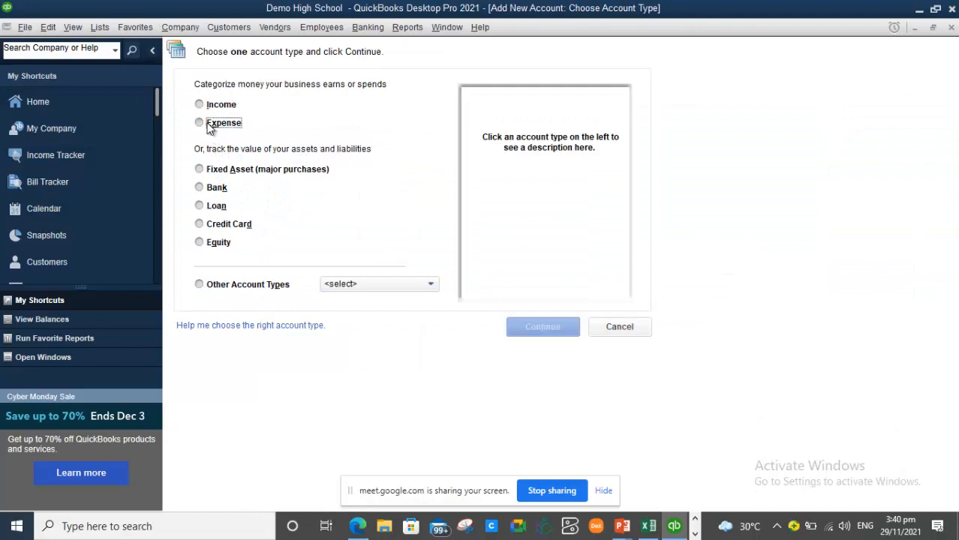
click(542, 327)
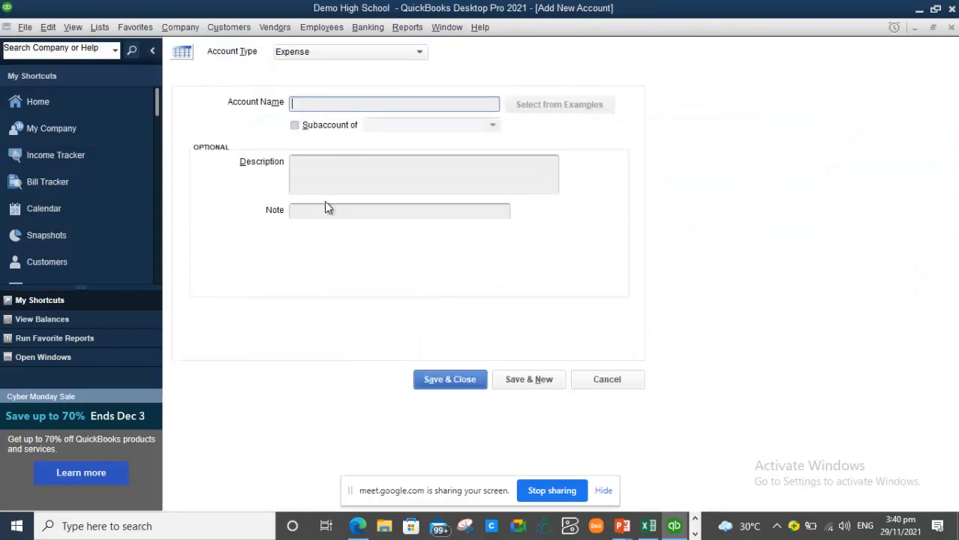
key(Escape)
text(C1 Compensation)
- Make C1 Compensation a subaccount of C EXPENDITURE, save it, and check the budget for the next account
click(294, 126)
click(494, 125)
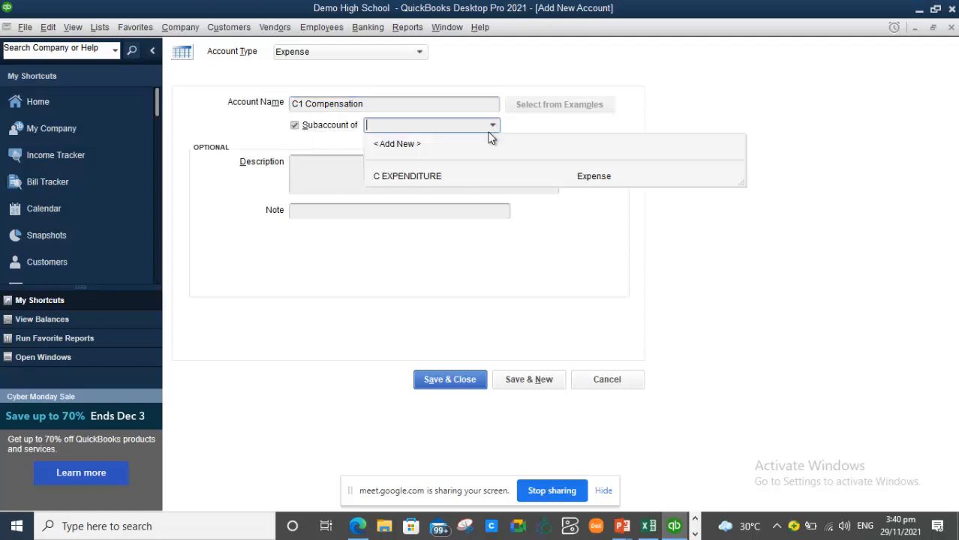
click(436, 177)
click(529, 379)
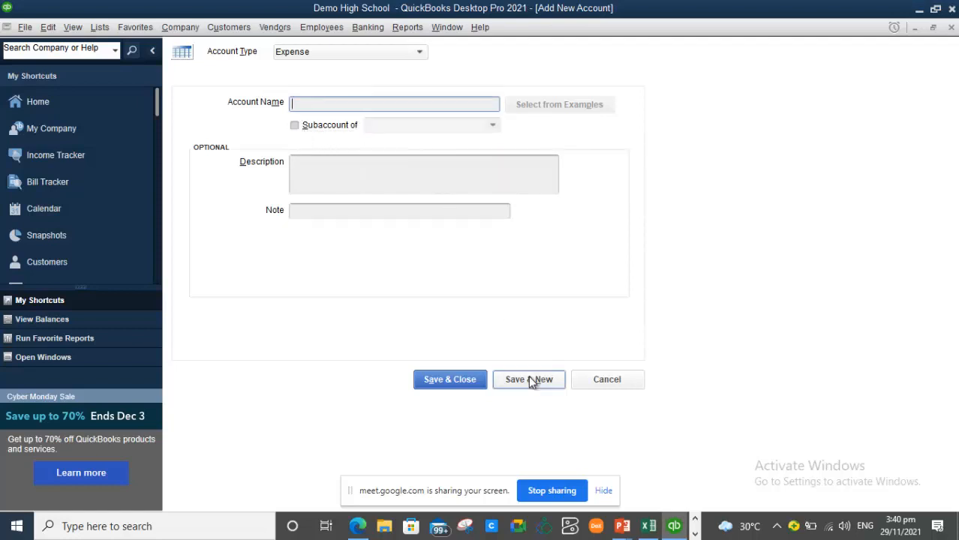
click(648, 526)
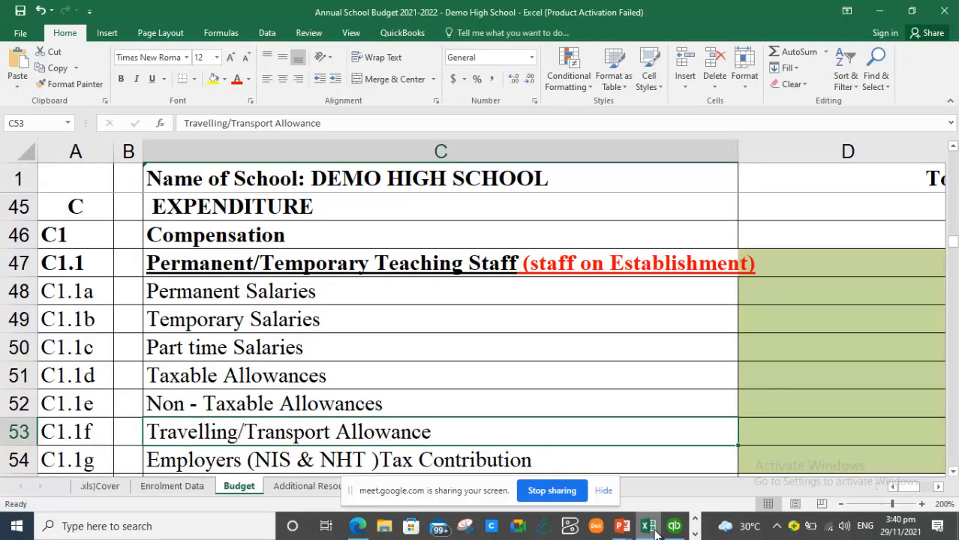
click(655, 531)
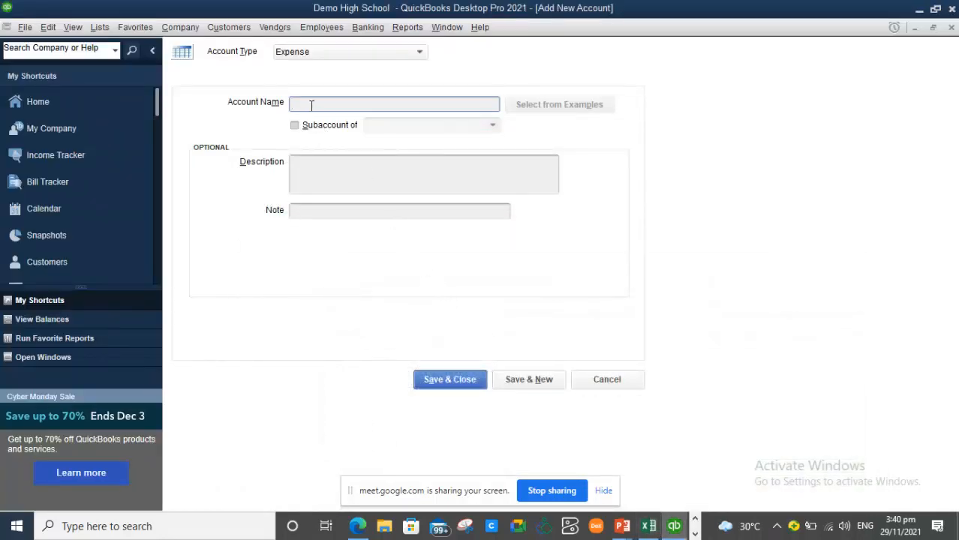
- Save expense account C1.1 Perm/Tem Teach Staff (E) under C1 Compensation, then bring up the Excel budget
text(Perm)
text(it)
text(m Teach Staff (E)
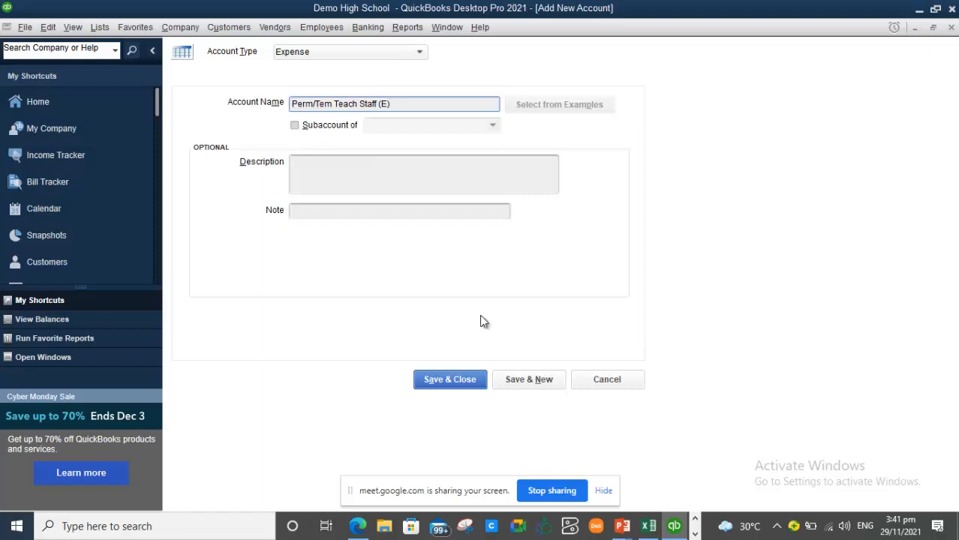
click(648, 526)
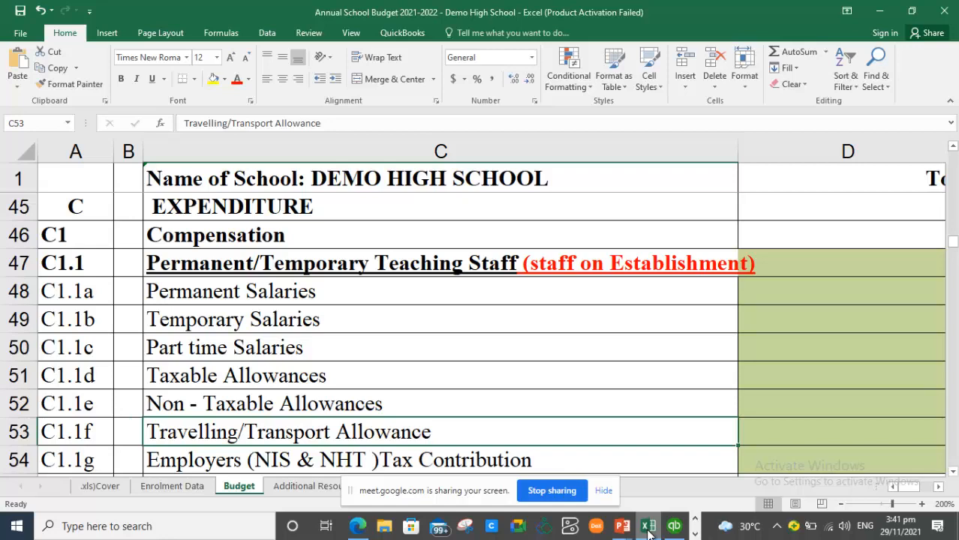
click(648, 528)
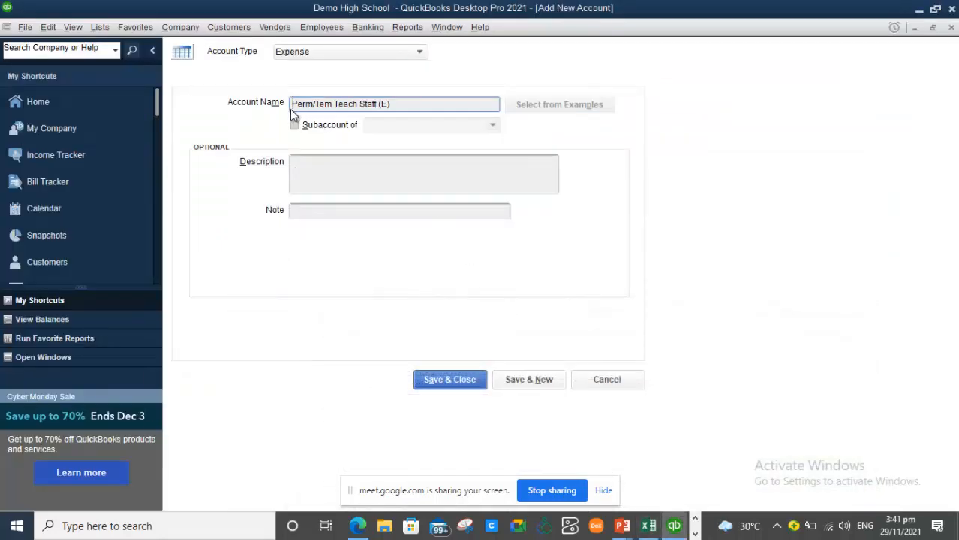
text(C1.1)
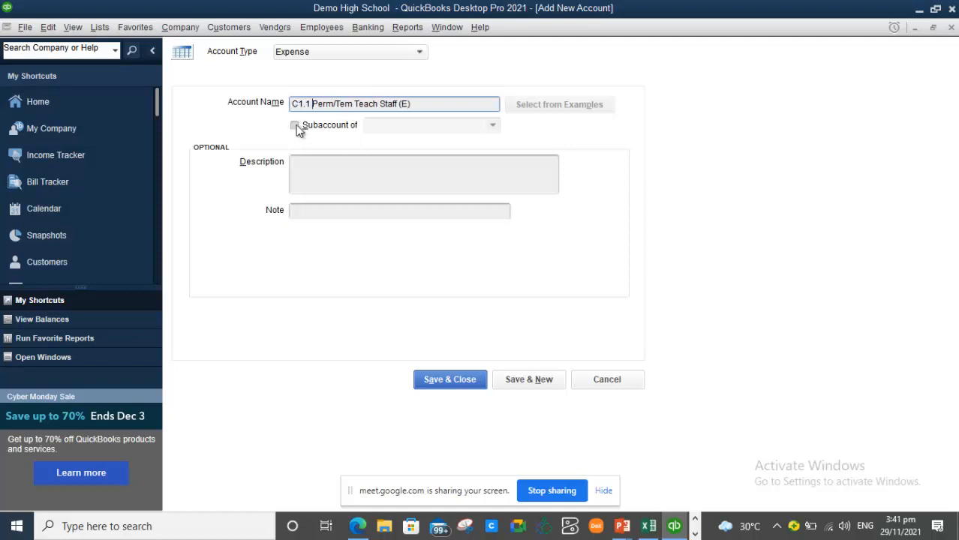
click(295, 126)
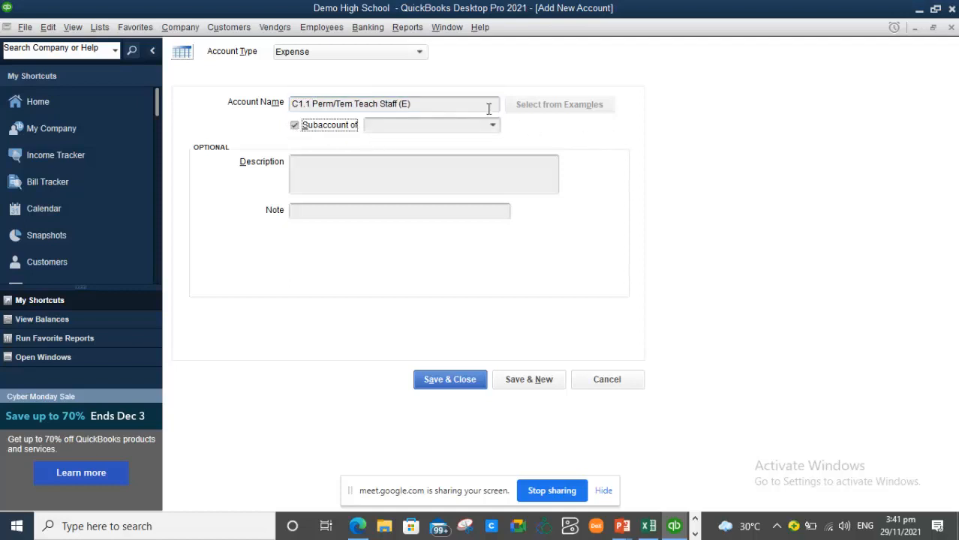
click(493, 125)
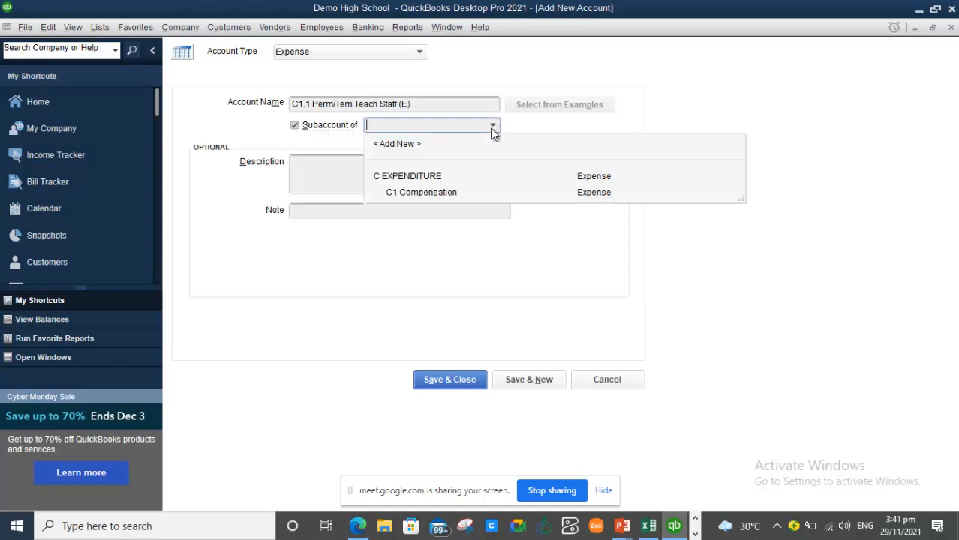
click(434, 193)
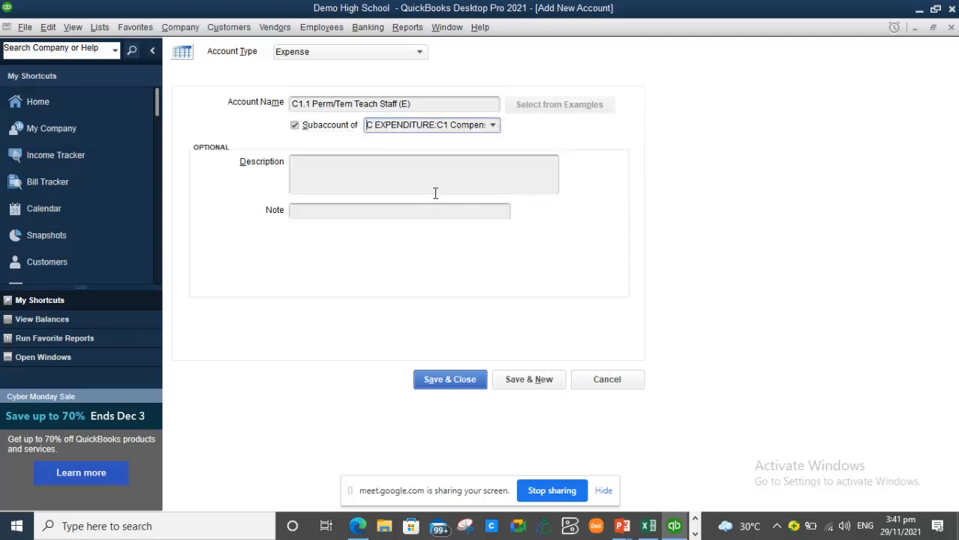
click(528, 381)
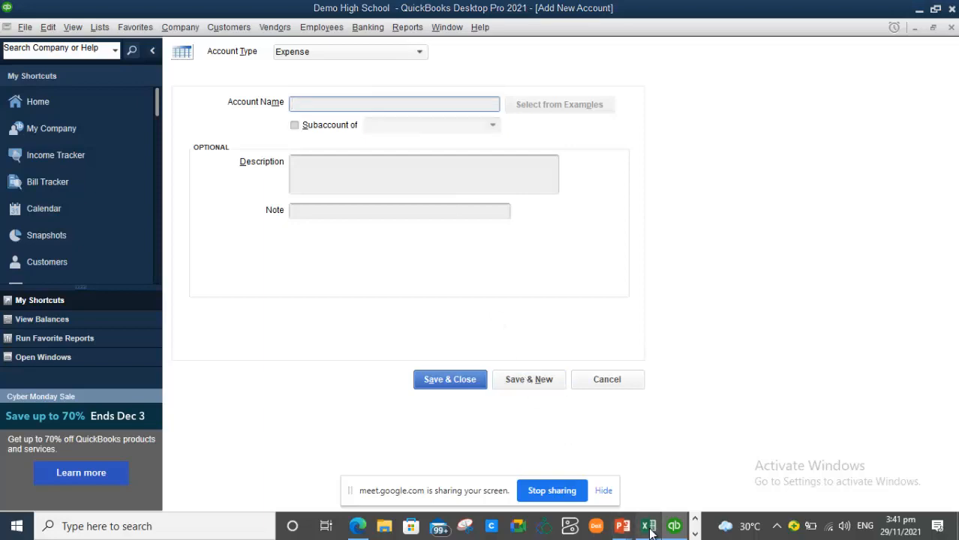
click(643, 526)
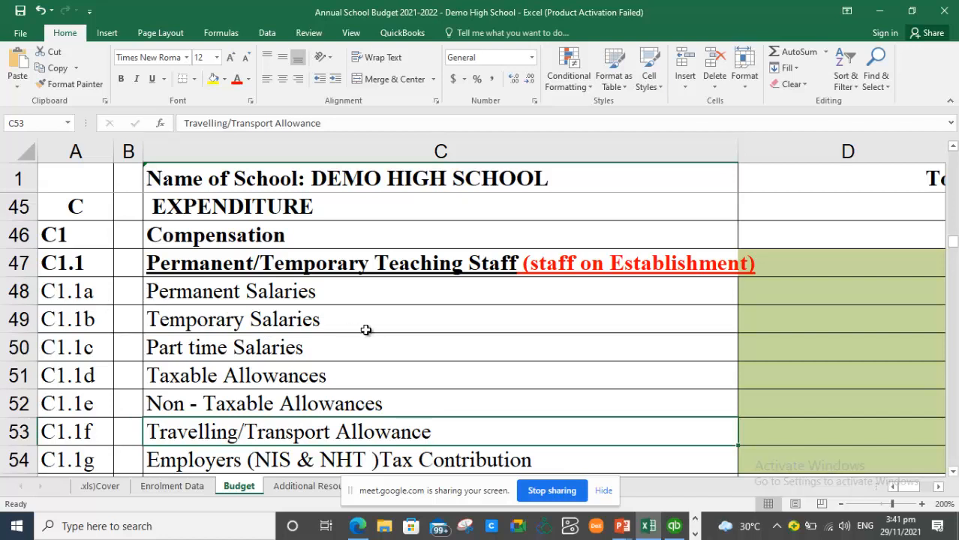
- Add expense account C1.1a Permanent Salaries under C1.1 Perm/Tem Teach Staff (E) and close the form
click(681, 530)
text(C)
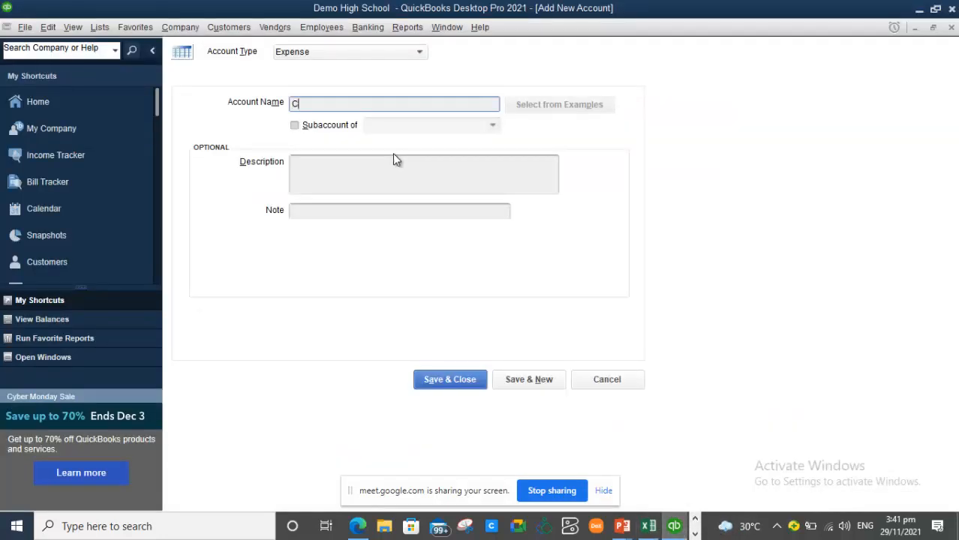
text(1.1a Permanent Salaries)
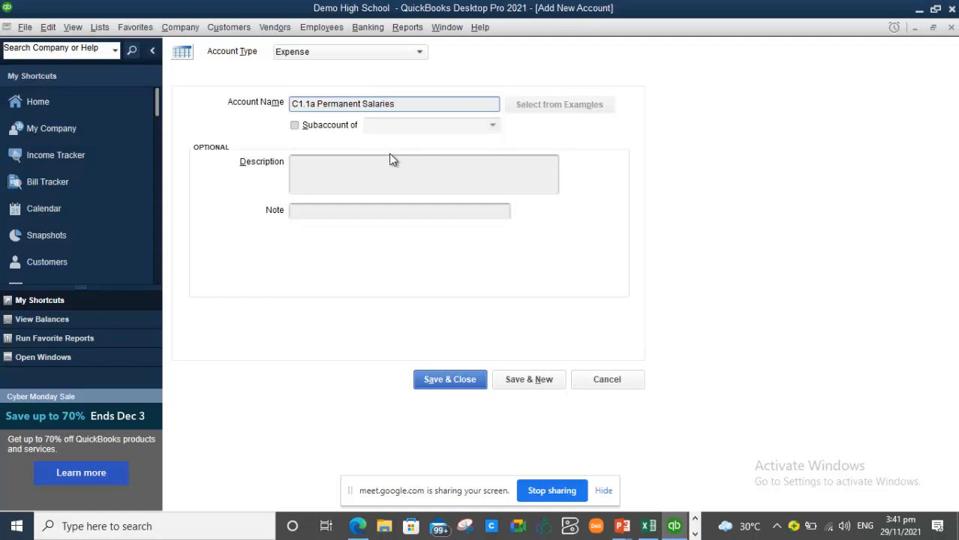
click(294, 125)
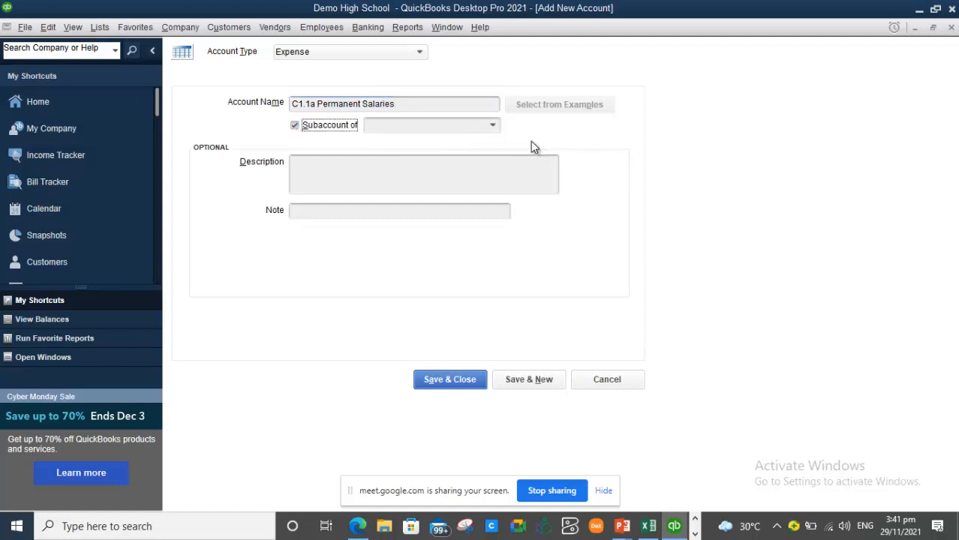
click(492, 126)
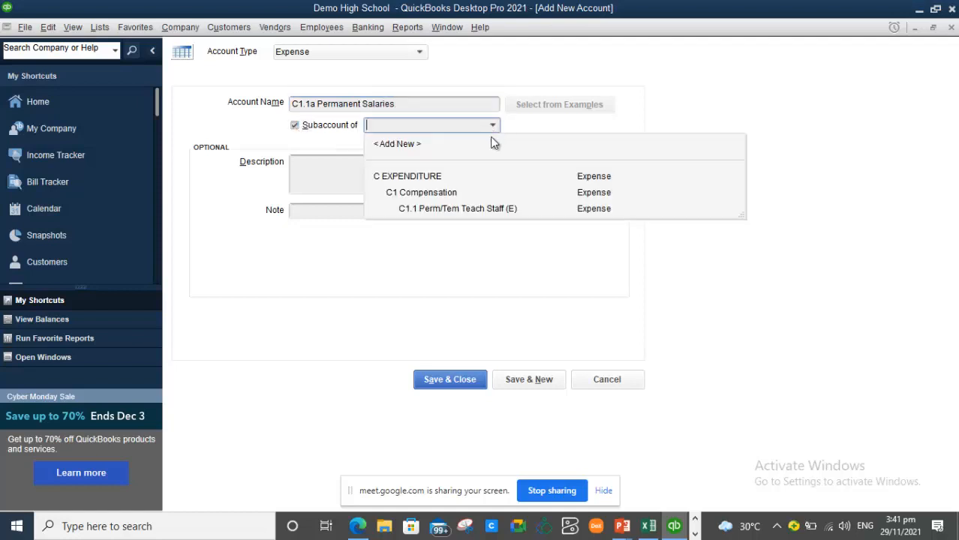
click(454, 210)
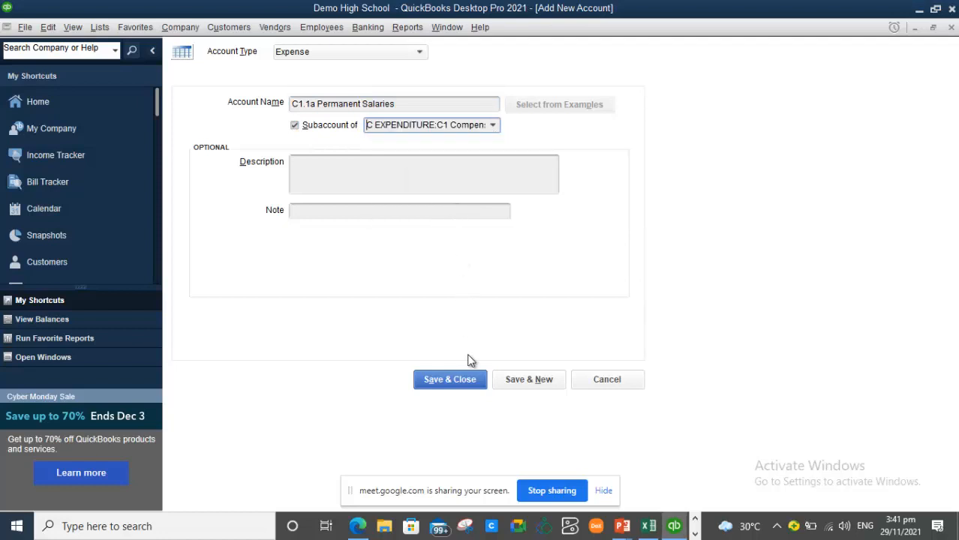
click(461, 381)
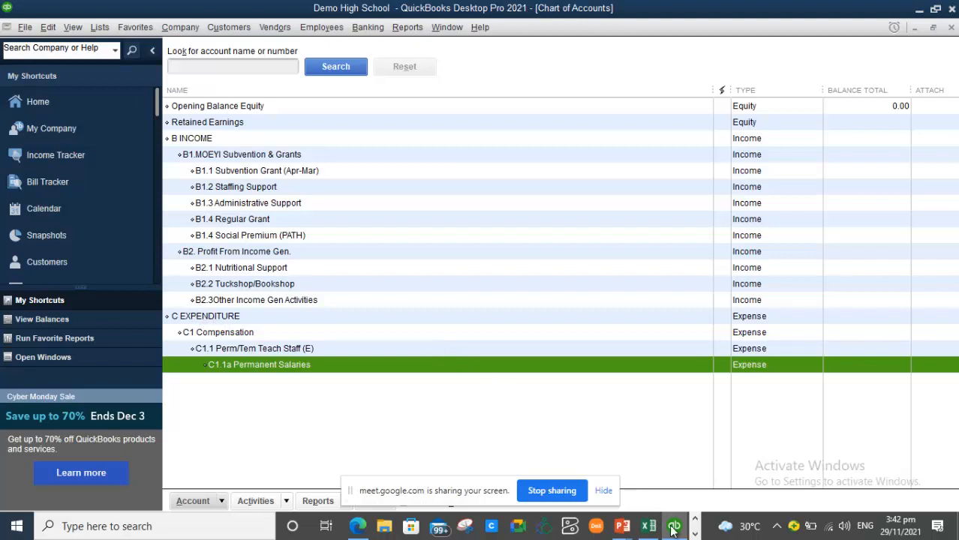
click(605, 491)
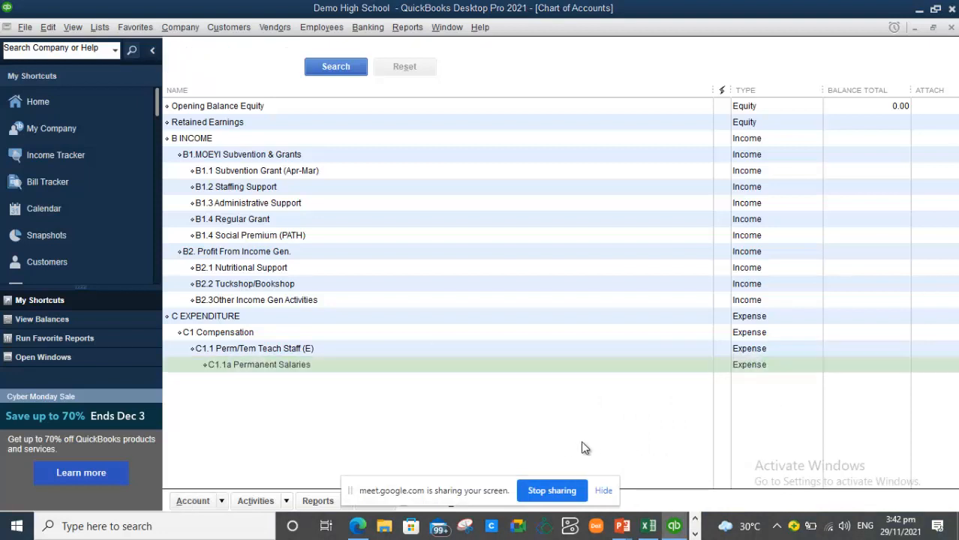
- Review the C1.2 non-teaching staff and Temporary Salaries lines in the Excel budget, then return to QuickBooks
key(alt+Tab)
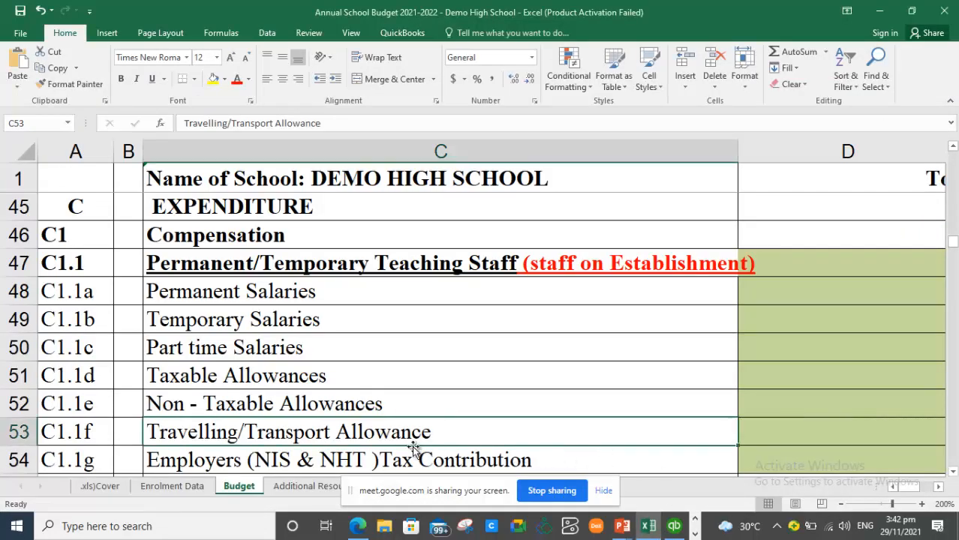
key(Down)
key(Down)
key(Down)
key(Down)
key(Down)
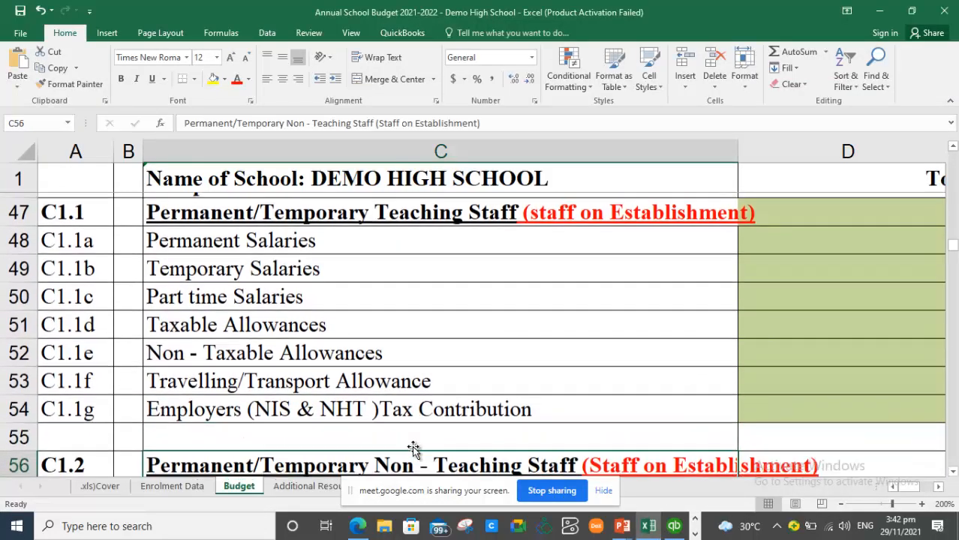
key(Down)
key(Down)
key(Down)
key(Up)
key(Up)
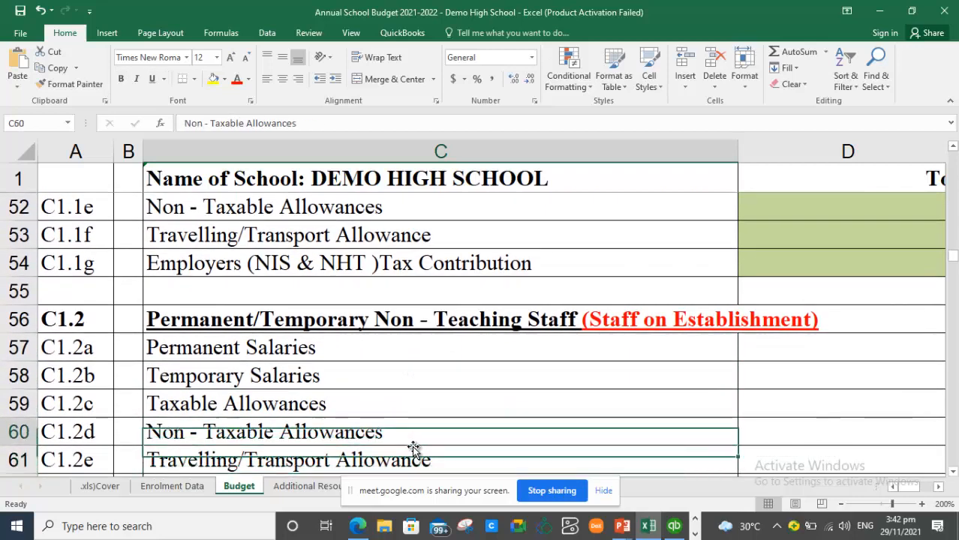
key(Up)
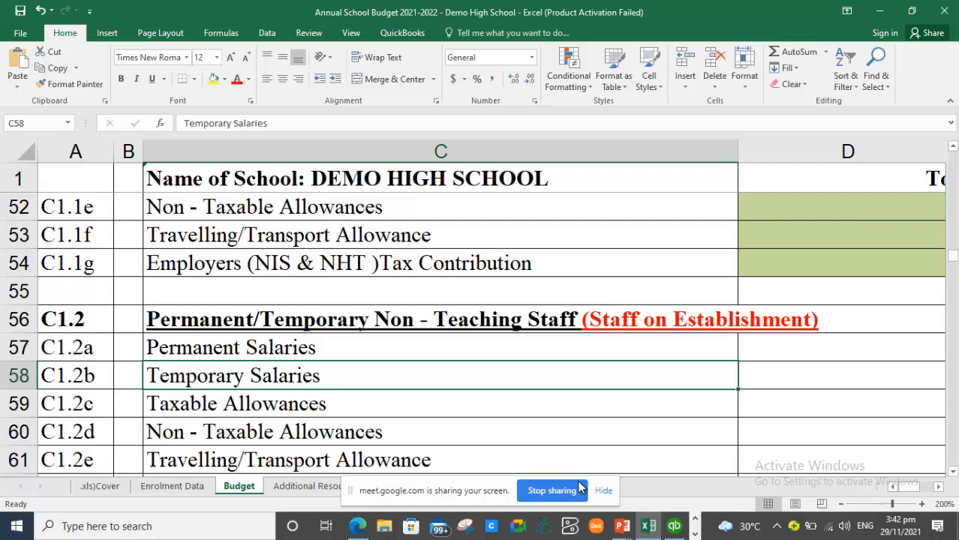
key(alt+Tab)
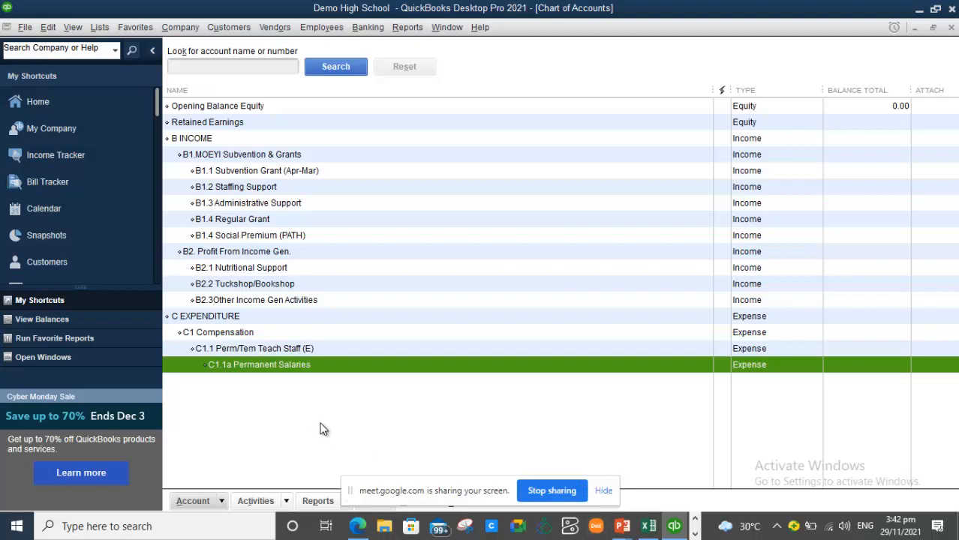
- Start a new account from the Chart of Accounts and set its type to Expense
right_click(279, 409)
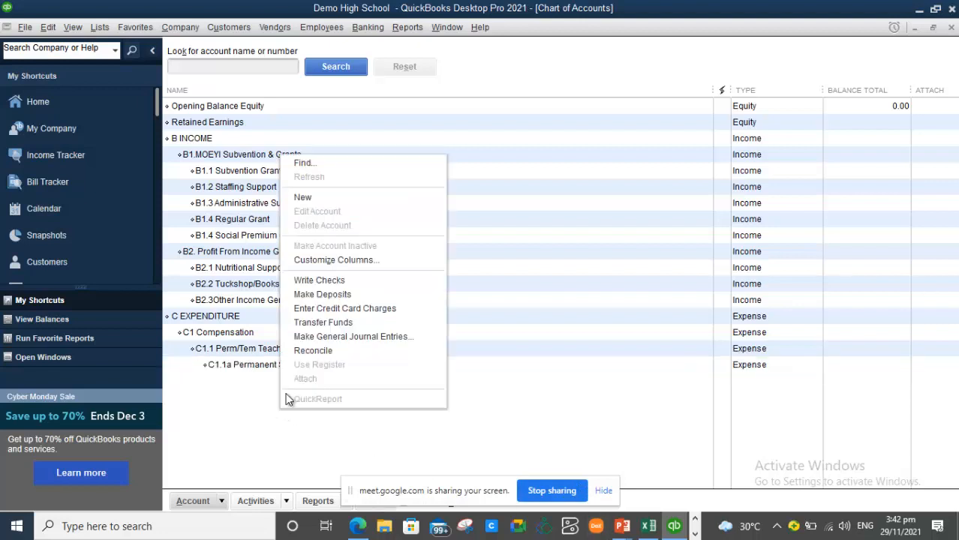
click(369, 209)
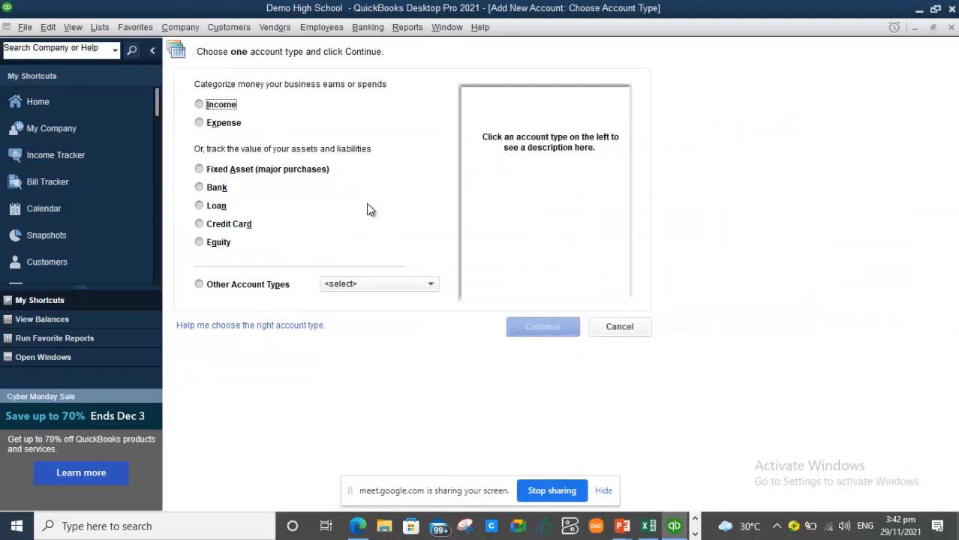
click(210, 107)
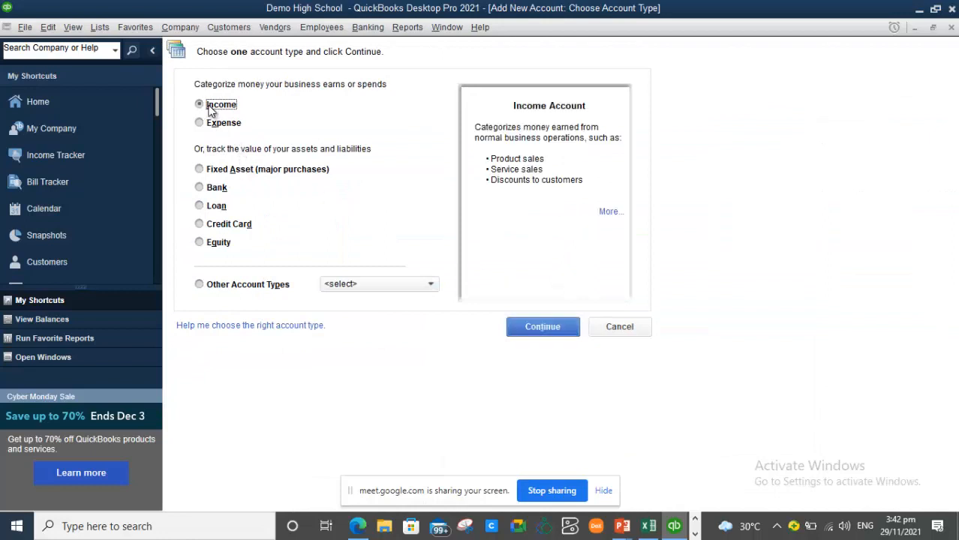
click(548, 328)
click(548, 329)
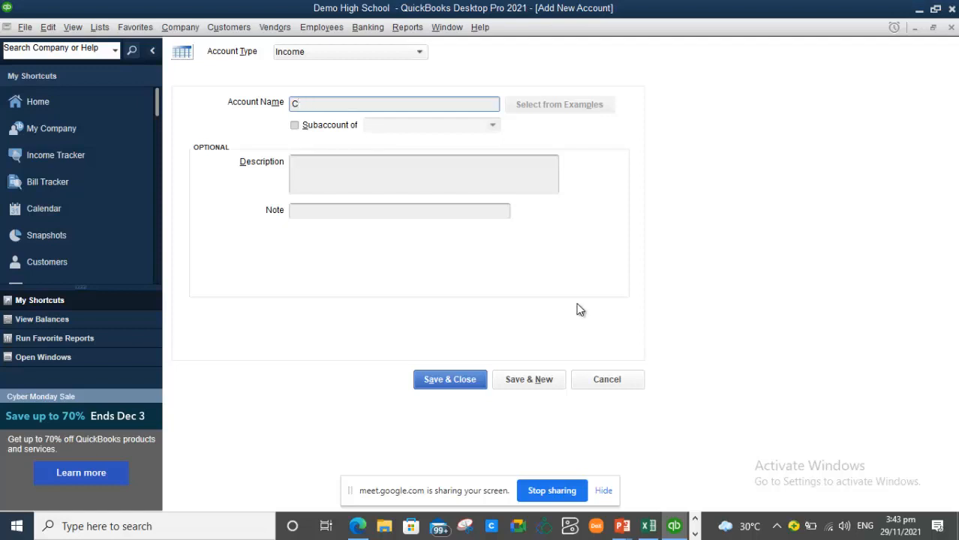
click(418, 52)
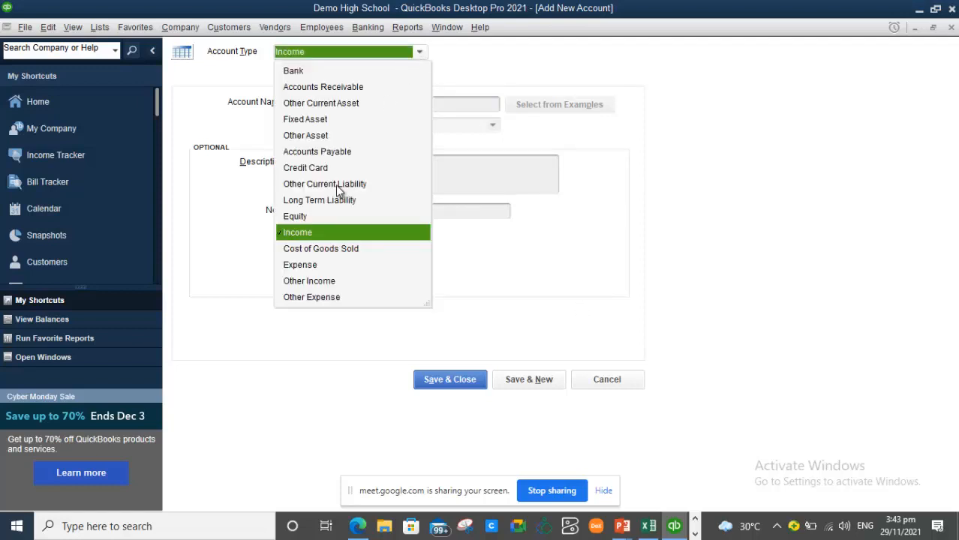
click(312, 263)
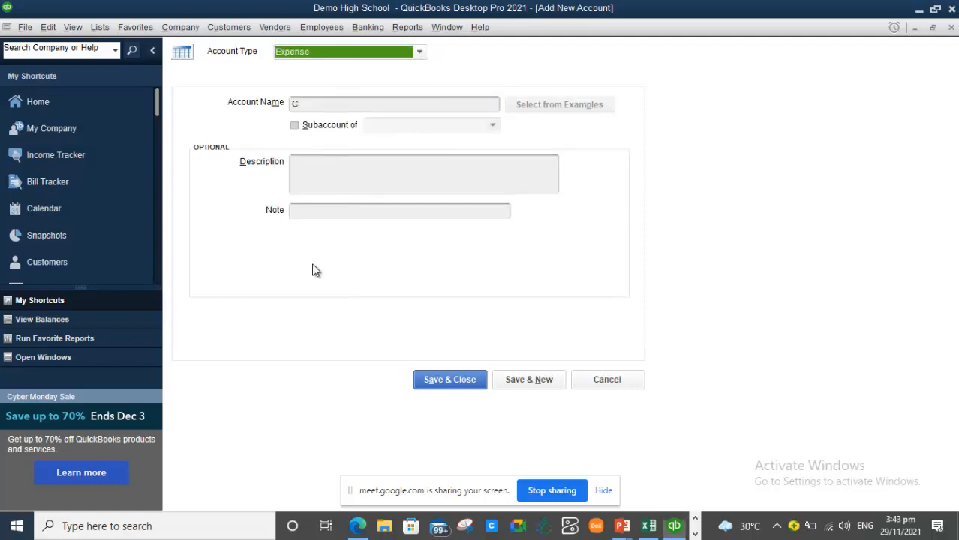
- Name it C1.2b Temporary Salaries under C1.1 Perm/Tem Teach Staff (E) and save it
click(307, 109)
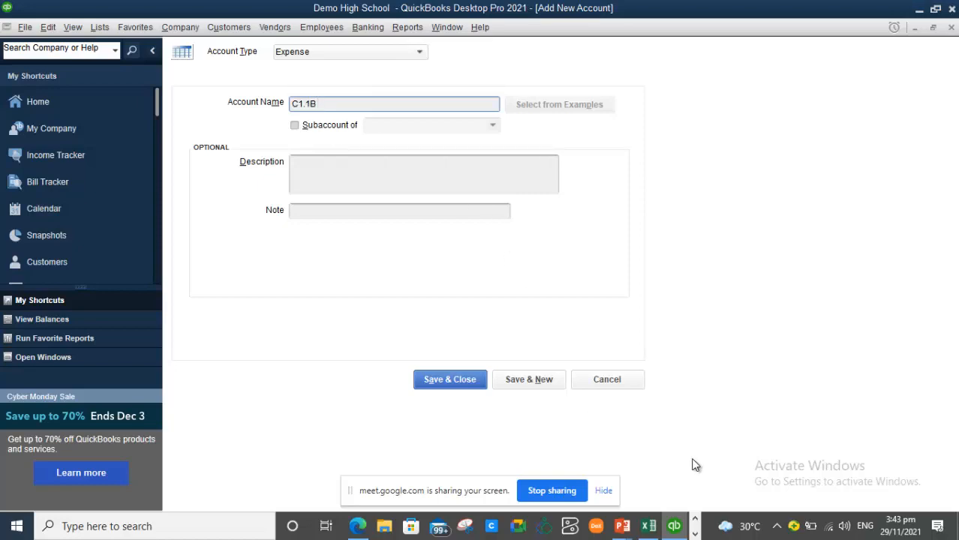
click(649, 526)
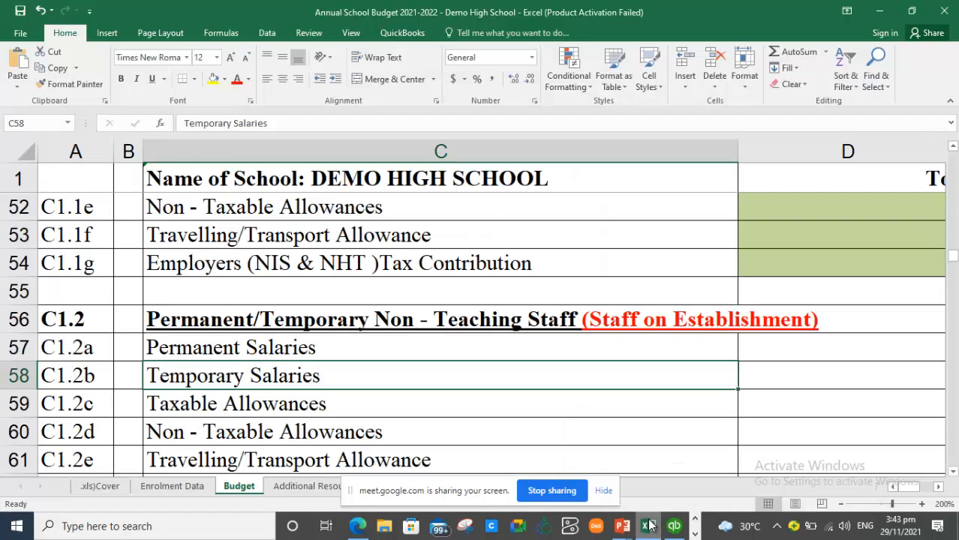
click(650, 526)
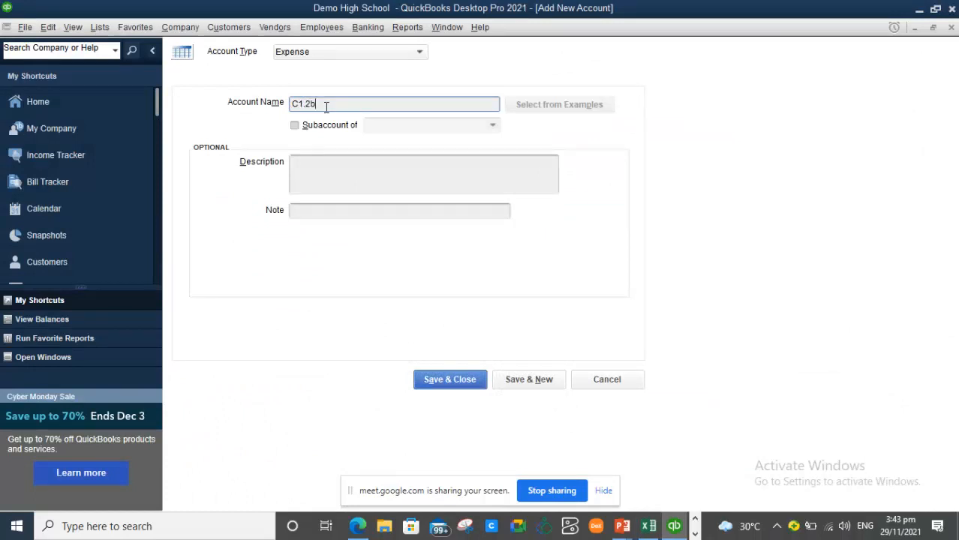
text(emporary Salaries)
click(309, 126)
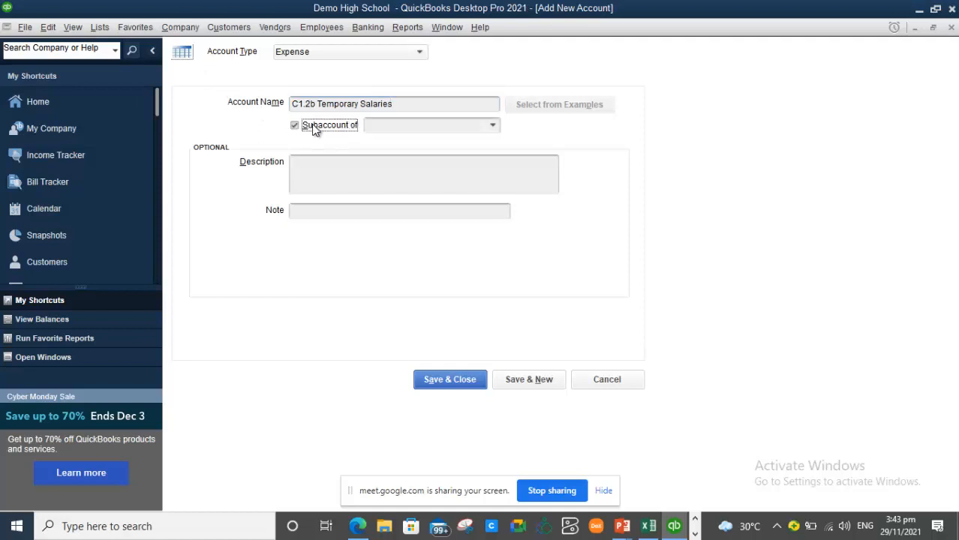
click(493, 125)
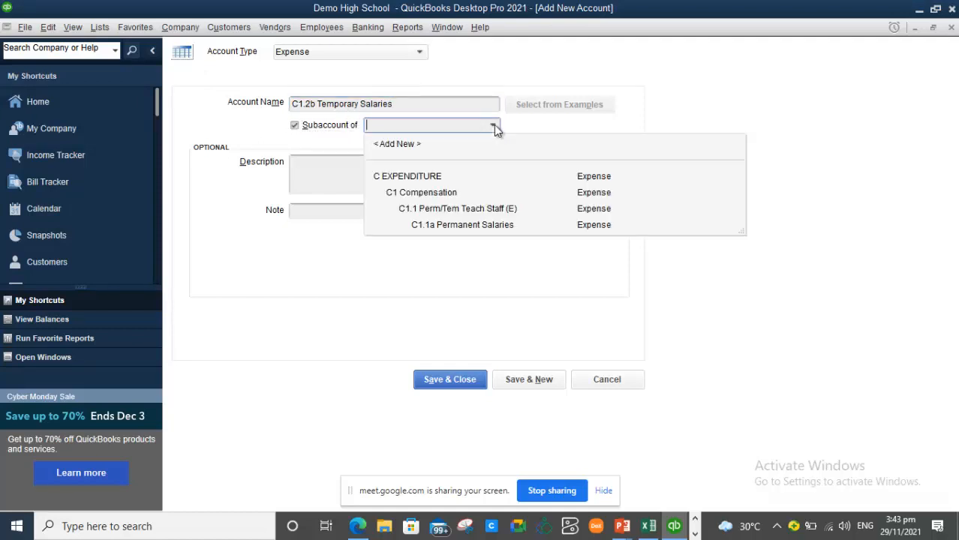
click(478, 210)
click(444, 384)
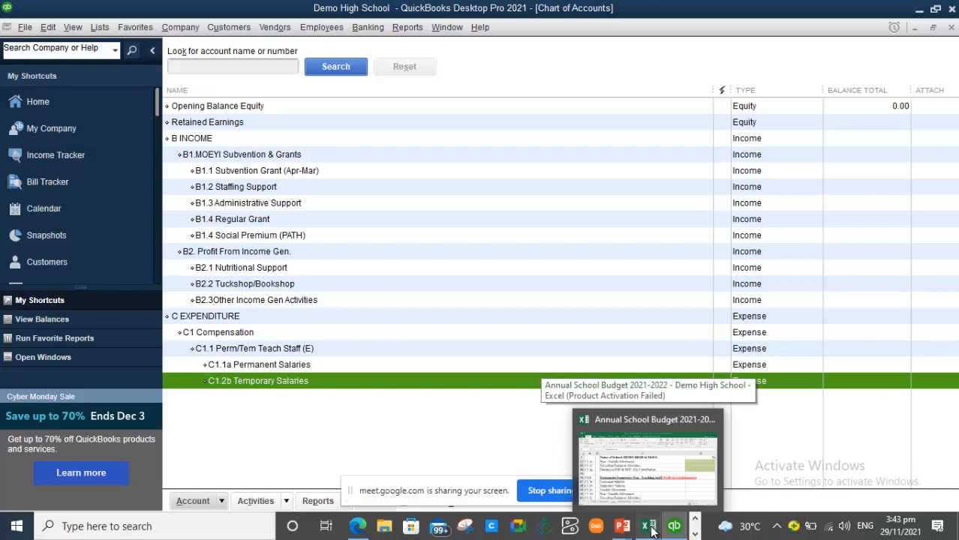
click(649, 529)
- Switch to the Budget (2) sheet and inspect the Account column from its header downward
drag(473, 491, 772, 431)
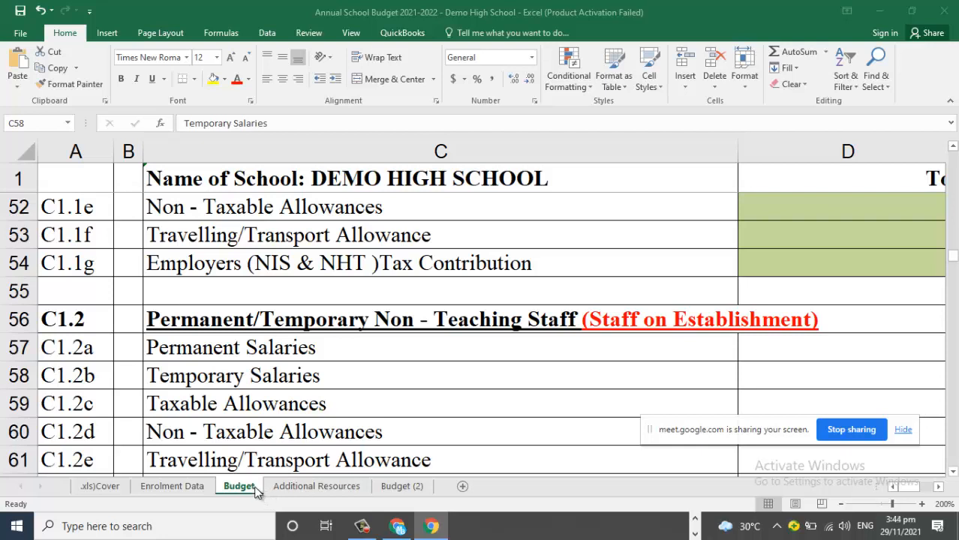
click(413, 486)
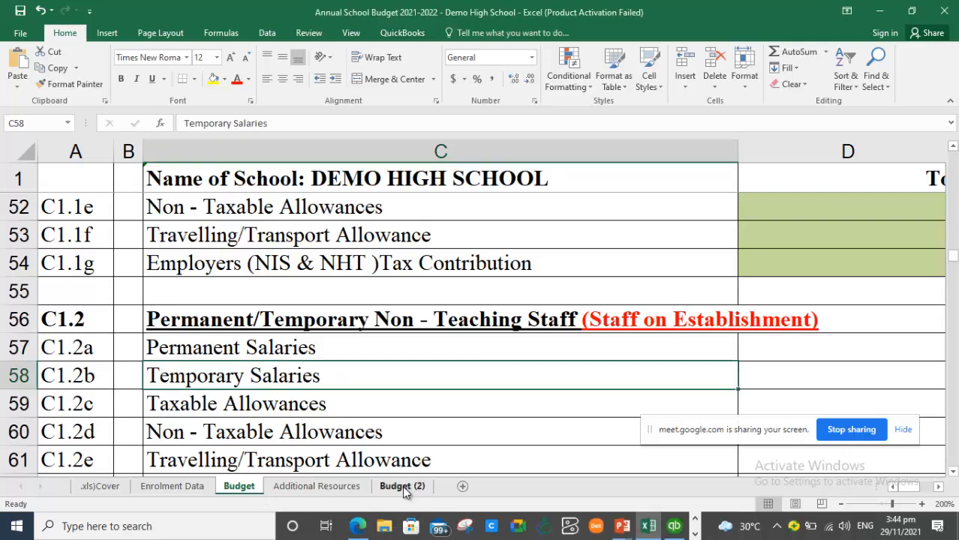
click(417, 487)
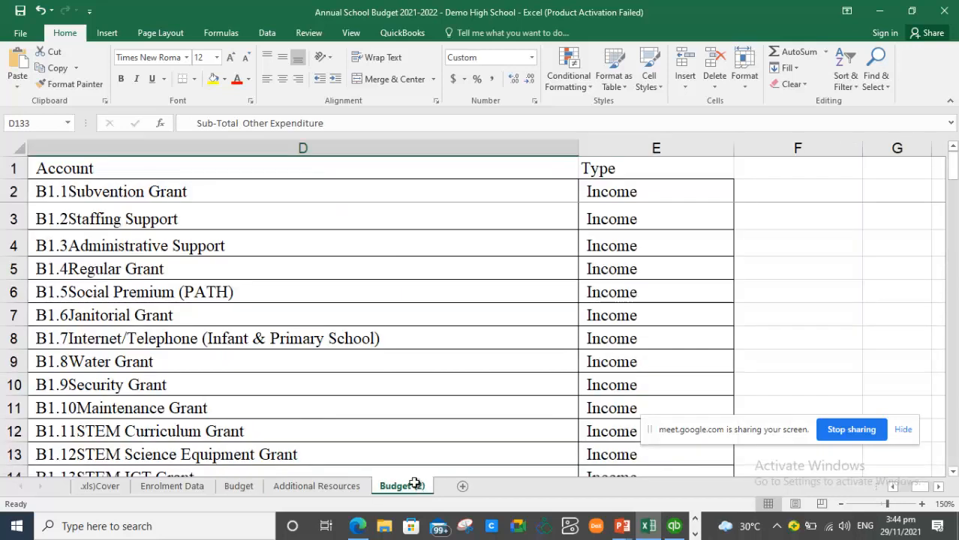
click(181, 311)
key(Up)
key(Up)
key(Up)
key(Up)
key(Up)
key(Up)
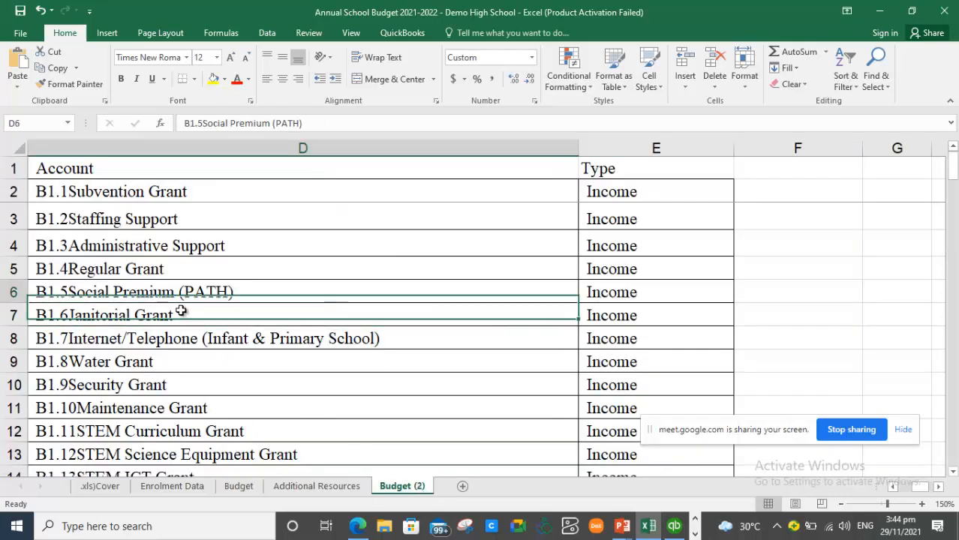
key(Down)
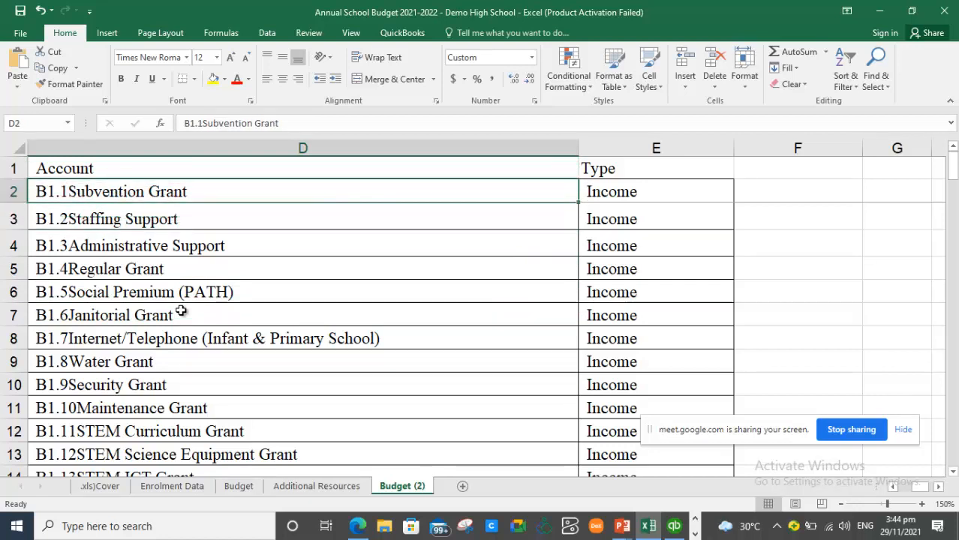
key(Up)
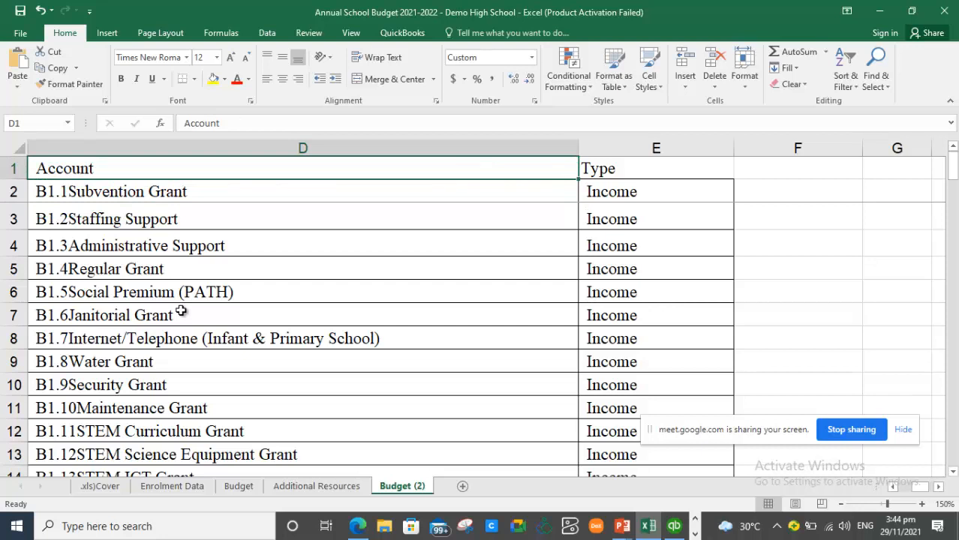
key(Down)
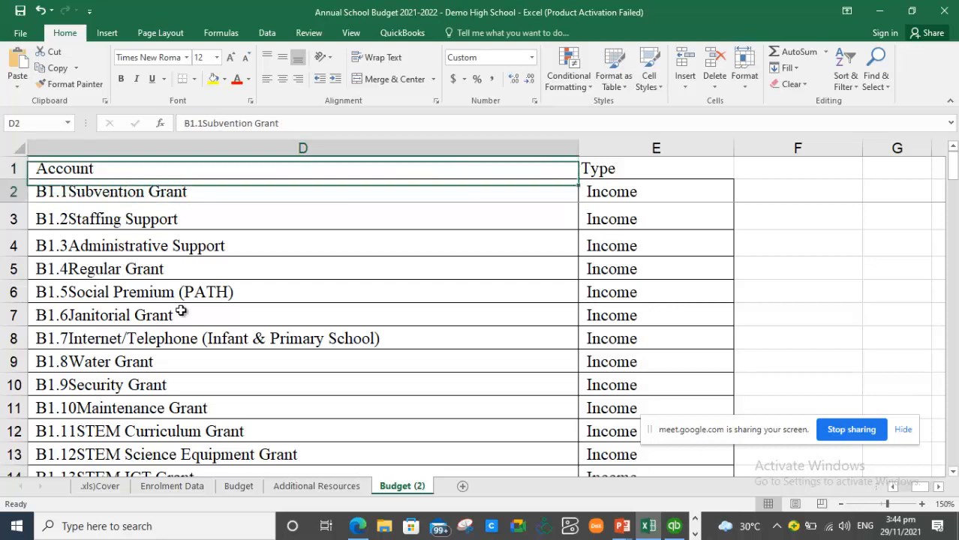
key(Up)
key(Down)
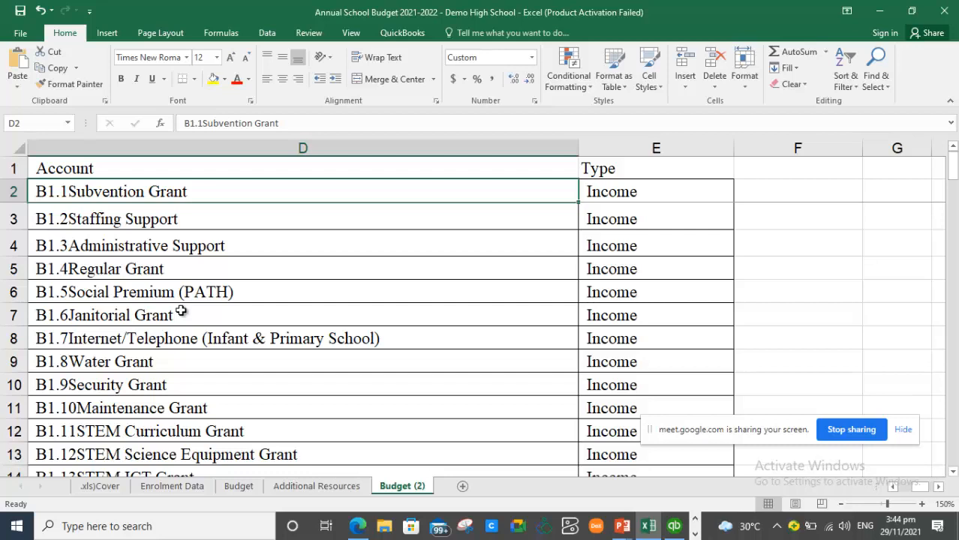
key(Down)
key(Down)
key(Down)
key(Down)
key(Down)
key(Down)
key(Down)
key(Down)
key(Down)
key(Down)
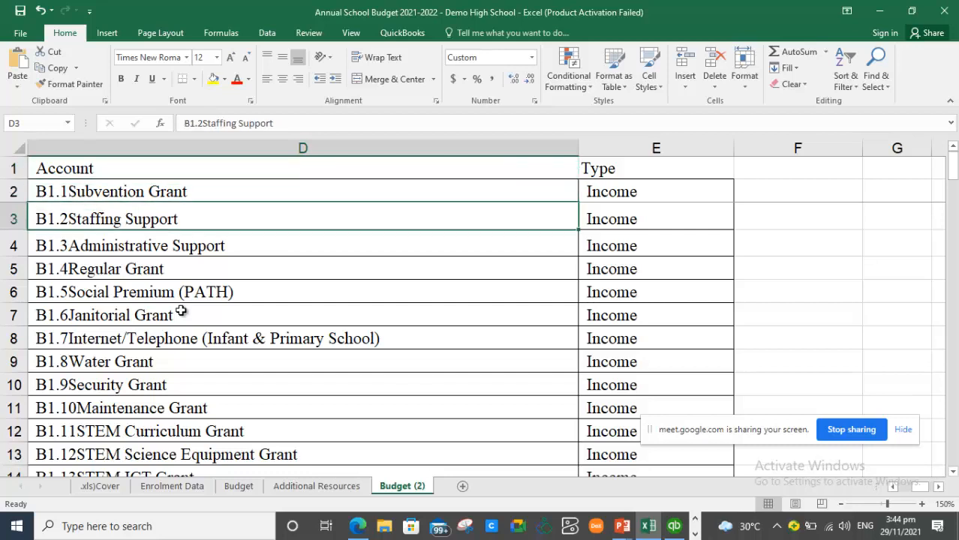
key(Down)
key(Down)
key(Down)
key(Down)
key(Down)
key(Up)
key(Up)
key(Up)
key(Up)
key(Up)
key(Up)
key(Up)
key(Up)
key(Up)
key(Up)
key(Up)
key(Up)
key(Up)
key(Up)
key(Up)
key(Up)
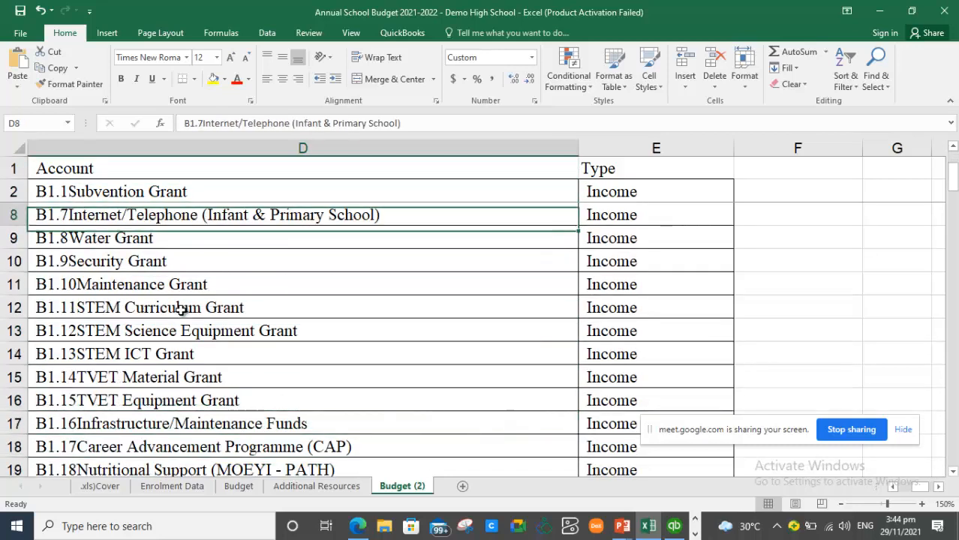
- Scan the Type column past the income entries down to the Boarding Expenditure rows
key(Right)
key(Down)
key(Down)
key(Down)
key(Down)
key(Down)
key(Down)
key(Down)
key(Down)
key(Down)
key(Down)
key(Down)
key(Down)
key(Down)
key(Down)
key(Down)
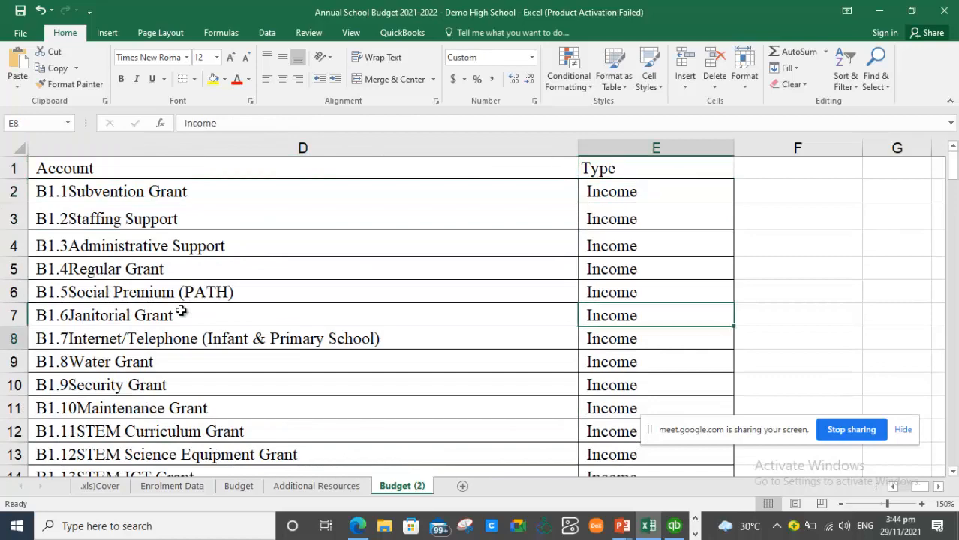
key(Down)
key(Down)
key(Down)
key(Down)
key(Down)
key(Down)
key(Down)
key(Down)
key(Down)
key(Down)
key(Down)
key(Down)
key(Down)
key(Down)
key(Down)
key(Down)
key(Down)
key(Down)
key(Down)
key(Down)
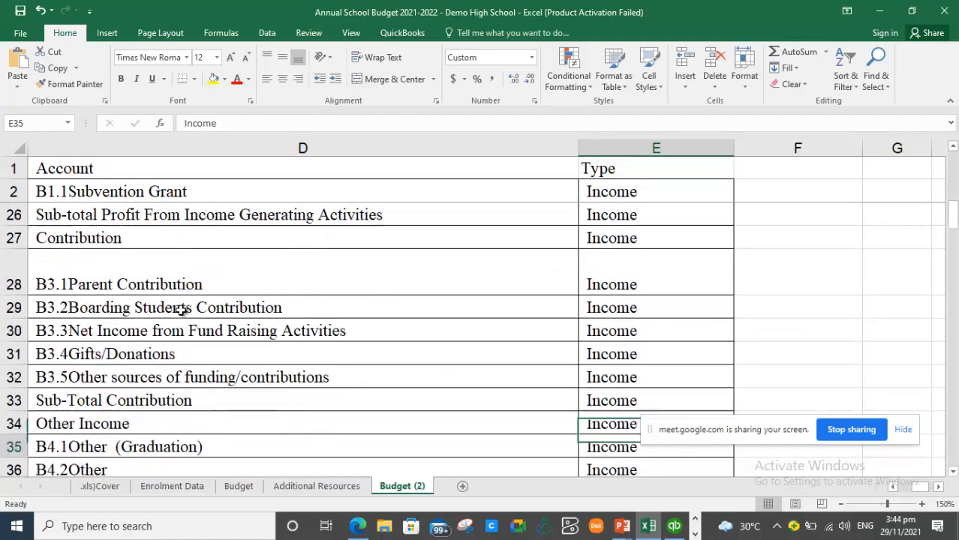
key(Down)
key(Down)
key(Down)
key(Down)
key(Down)
key(Down)
key(Down)
key(Down)
key(Down)
key(Down)
key(Down)
key(Down)
key(Down)
key(Down)
key(Down)
key(Down)
key(Down)
key(Down)
key(Down)
key(Down)
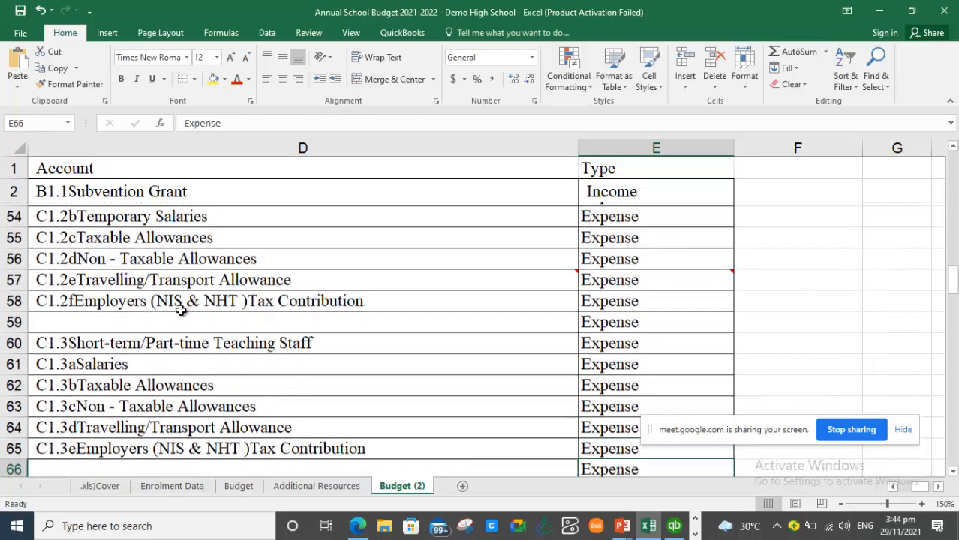
key(Down)
key(Down)
key(Down)
key(Down)
key(Down)
key(Down)
key(Down)
key(Down)
key(Down)
key(Down)
key(Down)
key(Down)
key(Down)
key(Down)
key(Down)
key(Down)
key(Down)
key(Down)
key(Down)
key(Down)
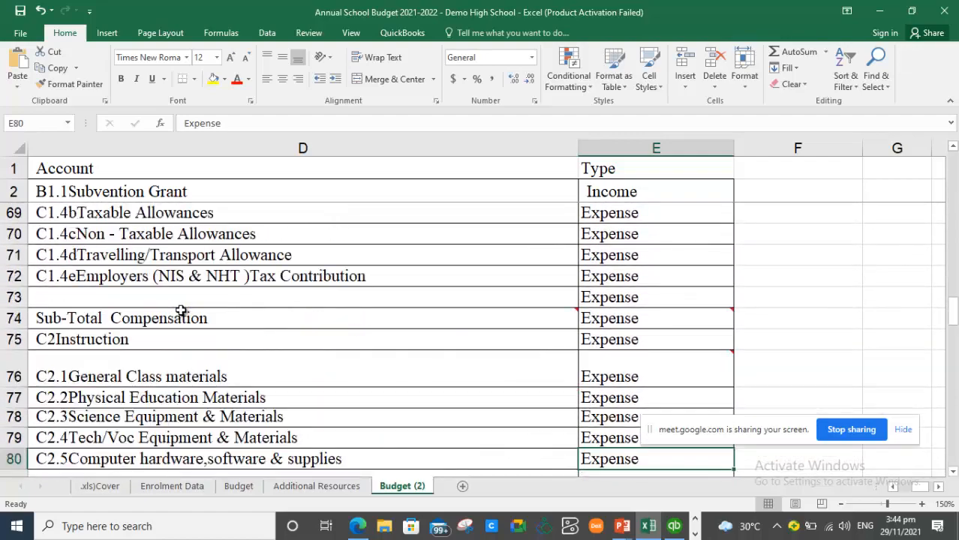
key(Down)
key(Down)
key(Down)
key(Down)
key(Down)
key(Down)
key(Down)
key(Down)
key(Down)
key(Down)
key(Down)
key(Down)
key(Down)
key(Down)
key(Down)
key(Down)
key(Down)
key(Down)
key(Down)
key(Down)
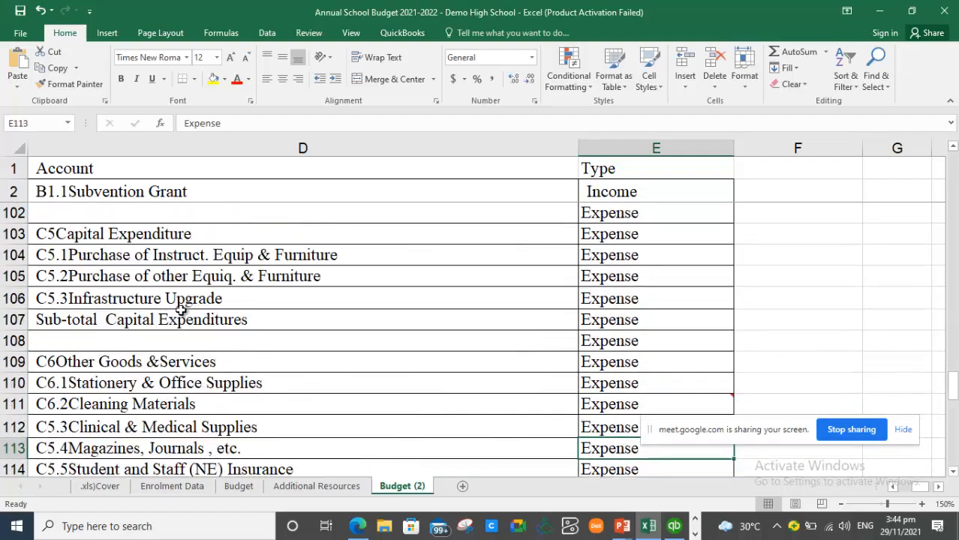
key(Down)
key(Down)
key(Down)
key(Down)
key(Down)
key(Down)
key(Down)
key(Down)
key(Down)
key(Down)
key(Down)
key(Down)
key(Down)
key(Down)
key(Down)
key(Down)
key(Down)
key(Down)
key(Down)
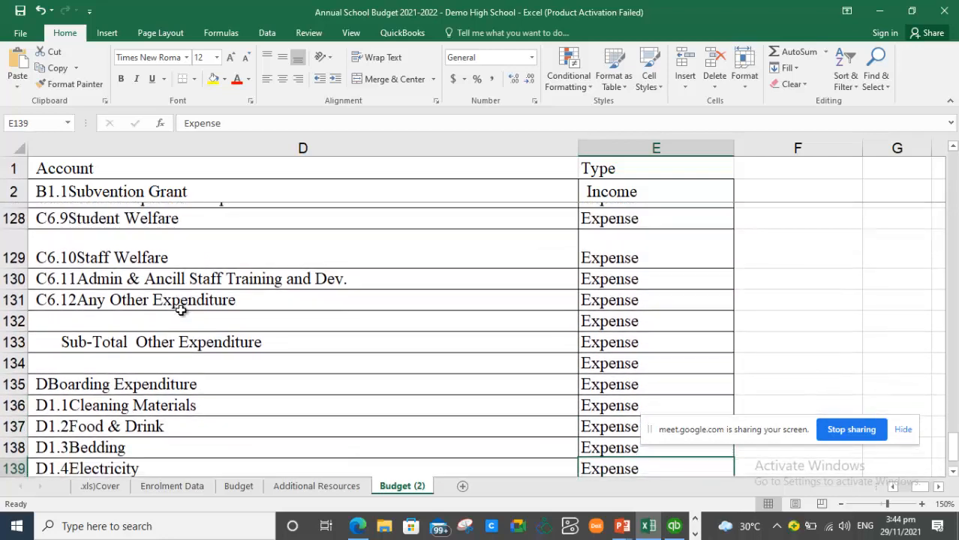
key(Down)
key(Down)
key(Down)
key(Down)
key(Up)
key(Up)
key(Up)
key(Up)
key(Up)
key(Up)
key(Down)
key(Down)
key(Down)
key(Down)
key(Up)
key(Up)
key(Left)
key(Left)
key(Left)
key(Left)
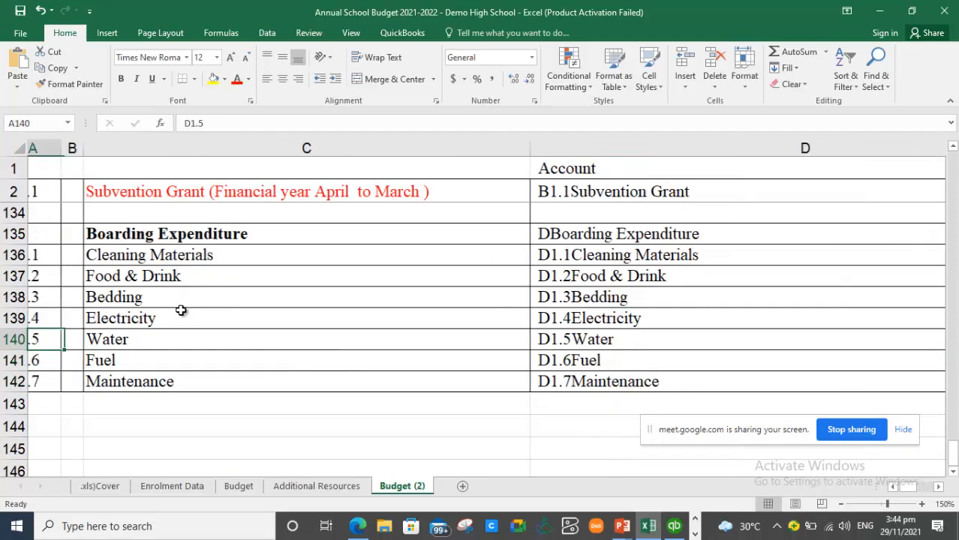
key(Up)
key(Up)
key(Up)
key(Up)
key(Up)
key(Up)
key(Up)
key(Up)
key(Up)
key(Up)
key(Up)
key(Up)
key(Up)
key(Up)
key(Up)
key(Up)
key(Up)
key(Up)
key(Up)
key(Up)
key(Up)
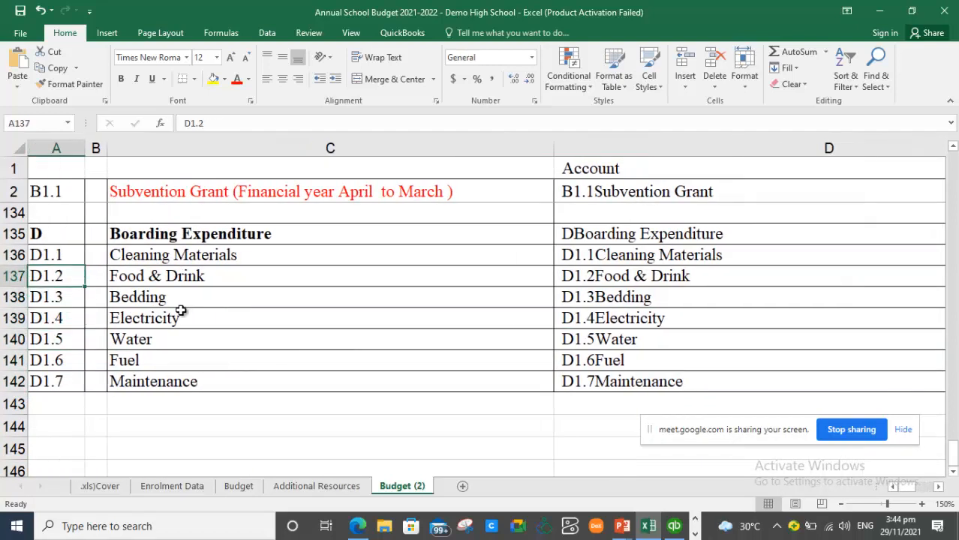
key(Up)
key(Up)
key(Up)
key(Up)
key(Up)
key(Up)
key(Up)
key(Up)
key(Up)
key(Up)
key(Up)
key(Up)
key(Up)
key(Up)
key(Up)
key(Up)
key(Up)
key(Up)
key(Up)
key(Up)
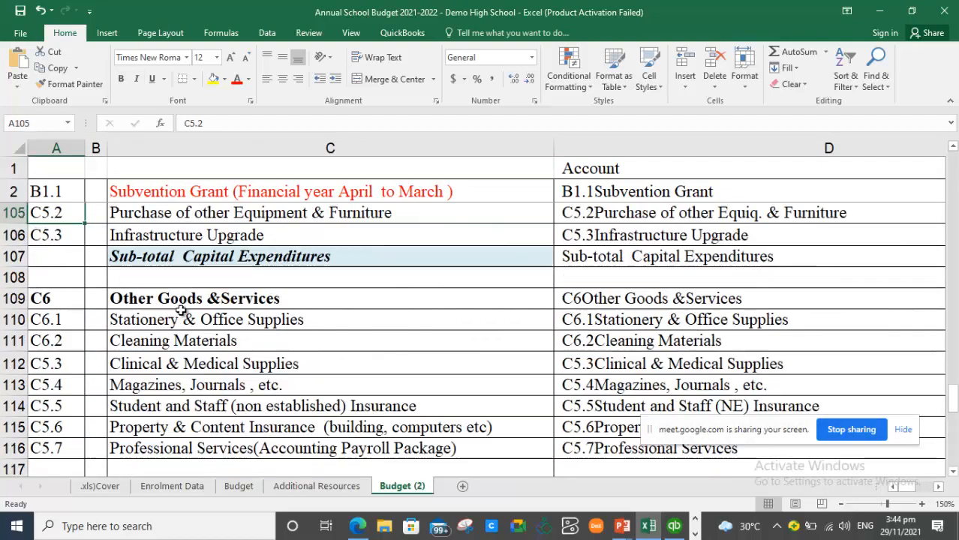
key(Up)
key(Up)
key(Up)
key(Up)
key(Up)
key(Up)
key(Up)
key(Up)
key(Up)
key(Up)
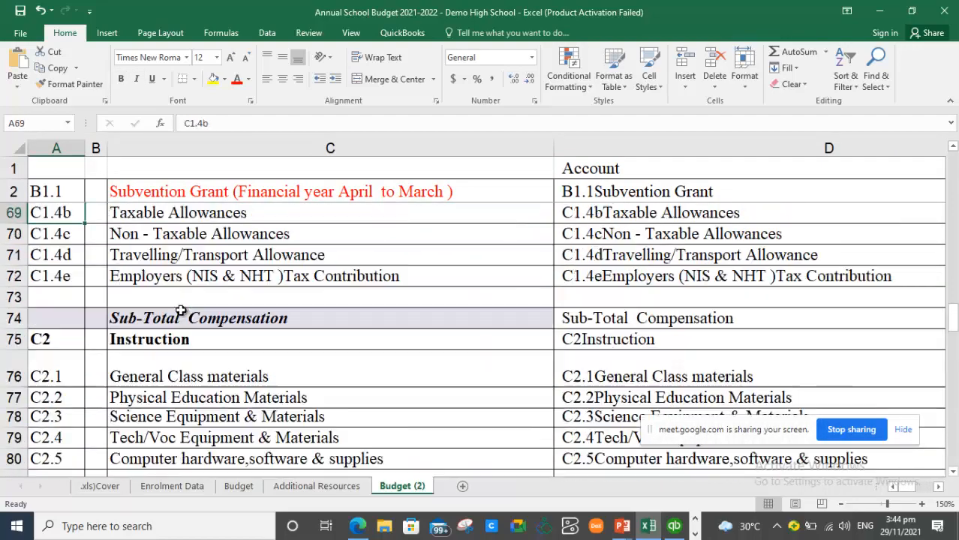
key(Right)
key(Right)
key(Right)
key(Right)
key(Right)
key(Left)
key(Left)
key(Left)
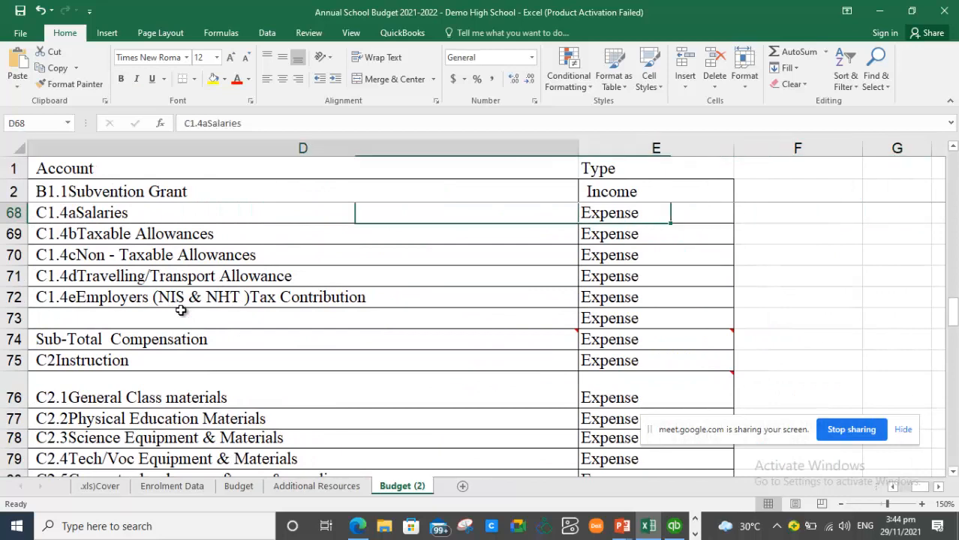
key(Right)
key(Right)
key(Left)
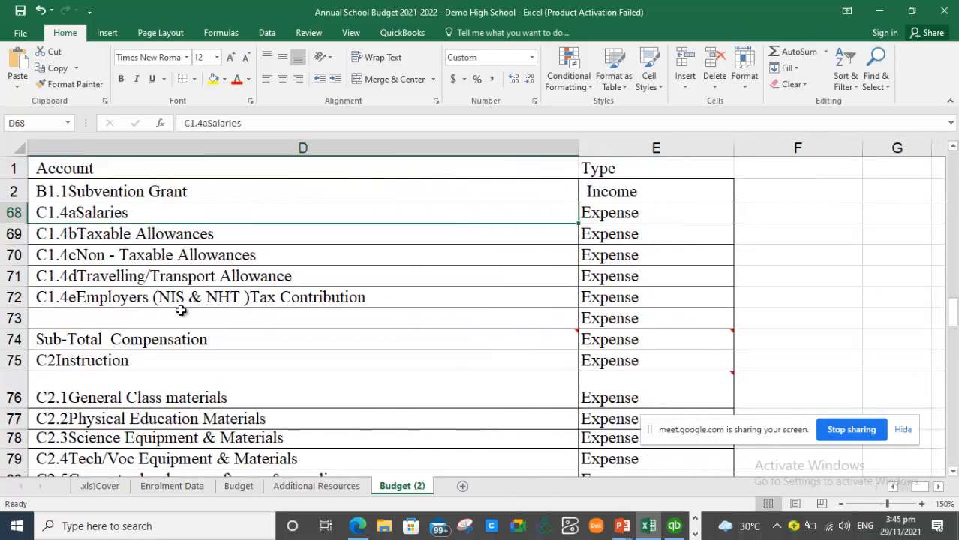
click(610, 169)
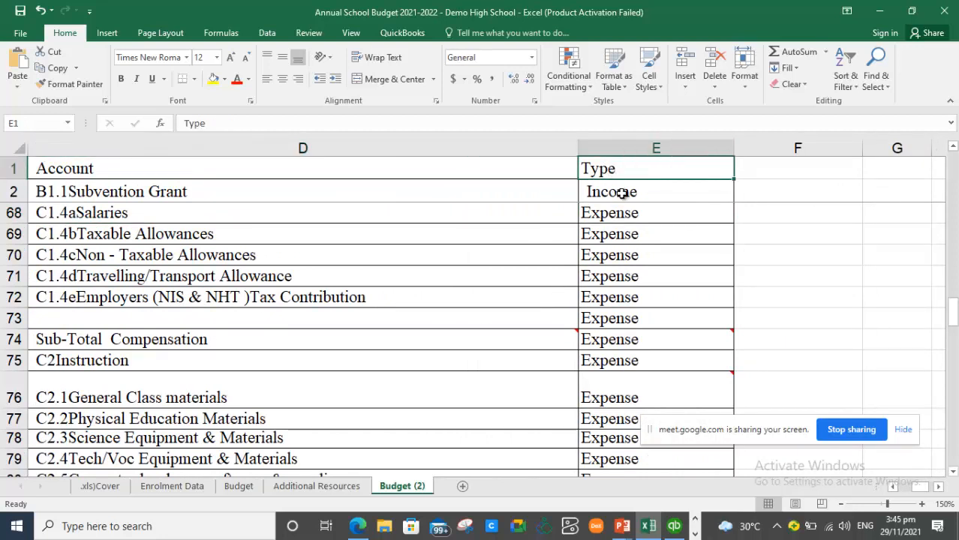
click(622, 193)
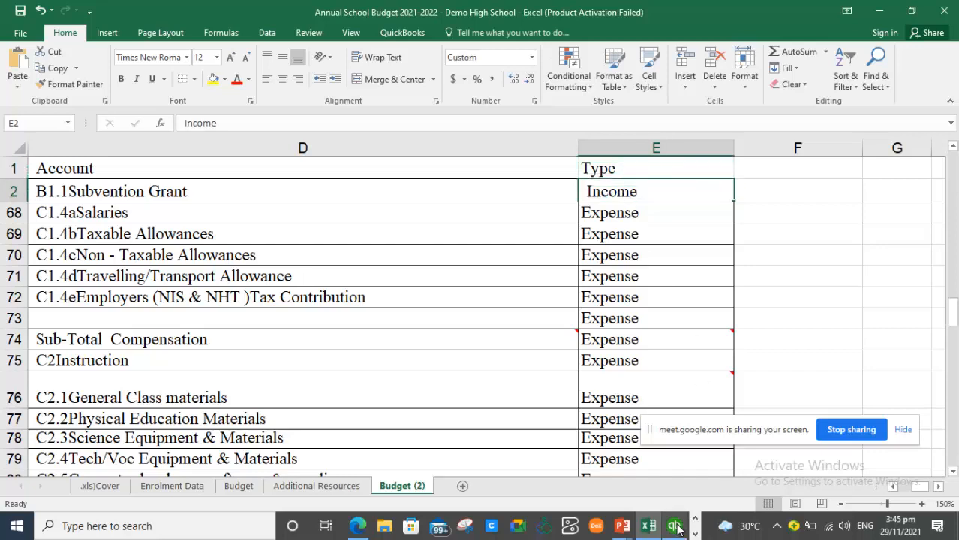
click(675, 526)
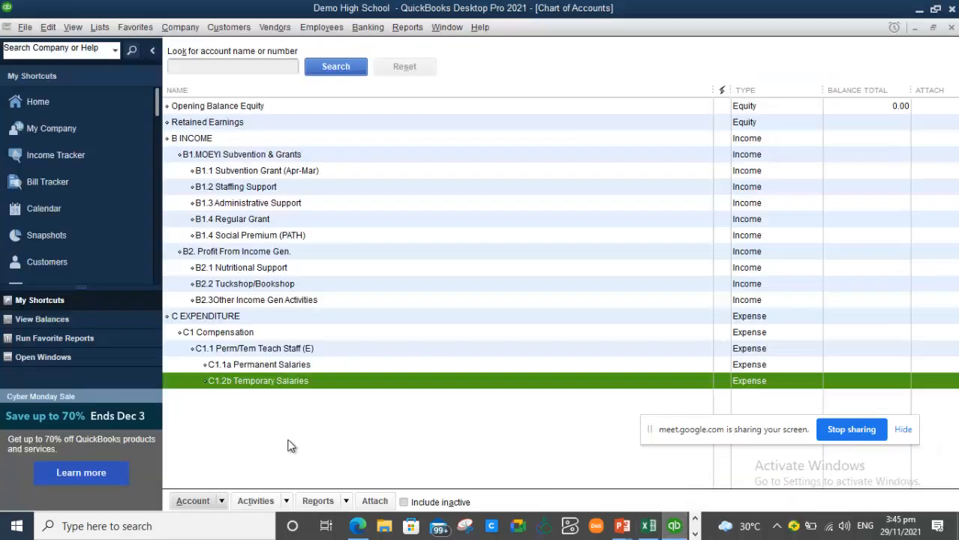
- Open and close the Account menu twice, selecting the B2.3 Other Income Gen Activities row between
click(222, 501)
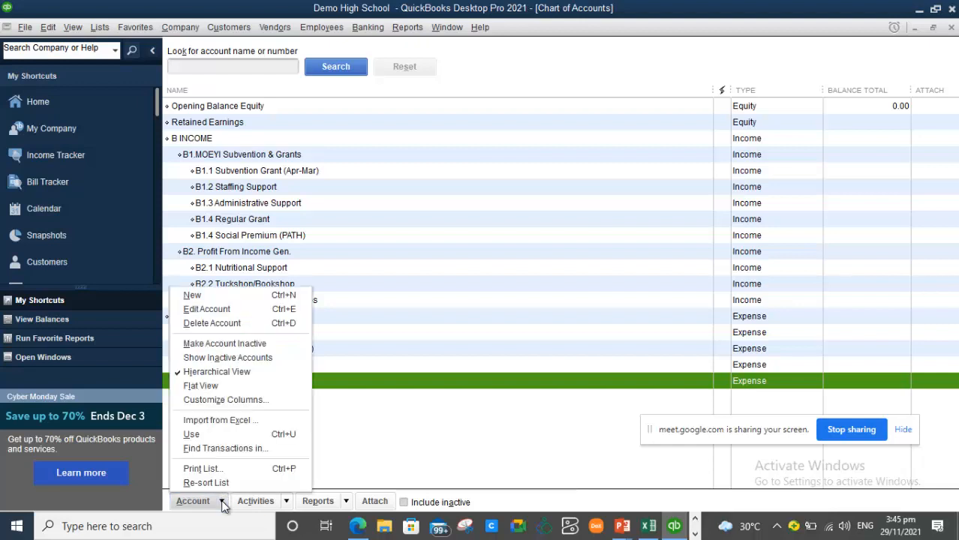
click(234, 421)
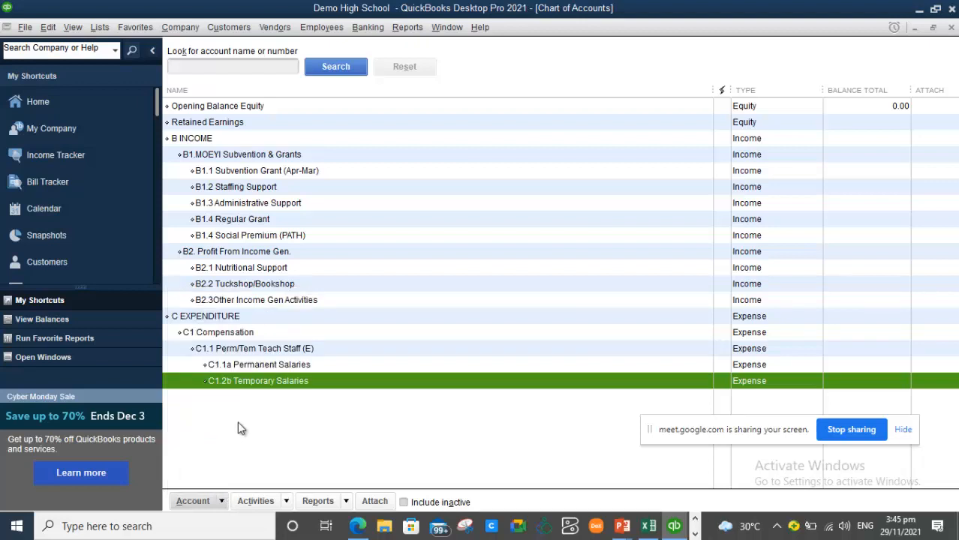
click(515, 306)
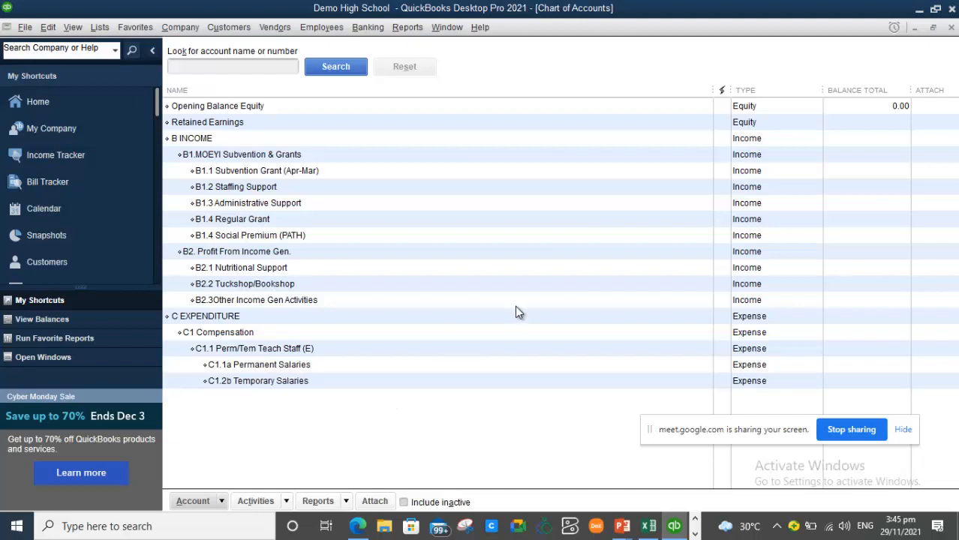
click(221, 498)
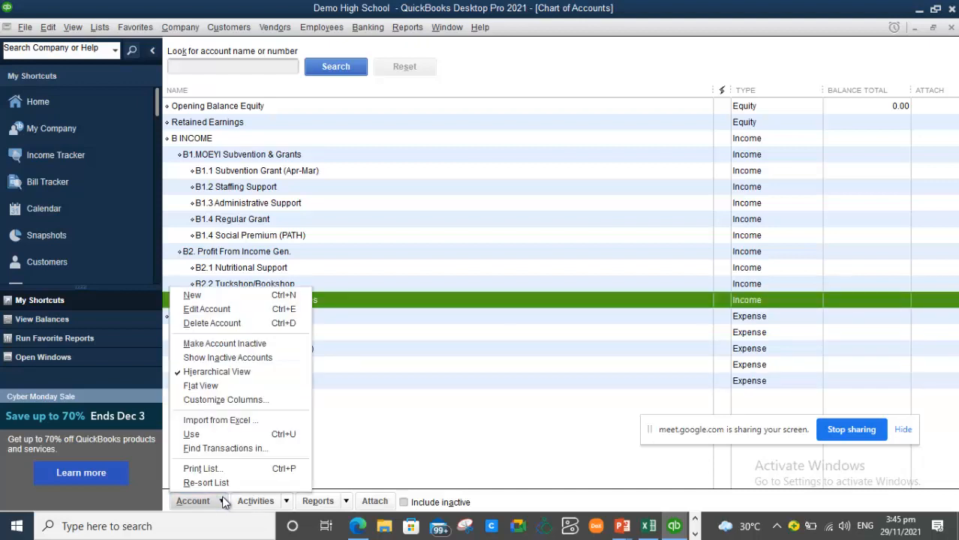
click(246, 420)
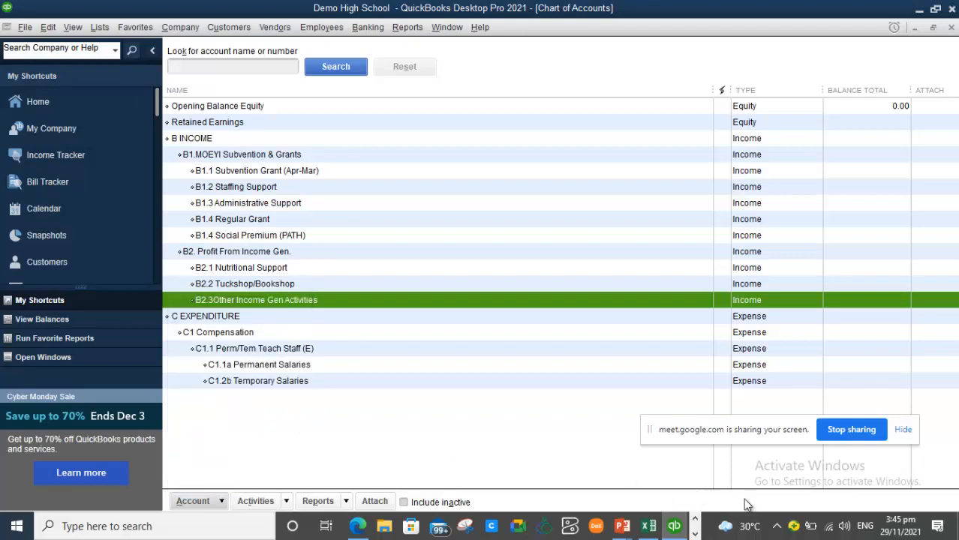
- Close the Excel budget workbook, saving its changes
click(650, 528)
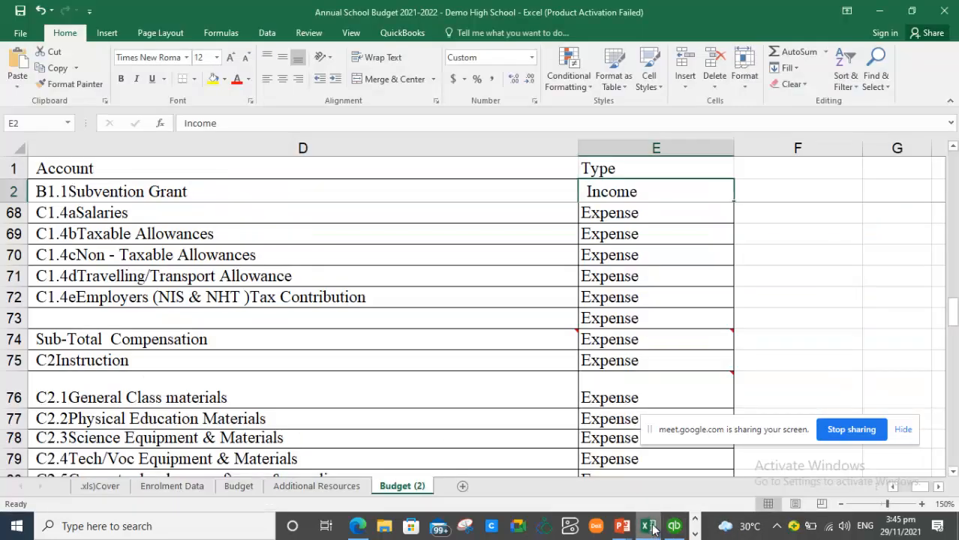
click(530, 278)
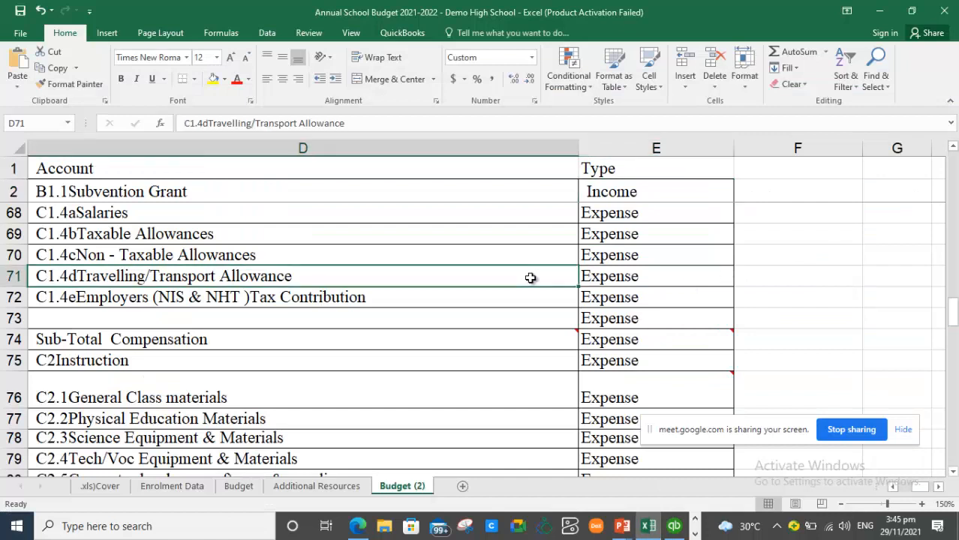
click(945, 12)
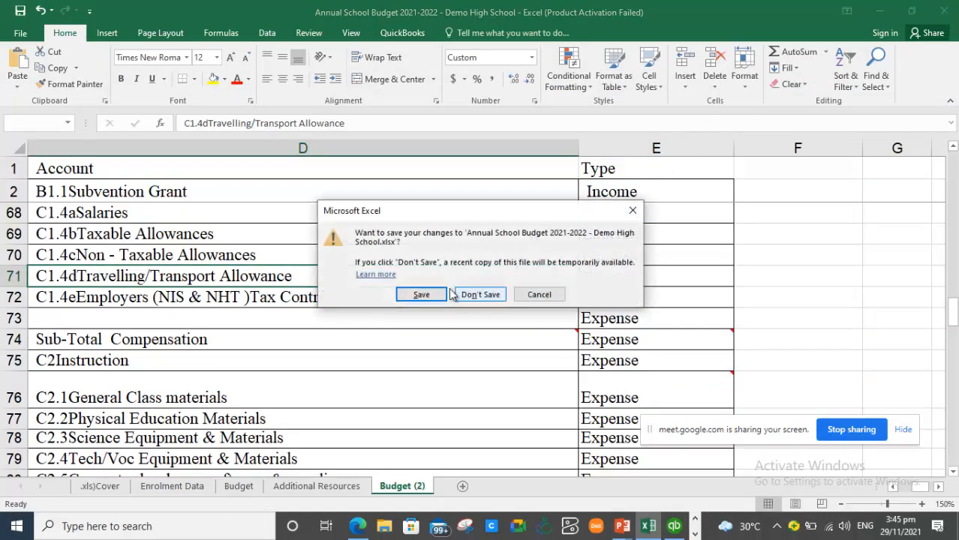
click(432, 293)
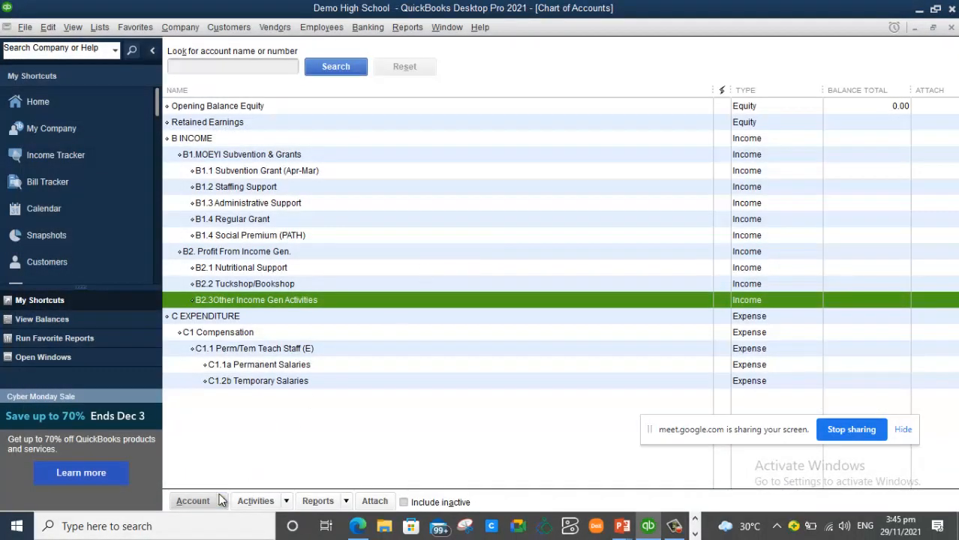
- Reopen the Chart of Accounts and choose Account > Import from Excel
click(222, 499)
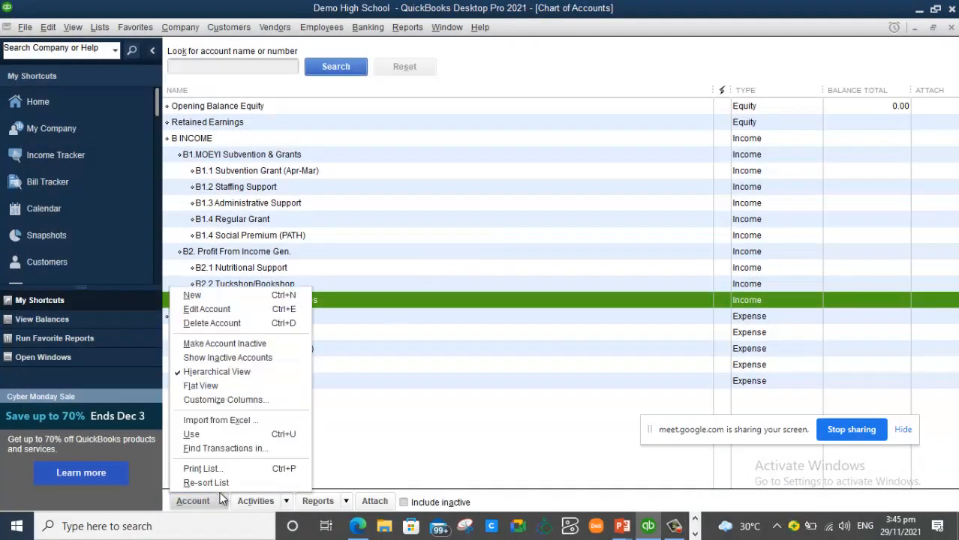
click(224, 424)
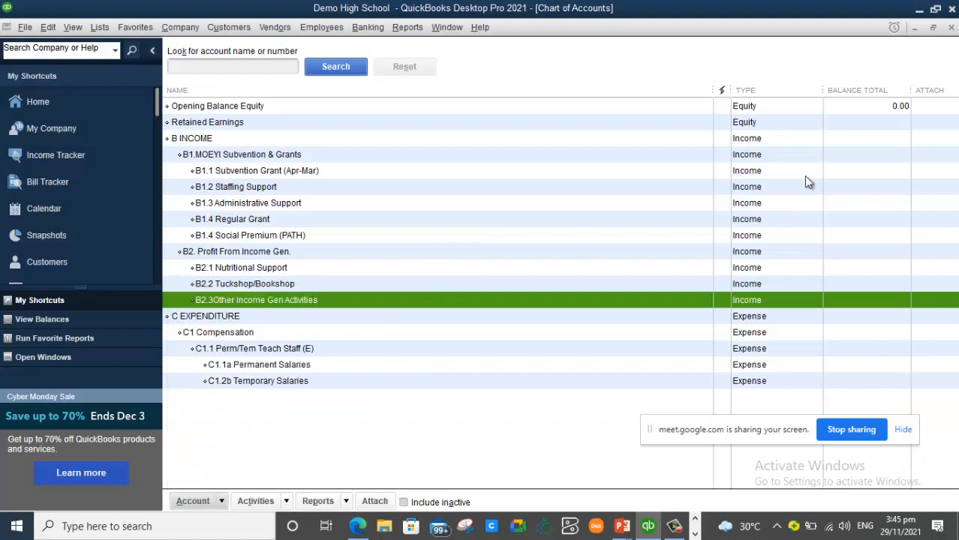
click(952, 27)
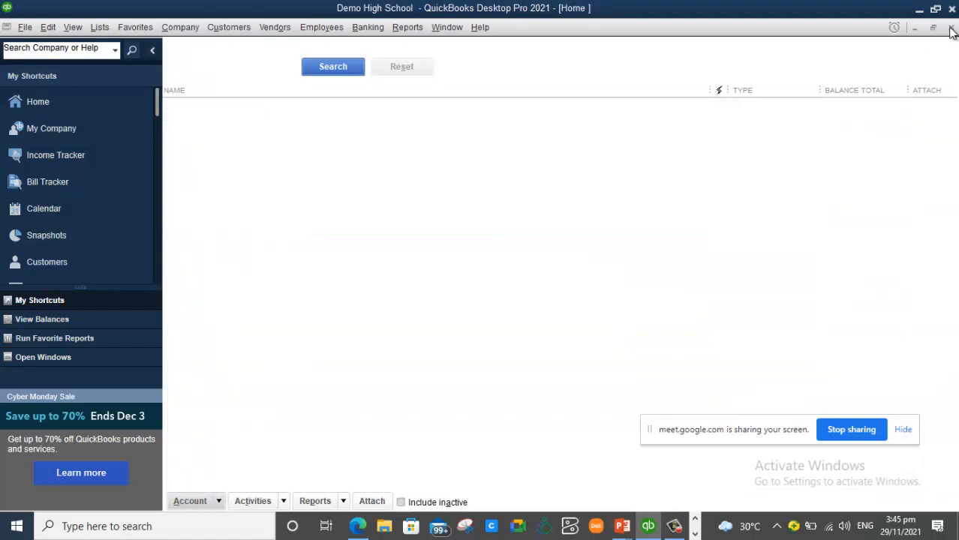
click(802, 99)
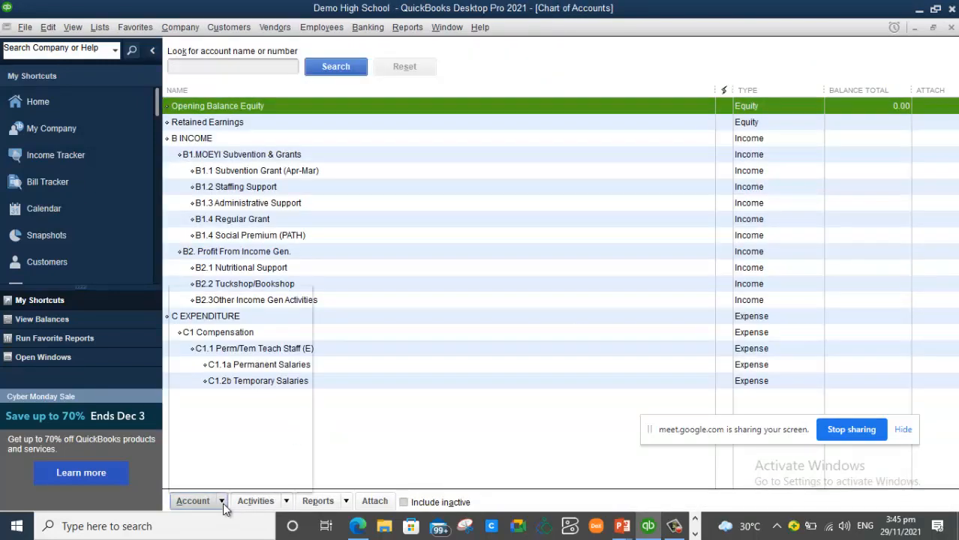
click(224, 508)
click(234, 422)
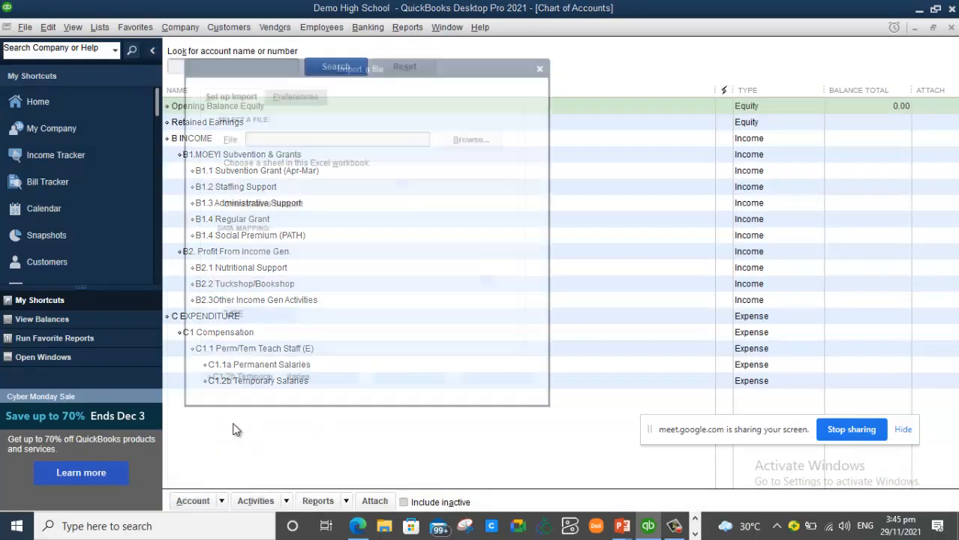
- Browse to MICROBOOKS ACADEMY in Details view and pick the Annual School Budget 2021-2022 - Demo High School workbook
click(470, 137)
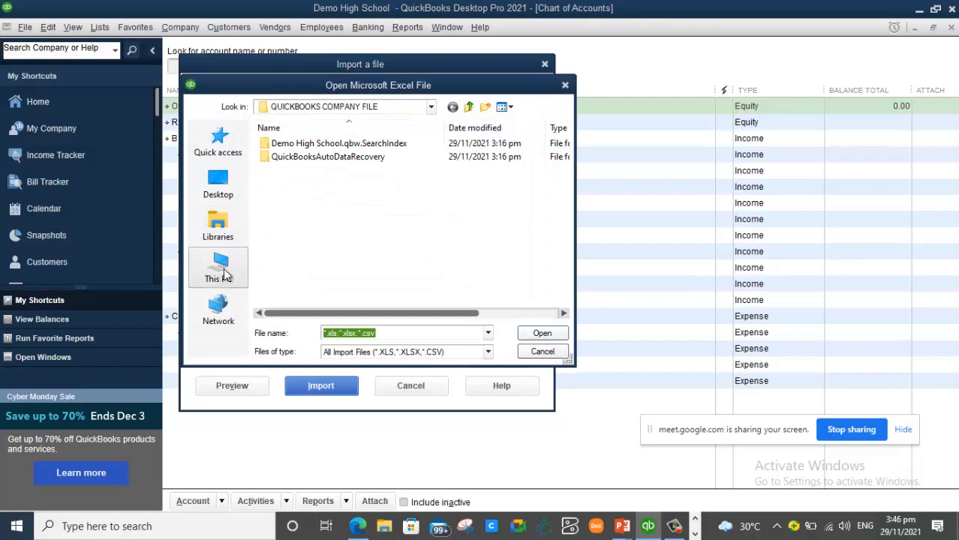
click(468, 107)
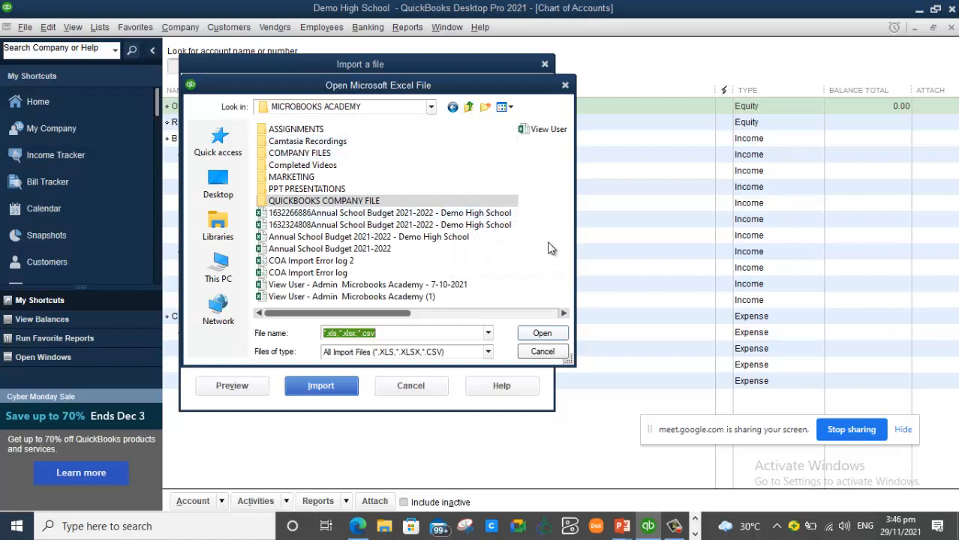
right_click(507, 262)
mouse_move(579, 274)
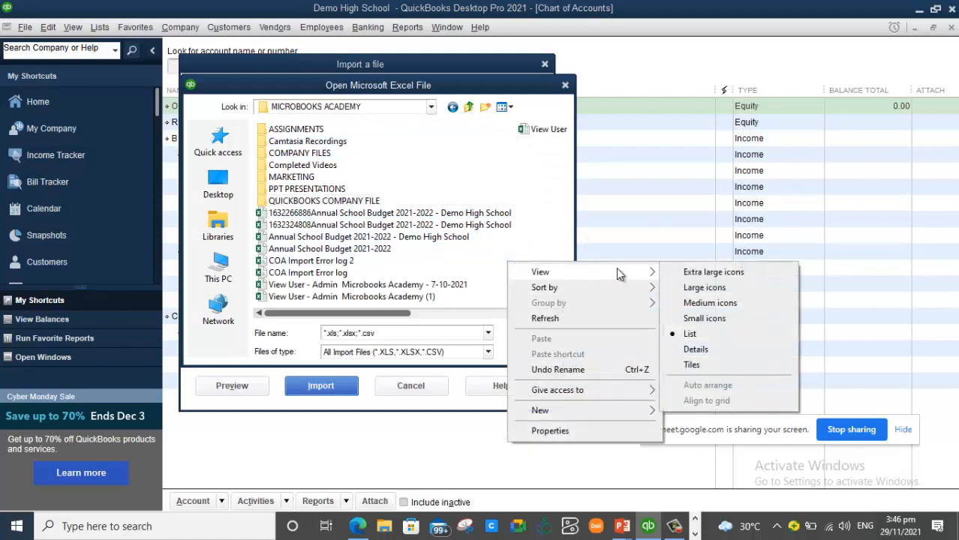
click(707, 349)
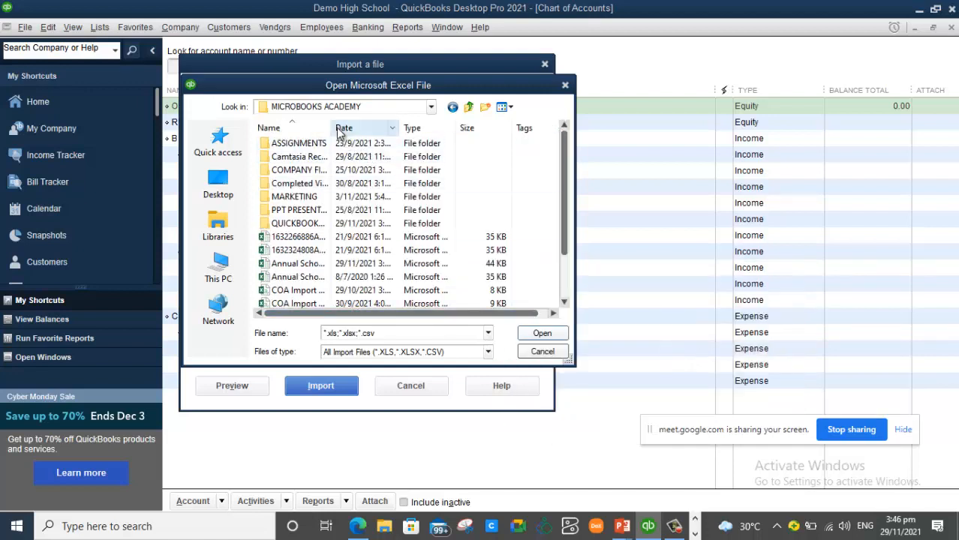
drag(333, 127, 409, 120)
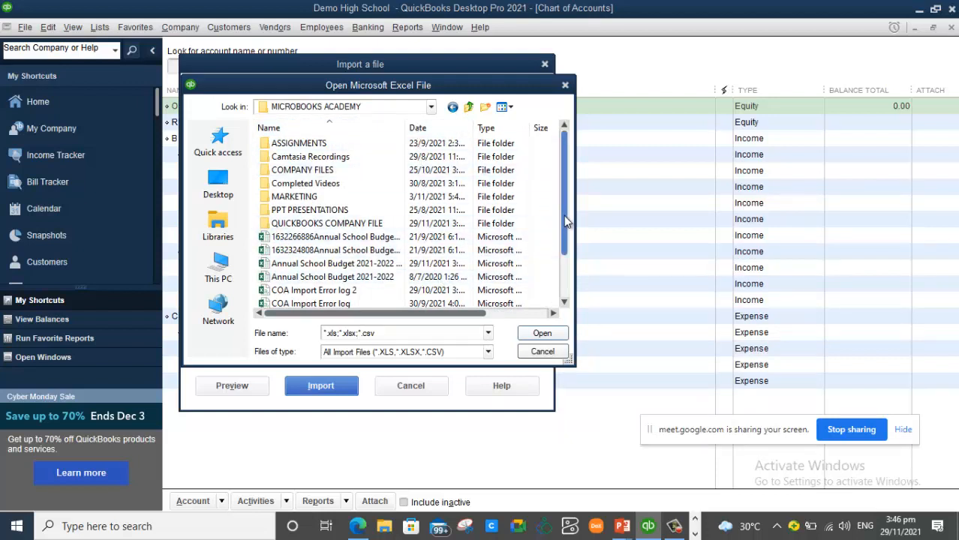
scroll(564, 218, down, 2)
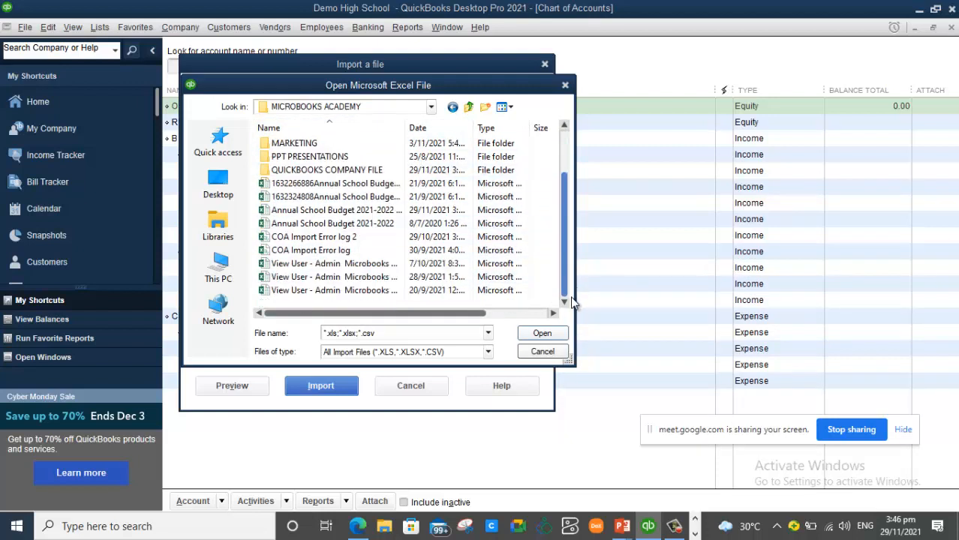
click(417, 213)
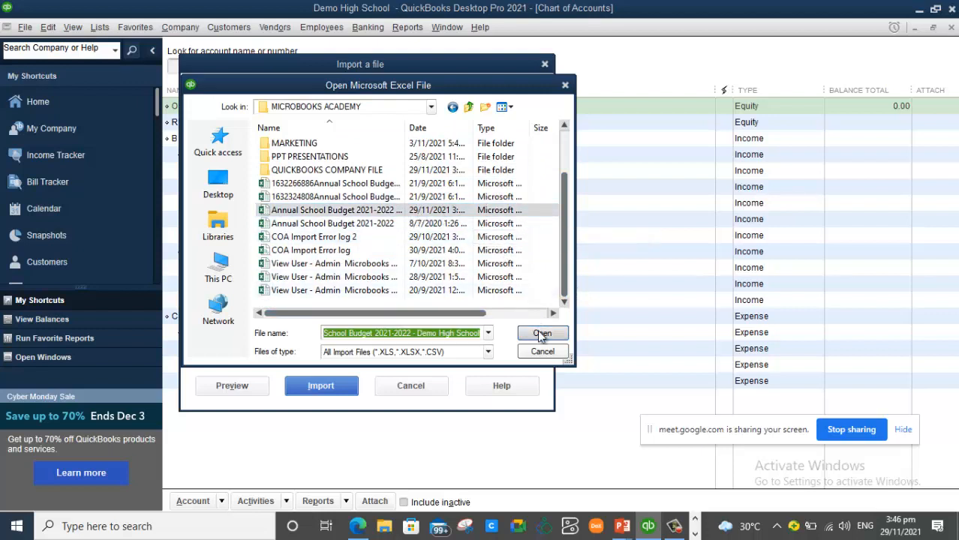
click(540, 333)
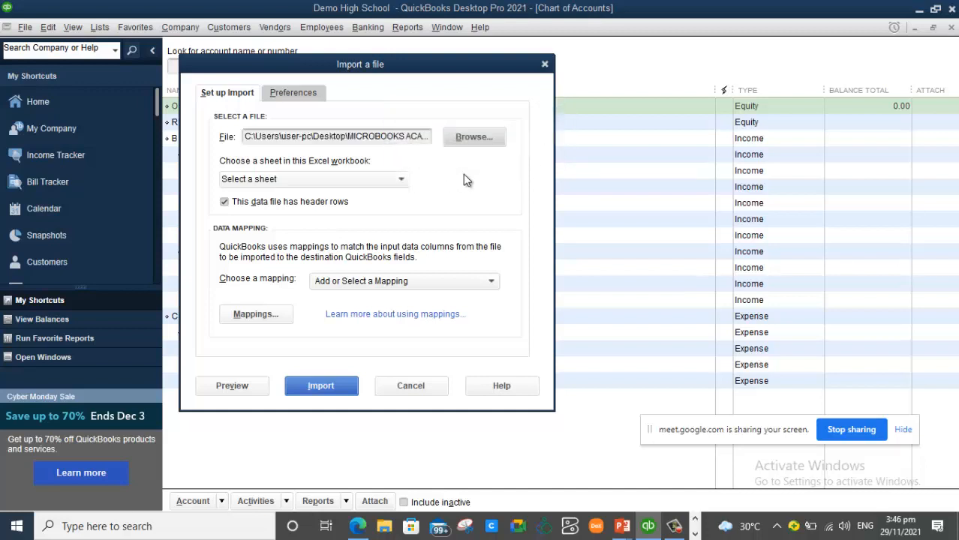
- Choose the Budget (2) sheet and an <Add New> mapping, opening the Mappings editor
click(399, 181)
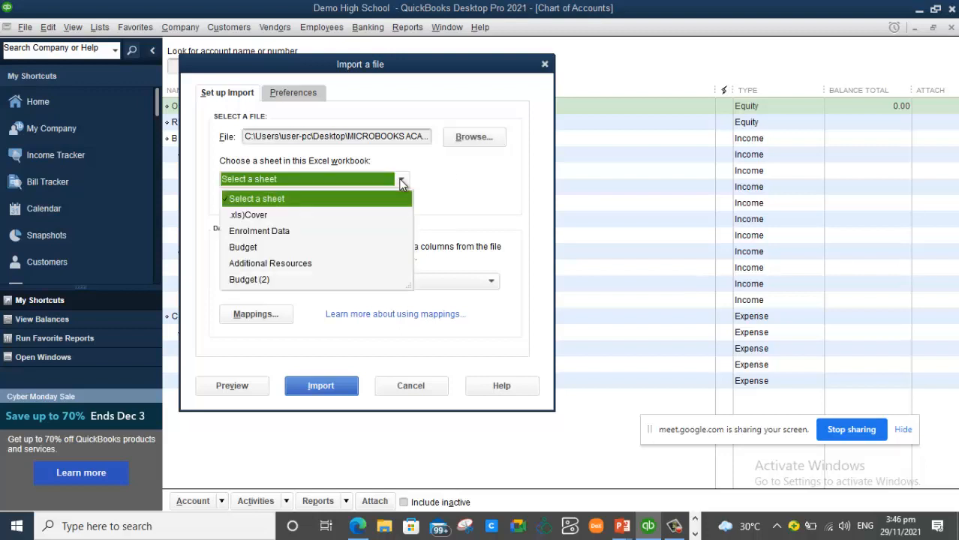
click(256, 280)
click(399, 282)
click(351, 317)
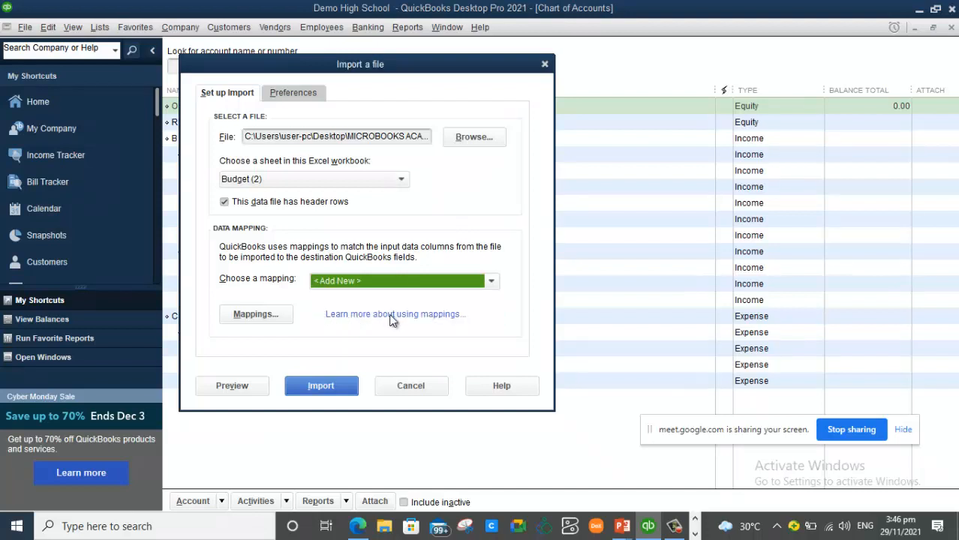
key(Tab)
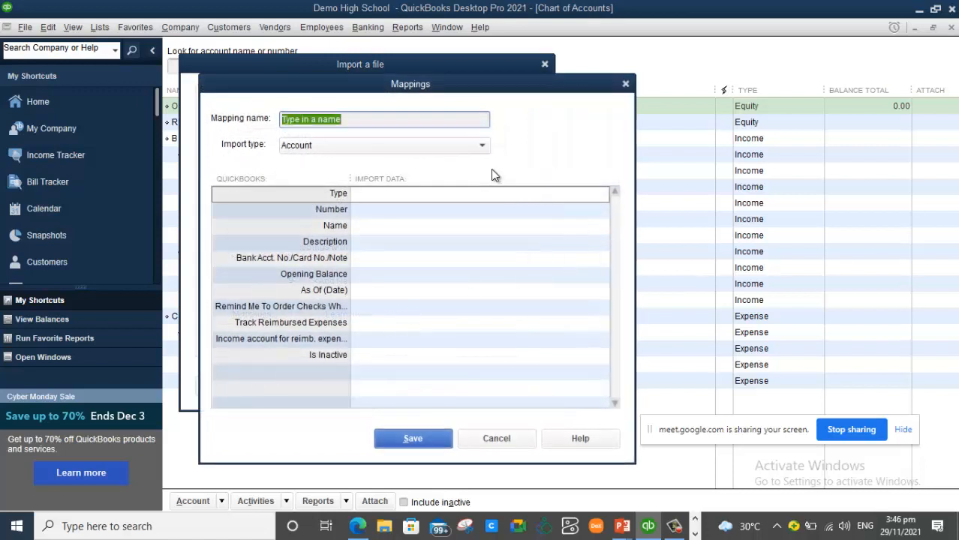
- Map the Type field to the Type column, and Name and Description to the Account column
click(440, 193)
click(439, 194)
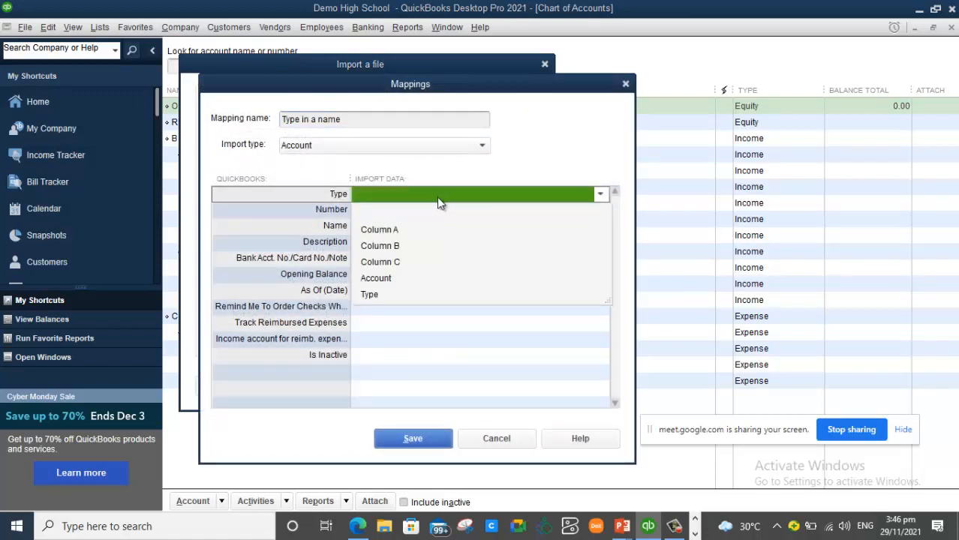
click(380, 297)
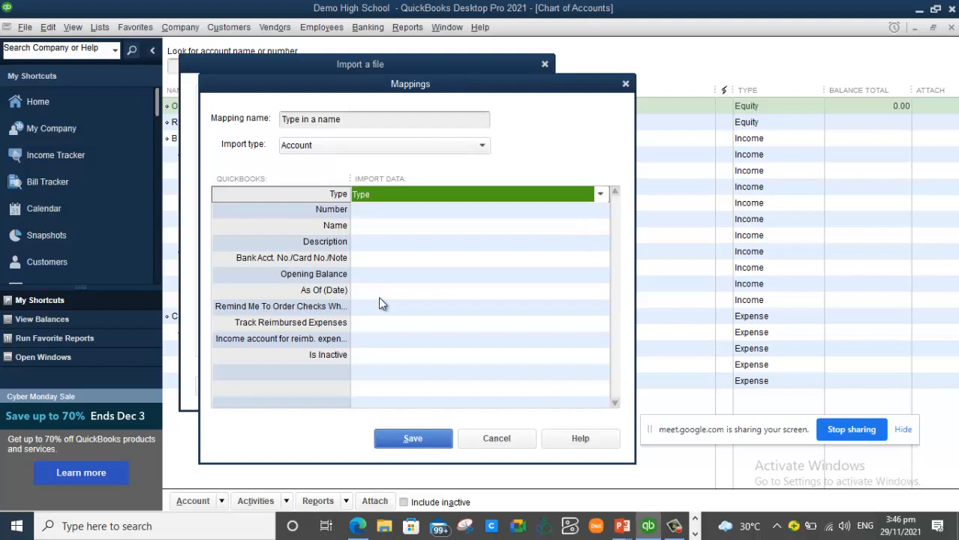
click(415, 225)
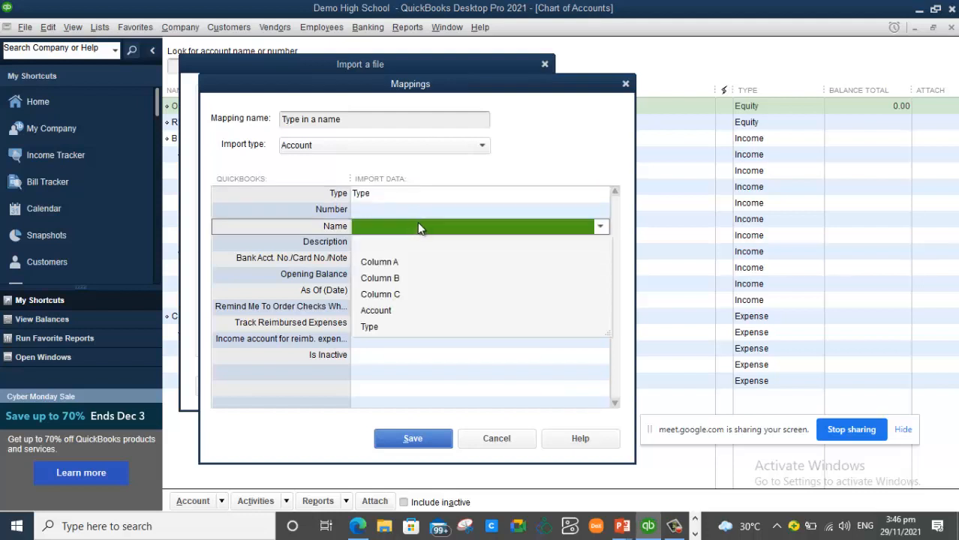
click(390, 310)
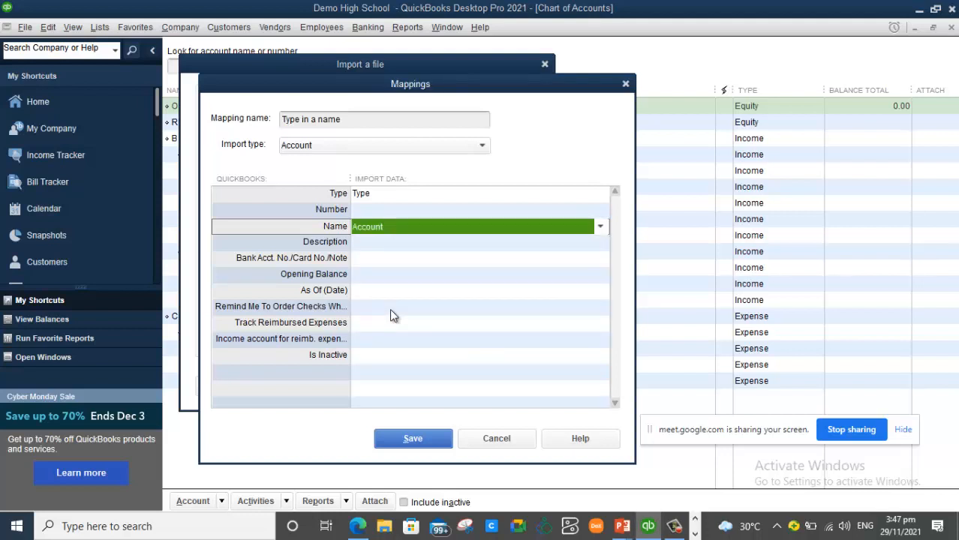
click(414, 243)
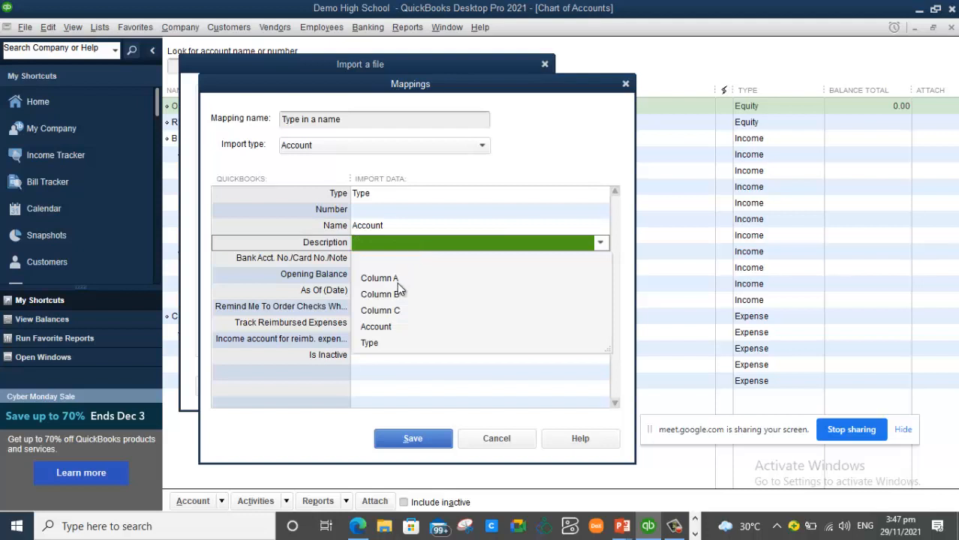
click(391, 328)
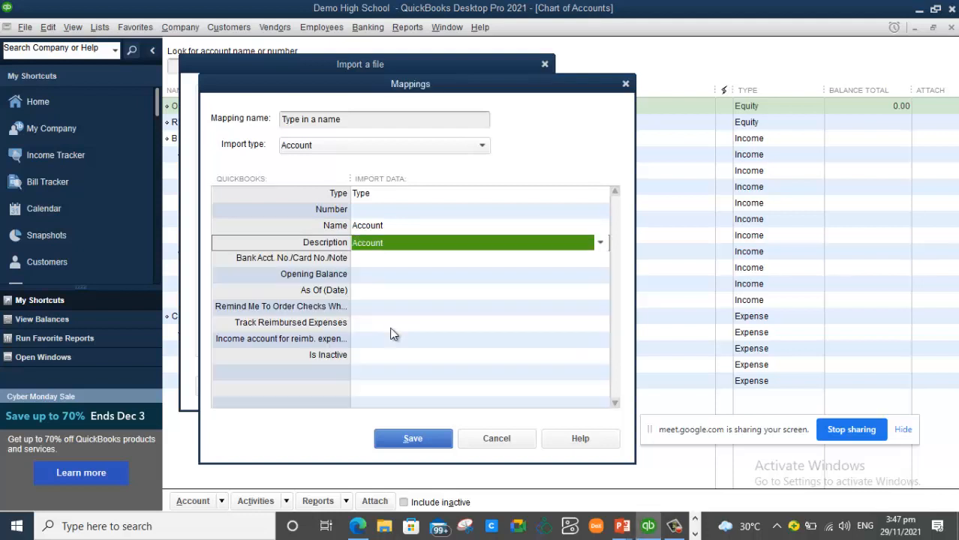
- Name the mapping 'Demo high school map' and save it
drag(342, 120, 180, 109)
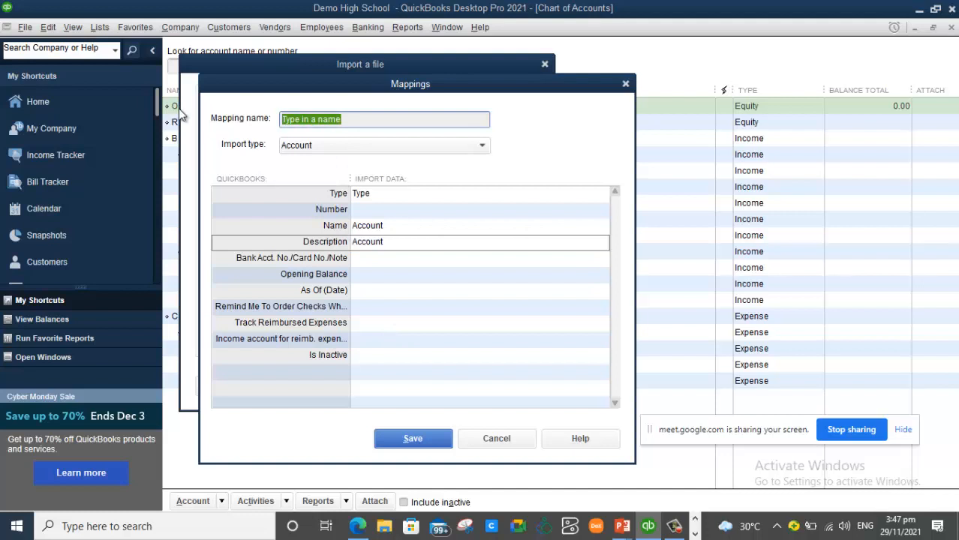
text(Demo high)
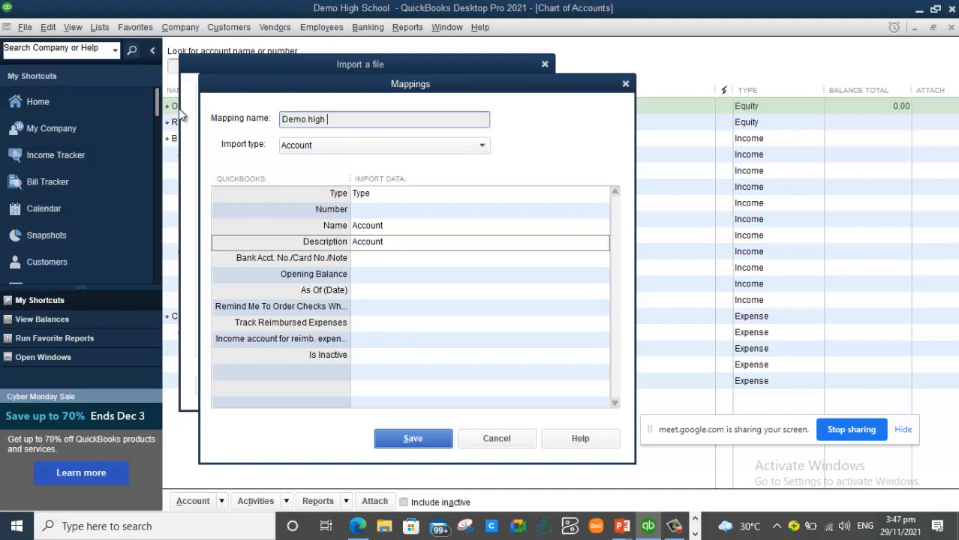
text( school map)
click(413, 439)
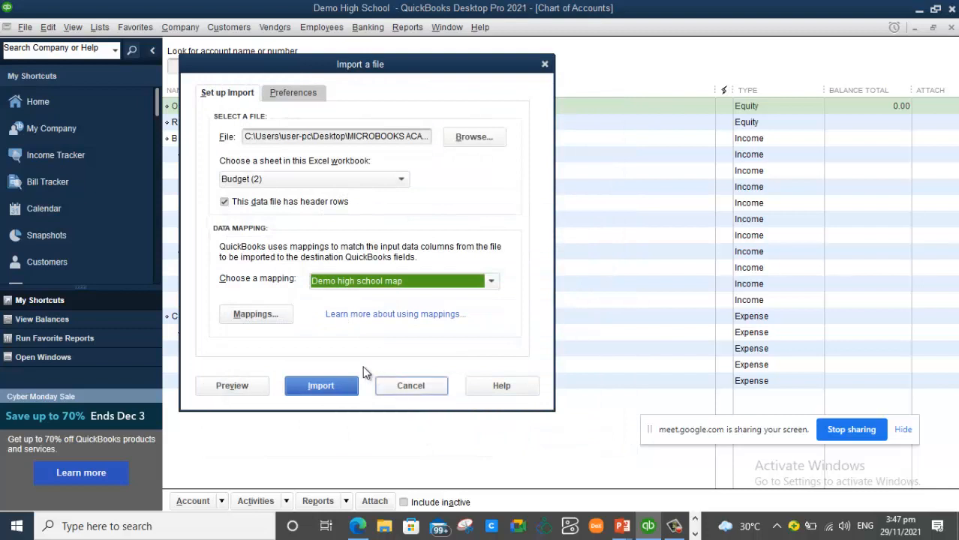
- Start the budget import, confirm continuing, and dismiss the Office Activation Wizard
click(334, 387)
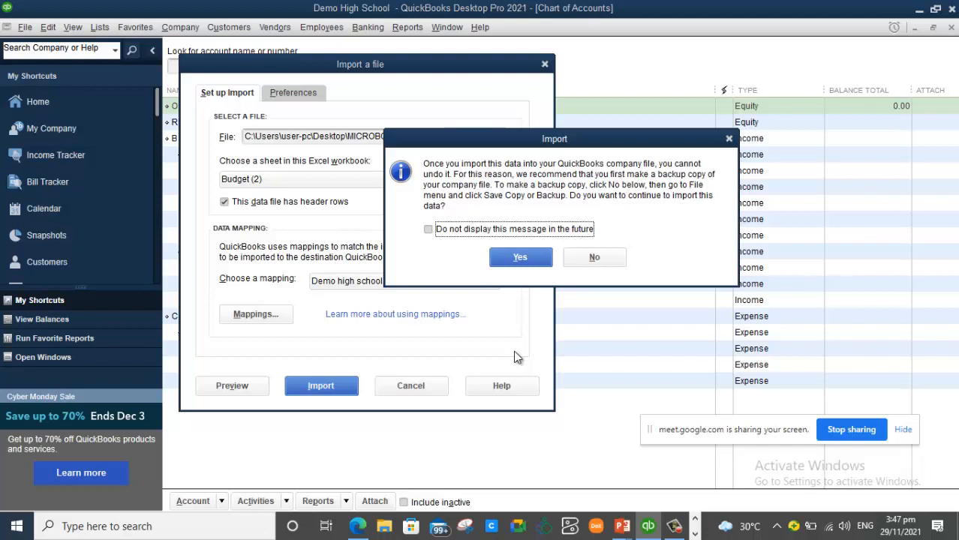
click(534, 260)
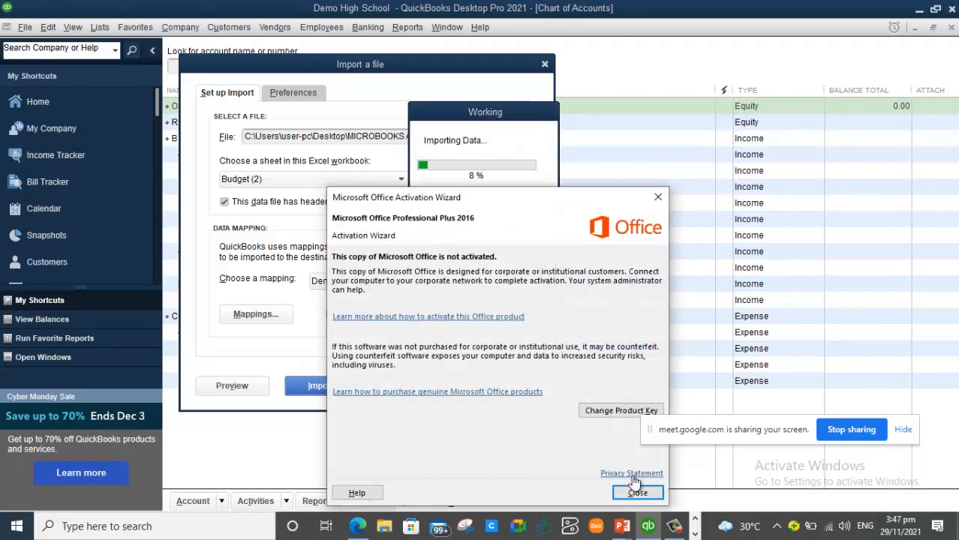
click(639, 493)
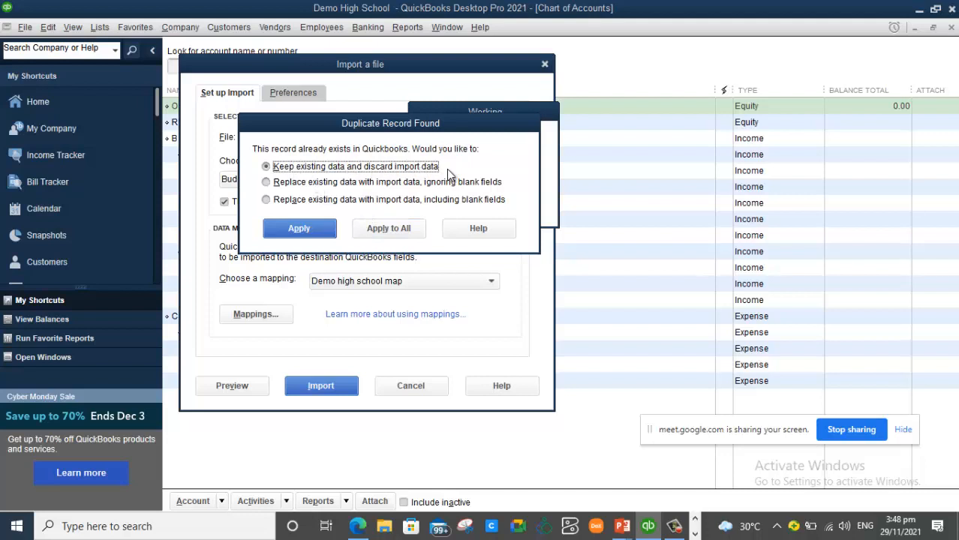
- Keep existing data for all duplicate records using Apply to All
click(394, 228)
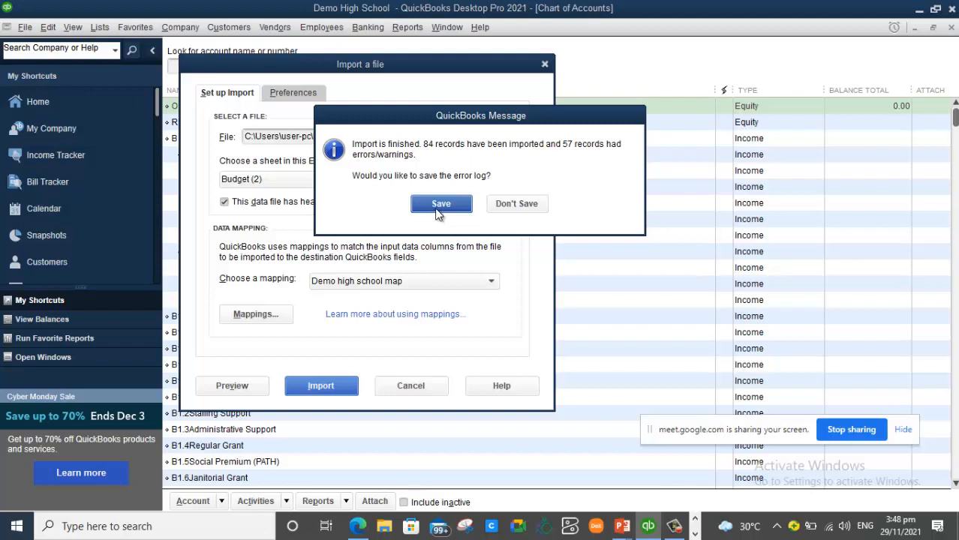
- Save the import error log as 'import log 3'
click(456, 205)
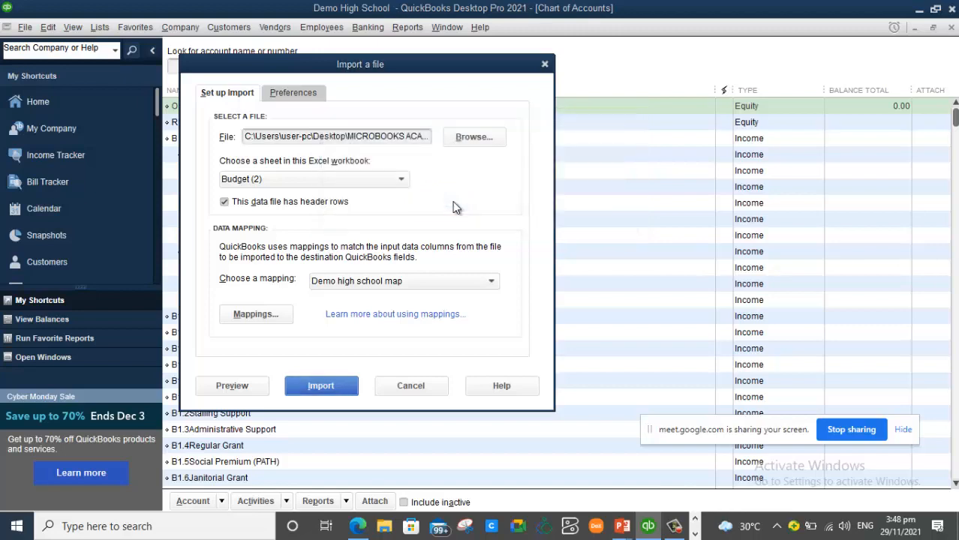
text(import )
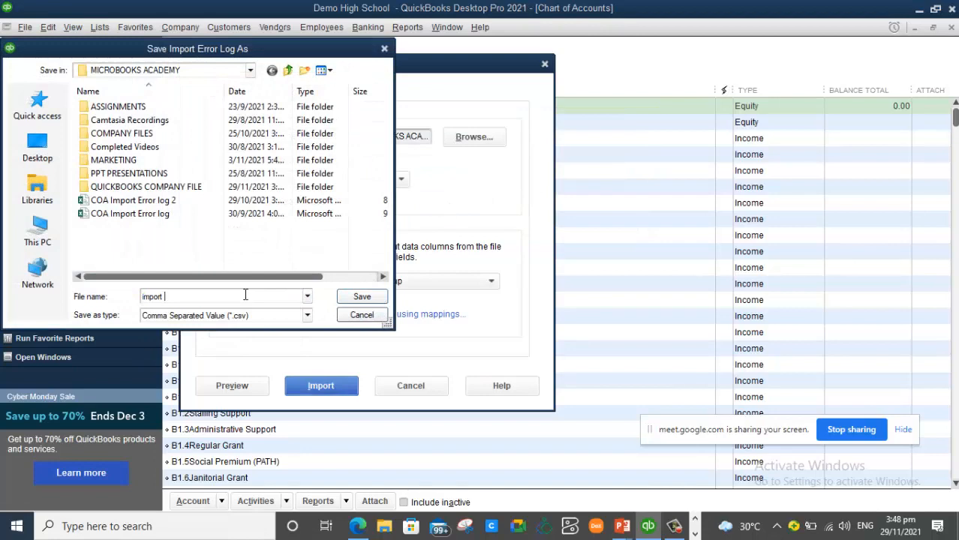
text(log 3)
click(365, 297)
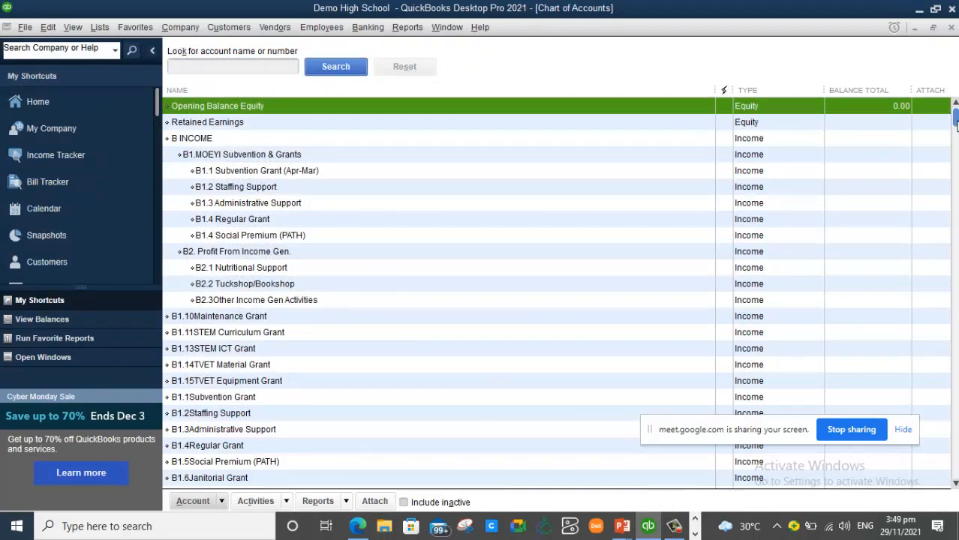
drag(956, 125, 939, 506)
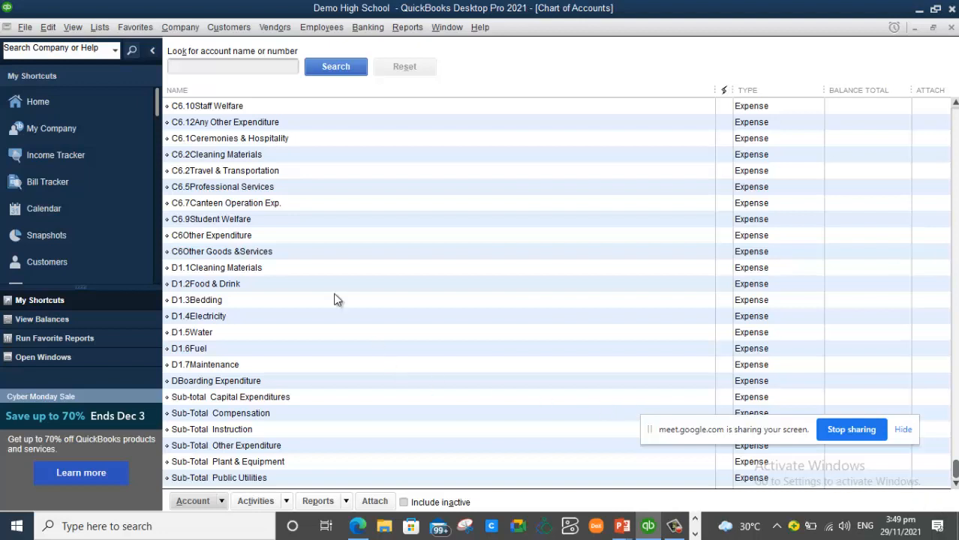
click(255, 187)
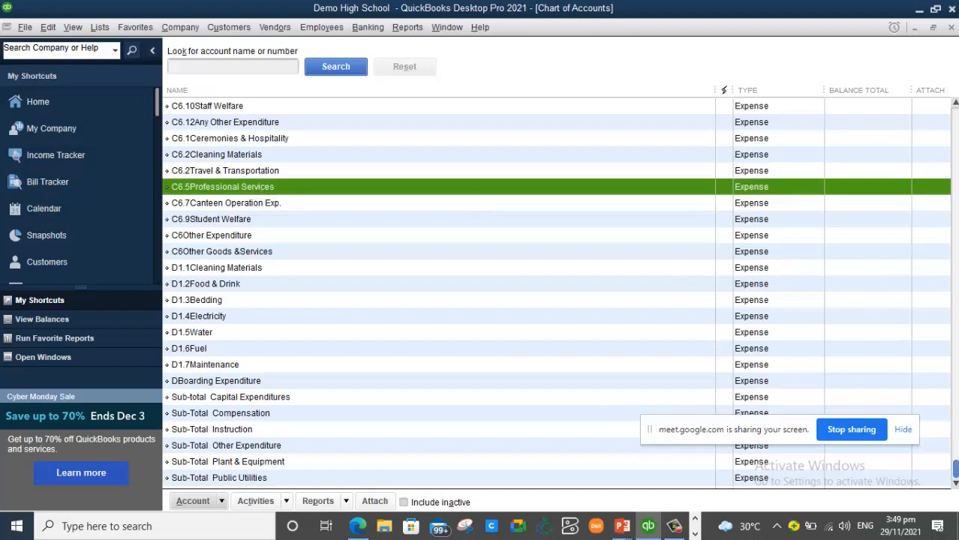
scroll(690, 396, up, 3)
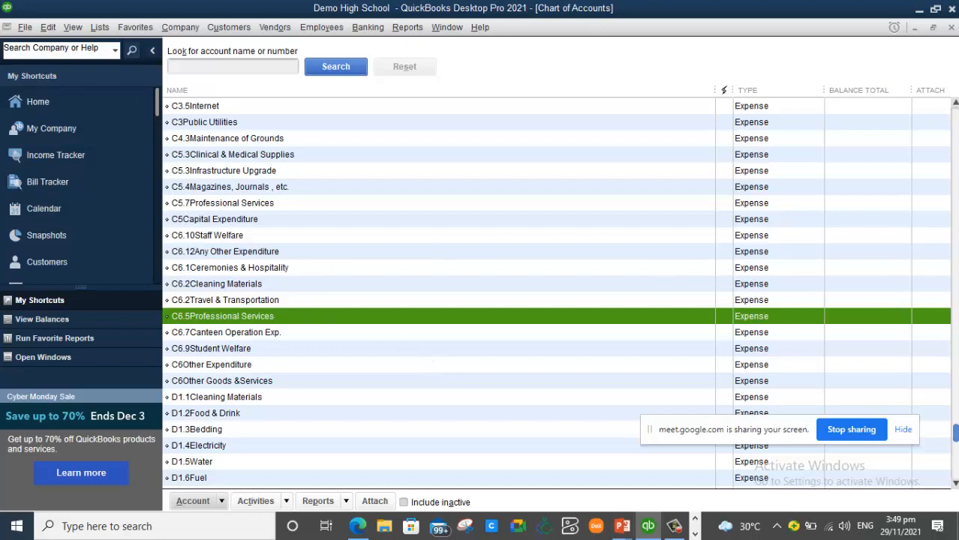
drag(954, 433, 955, 111)
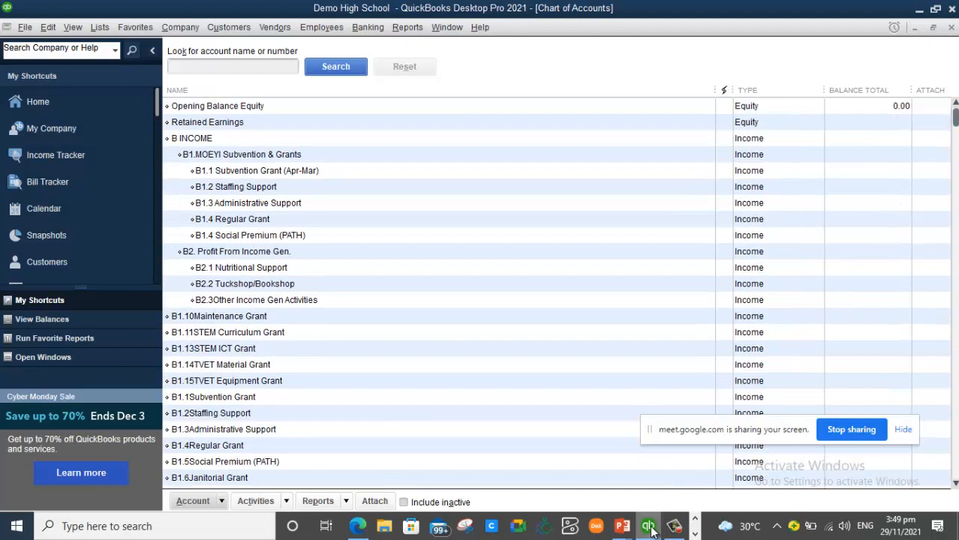
- Reveal 'Creating Class List' on the PowerPoint course outline, then return to the QuickBooks Home page
mouse_move(623, 529)
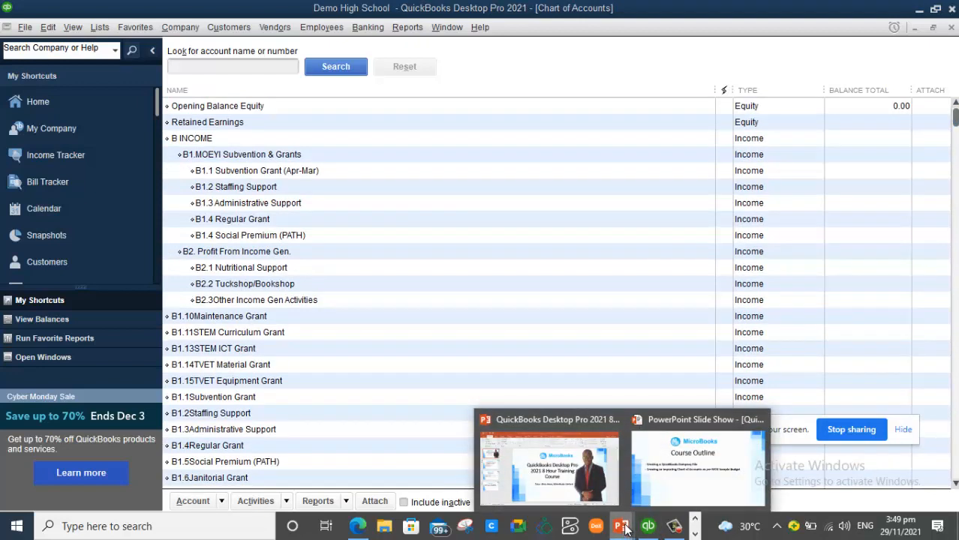
click(654, 484)
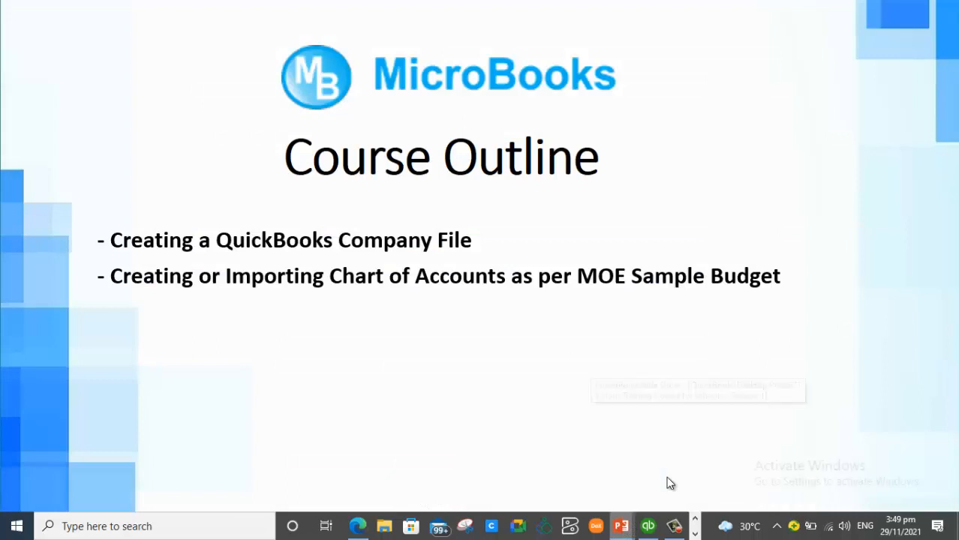
click(286, 339)
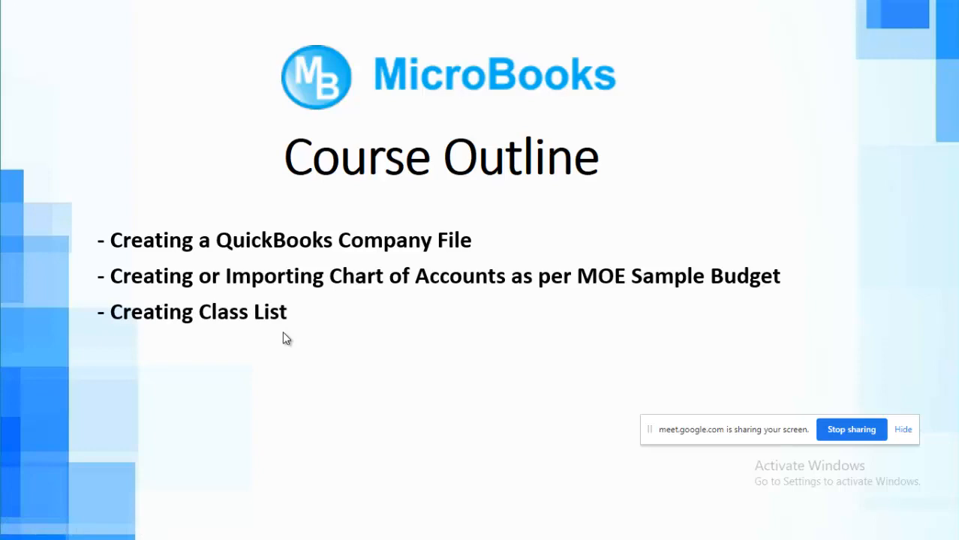
key(alt+Tab)
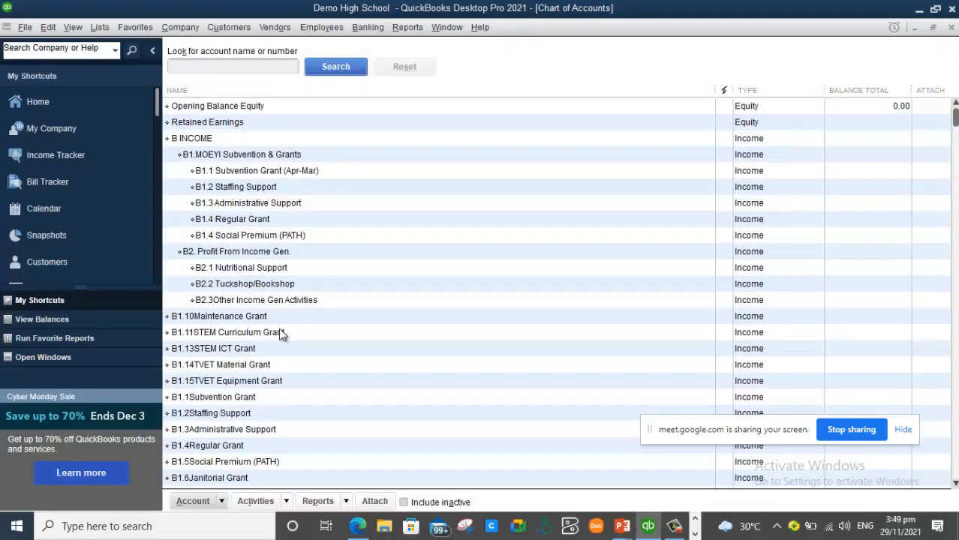
click(51, 105)
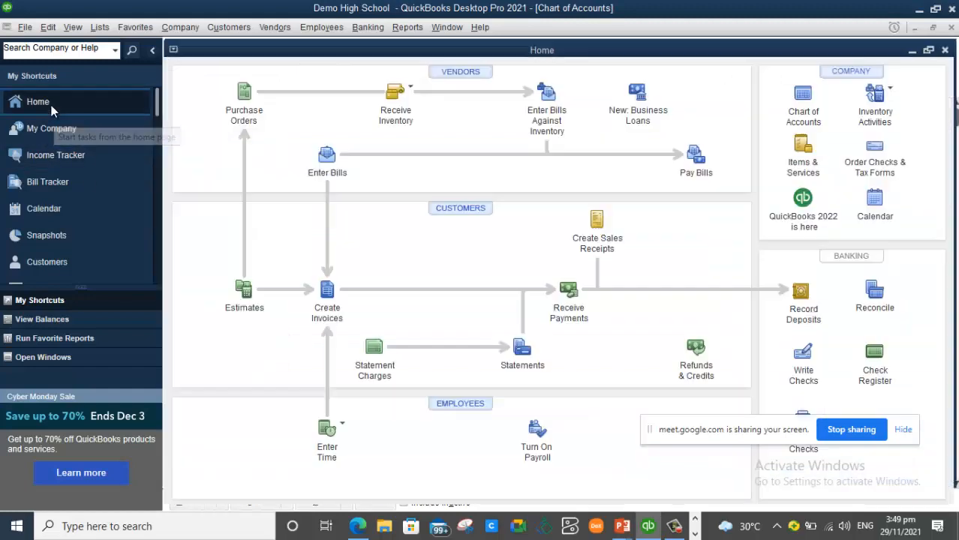
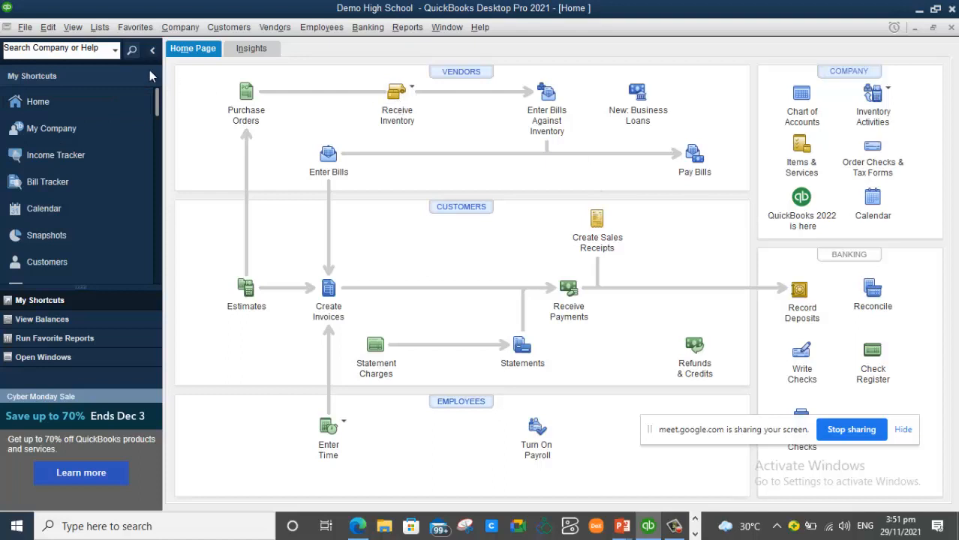
- Open the Class List and create a class named SUBVENTION
click(101, 28)
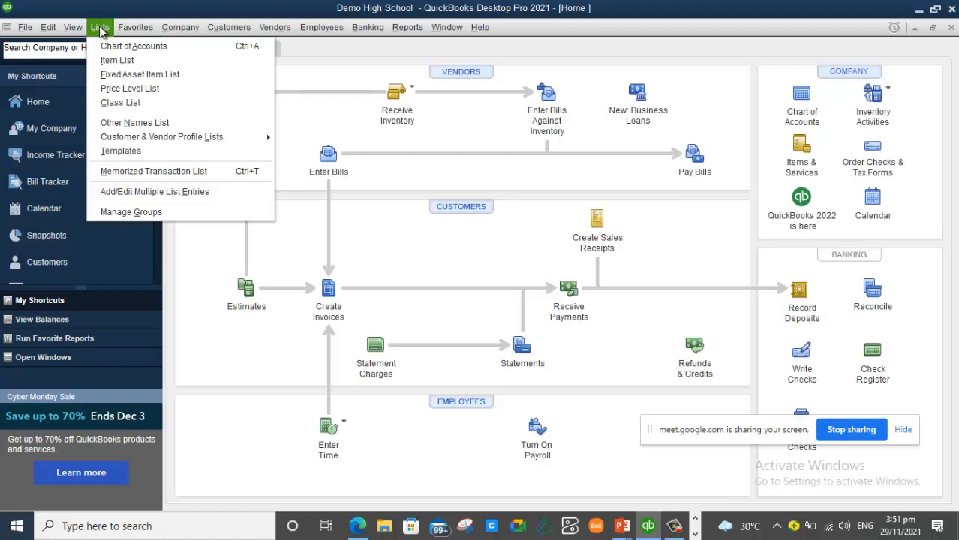
click(139, 97)
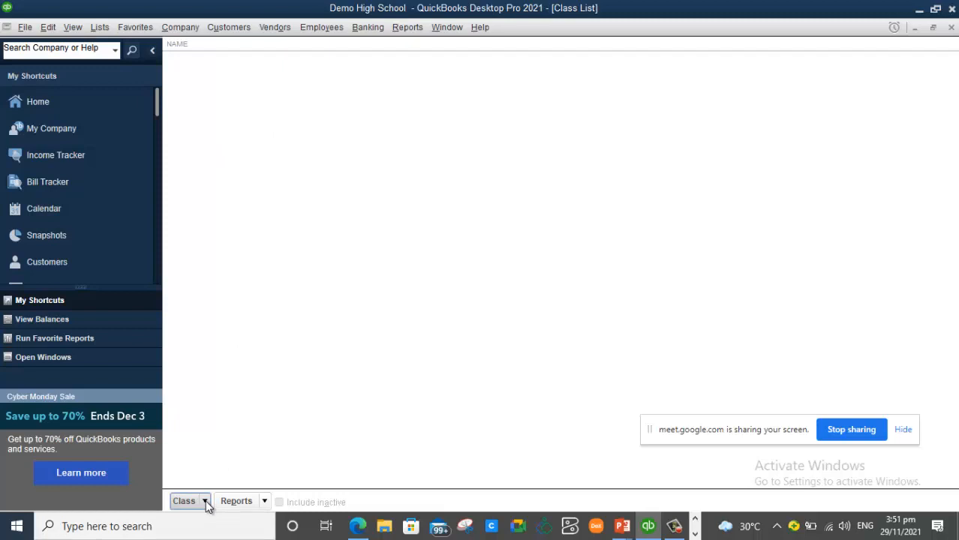
click(205, 502)
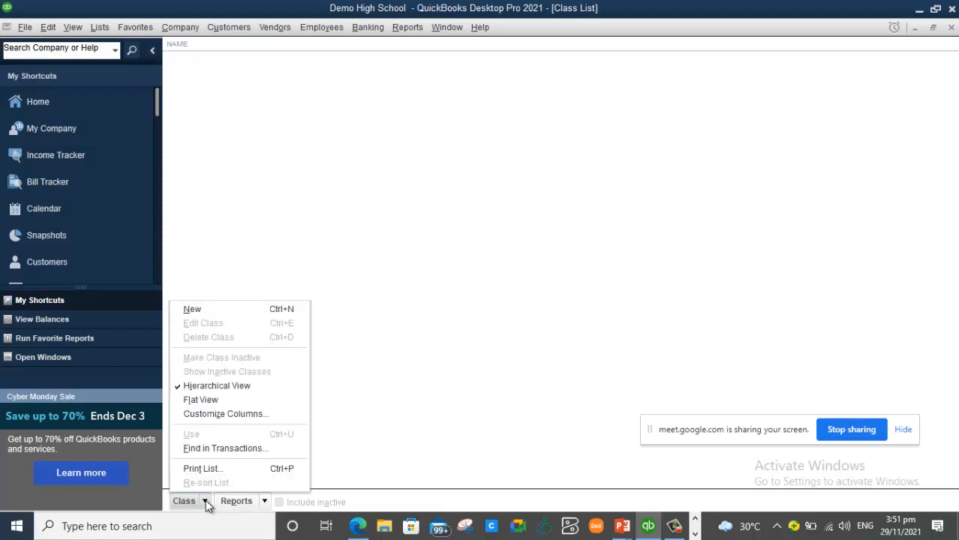
click(248, 311)
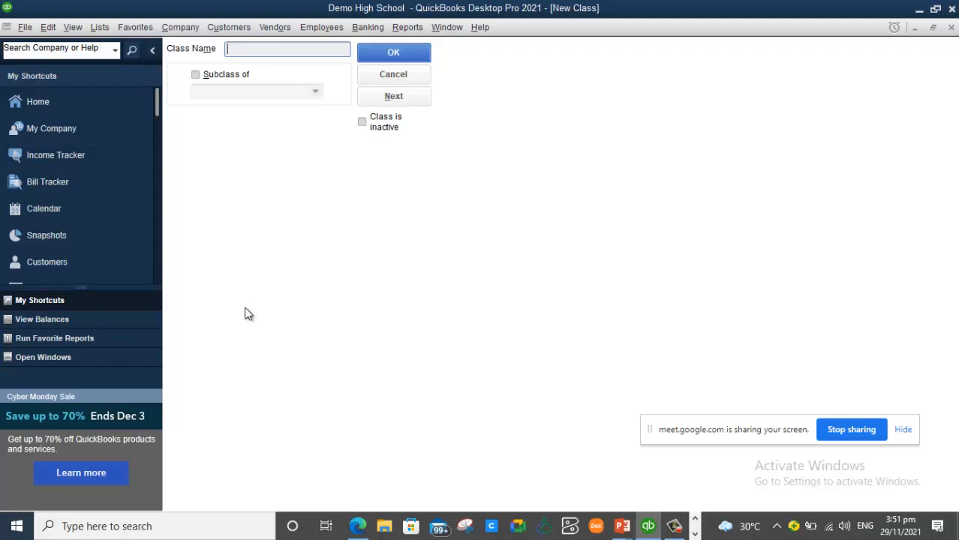
text(SUBVENTION)
click(394, 52)
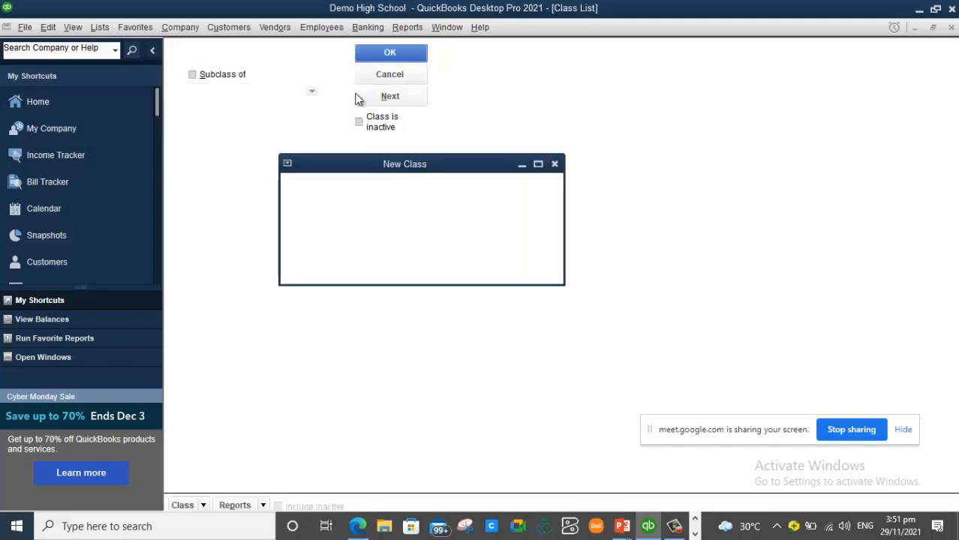
- Add a second class named SCHOOL FEES
right_click(268, 169)
click(296, 206)
text(SCHOO)
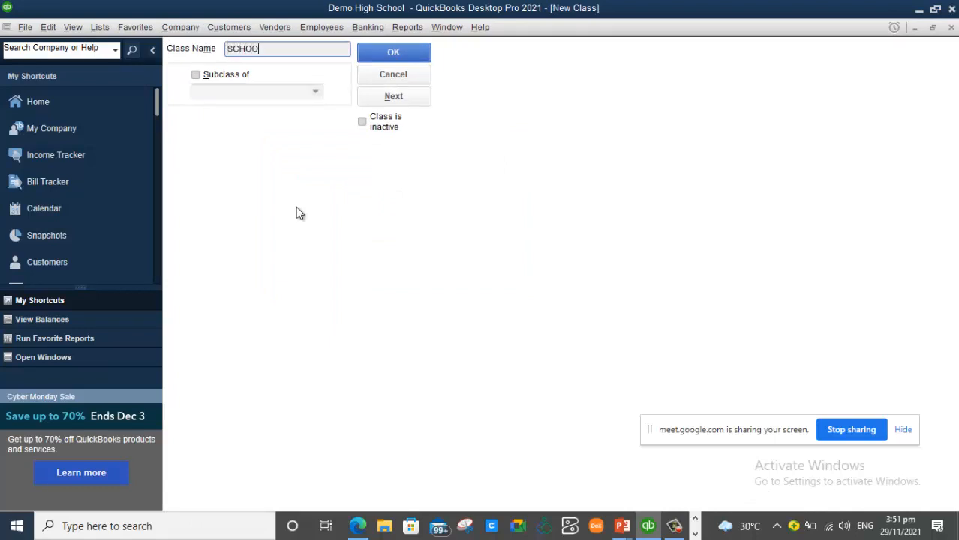
text(L FEES)
click(410, 51)
- Add the TUCK SHOP and CANTEEN classes to the Class List
right_click(270, 153)
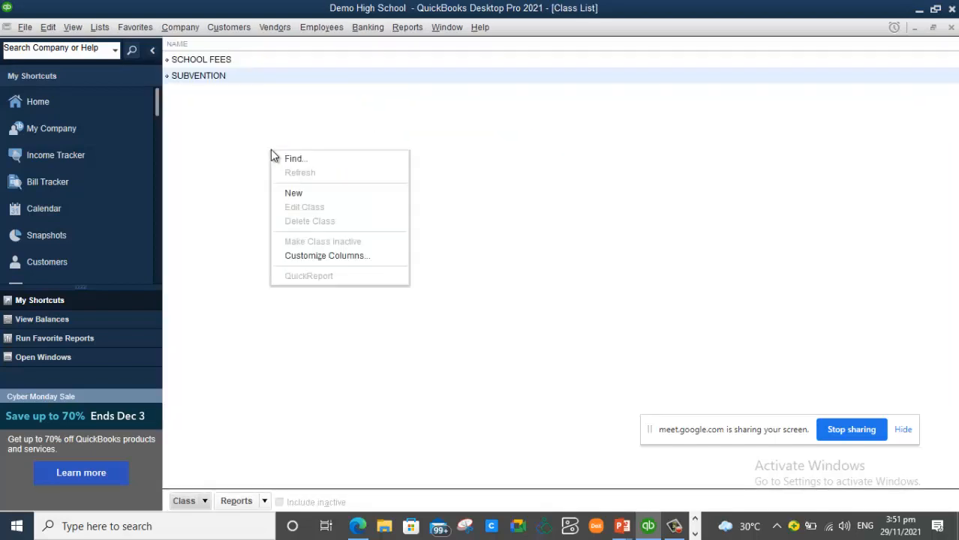
click(310, 194)
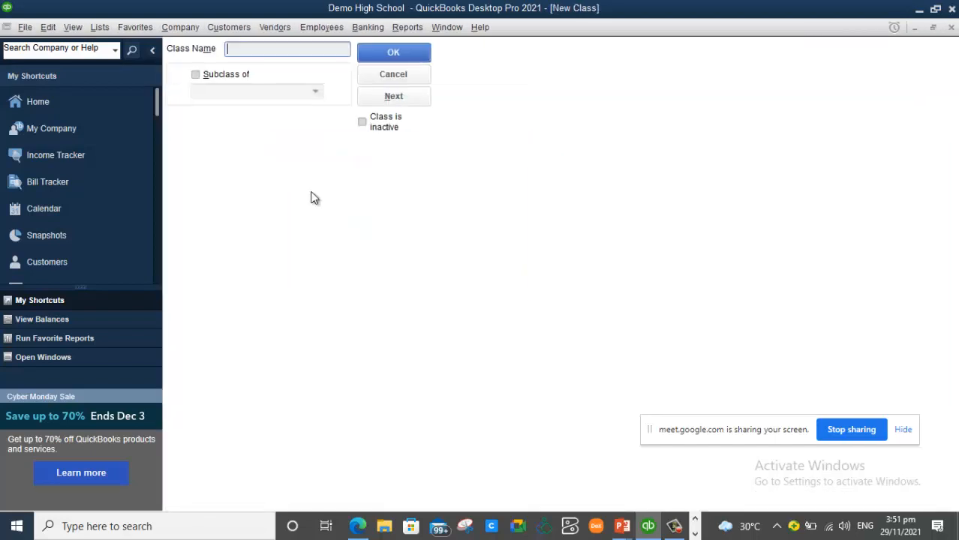
text(TUCK SHOP)
click(368, 55)
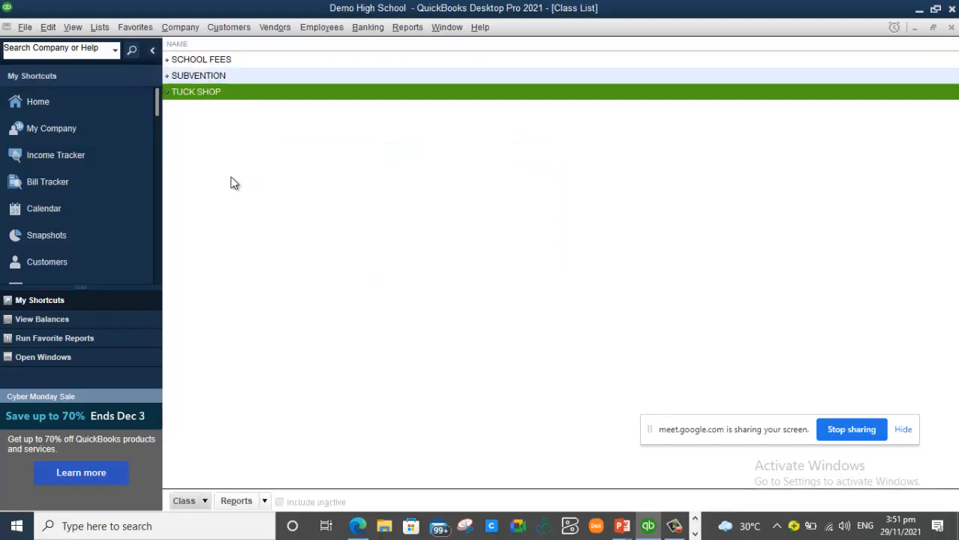
right_click(230, 168)
click(280, 205)
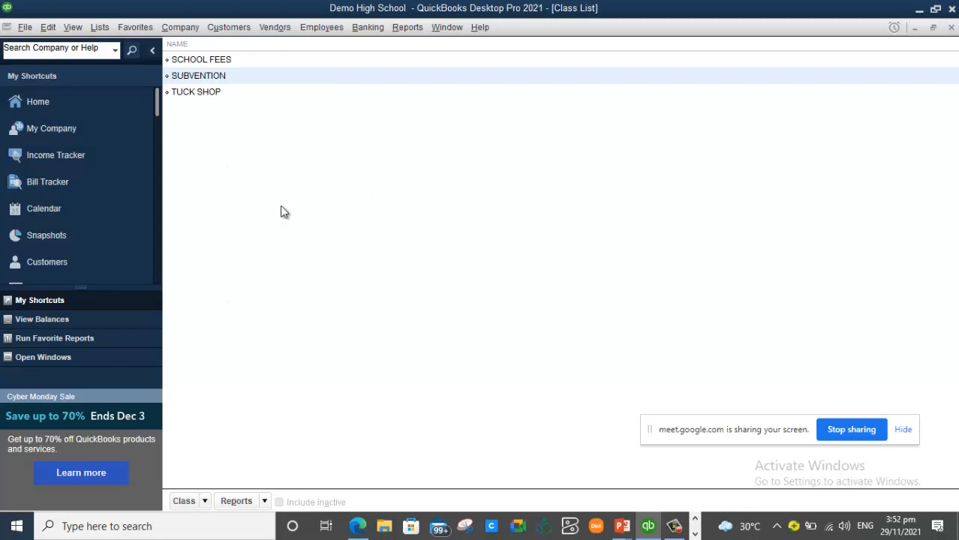
text(CANTEEN)
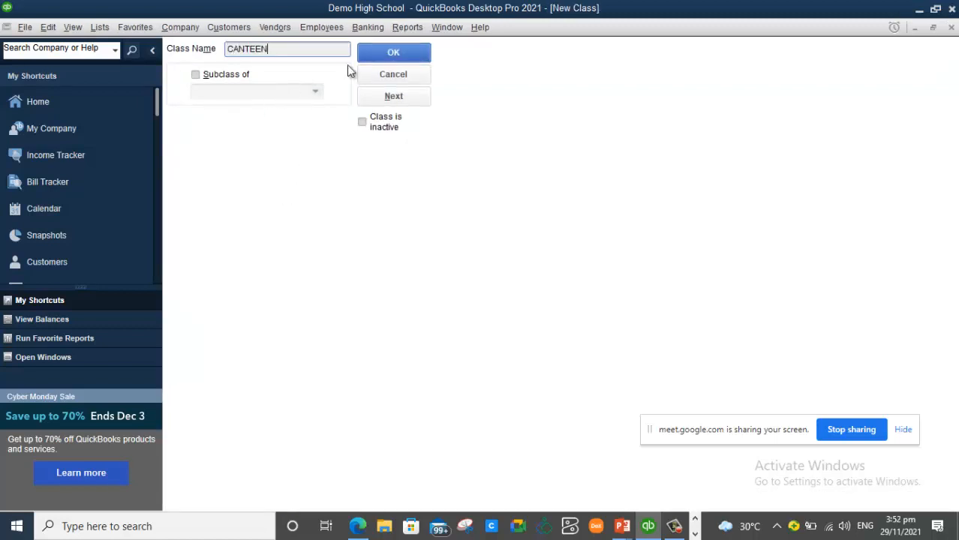
click(392, 54)
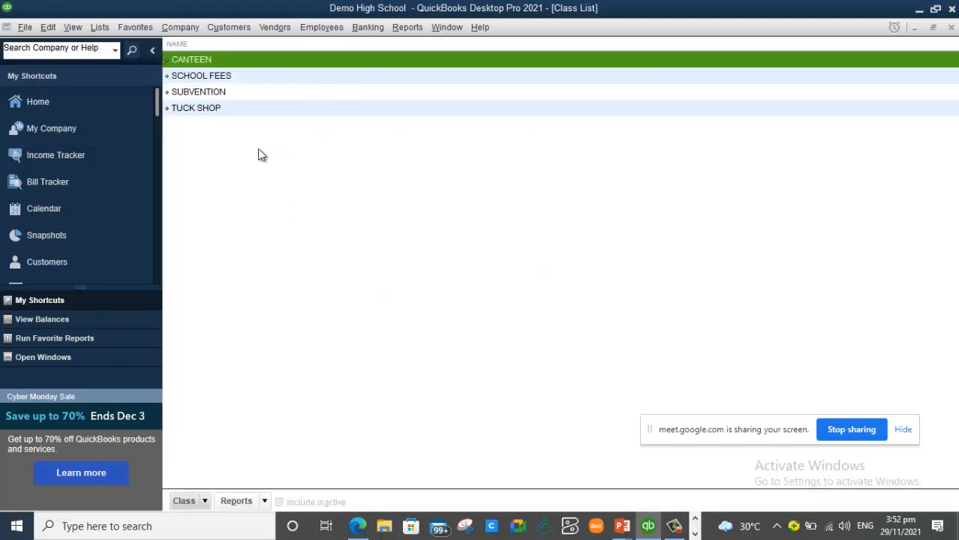
- Add a fifth class named SP. FUNDS
right_click(259, 152)
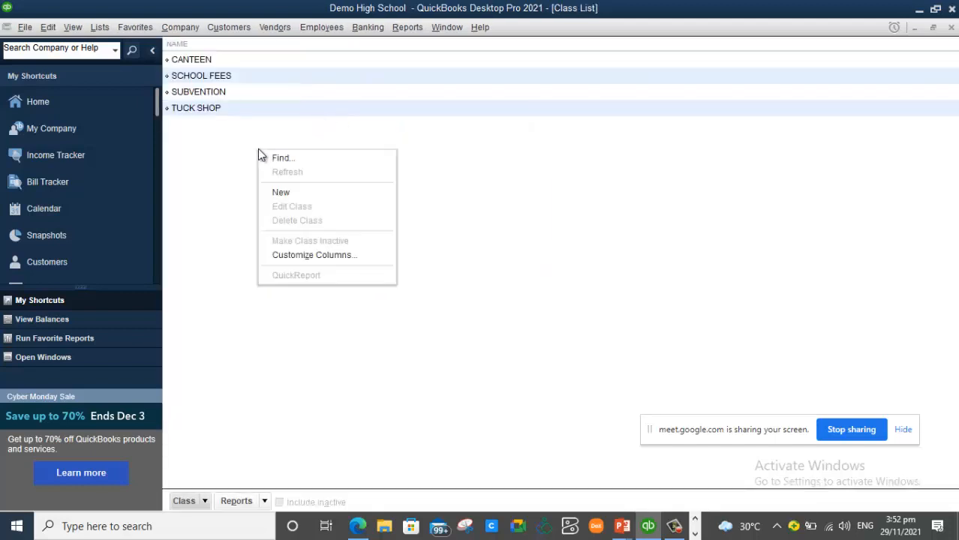
click(312, 193)
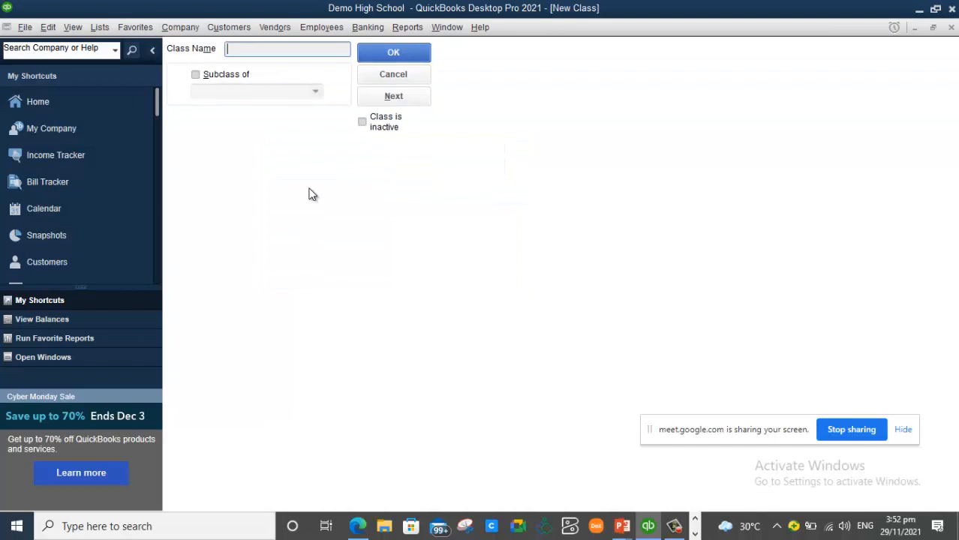
text(IN)
key(BackSpace)
key(BackSpace)
text(SP. FUNDS)
click(412, 59)
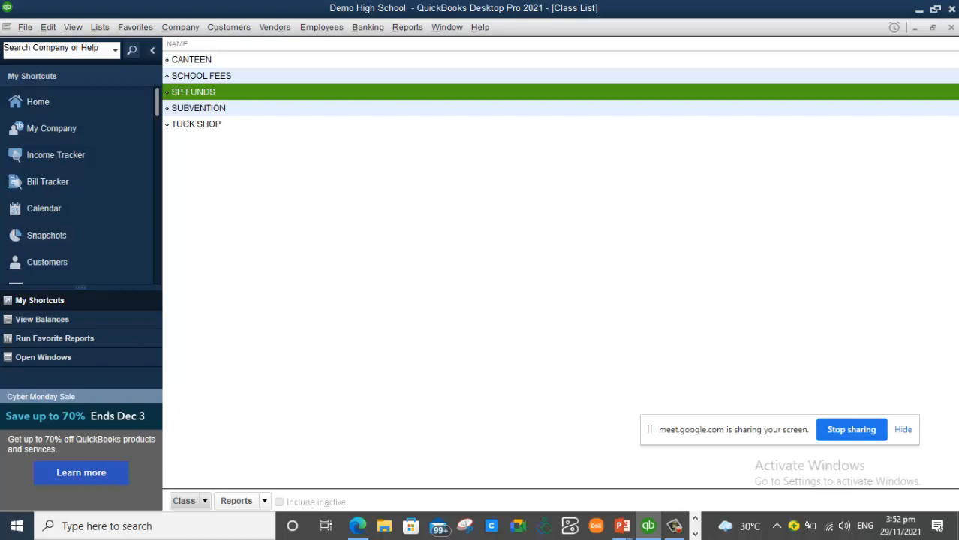
mouse_move(625, 531)
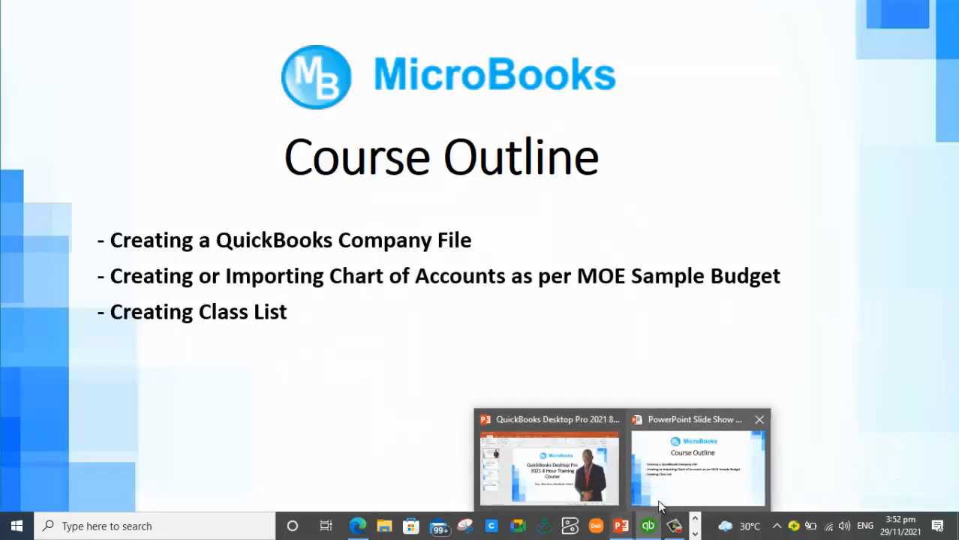
- Reveal the Enabling Items and Creating Items topics on the course outline, then return to QuickBooks
click(660, 506)
click(660, 506)
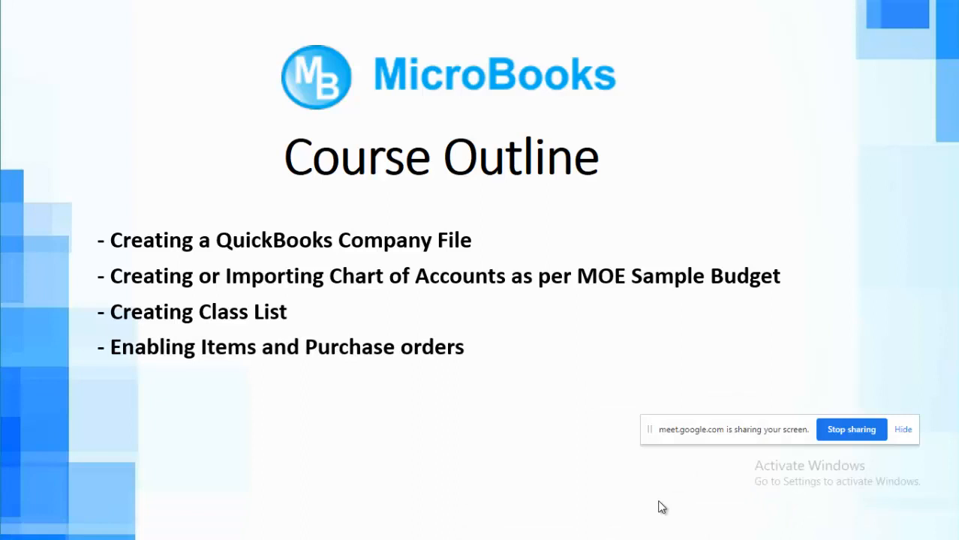
click(660, 507)
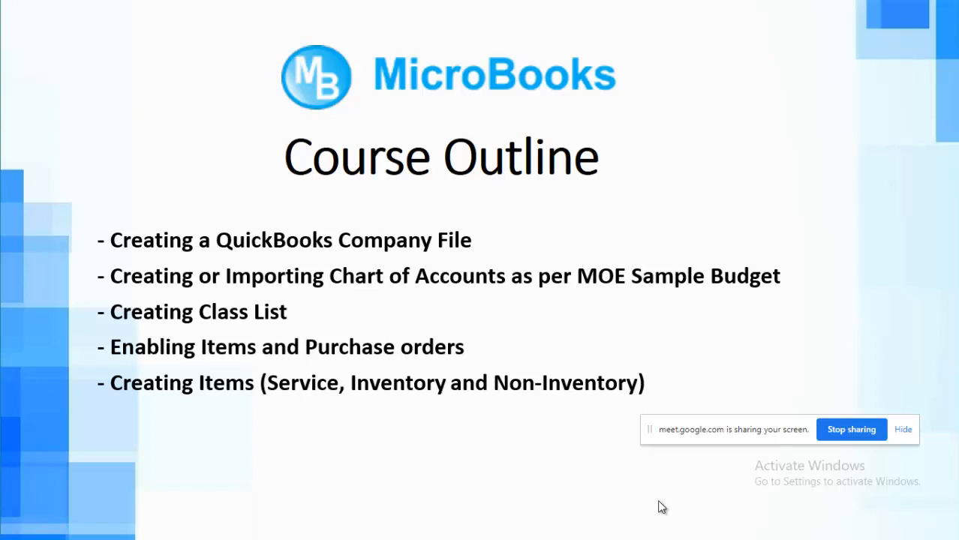
key(alt+Tab)
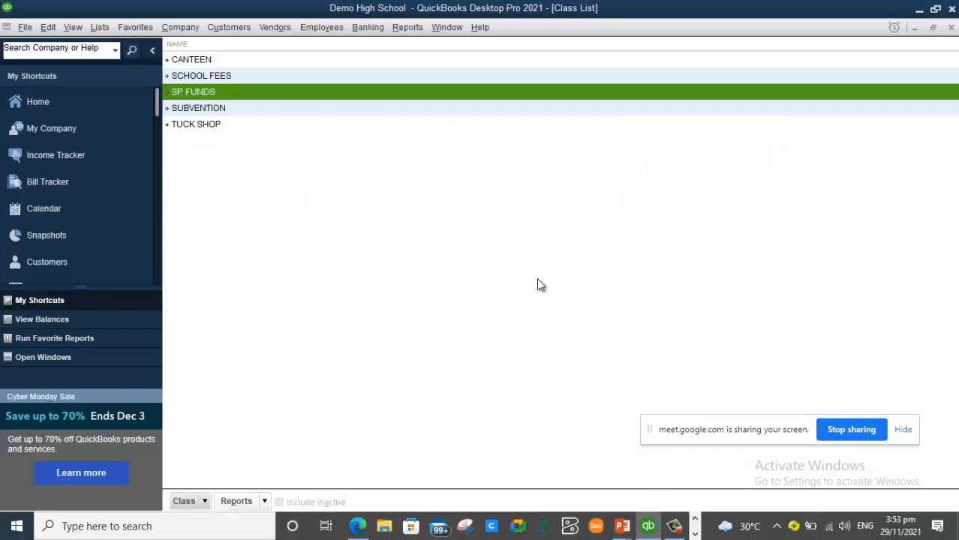
- Deselect SP. FUNDS and go back to the QuickBooks Home page
click(481, 310)
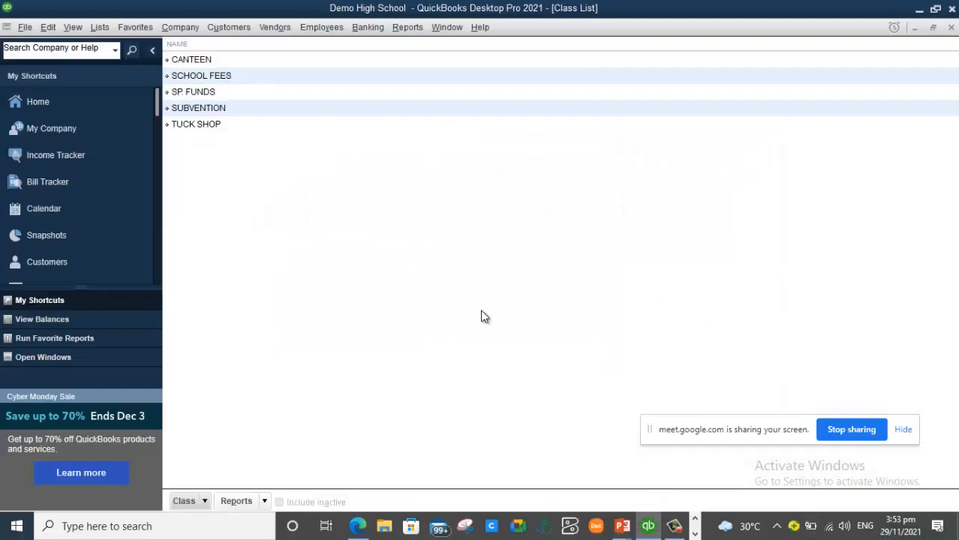
click(188, 33)
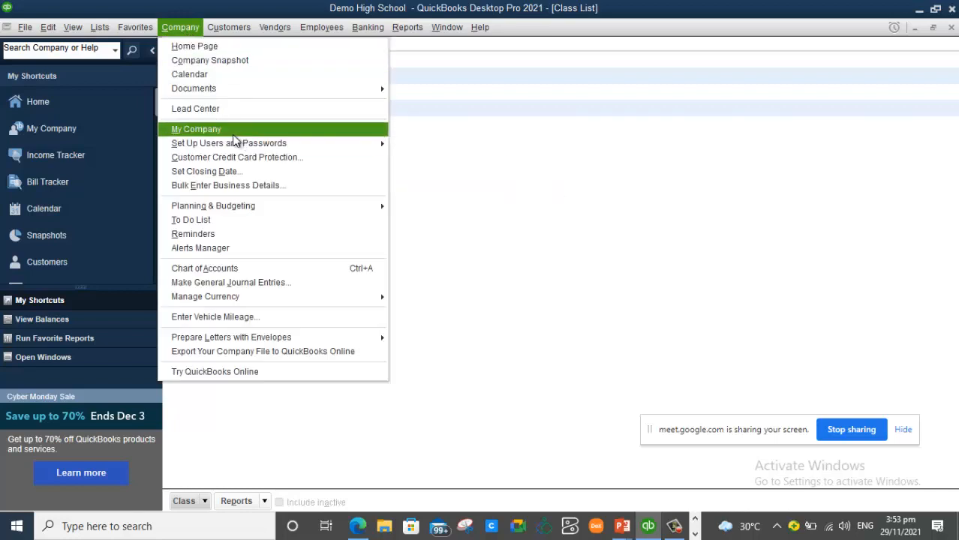
click(550, 231)
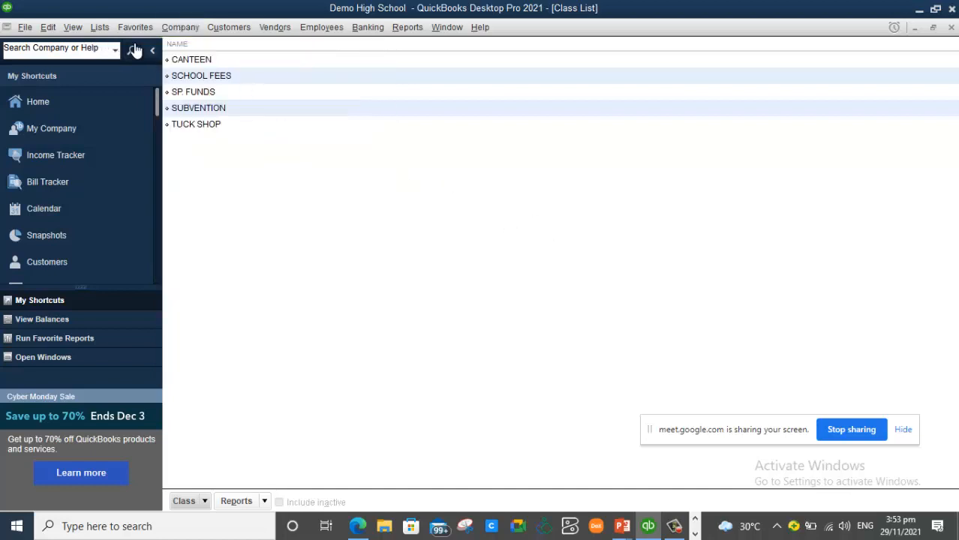
click(37, 101)
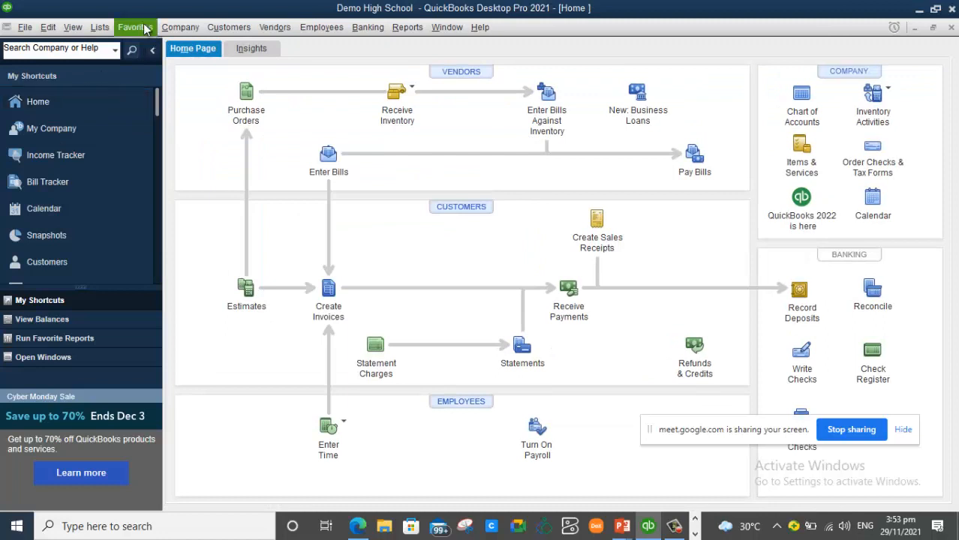
- Open the Item List and start a new item of type Service
click(101, 27)
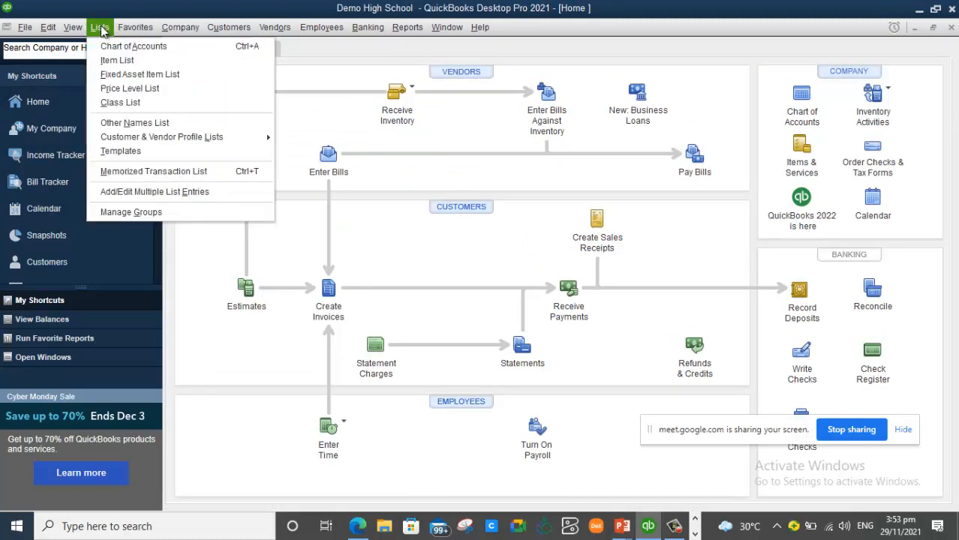
click(117, 62)
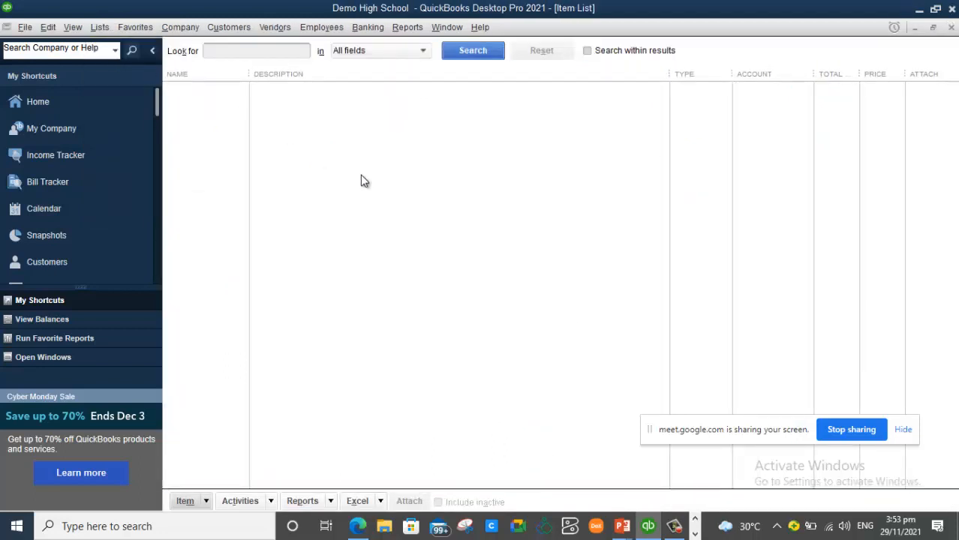
right_click(302, 223)
click(319, 230)
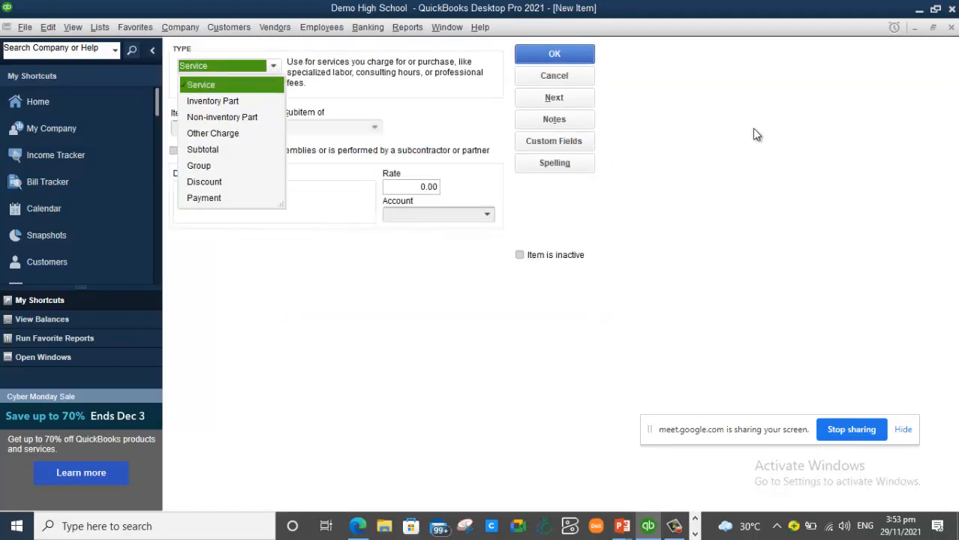
click(952, 27)
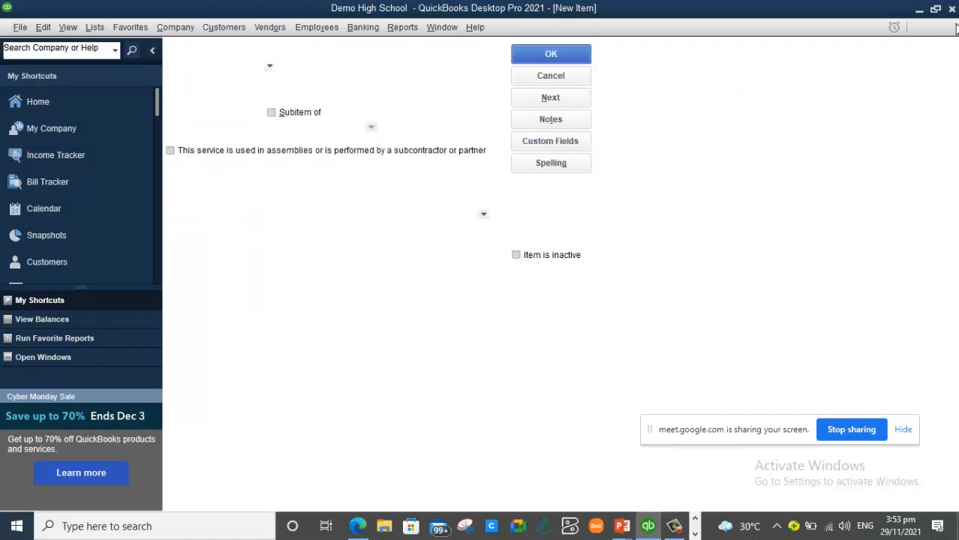
click(951, 27)
click(207, 505)
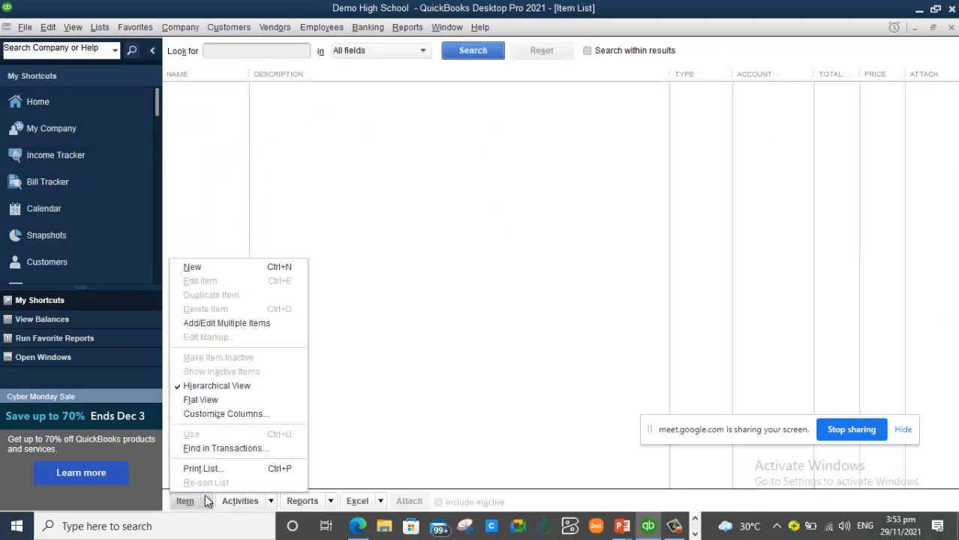
click(211, 267)
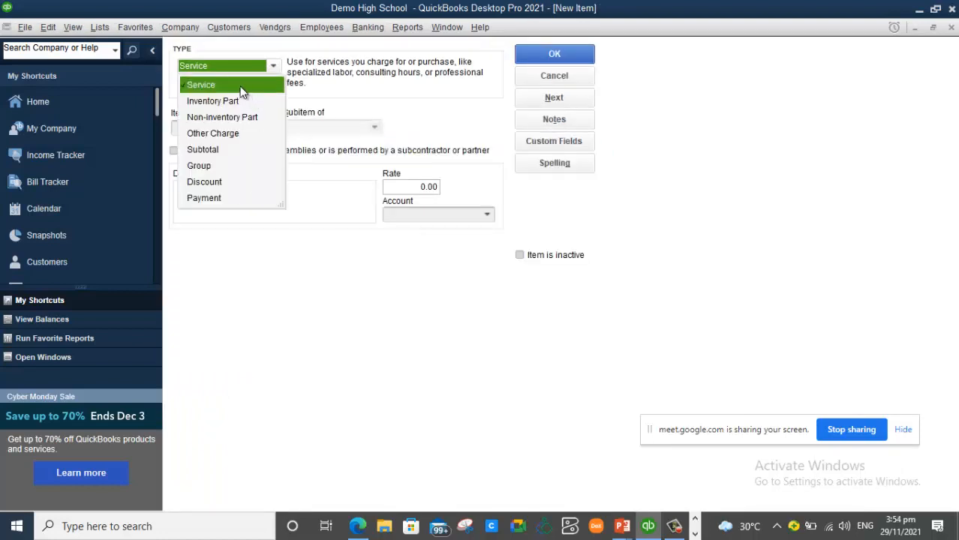
click(241, 89)
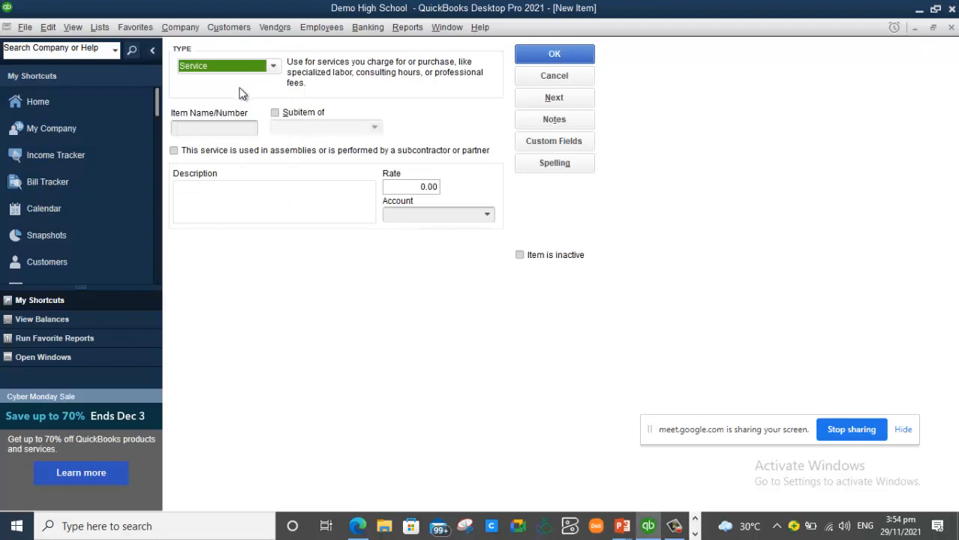
- Name the service item 'AC Servicing', described 'To service air conditioning units at the school'
click(203, 129)
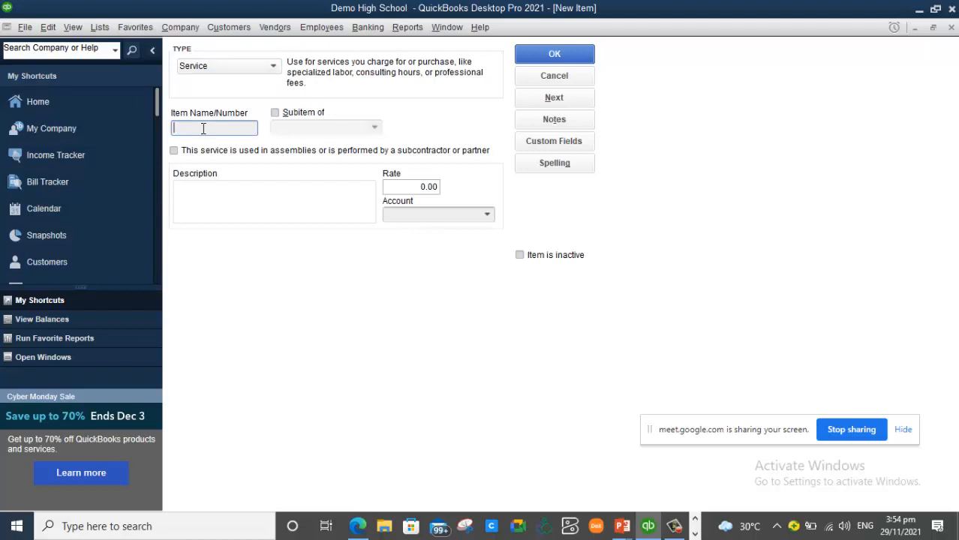
text(a)
key(BackSpace)
text(AC Servicing)
click(219, 191)
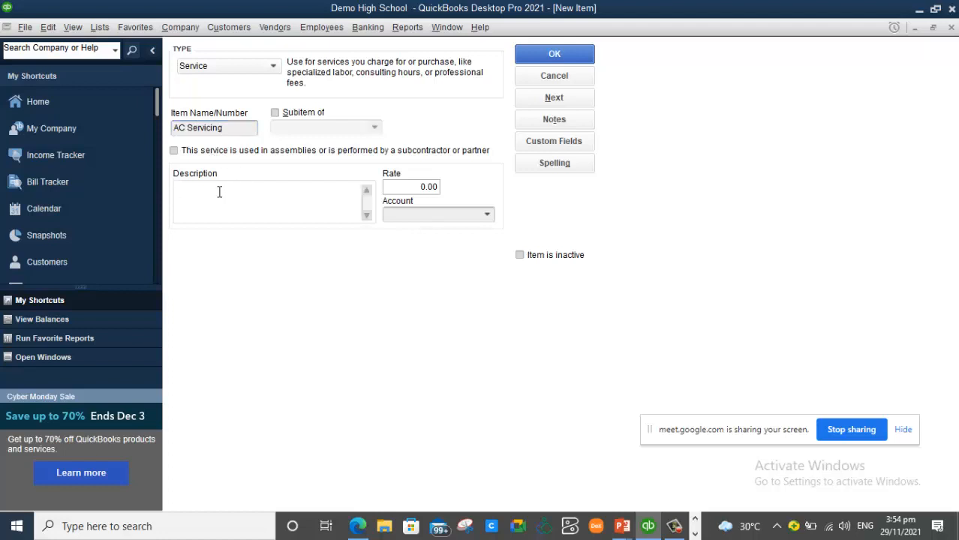
text(To service air conditioning units a)
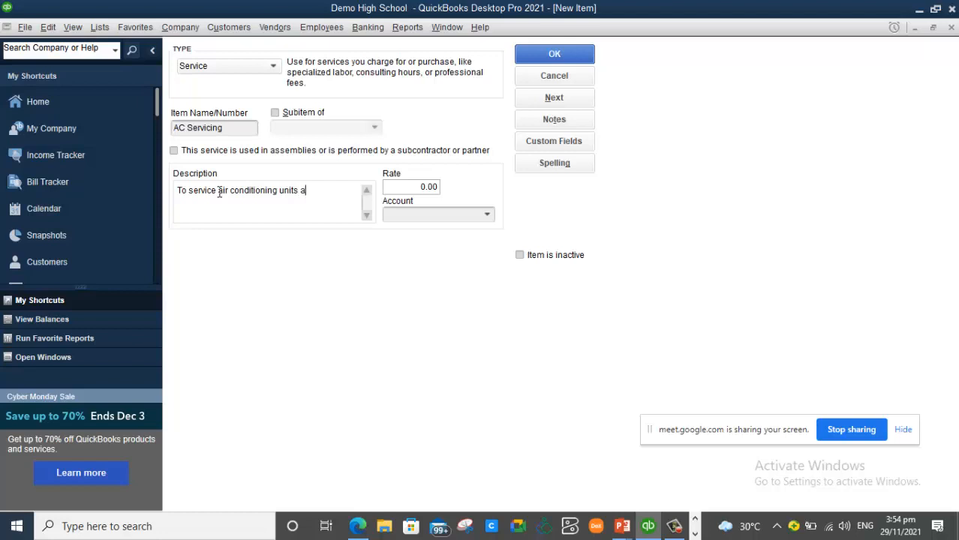
text(t the school)
click(486, 216)
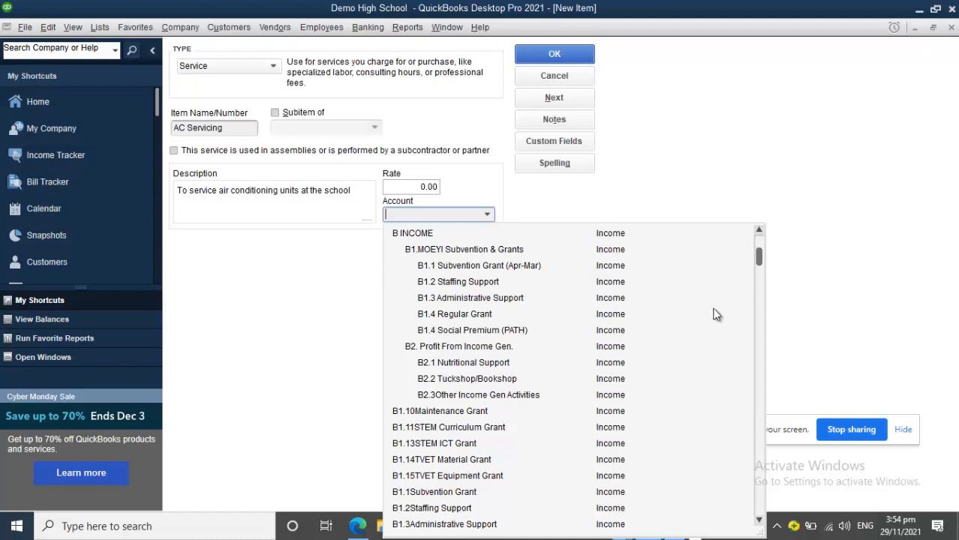
- Assign the D1.7Maintenance account to AC Servicing and save the item
drag(761, 257, 766, 277)
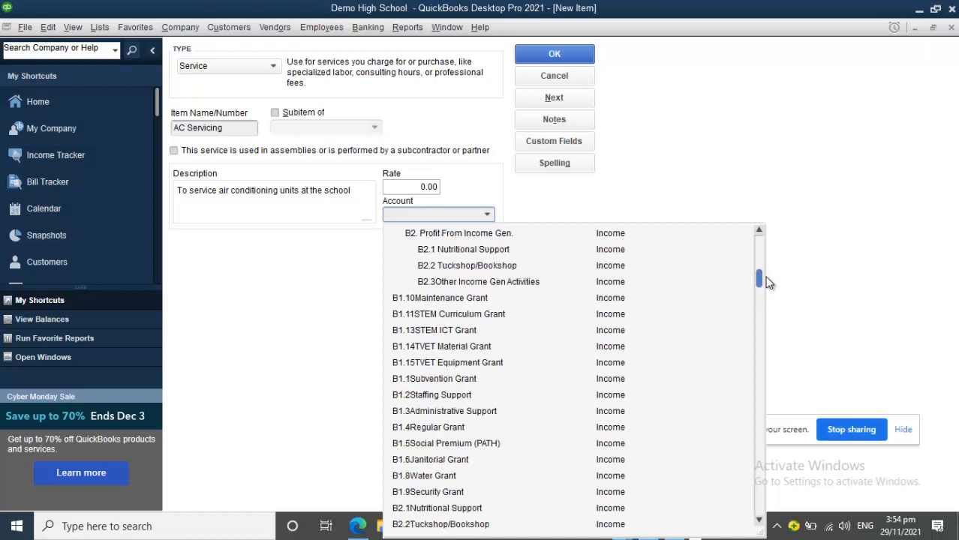
drag(766, 277, 768, 293)
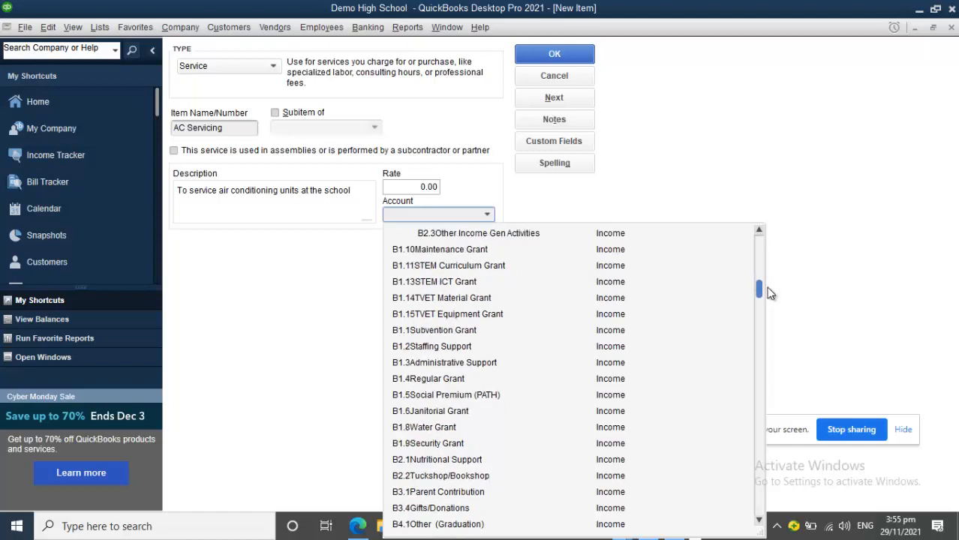
drag(769, 293, 755, 497)
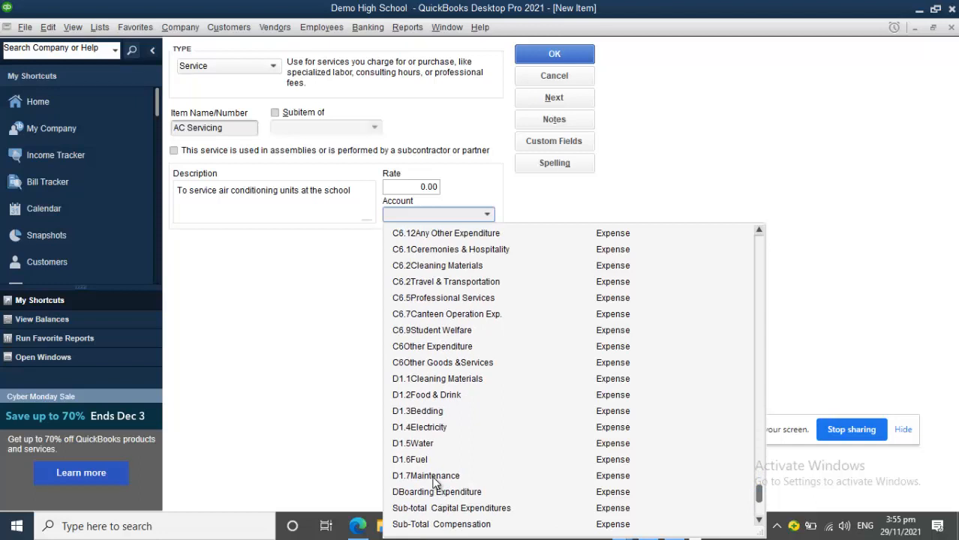
click(434, 477)
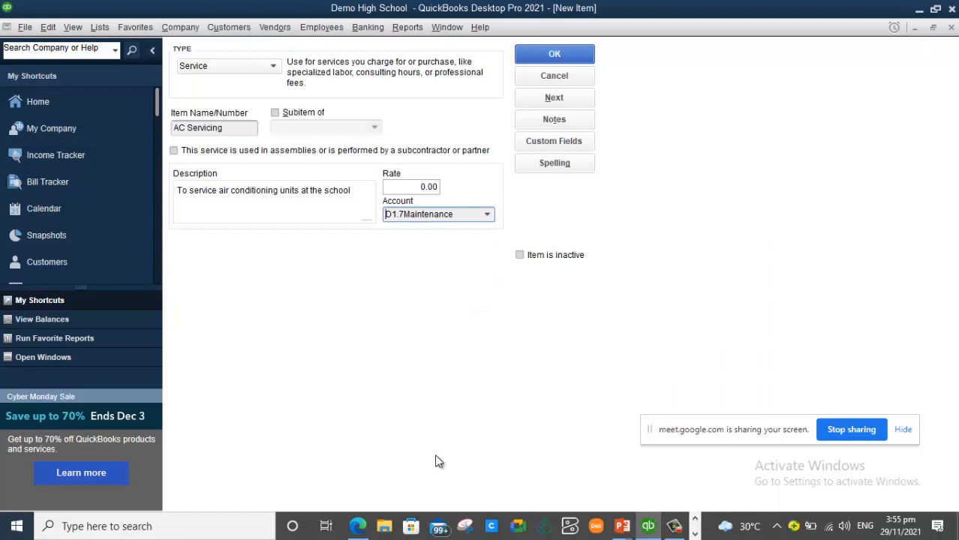
click(569, 59)
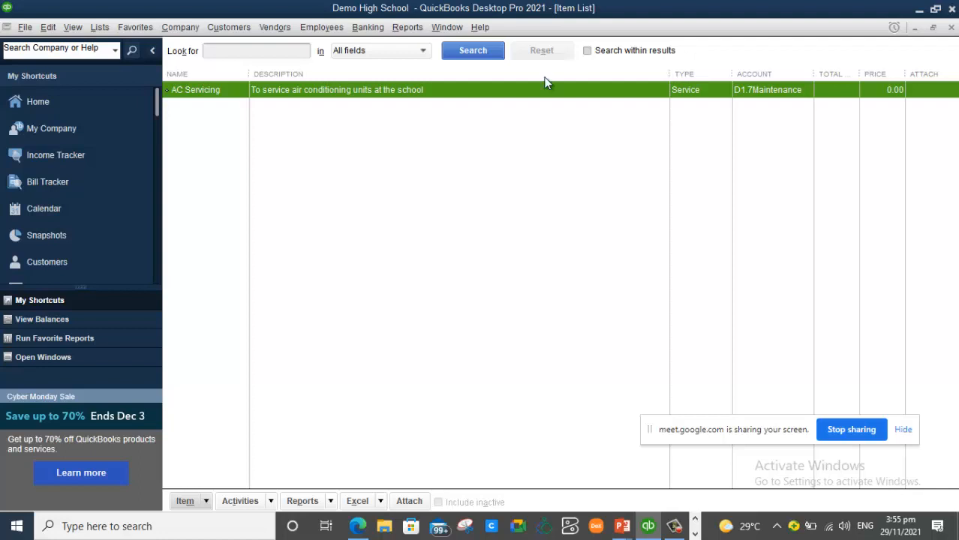
- Create a new service item with name and description 'MOE Subvention Grant'
right_click(243, 182)
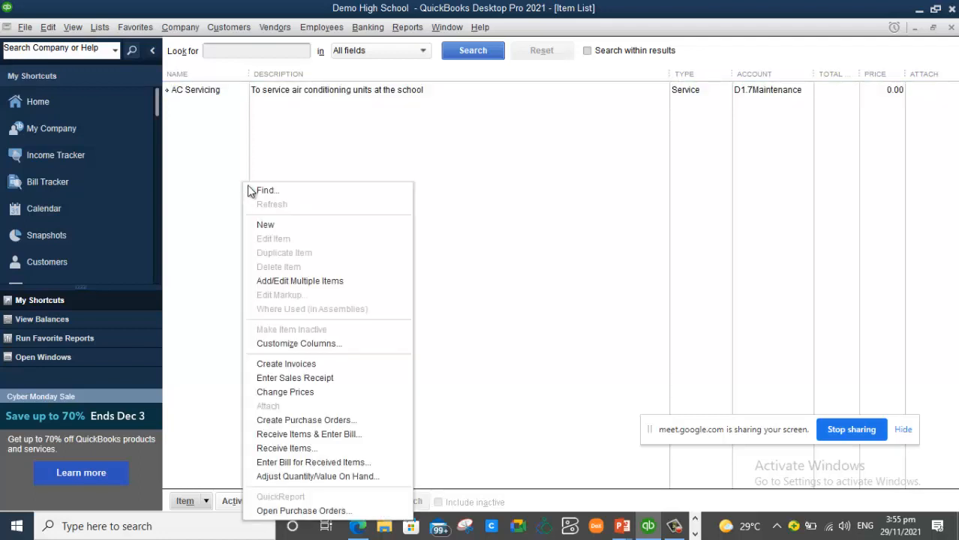
click(266, 225)
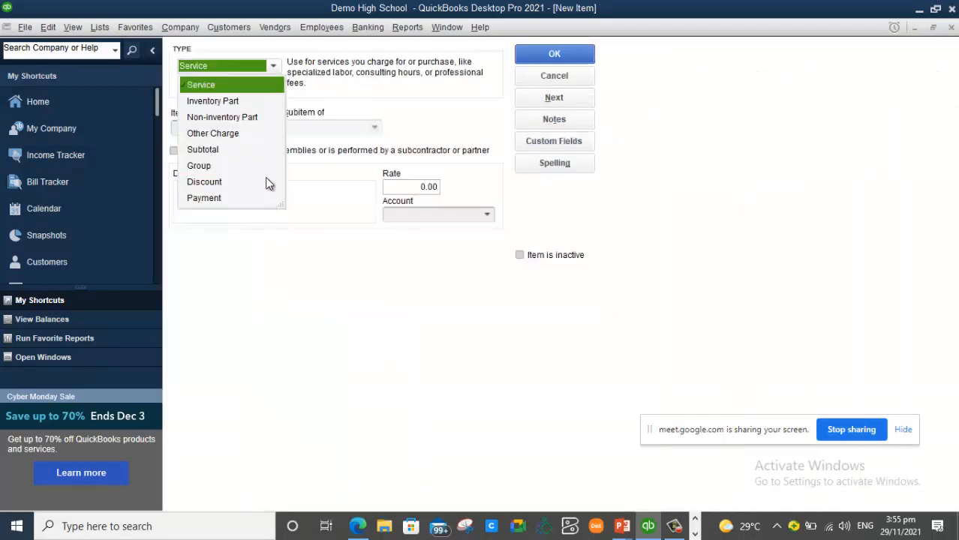
click(237, 85)
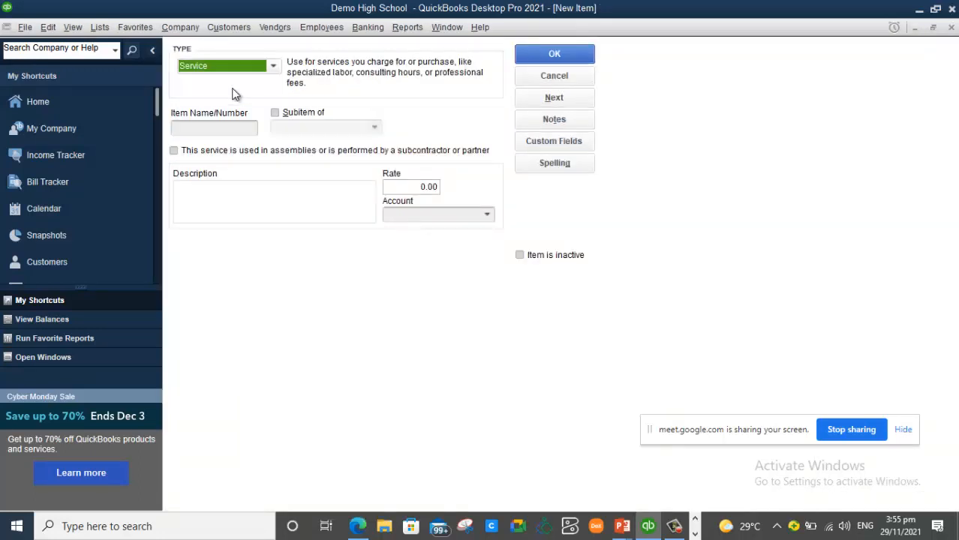
click(202, 124)
text(MOE Grant)
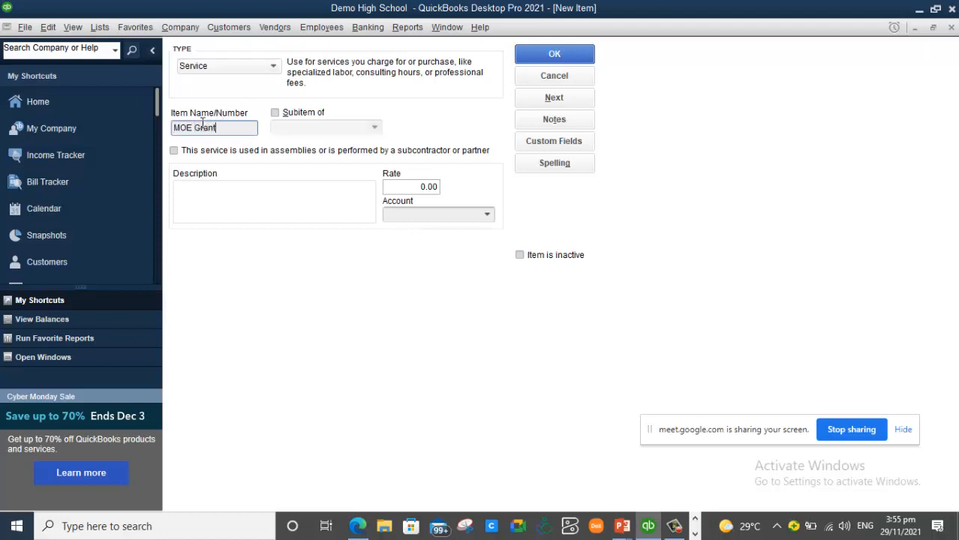
click(198, 189)
text(MOE Grant)
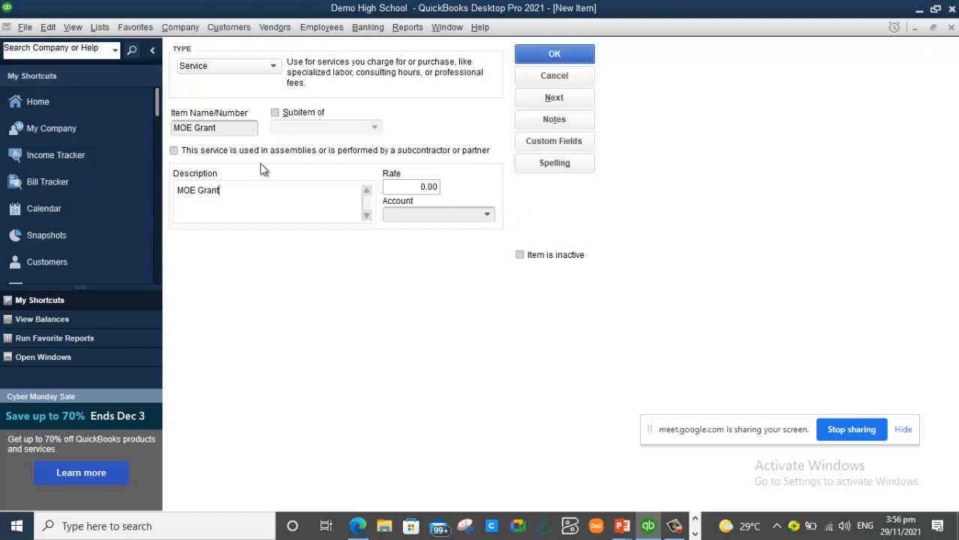
click(196, 129)
text(Su)
text(bvention)
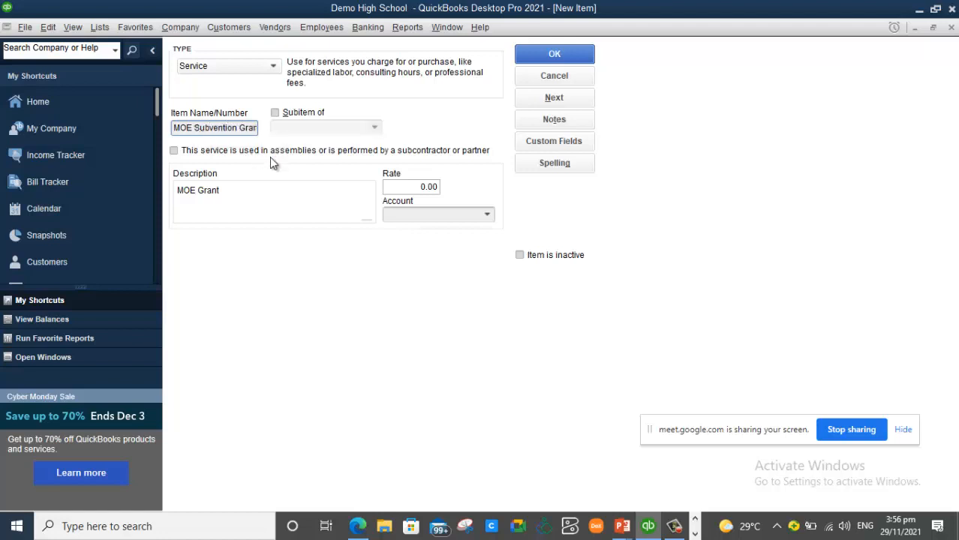
click(199, 194)
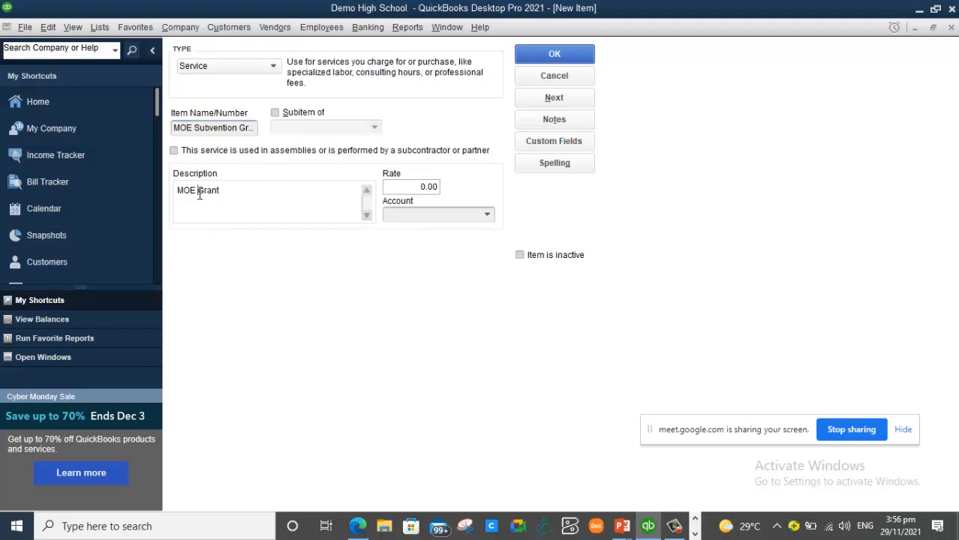
text(Subvention)
- Post MOE Subvention Grant to the B1.1 Subvention Grant account and save it
click(323, 150)
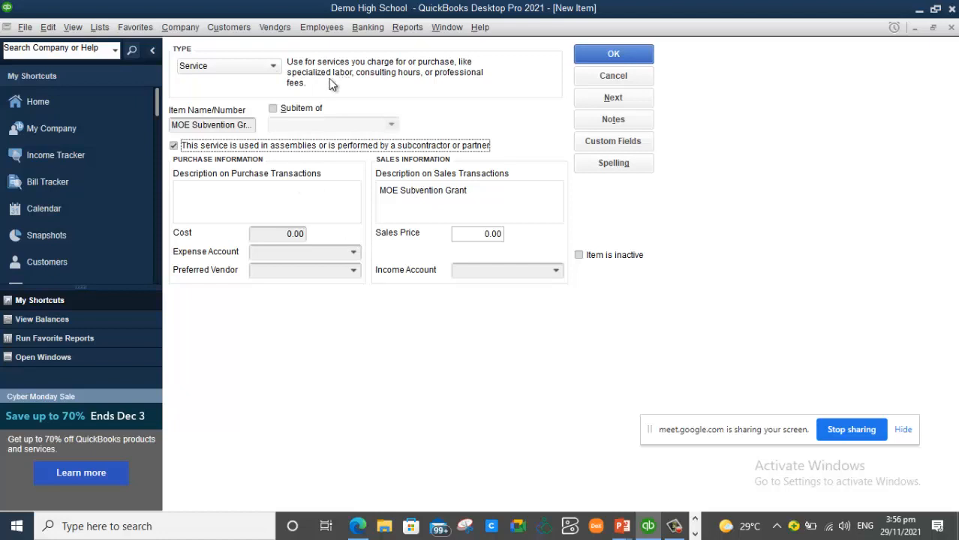
click(174, 147)
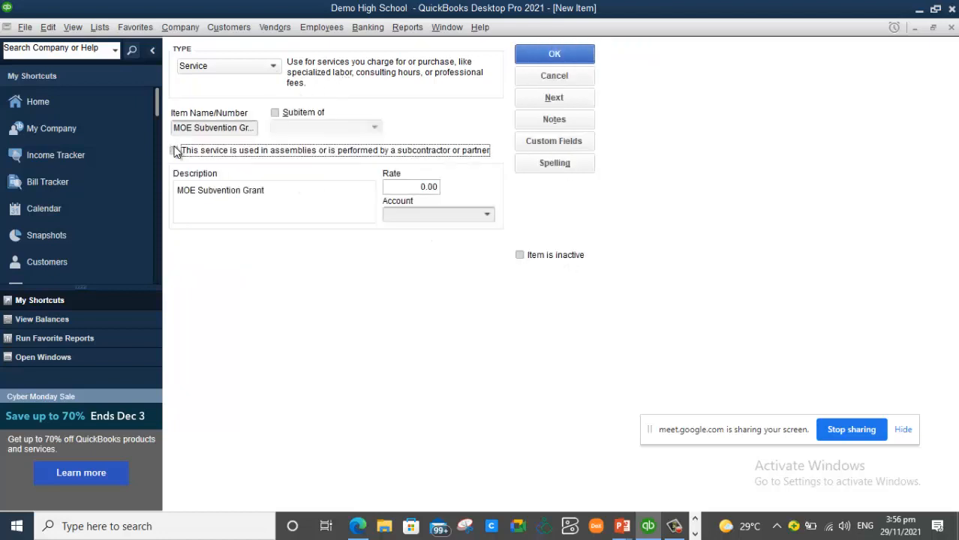
click(487, 216)
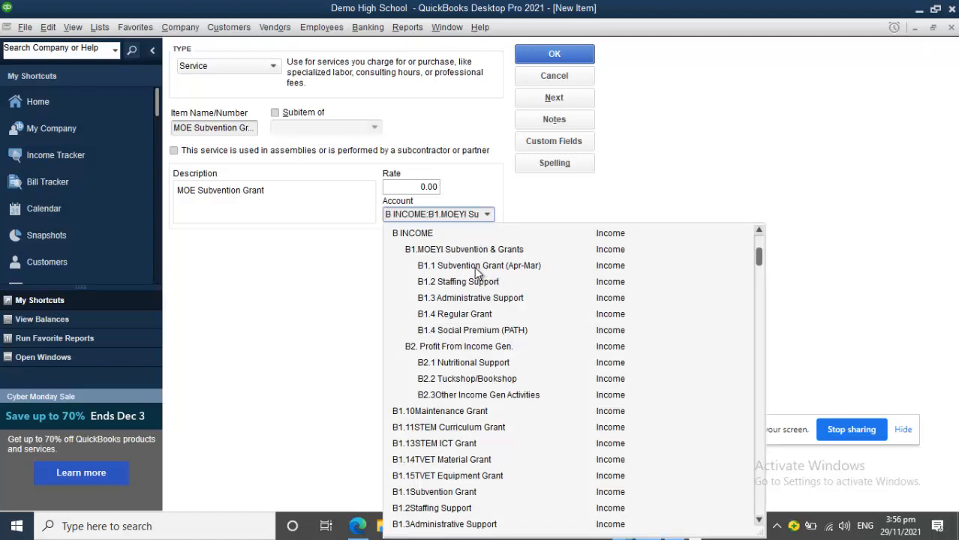
click(475, 268)
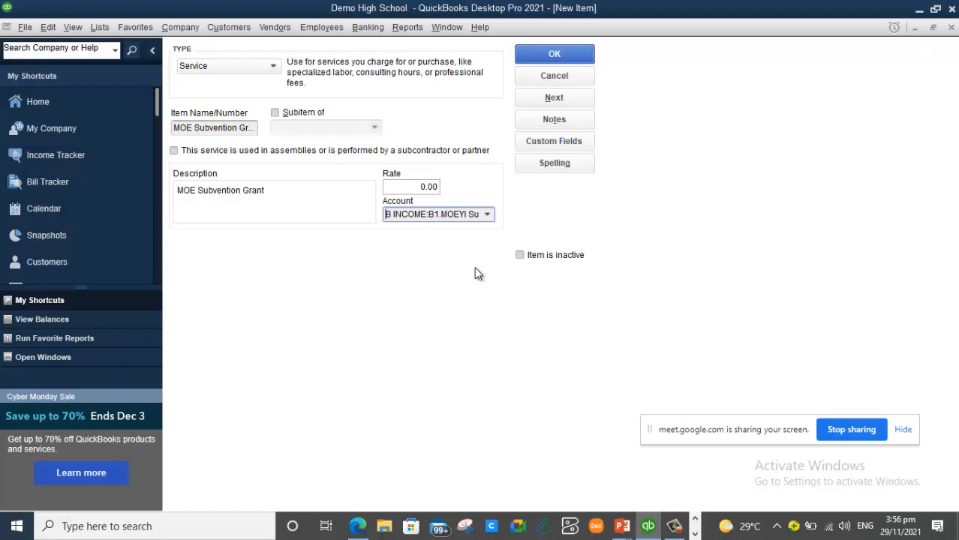
click(570, 54)
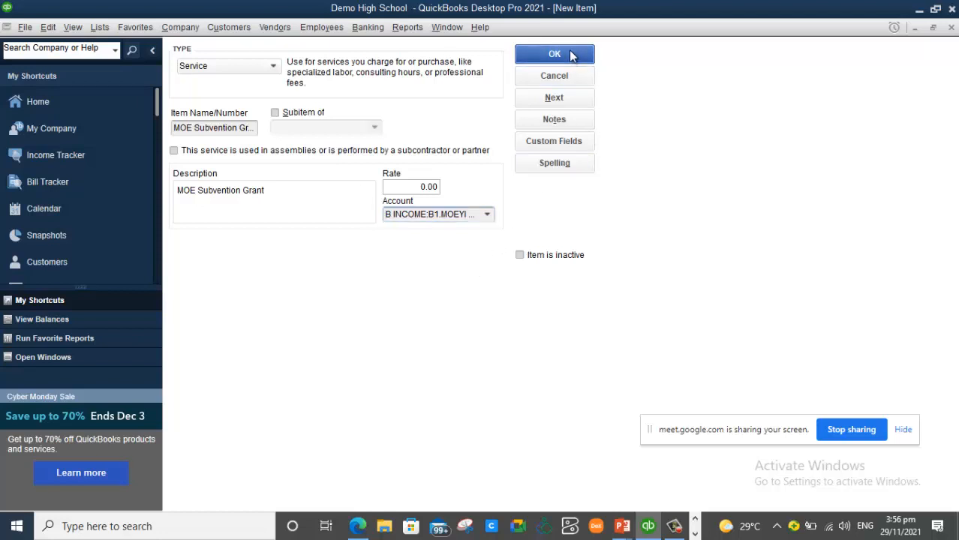
click(579, 355)
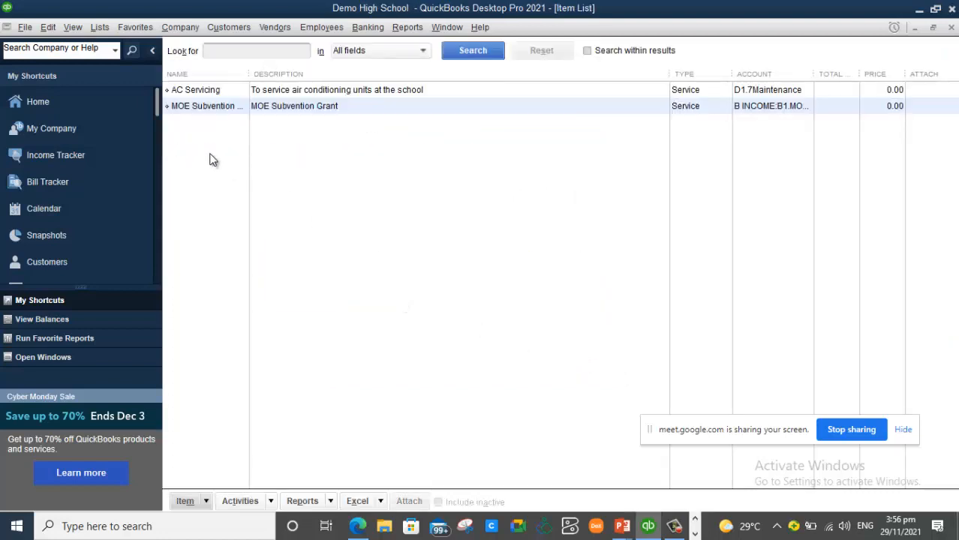
click(351, 91)
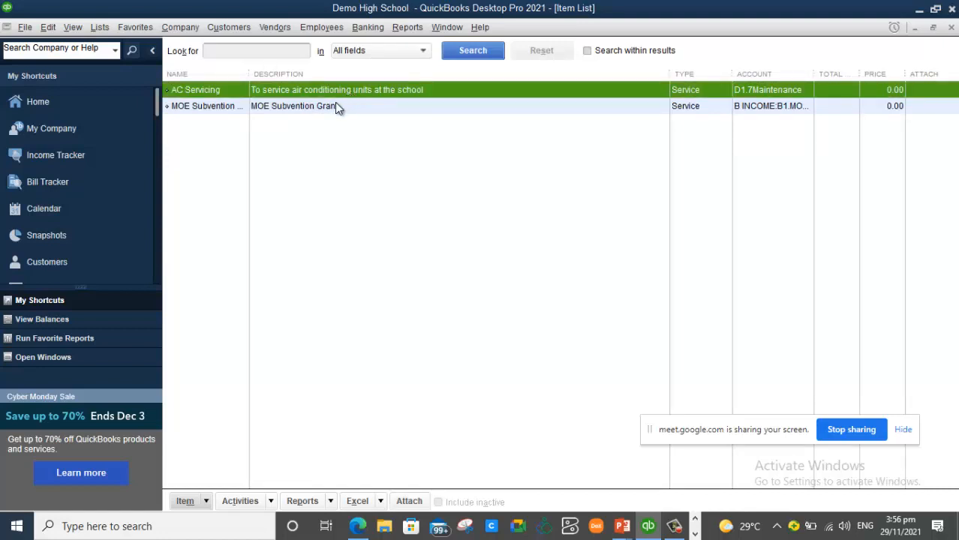
click(341, 108)
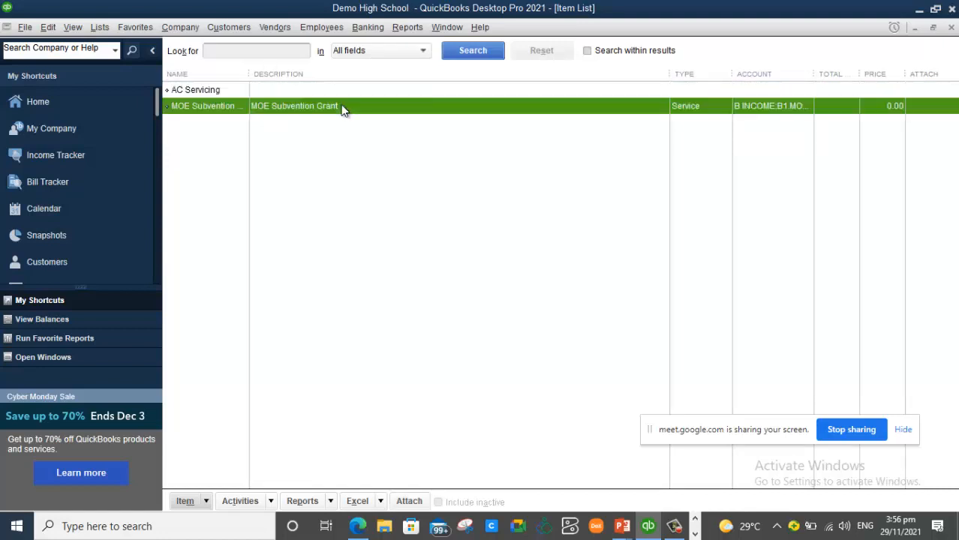
- Start a service item named 'Electricity Charges', described 'Electricity Charges for the period'
right_click(216, 171)
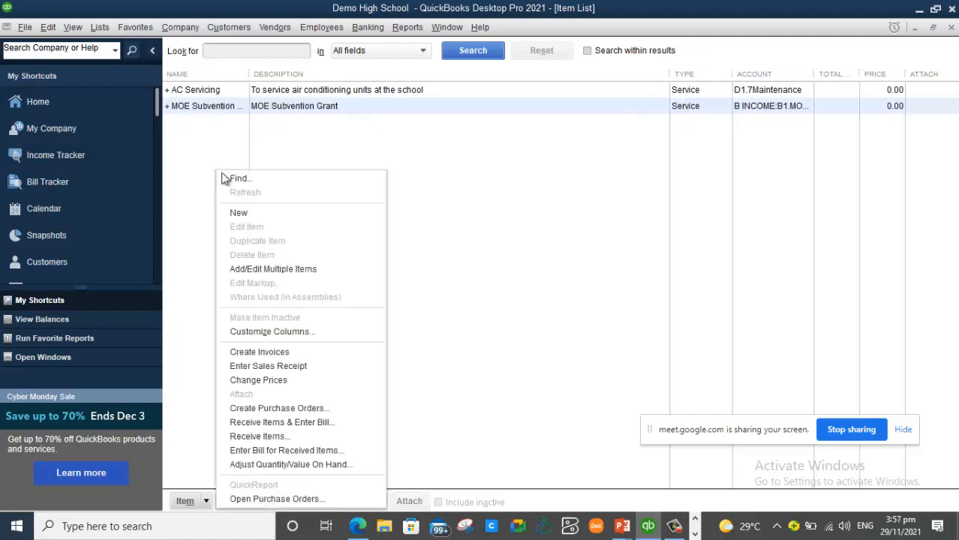
click(258, 213)
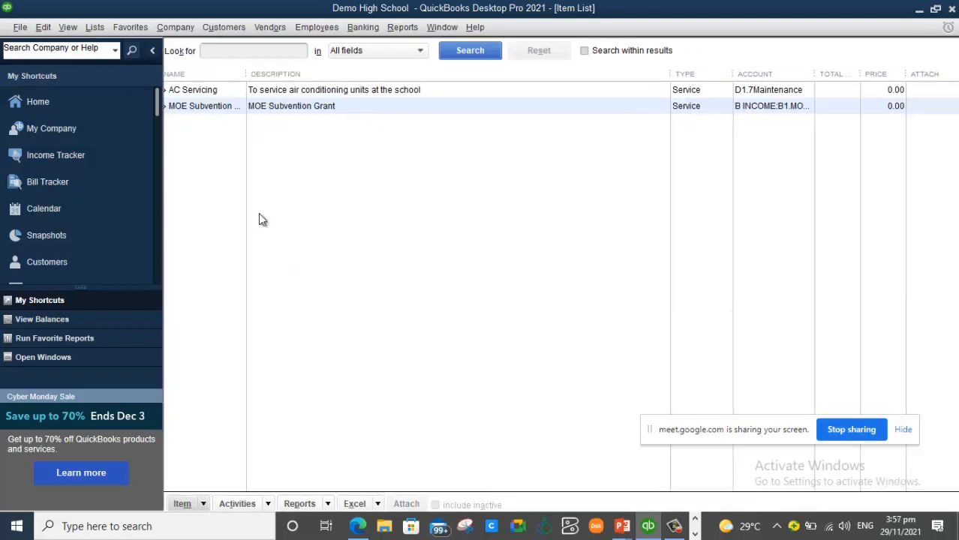
click(237, 86)
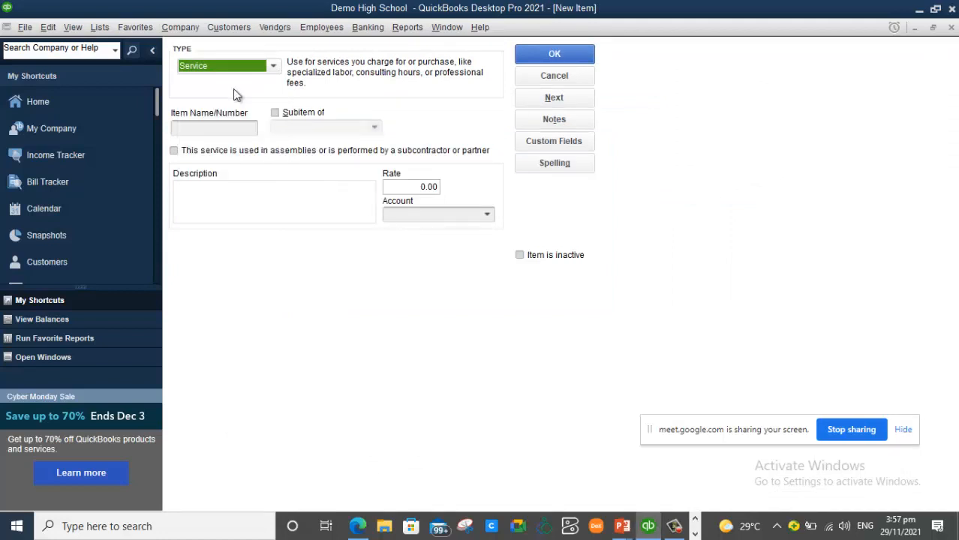
click(197, 129)
text(Electricity Charges)
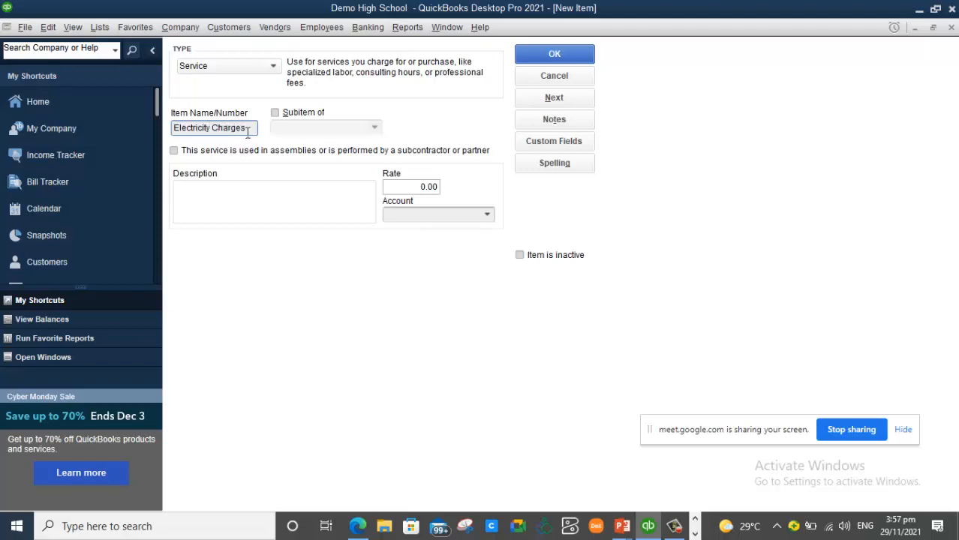
drag(246, 132, 147, 132)
key(BackSpace)
key(ctrl+z)
key(ctrl+c)
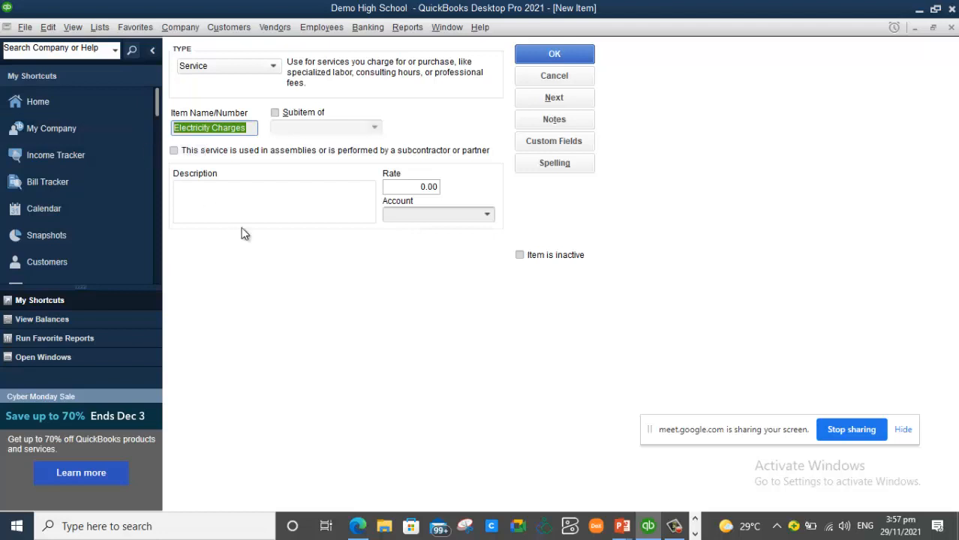
click(222, 197)
key(ctrl+v)
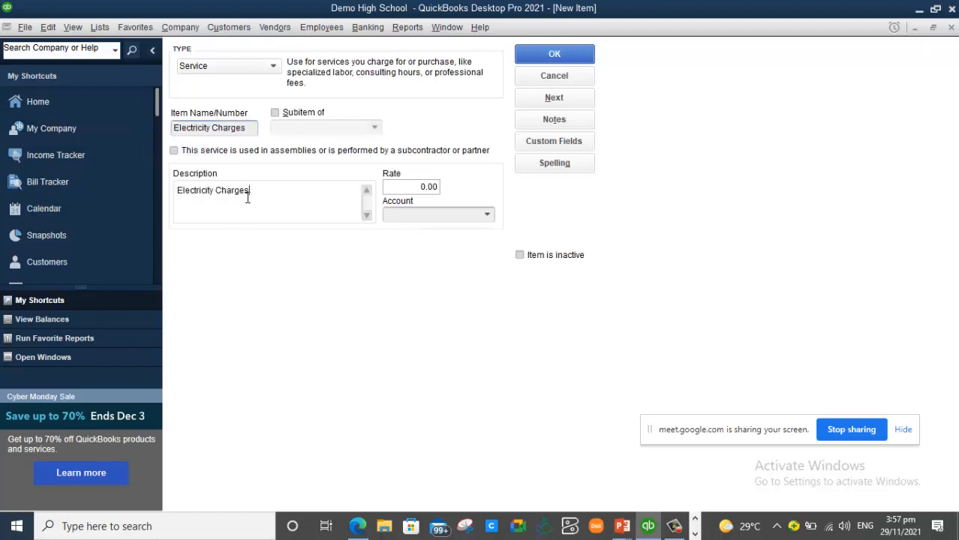
text(for the period)
- Post Electricity Charges to the C3Public Utilities account and save it
click(488, 215)
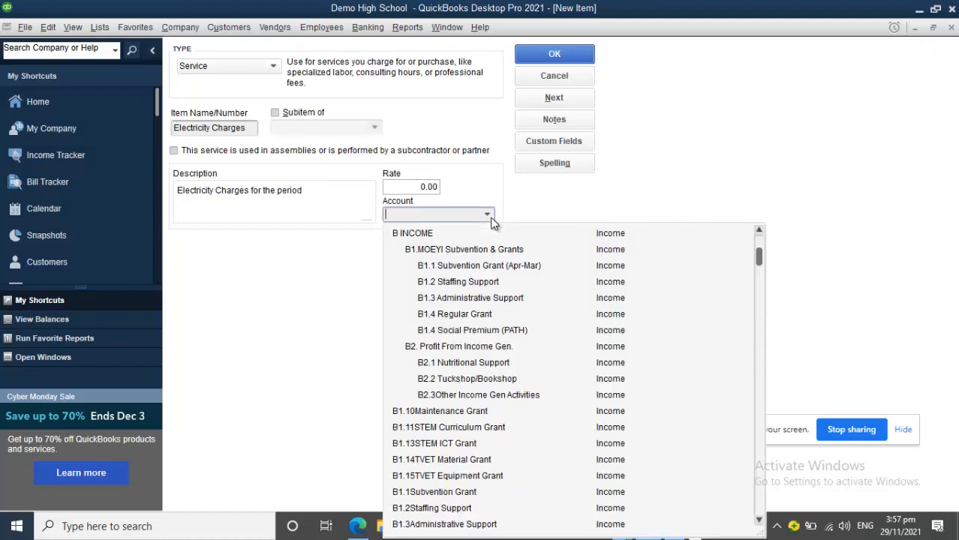
text(u)
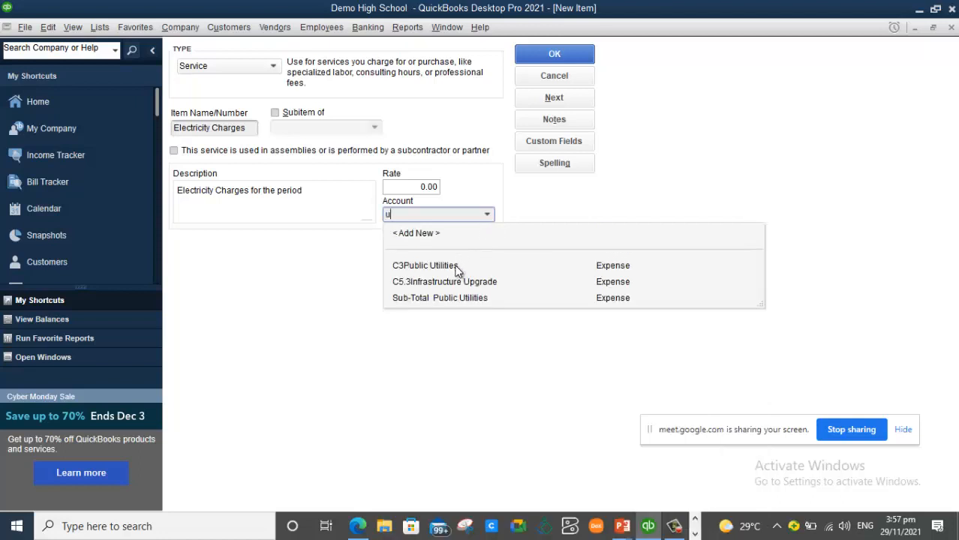
click(424, 265)
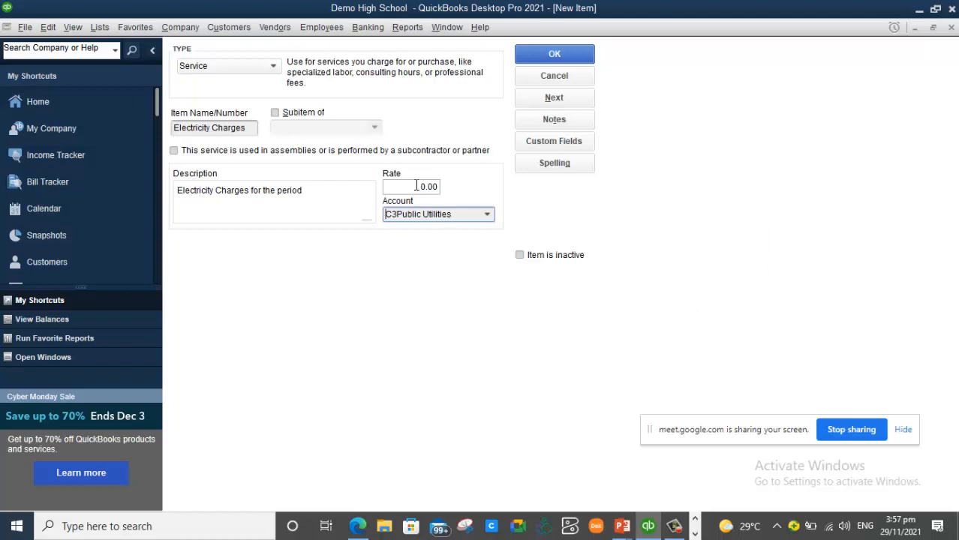
click(587, 55)
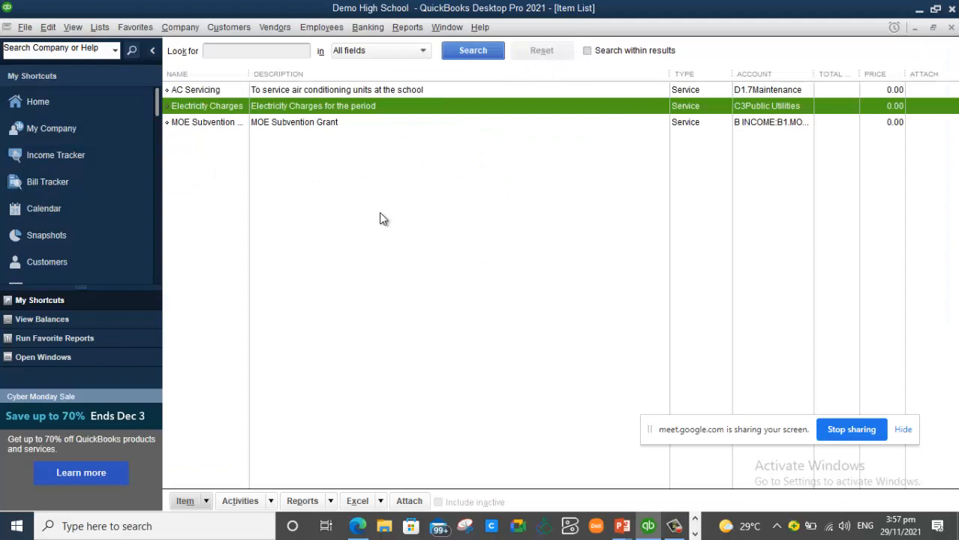
- Start a new service item with name and description 'Transcript'
right_click(318, 179)
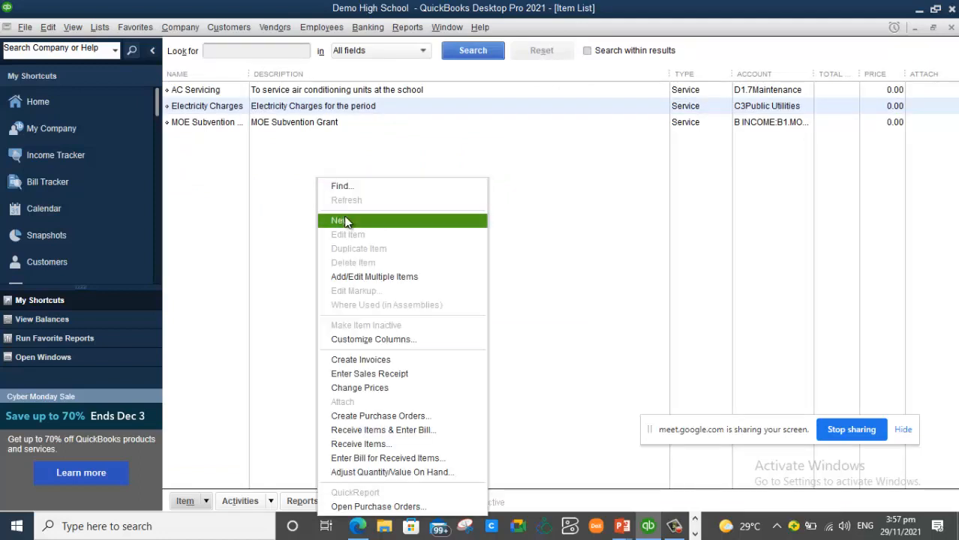
click(347, 222)
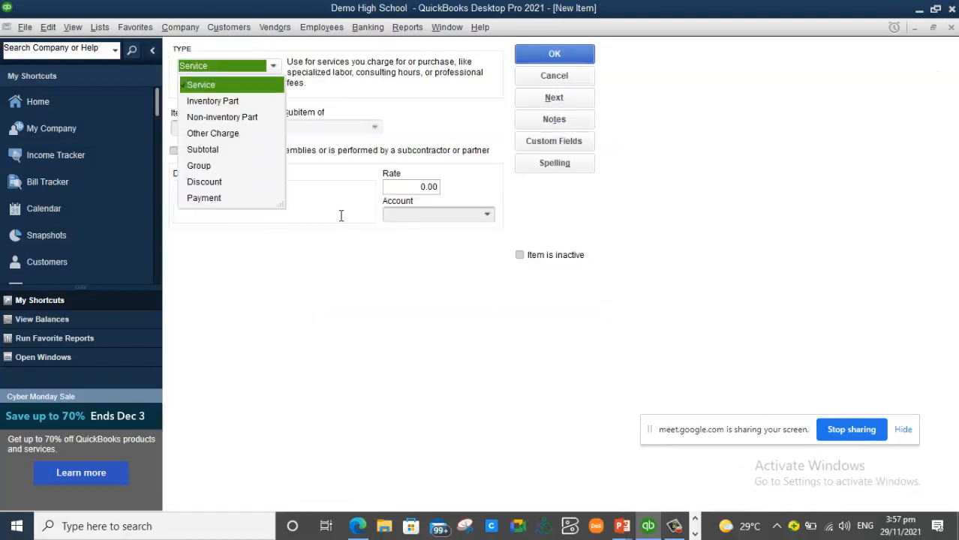
click(248, 86)
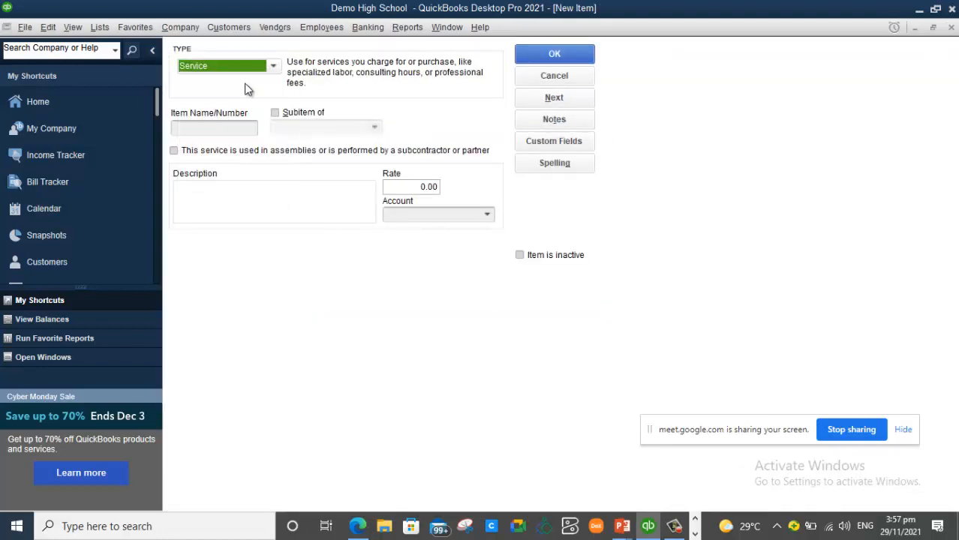
click(214, 127)
text(Transcript)
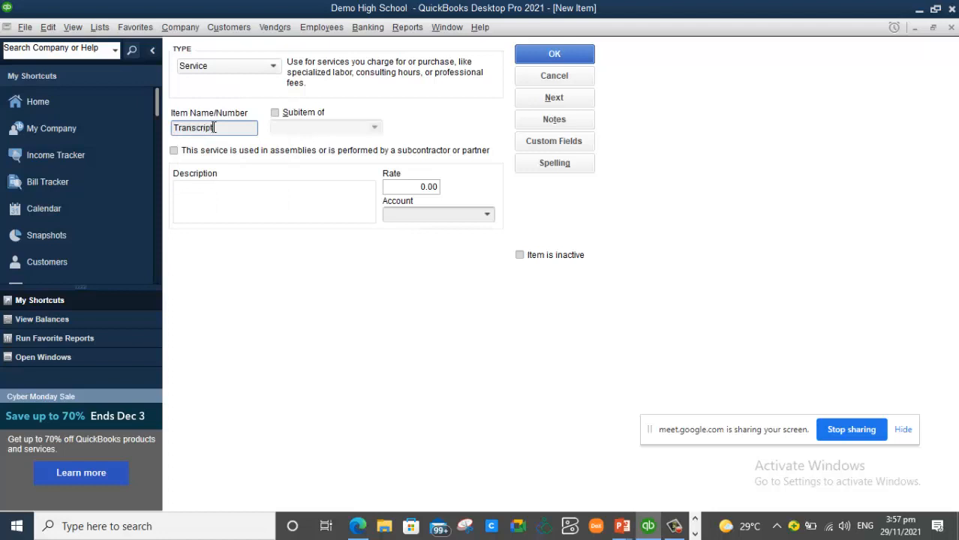
click(212, 189)
text(Transcript)
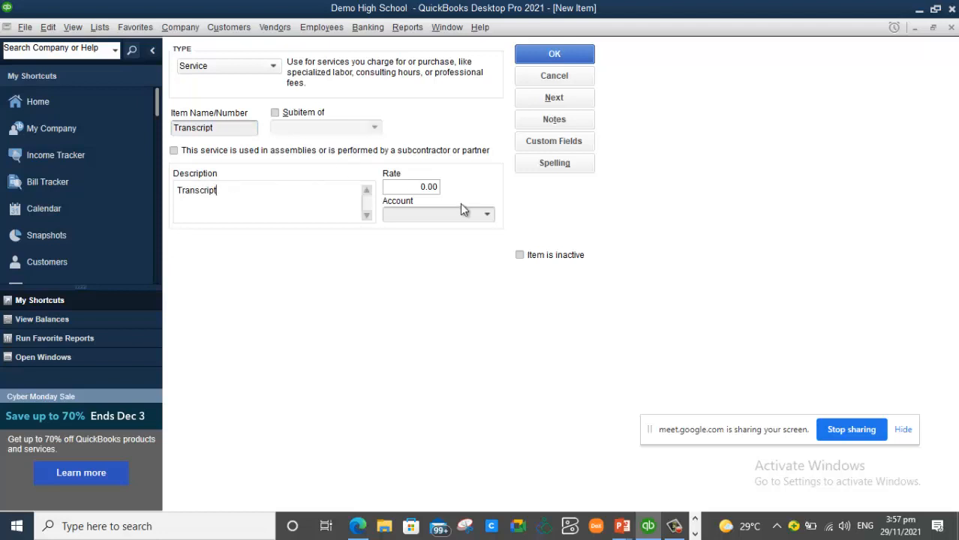
- Give Transcript a rate of 800 and the Other Income account, then save it
click(420, 187)
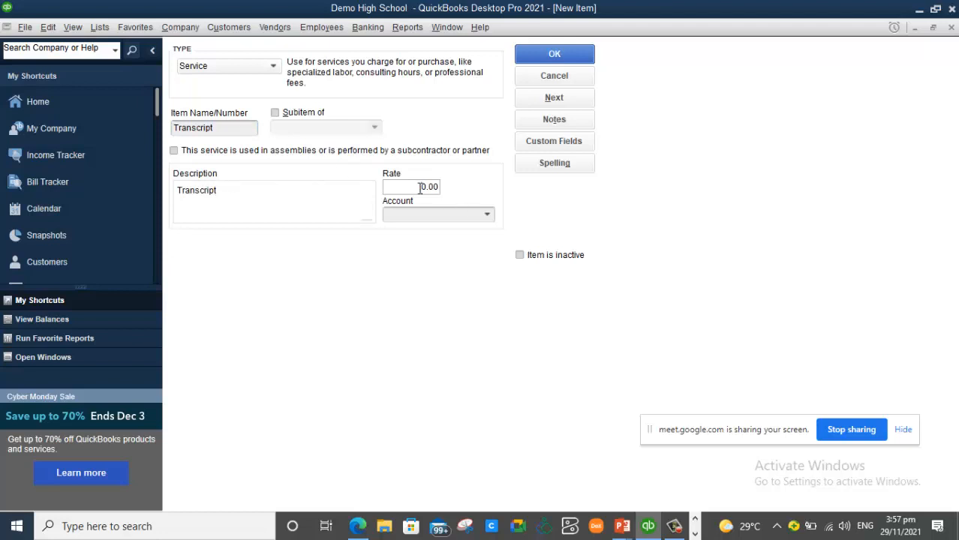
text(80)
click(487, 216)
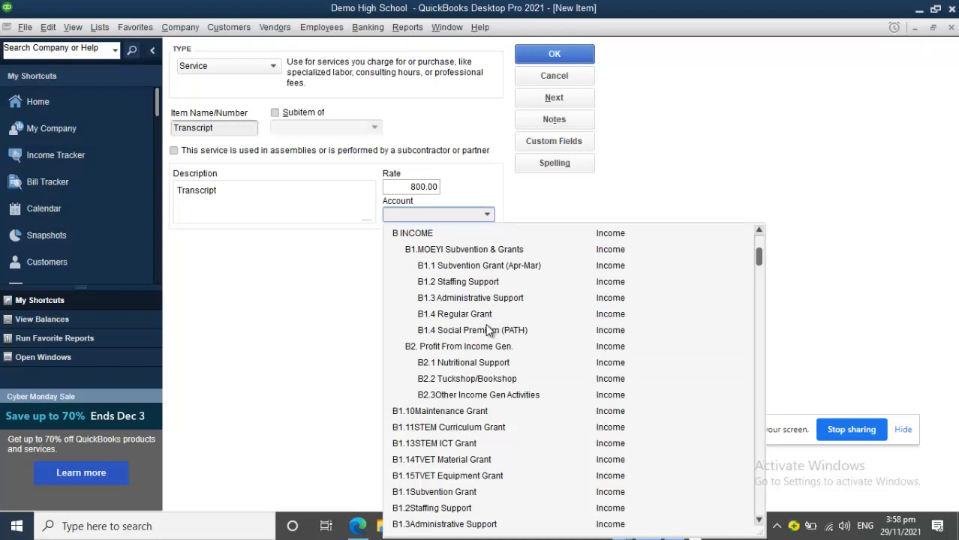
text(Opening Balance Equity)
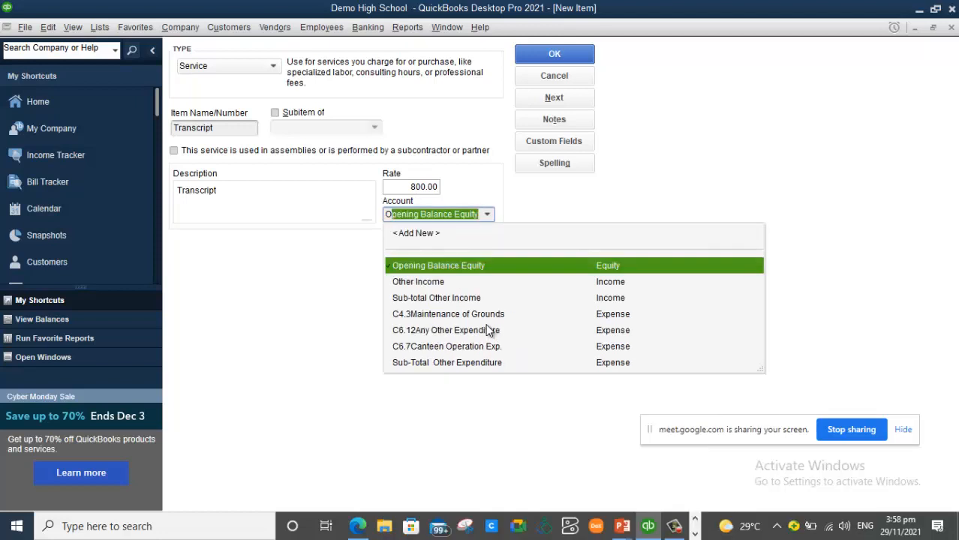
click(430, 283)
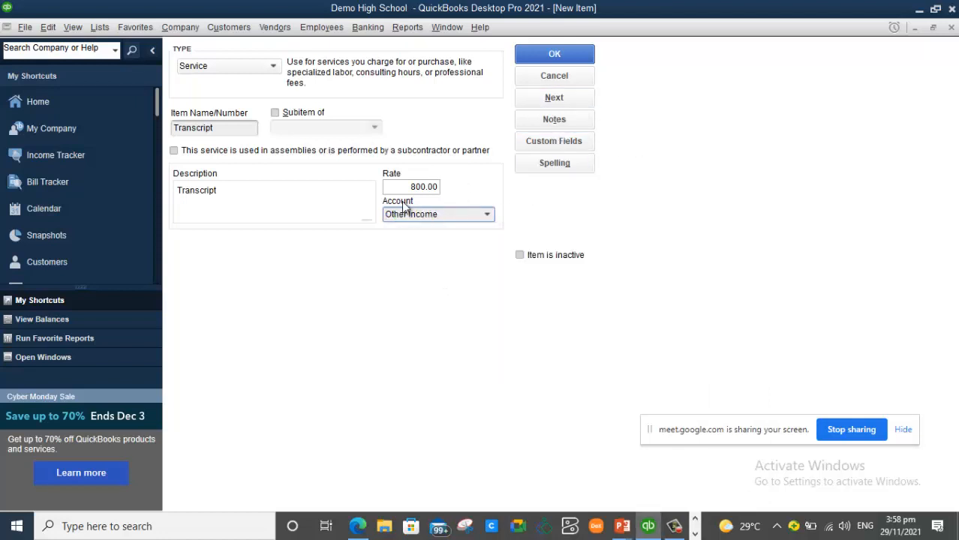
click(575, 54)
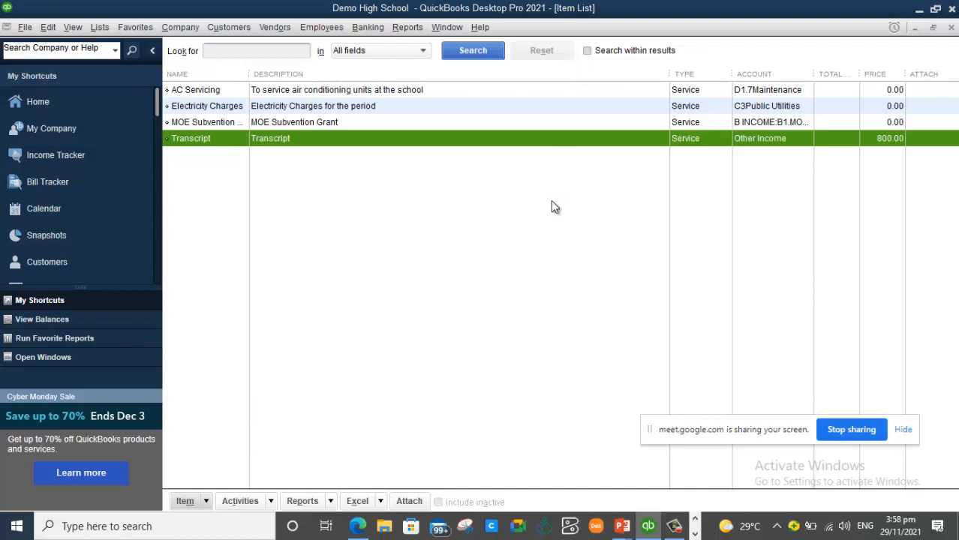
mouse_move(622, 527)
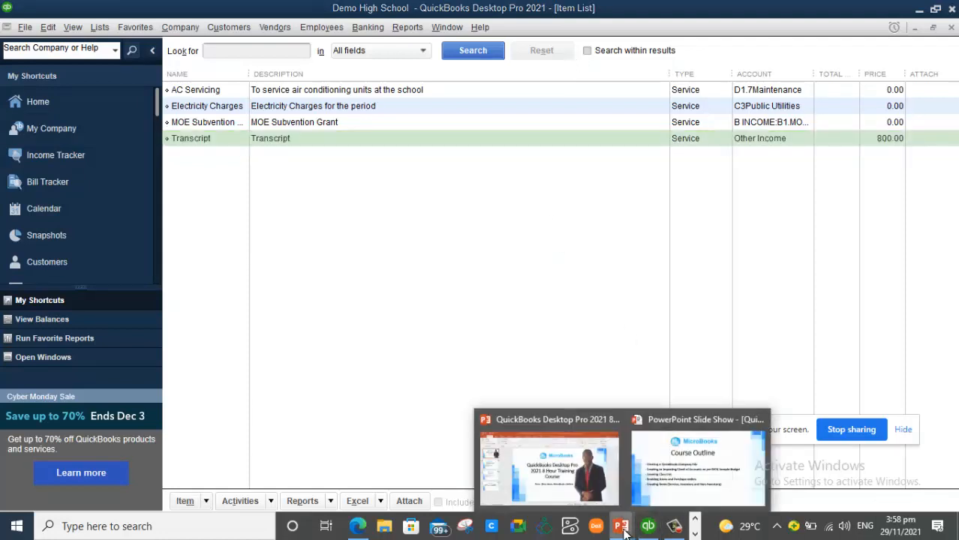
click(687, 450)
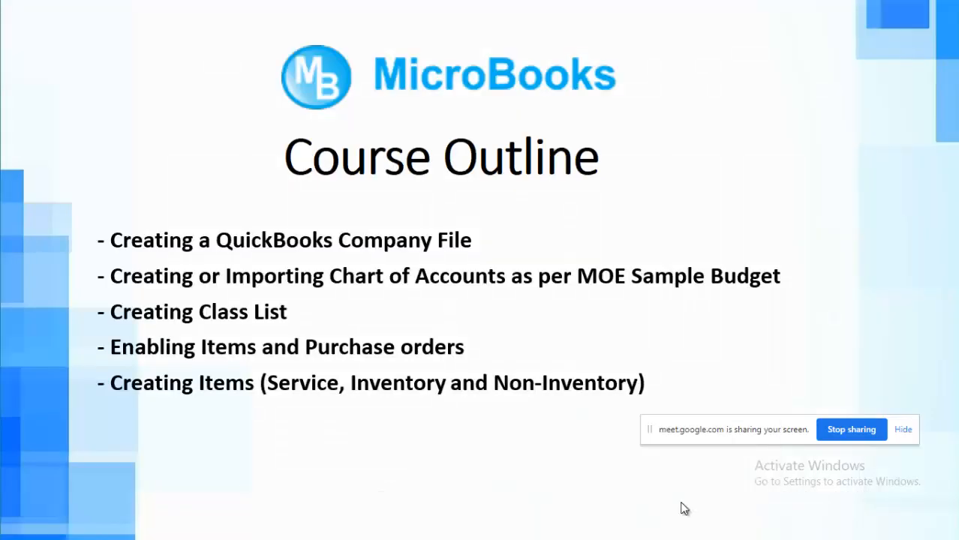
key(alt+Tab)
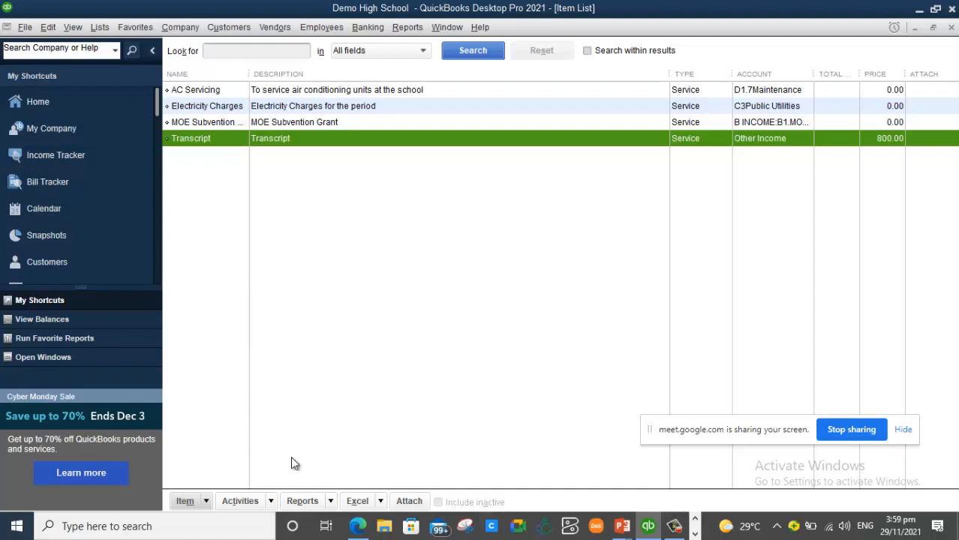
- Start a new Inventory Part item named 'CRAN WATA 300ML'
right_click(205, 171)
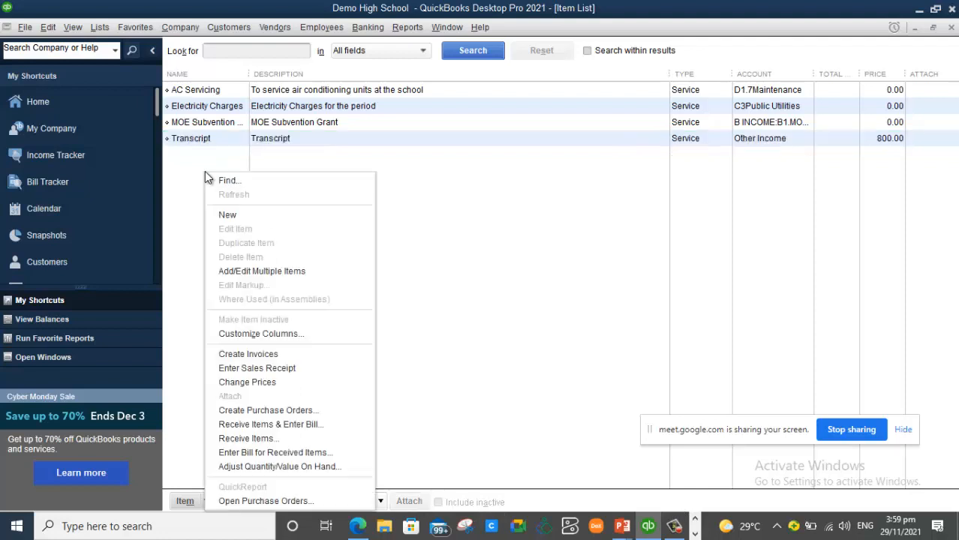
click(241, 222)
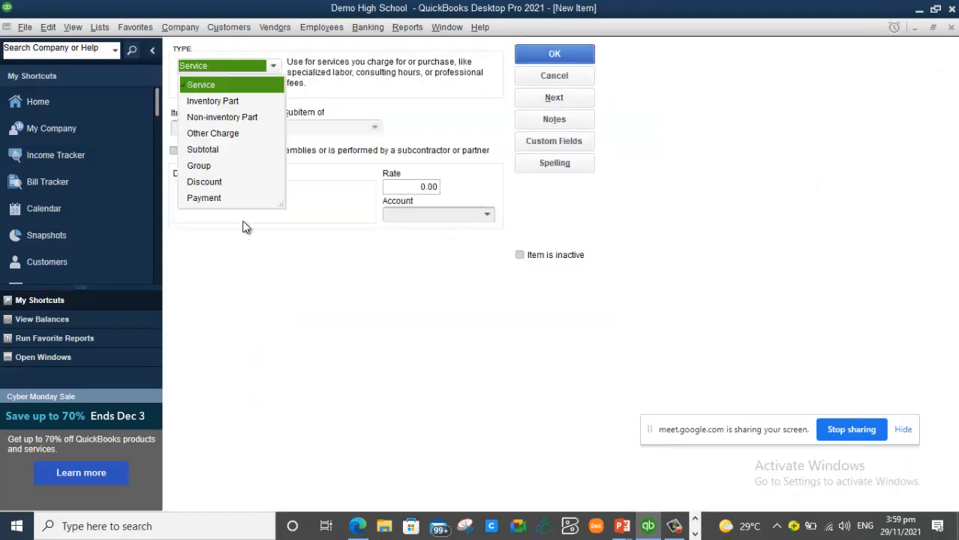
click(241, 102)
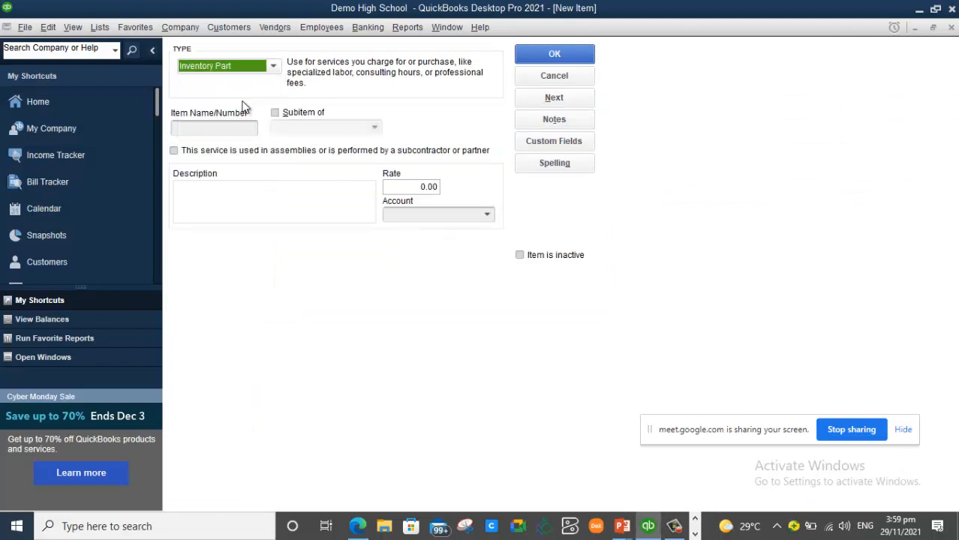
click(201, 125)
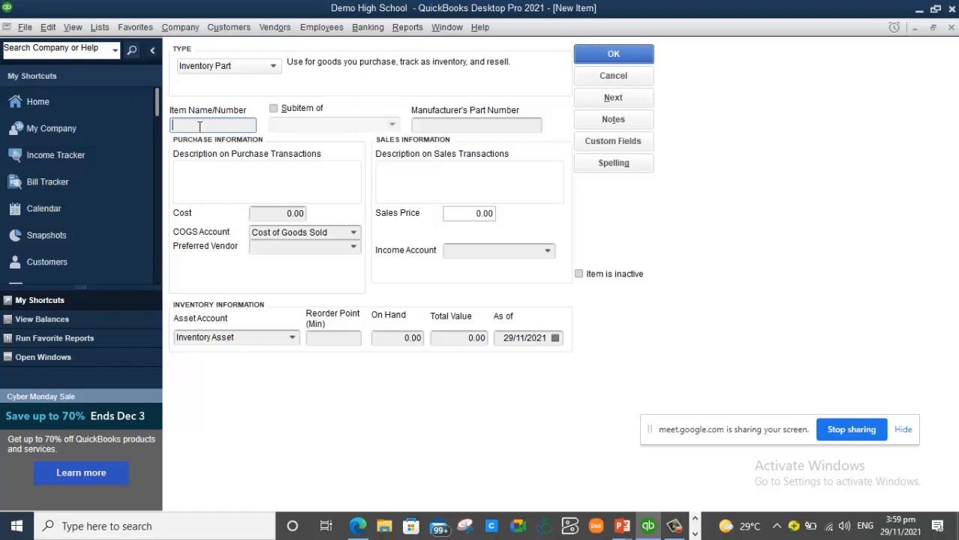
text(C)
text(RAN)
text(BERRY)
key(BackSpace)
key(BackSpace)
key(BackSpace)
key(BackSpace)
key(BackSpace)
text(MATA)
text( 300)
text(ML)
- Copy the item name into the purchase and sales descriptions
drag(248, 125, 105, 137)
key(ctrl+c)
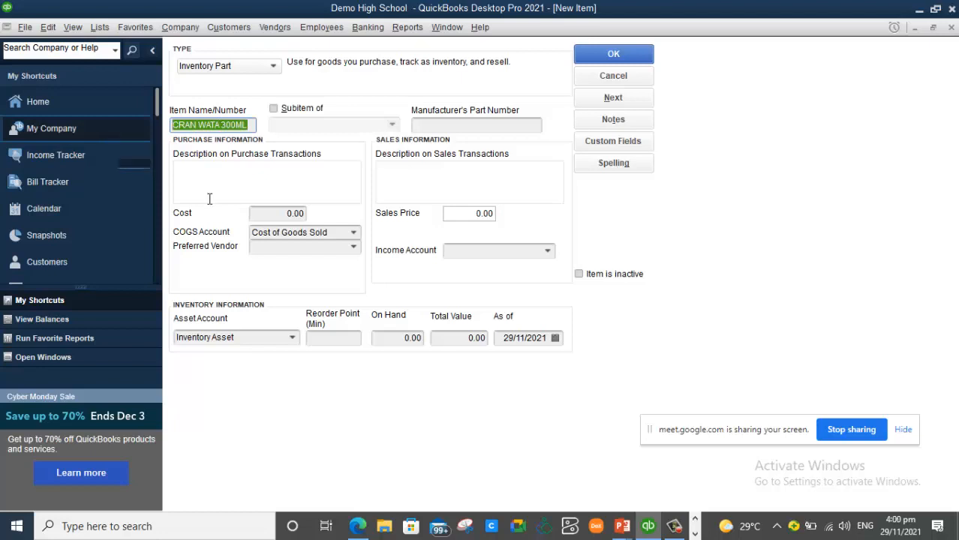
click(241, 169)
key(ctrl+v)
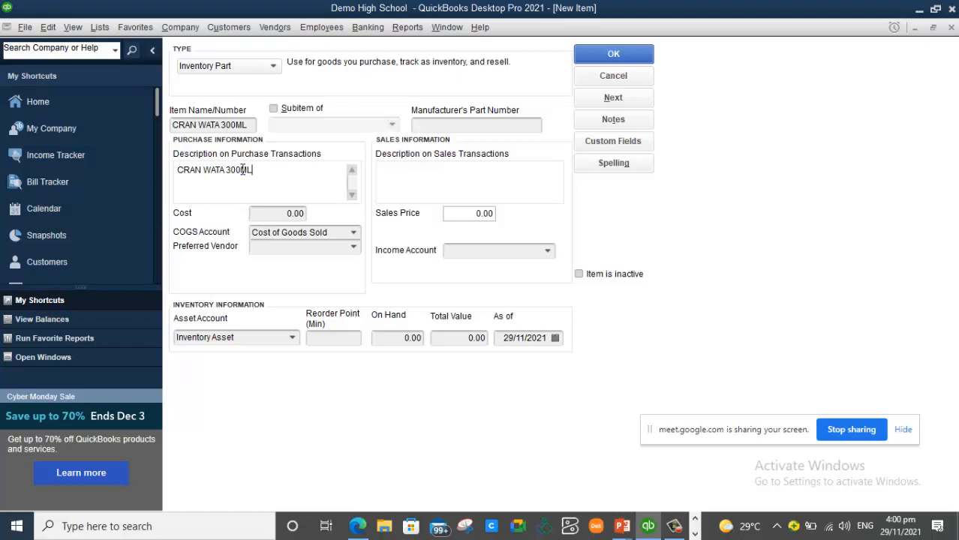
click(432, 185)
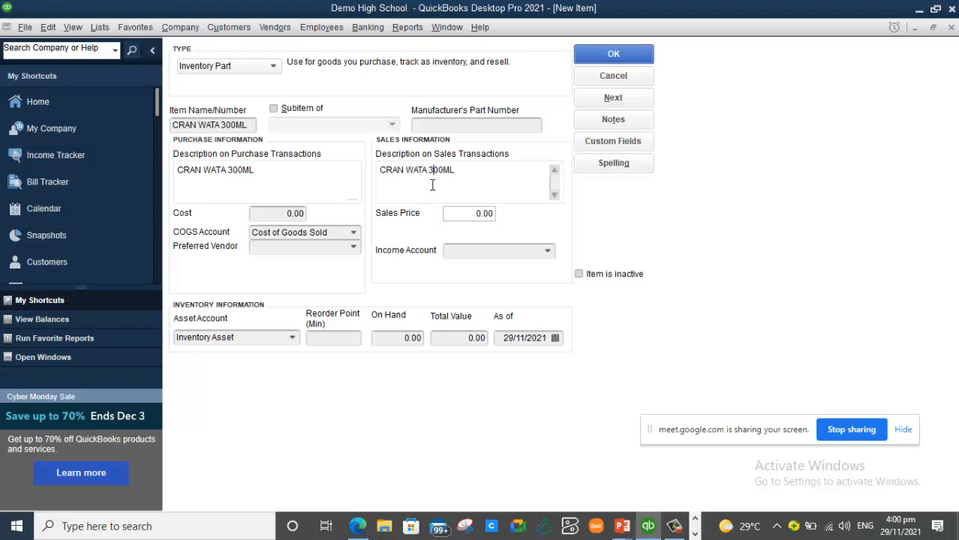
- Give CRAN WATA 300ML cost 60, sales price 90 and income account B2.2 Tuckshop/Bookshop
click(278, 216)
text(6)
click(475, 213)
text(9)
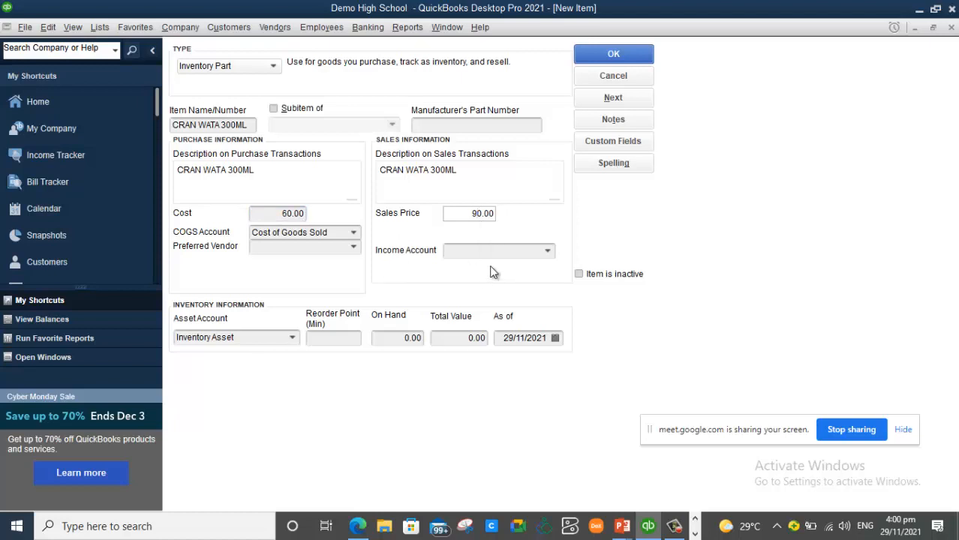
click(547, 255)
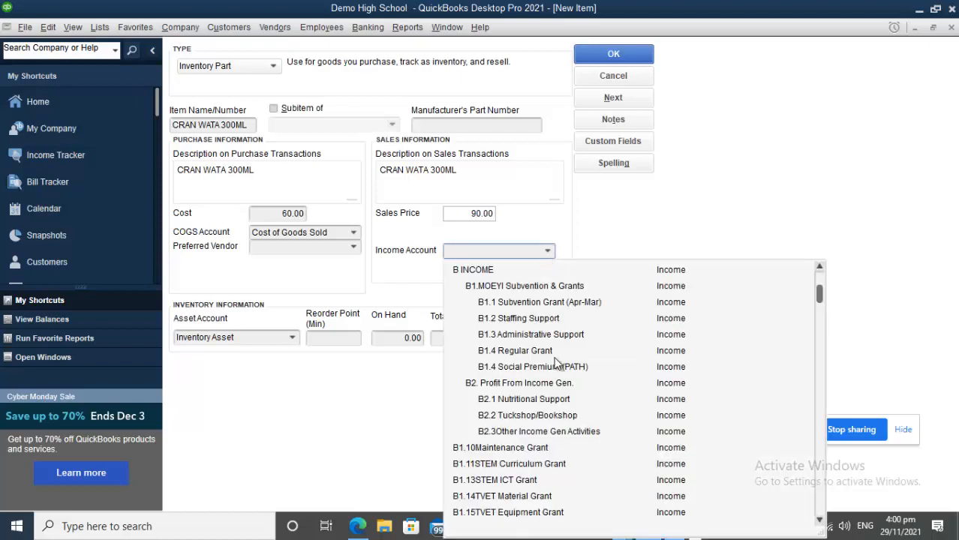
click(549, 416)
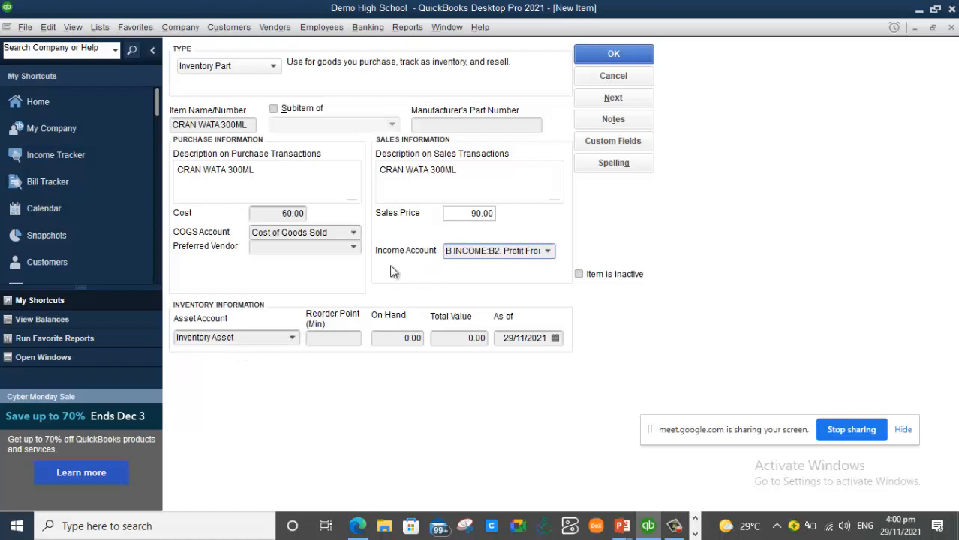
- Open the Preferred Vendor dropdown for CRAN WATA 300ML
click(354, 250)
click(352, 250)
click(349, 253)
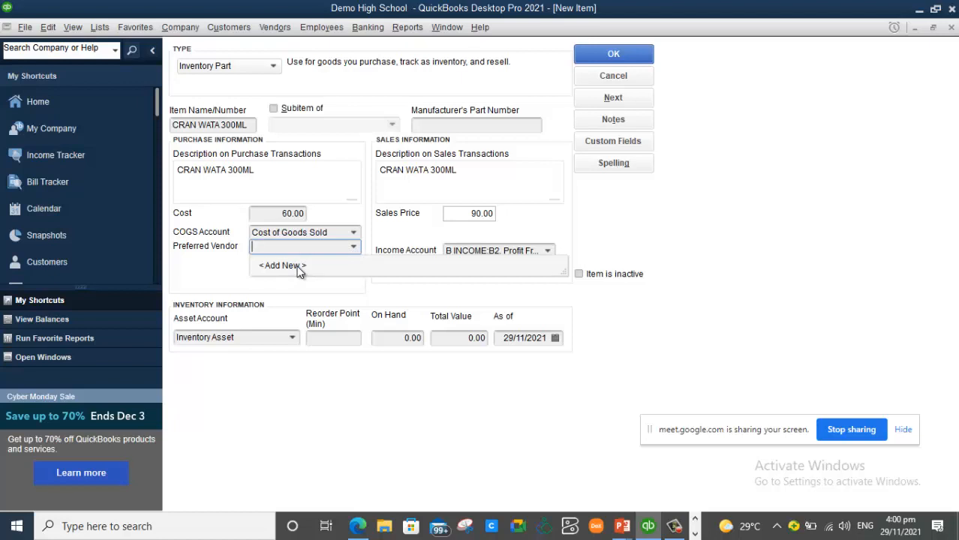
- Add WISYNCO as a new vendor and make it the item's preferred vendor
click(297, 266)
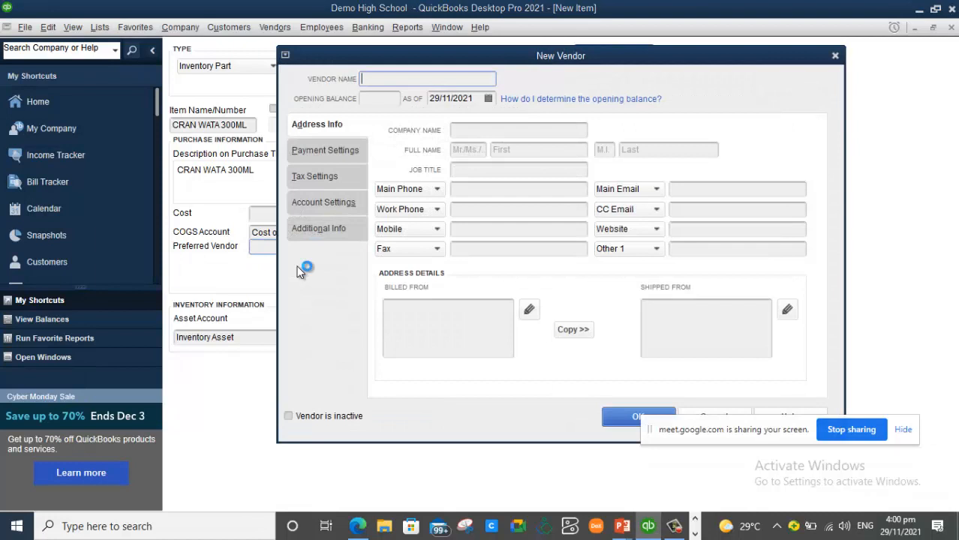
text(WISYNCO)
click(611, 418)
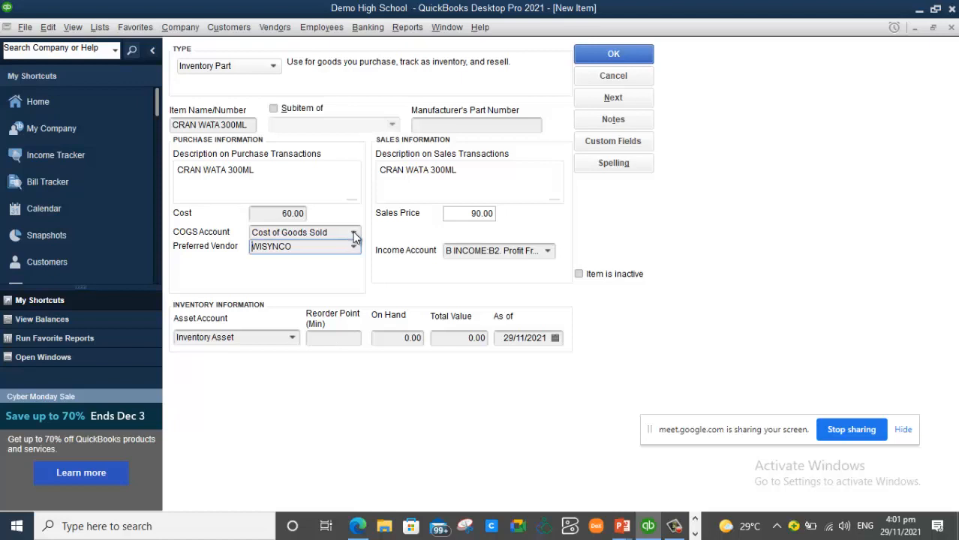
- Set CRAN WATA 300ML's reorder point to 24 and quantity on hand to 36
click(340, 343)
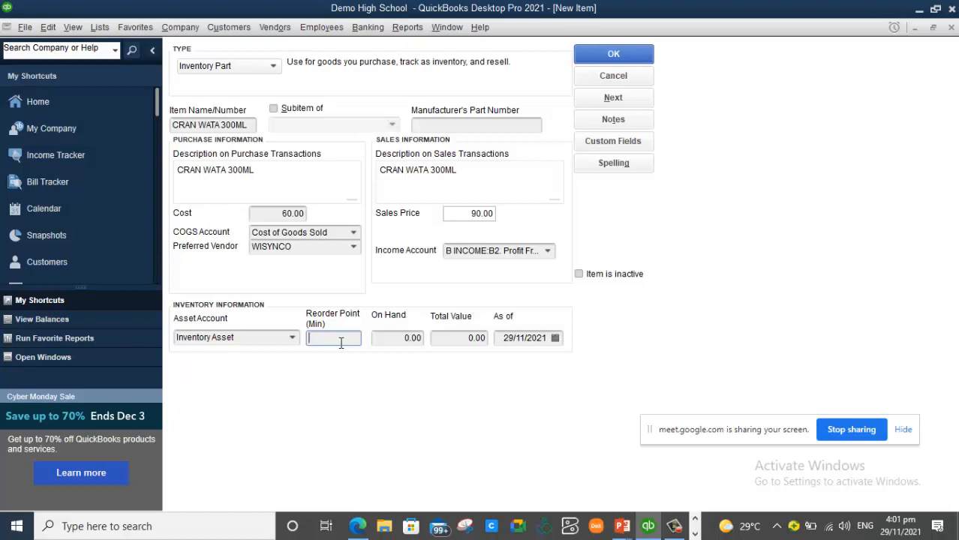
text(24)
click(391, 339)
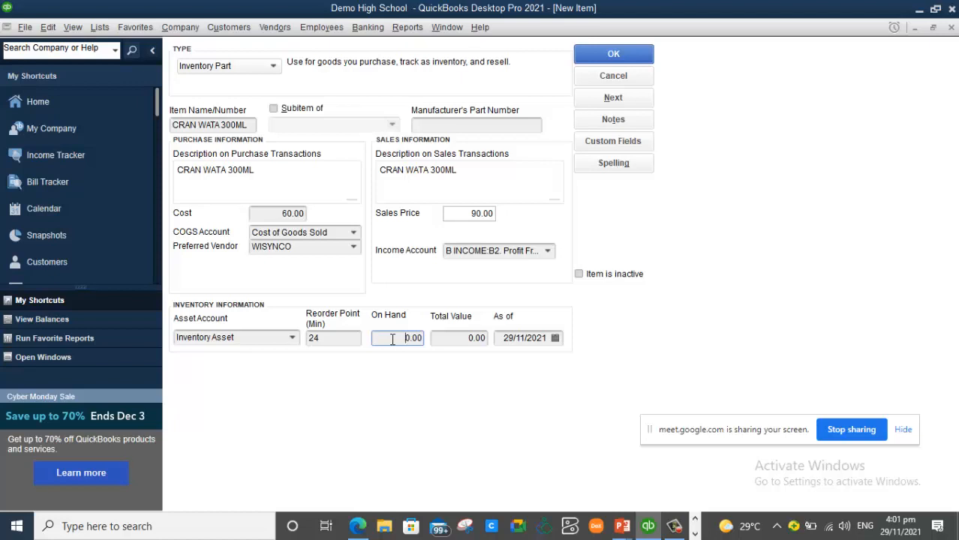
text(36)
key(Delete)
- Set the as-of date to 31/08/2021 and save the CRAN WATA 300ML item
click(555, 339)
click(511, 363)
click(511, 362)
click(511, 362)
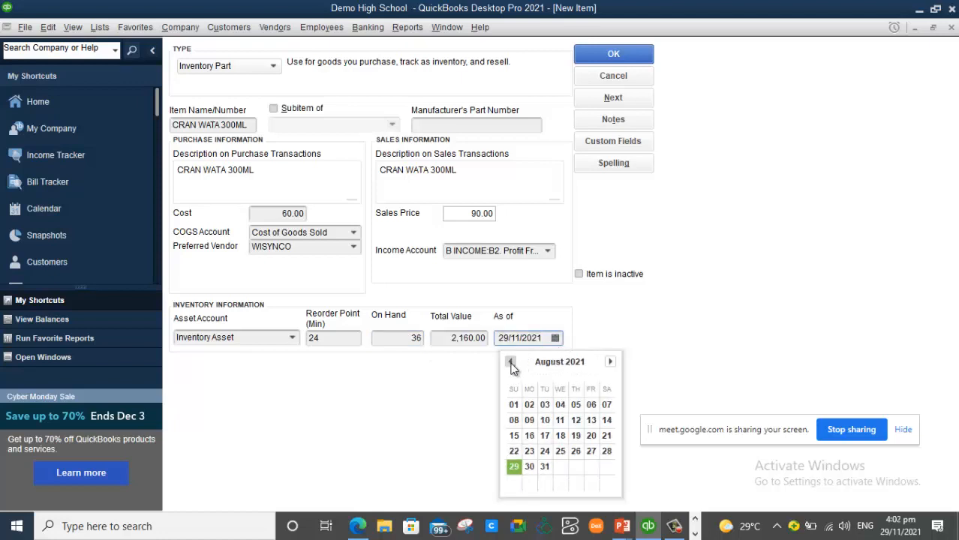
click(544, 468)
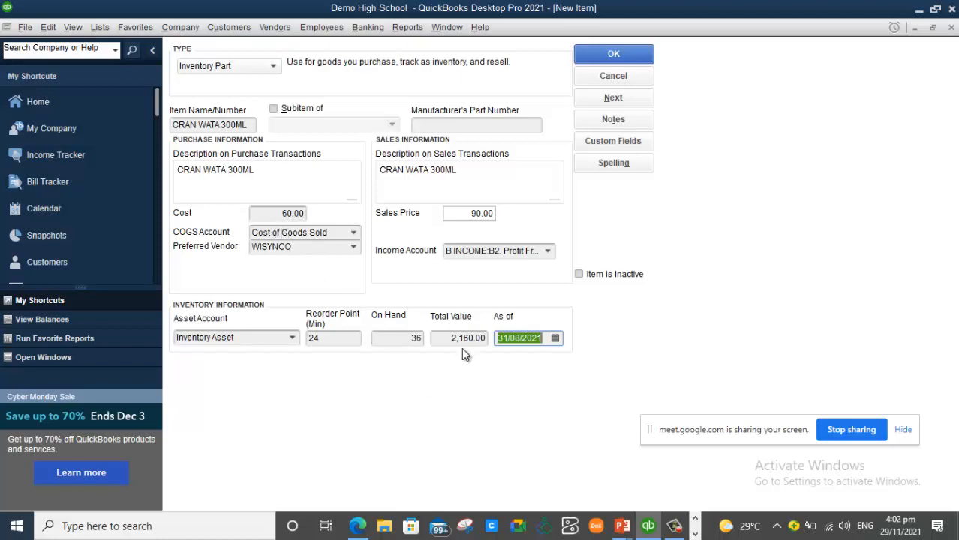
click(634, 57)
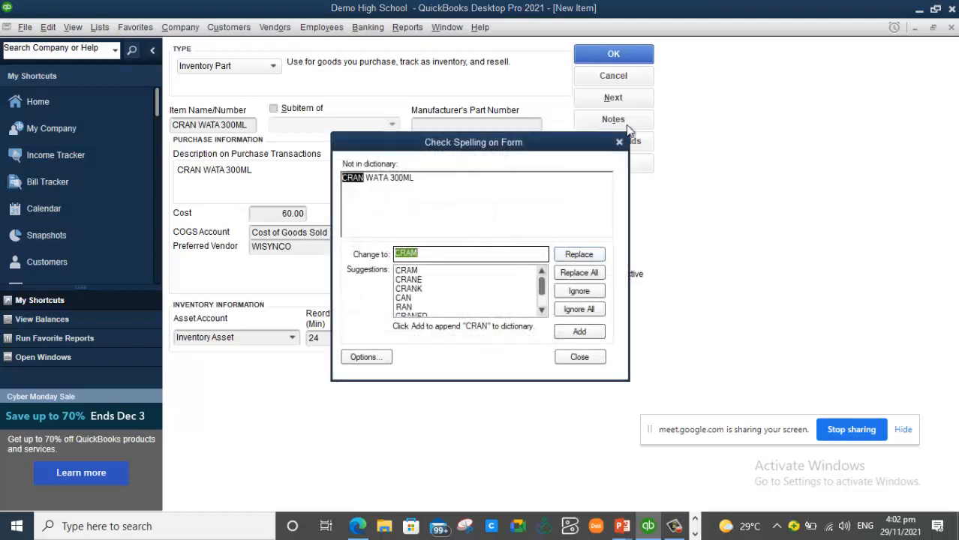
click(587, 357)
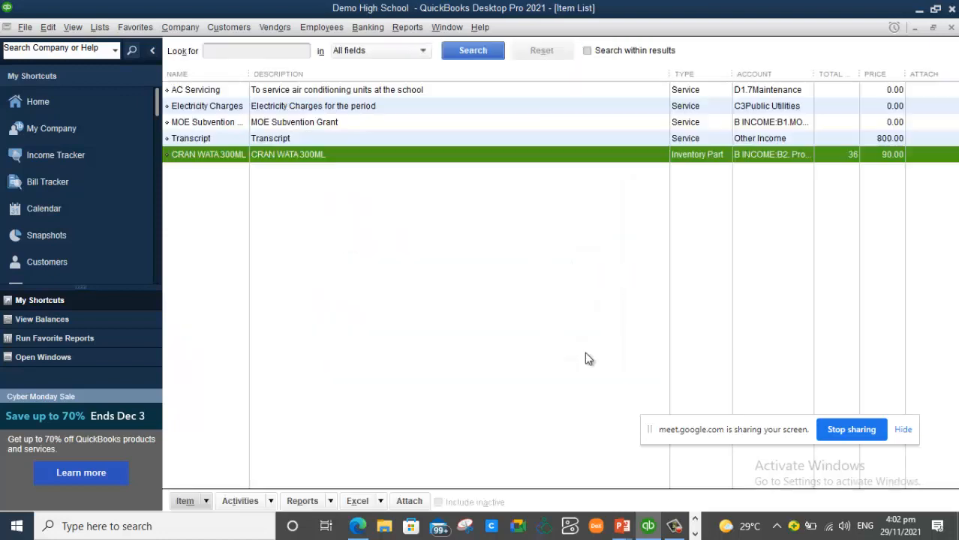
- Start a new inventory part item named NATIONAL BUN
right_click(302, 196)
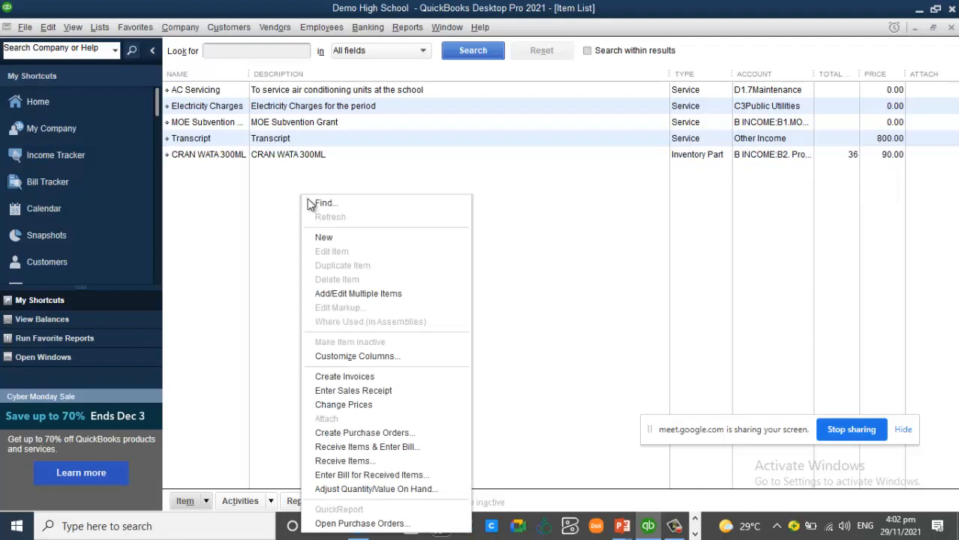
click(339, 238)
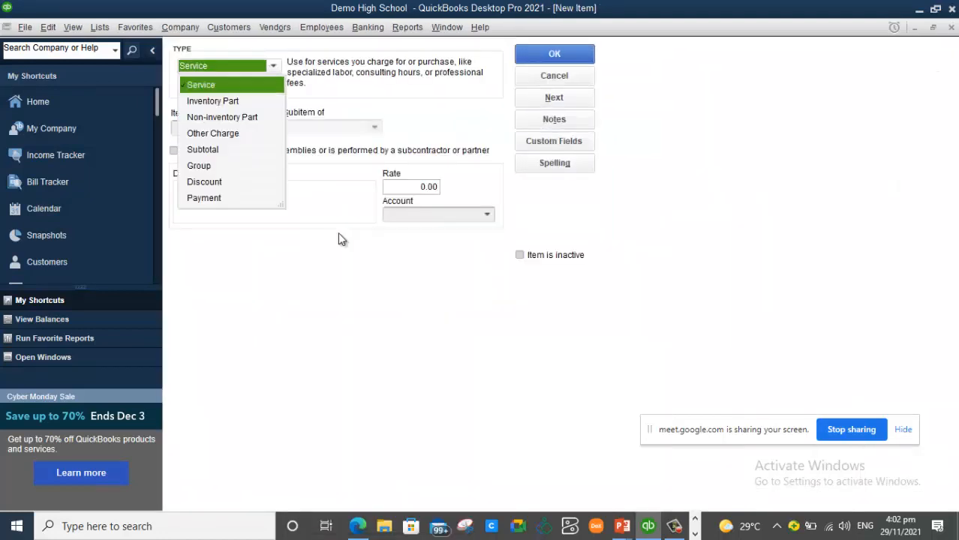
click(234, 100)
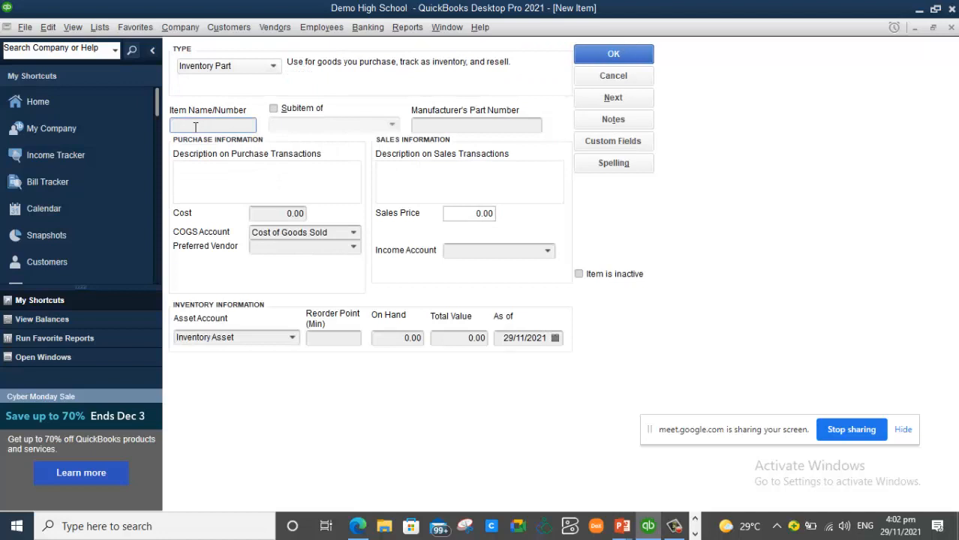
text(n)
key(BackSpace)
text(n)
key(BackSpace)
text(NIC)
key(BackSpace)
key(BackSpace)
text(ATIONAL BUN)
- Copy NATIONAL BUN into both the purchase and sales descriptions
drag(234, 125, 136, 138)
key(ctrl+c)
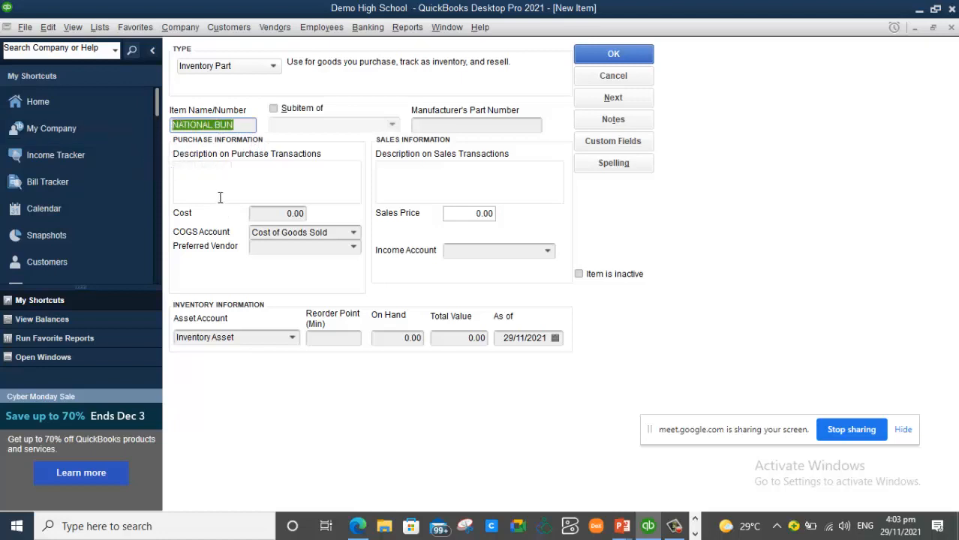
click(219, 187)
key(ctrl+v)
click(438, 185)
key(ctrl+v)
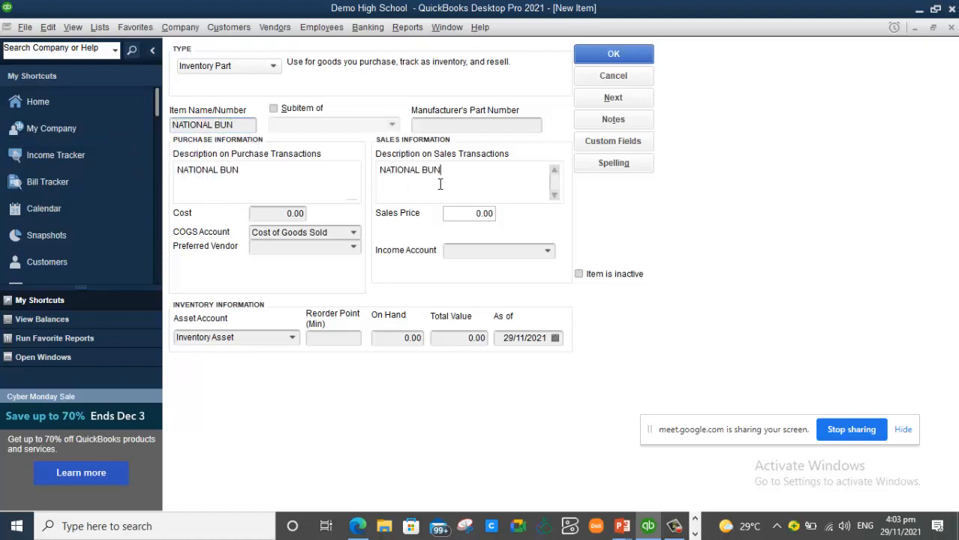
- Enter cost 80.00 and sales price 130.00 for NATIONAL BUN
click(285, 214)
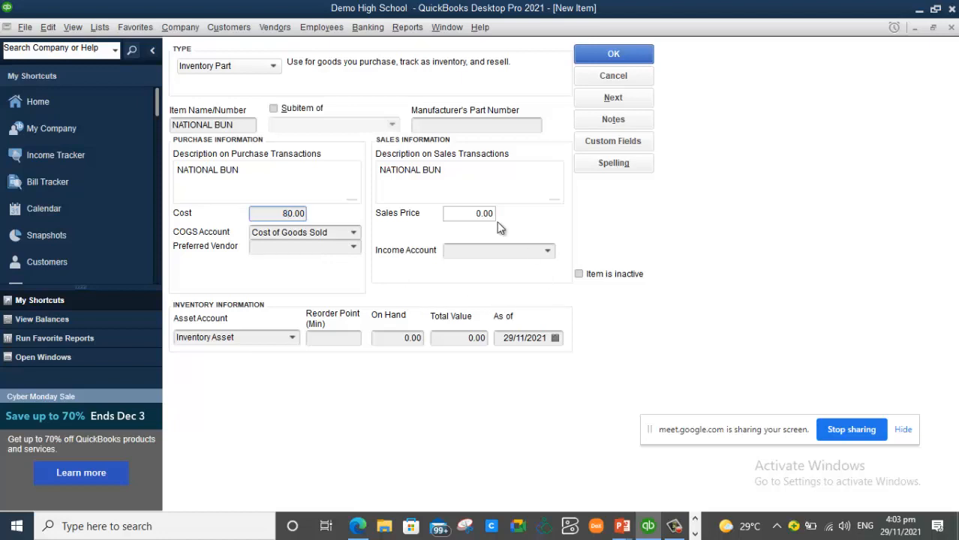
click(470, 215)
text(1)
key(BackSpace)
text(3)
click(354, 251)
- Create vendor NATIONAL BAKING COMPANY LTD as NATIONAL BUN's preferred vendor
click(293, 270)
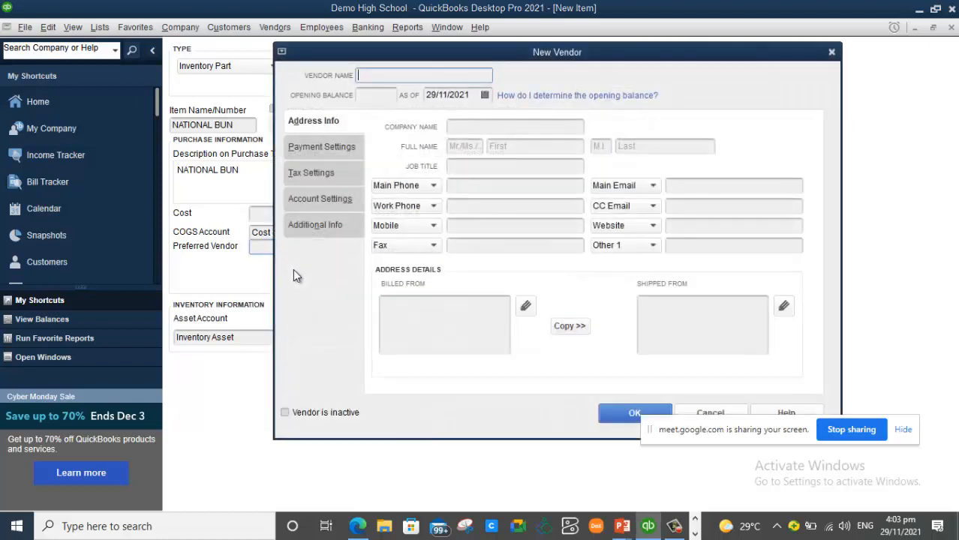
text(NA)
text(TIONAL)
text( BAKING)
text( COMPANY L)
text(TE)
key(BackSpace)
text(D)
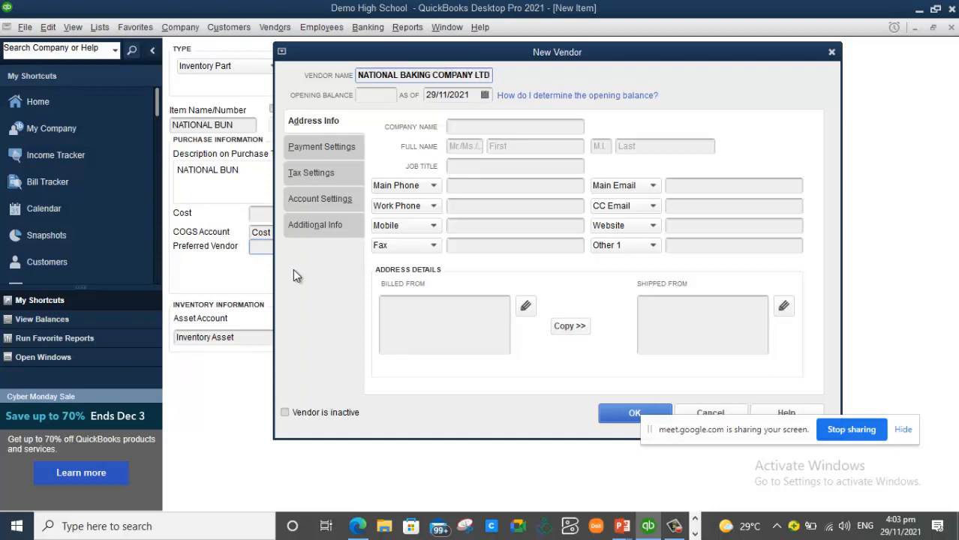
click(630, 414)
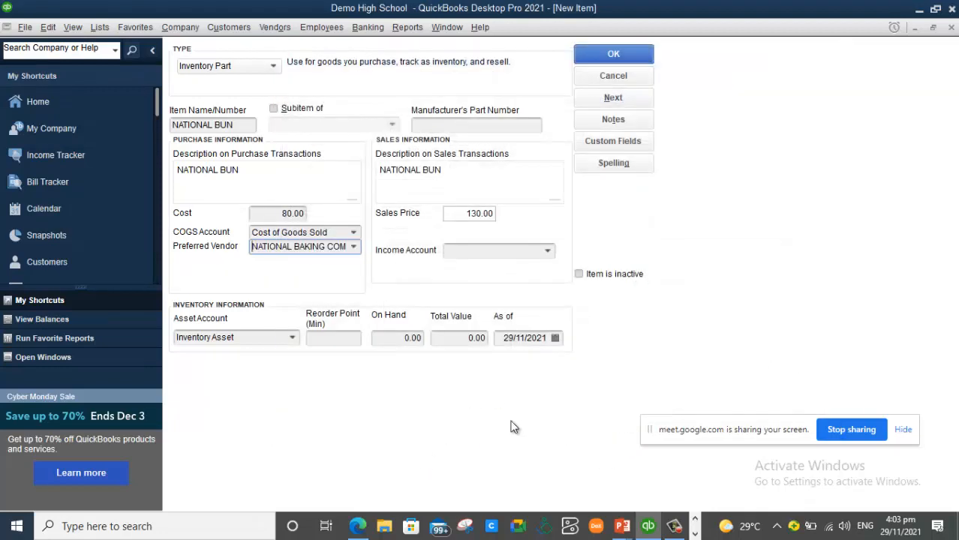
- Set NATIONAL BUN's reorder point to 36 and quantity on hand to 60
click(339, 341)
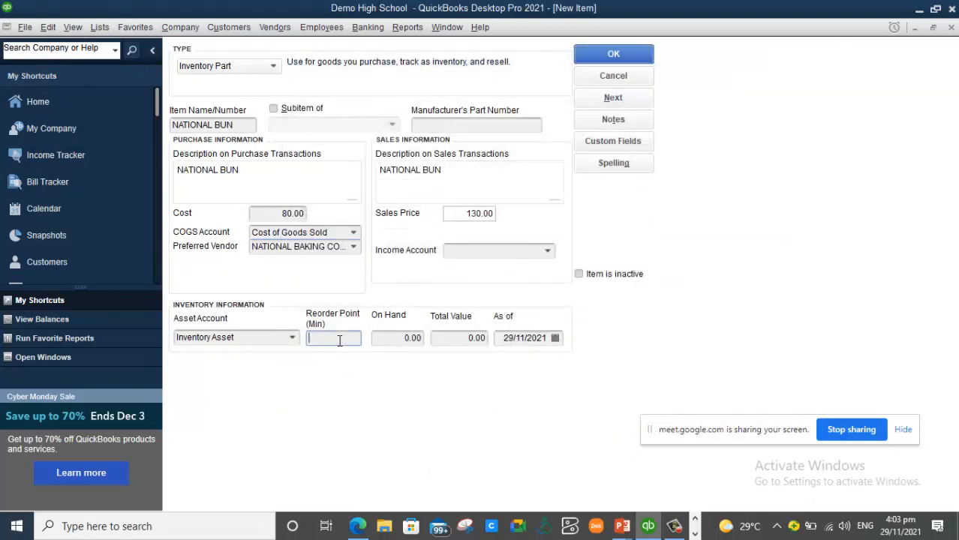
text(36)
click(401, 339)
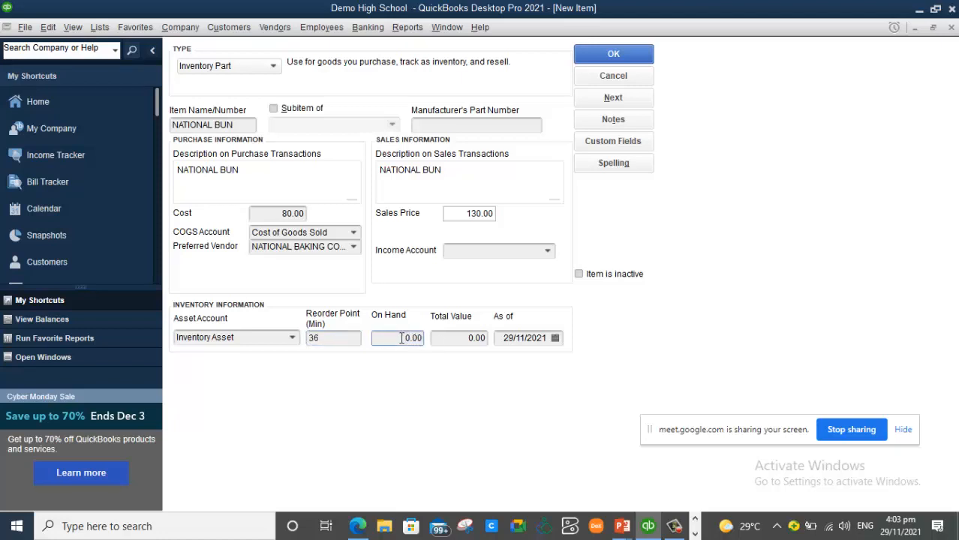
text(60)
key(Delete)
key(Delete)
key(Delete)
key(Delete)
click(447, 339)
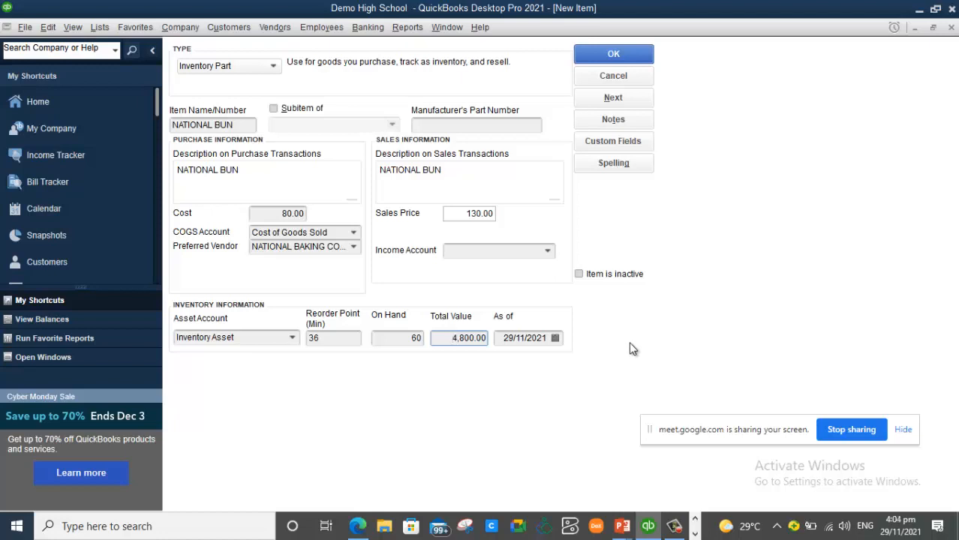
- Date the stock 31/08/2021, choose income account B2.2 Tuckshop/Bookshop, and save NATIONAL BUN
click(554, 338)
click(513, 362)
click(513, 362)
click(513, 362)
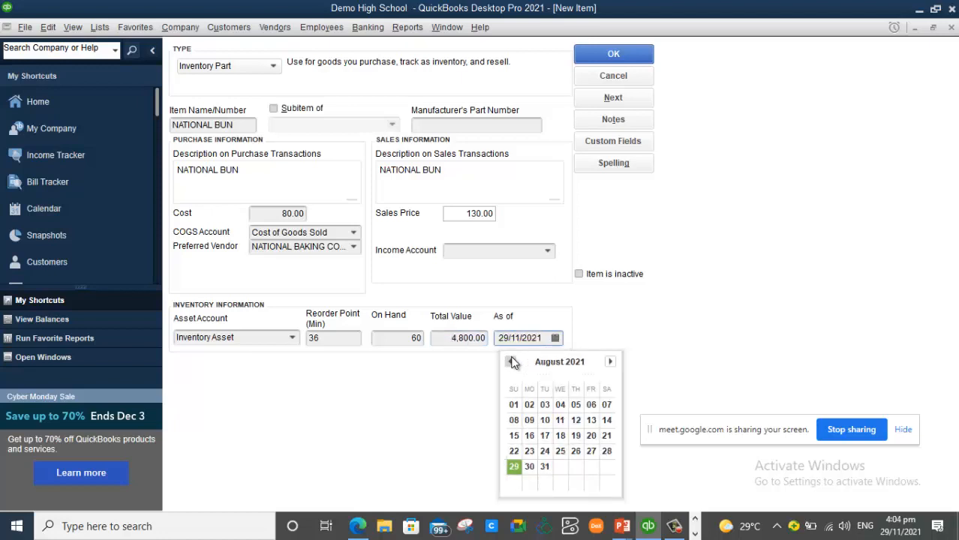
click(545, 466)
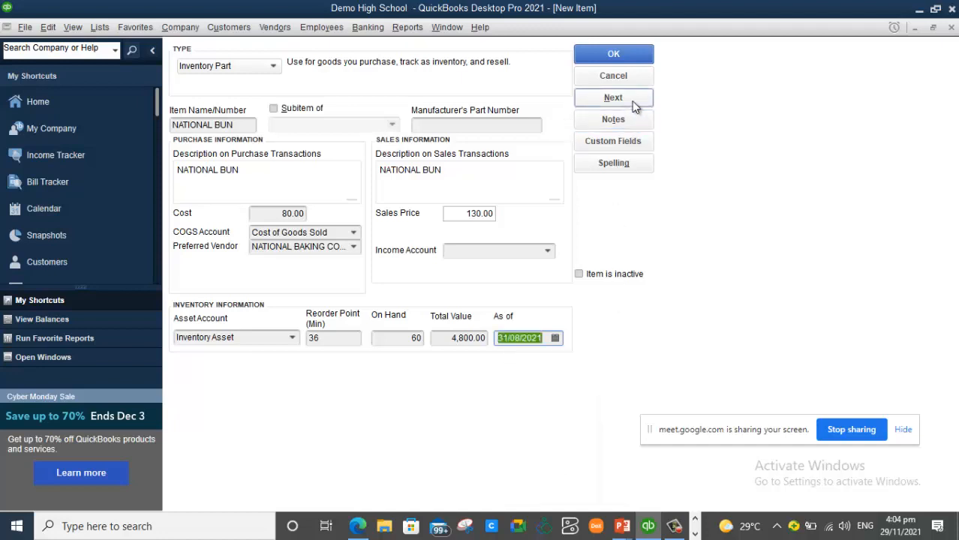
click(546, 250)
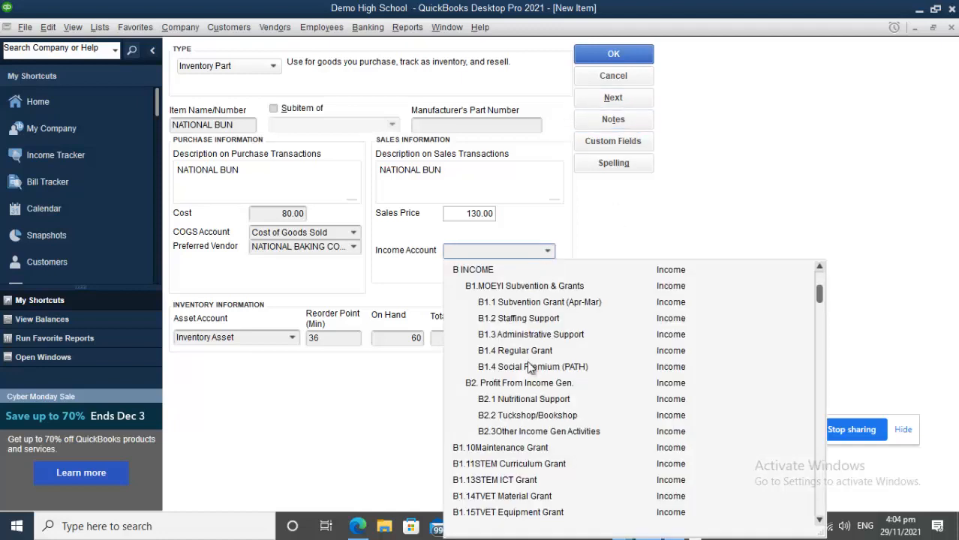
click(553, 418)
click(613, 57)
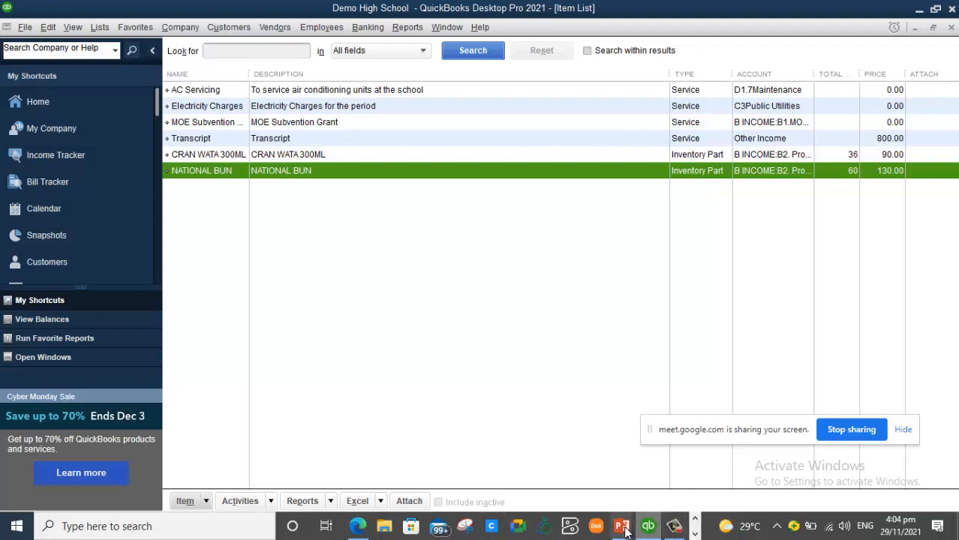
- Briefly show the course outline slide, then return to the QuickBooks item list
mouse_move(627, 530)
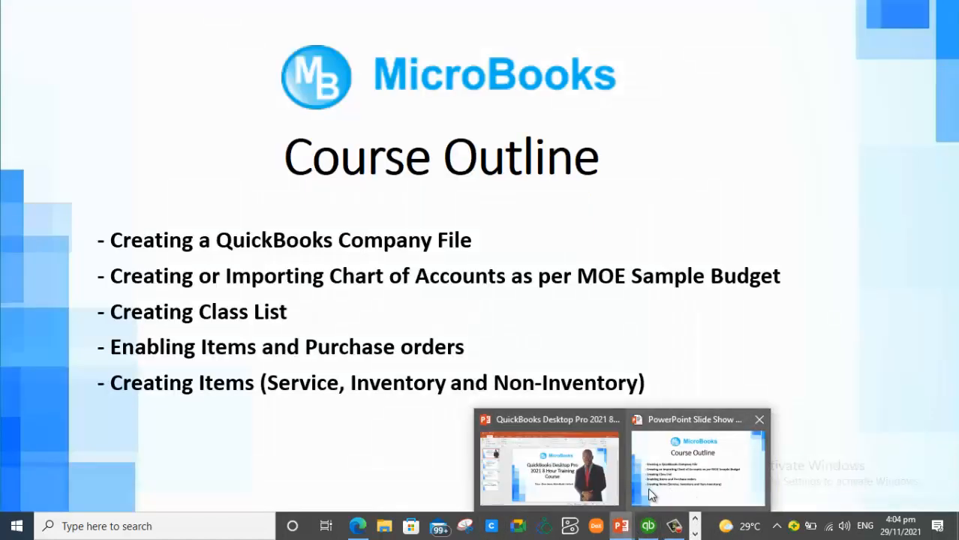
click(648, 487)
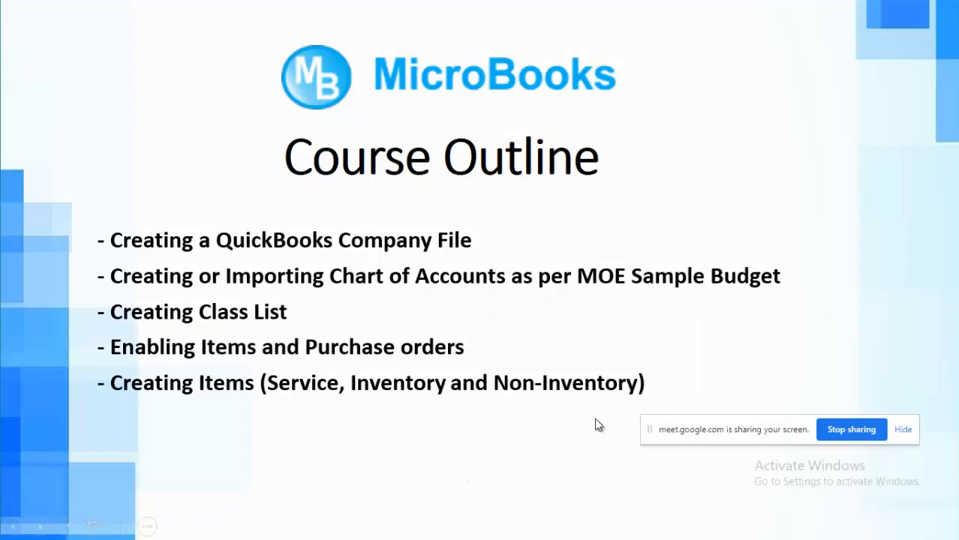
key(alt+Tab)
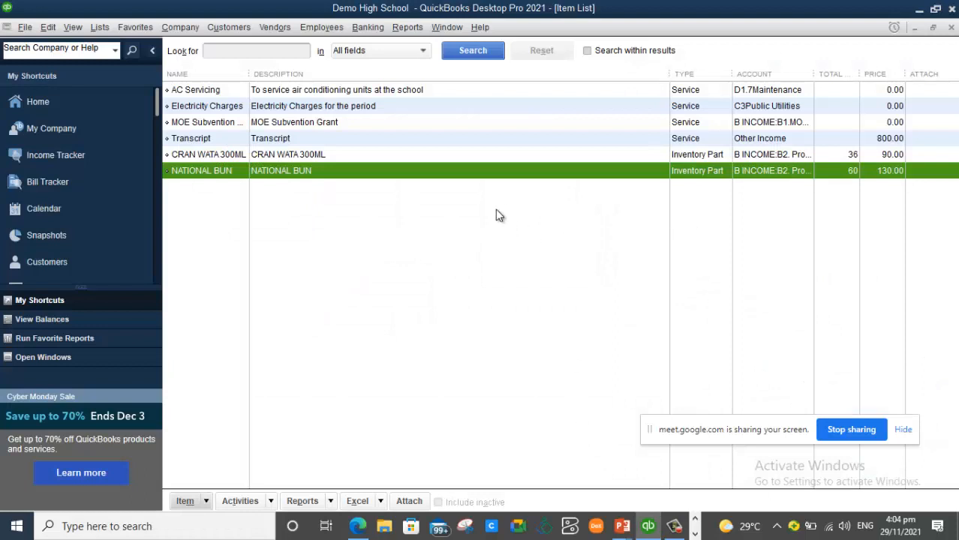
- Start a new inventory part item named MARK REGISTERS
right_click(495, 205)
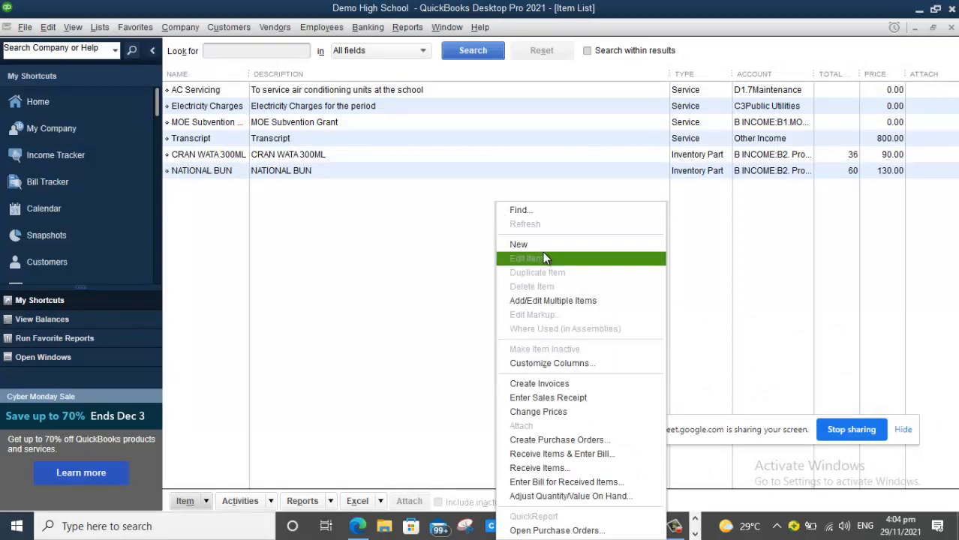
click(544, 255)
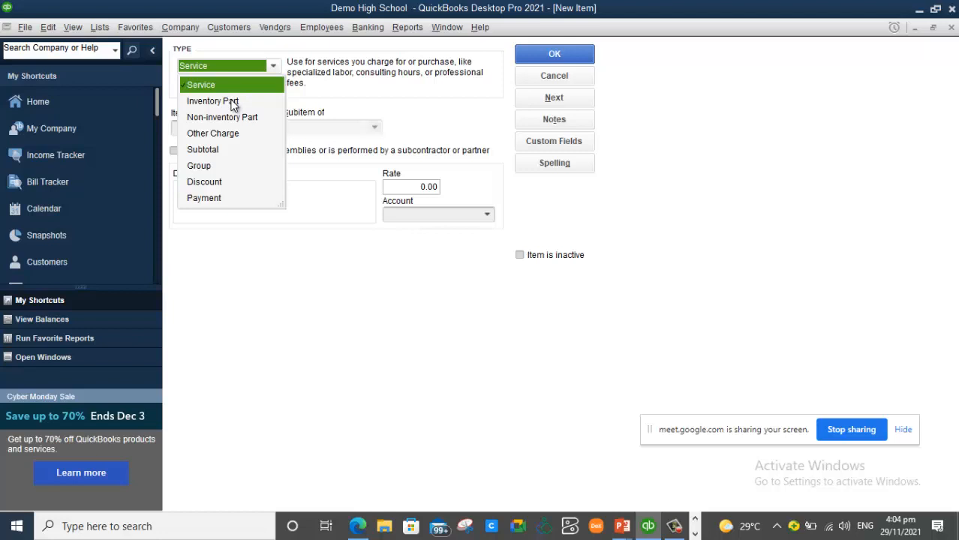
click(233, 103)
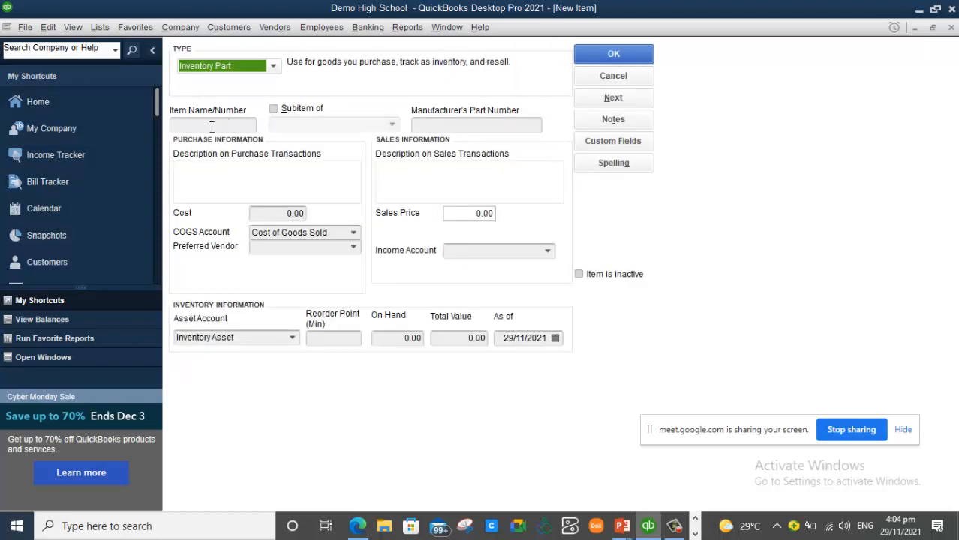
click(212, 126)
text(MARK REGISTERS)
- Enter MARK REGISTERS as purchase description and paste it into the sales description
click(211, 170)
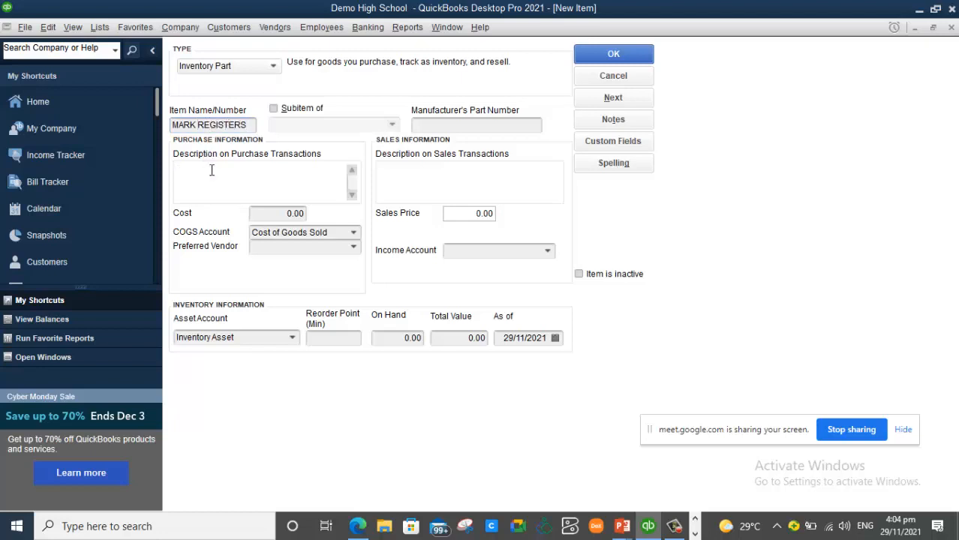
text(MARK REGISTERS)
drag(260, 169, 174, 171)
key(ctrl+c)
click(420, 179)
key(ctrl+v)
click(420, 179)
key(ctrl+v)
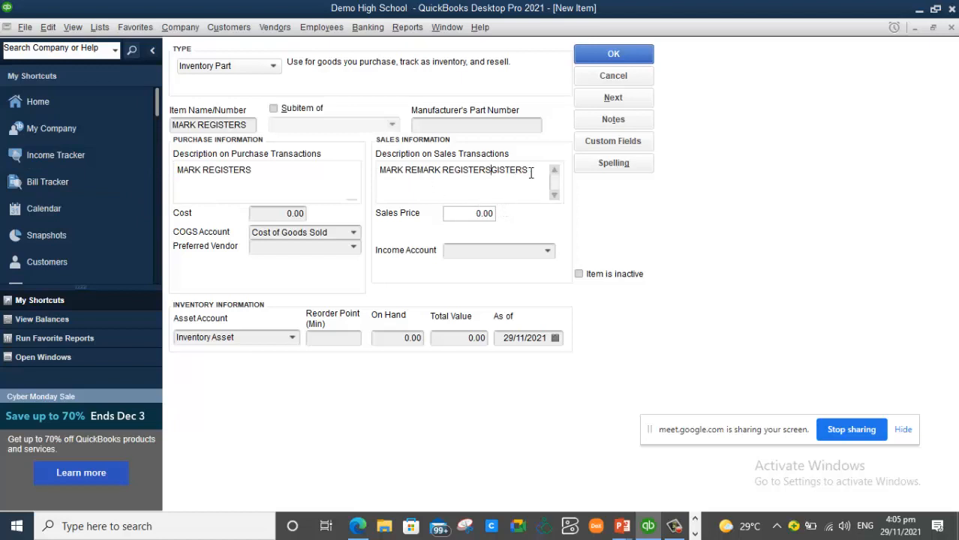
- Change MARK REGISTERS to a Non-inventory Part, correct its description, and price it 900.00
click(274, 68)
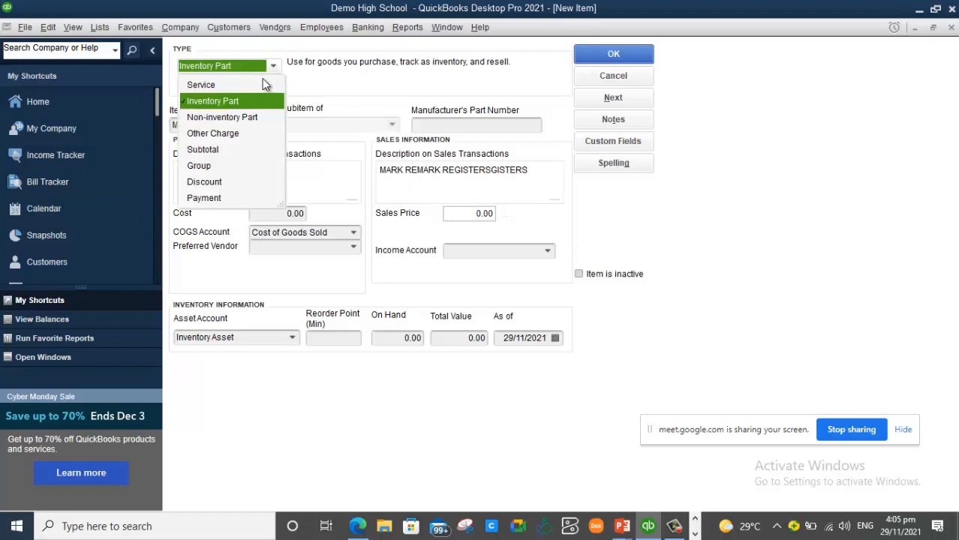
click(244, 116)
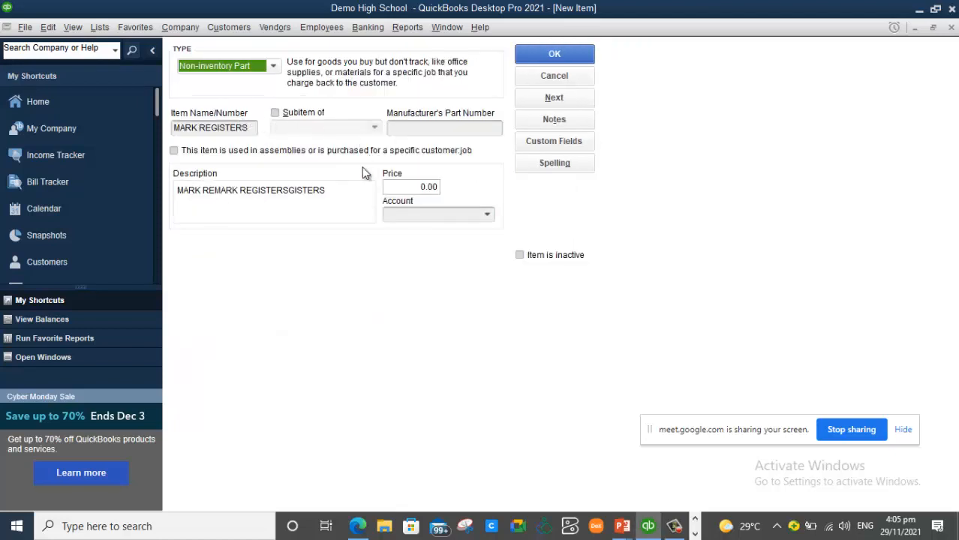
drag(336, 197, 239, 198)
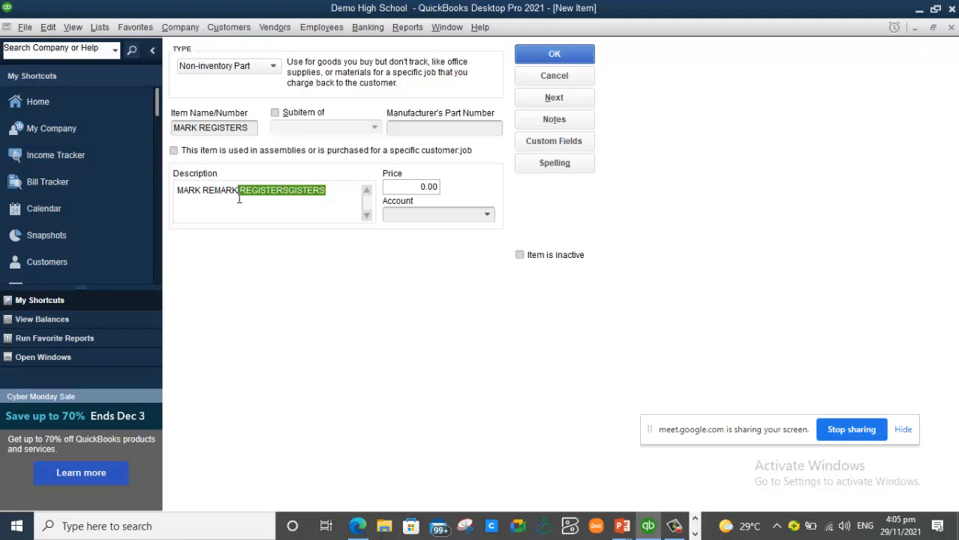
key(BackSpace)
key(BackSpace)
key(BackSpace)
key(BackSpace)
key(BackSpace)
key(BackSpace)
key(BackSpace)
text(REGISTERS)
click(411, 186)
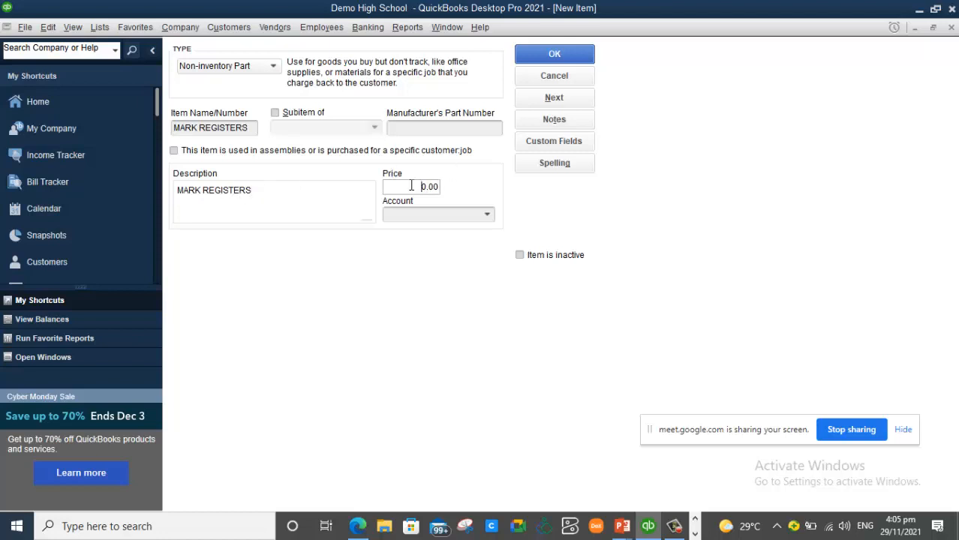
text(90)
- Assign MARK REGISTERS to the C2.1General Class materials account and save the item
click(488, 215)
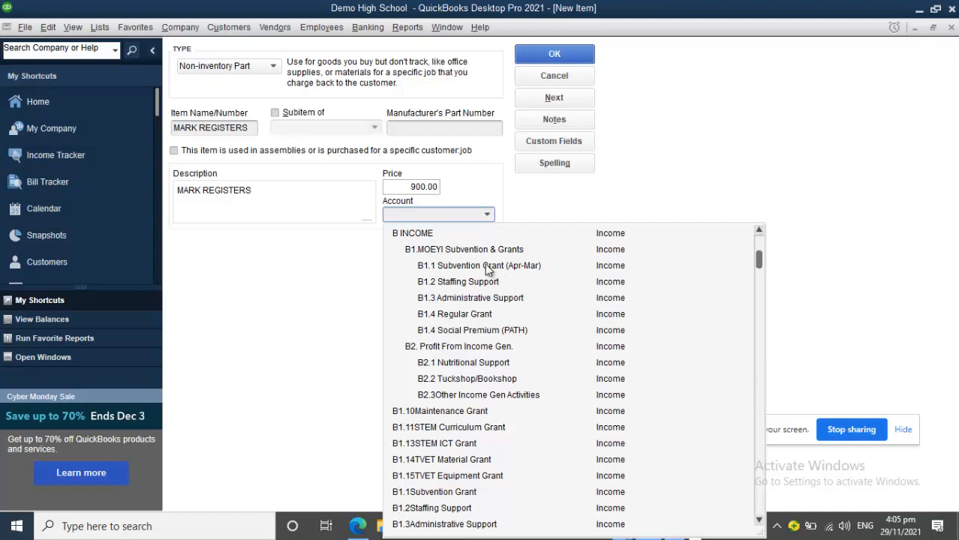
text(INS)
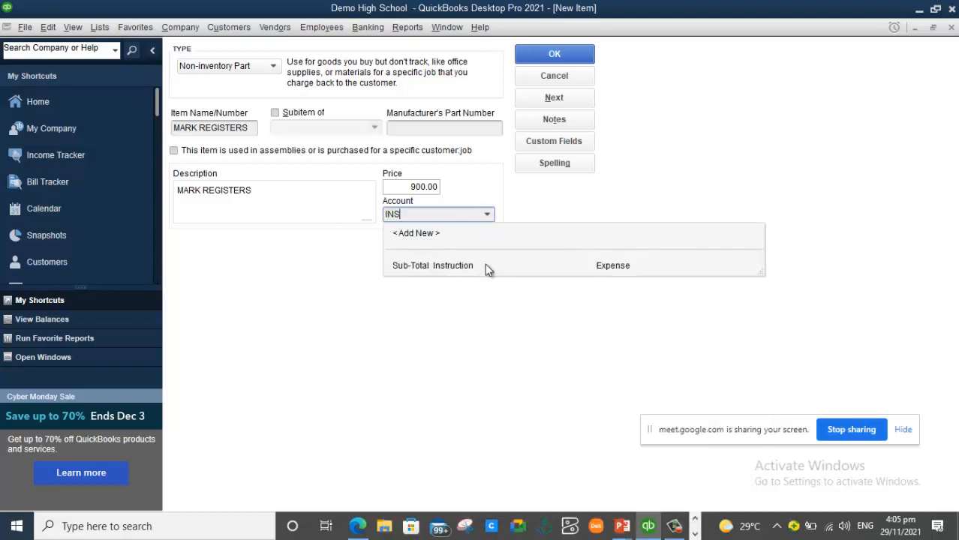
key(BackSpace)
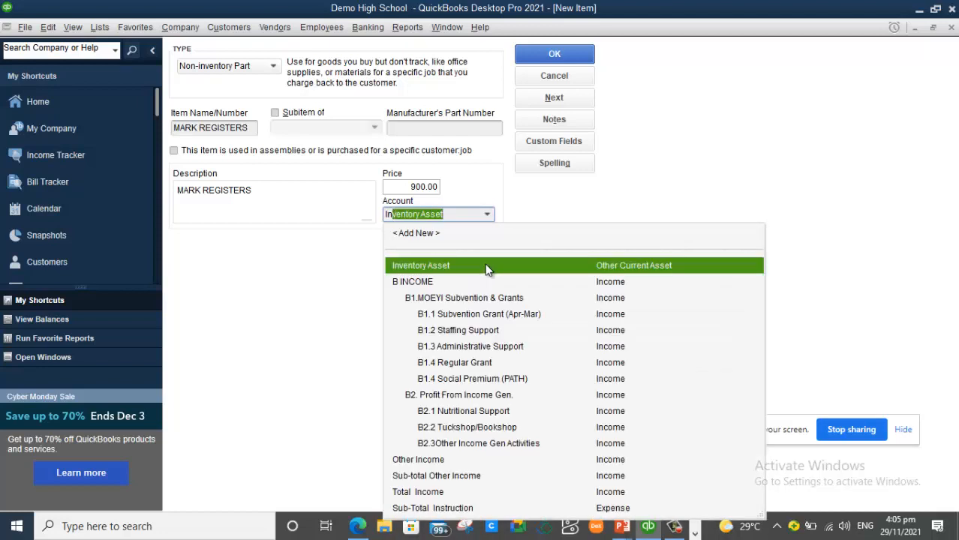
key(Down)
key(Down)
key(Down)
key(Down)
key(Down)
key(Down)
key(Down)
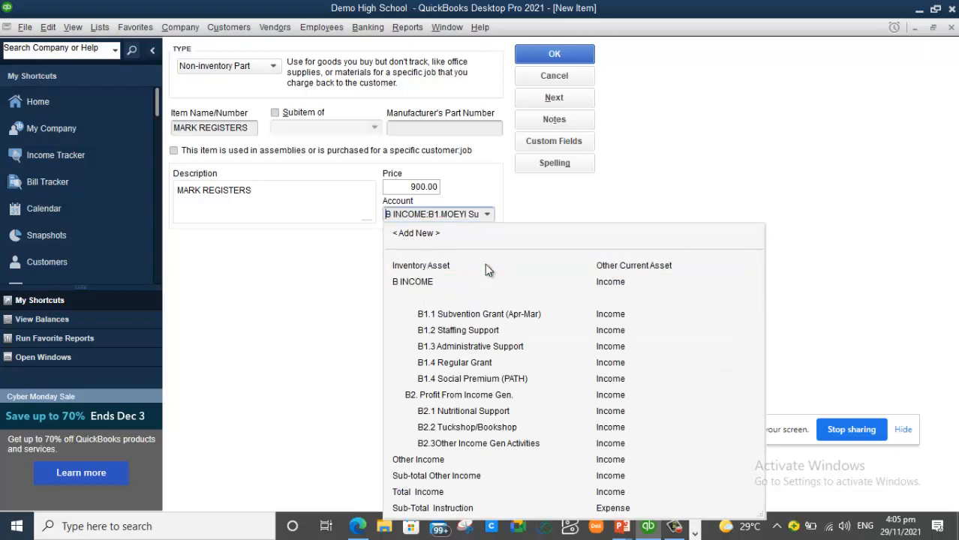
key(Down)
key(Down)
key(Down)
key(Down)
key(Down)
key(Down)
key(Down)
key(Down)
key(Up)
key(Up)
key(Up)
key(Up)
key(Up)
key(Up)
key(Up)
key(Up)
key(Up)
key(Up)
key(Up)
key(Up)
key(Up)
key(Up)
key(Up)
key(Up)
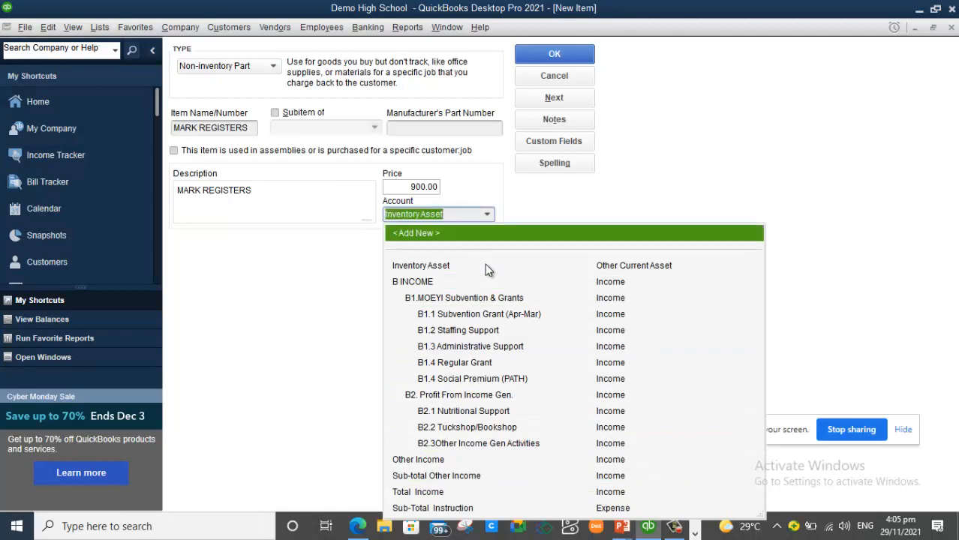
key(BackSpace)
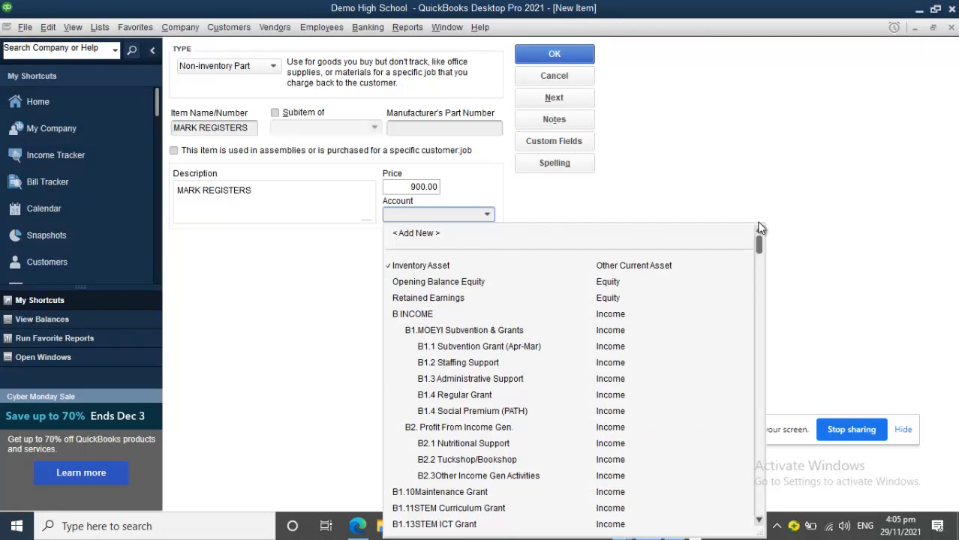
drag(759, 244, 741, 400)
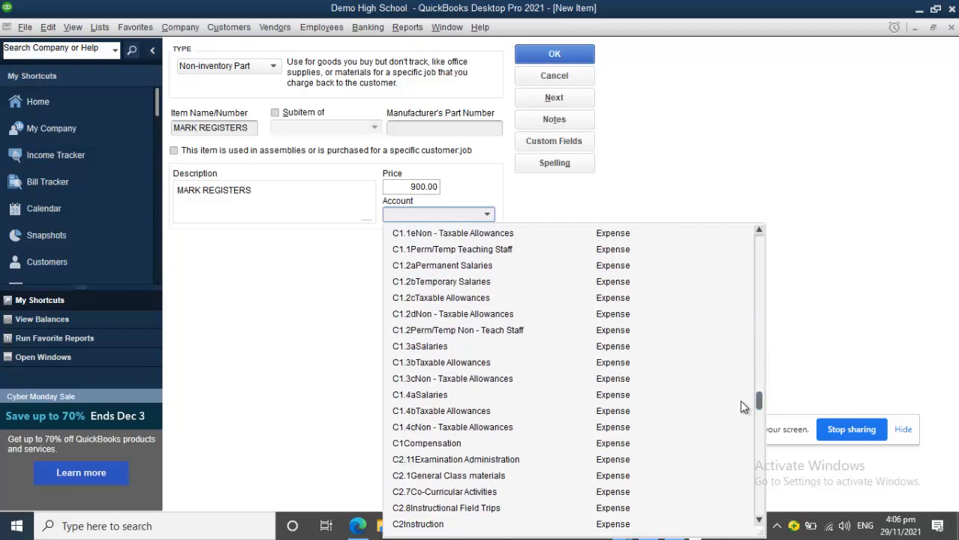
click(489, 477)
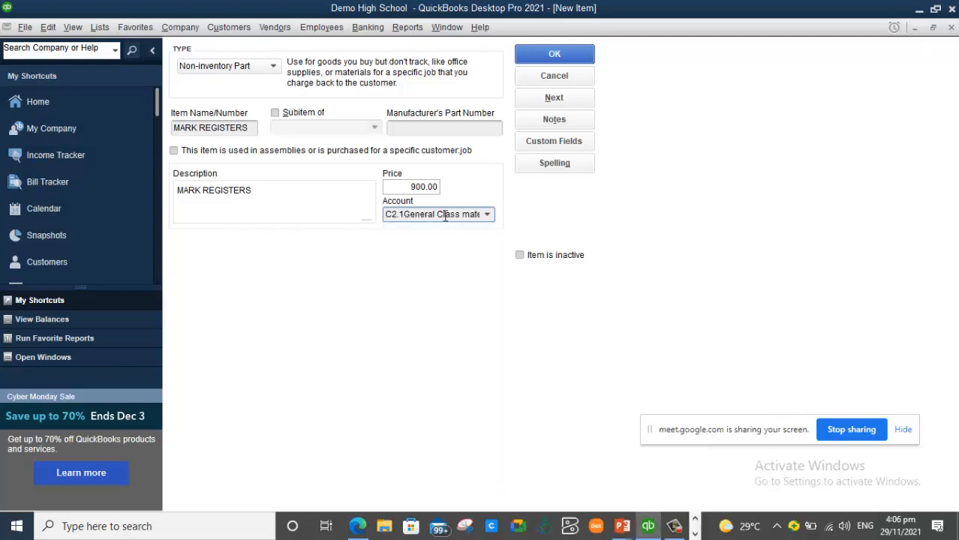
click(413, 186)
click(590, 55)
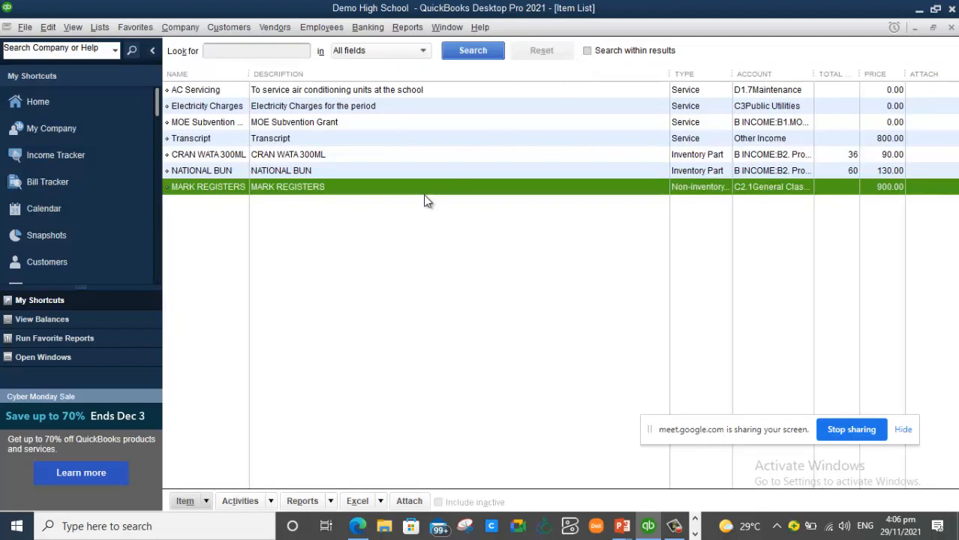
- Start a new non-inventory part item named White Board Markers
right_click(278, 235)
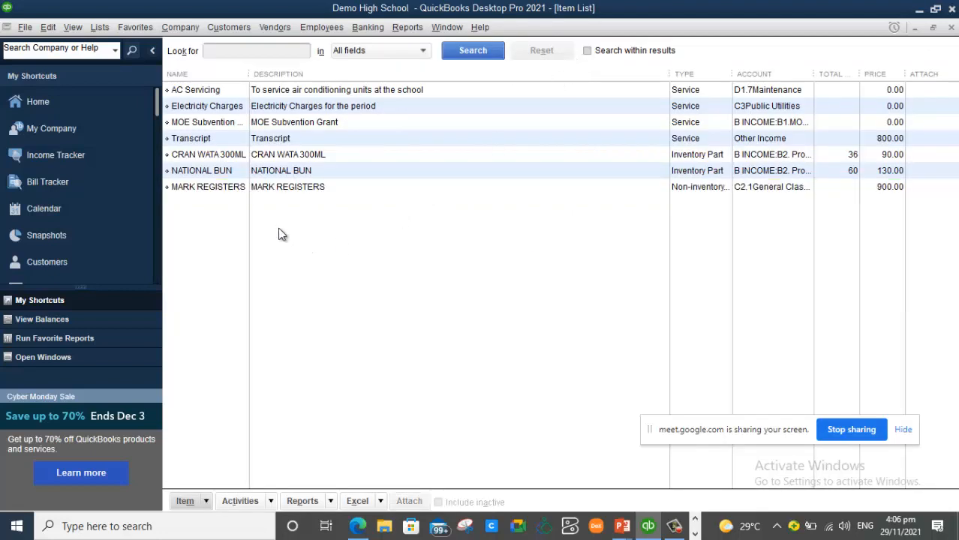
click(318, 249)
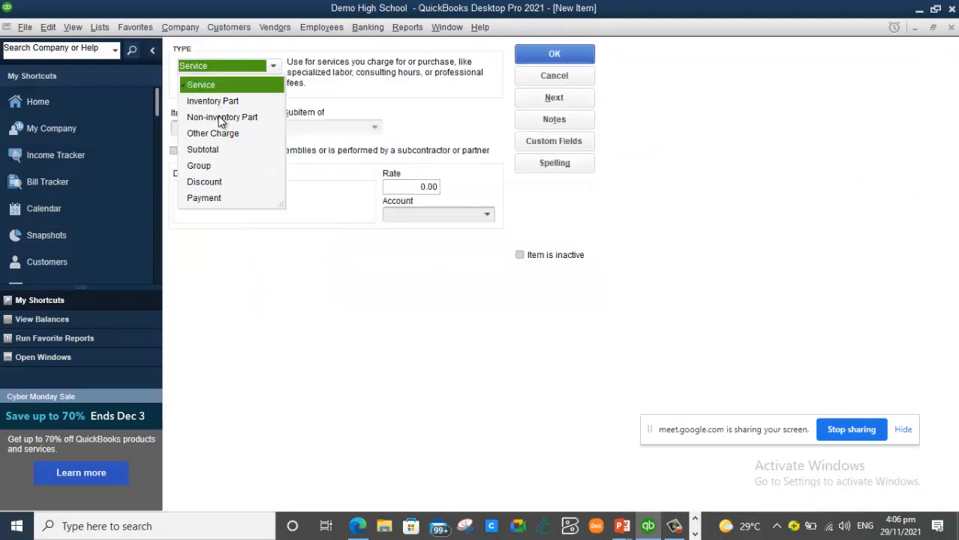
click(220, 118)
click(201, 125)
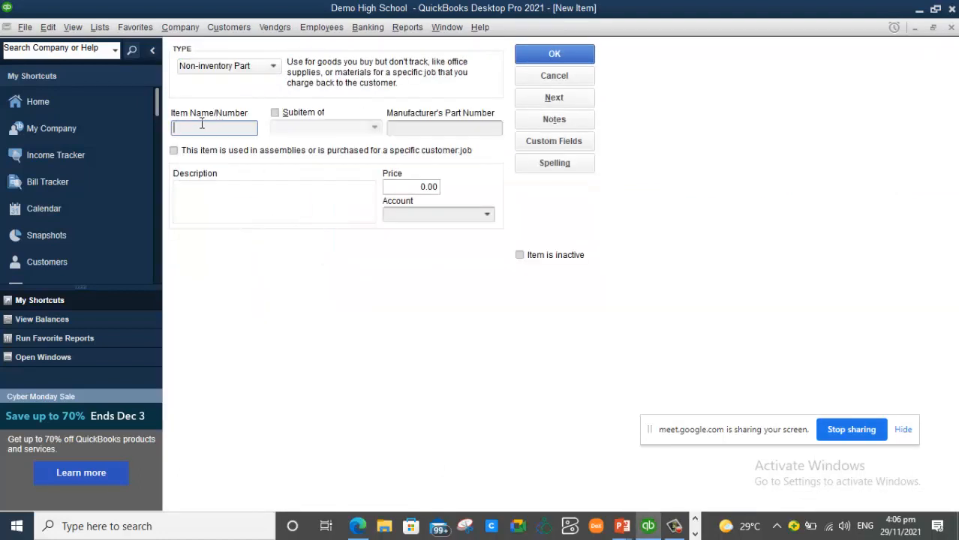
text(WHITE BOA)
key(BackSpace)
key(BackSpace)
key(BackSpace)
key(BackSpace)
key(BackSpace)
key(BackSpace)
key(BackSpace)
key(BackSpace)
text(hite)
text(-)
text(Bo)
text(ard)
text( Marke)
text(r)
text(s)
- Copy the item name into the description and set the price to 200.00
drag(252, 131, 157, 136)
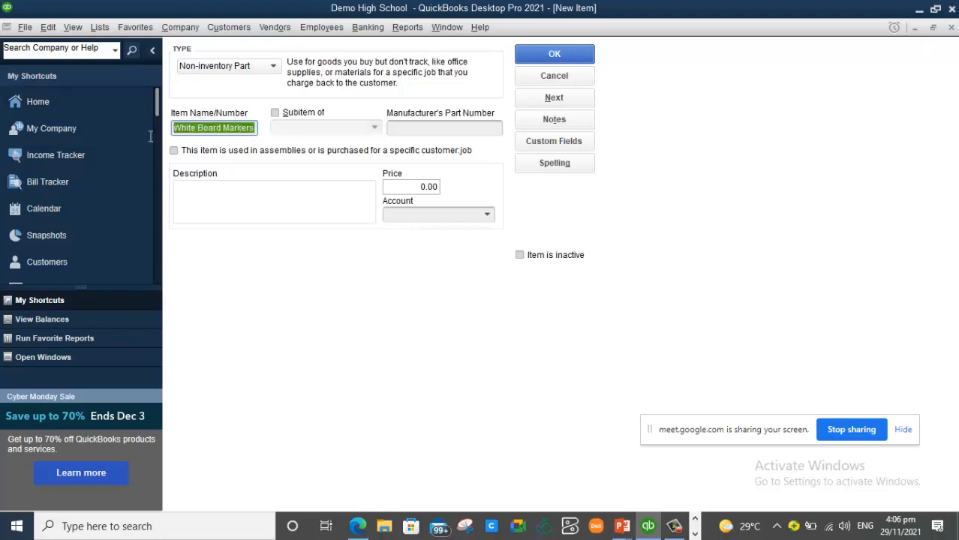
key(ctrl+c)
click(251, 207)
key(ctrl+v)
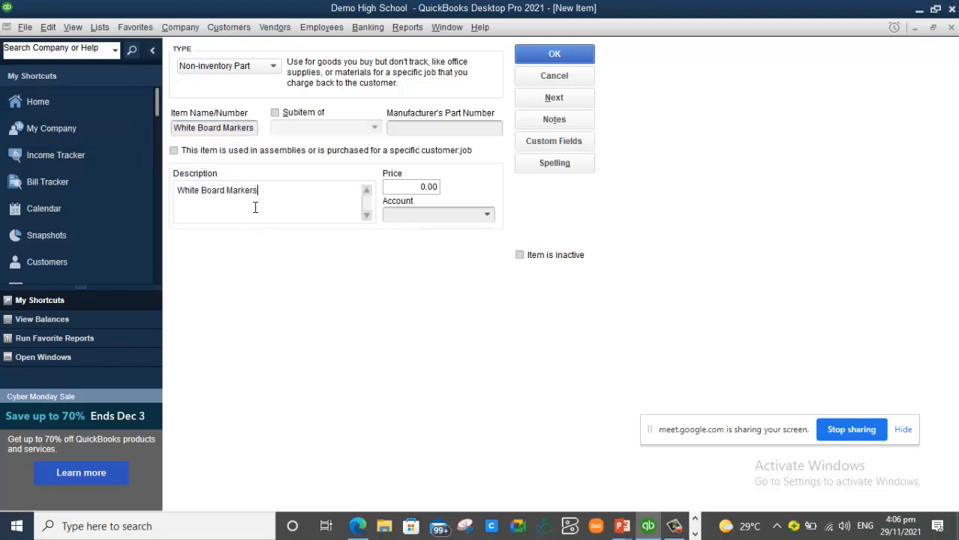
click(421, 189)
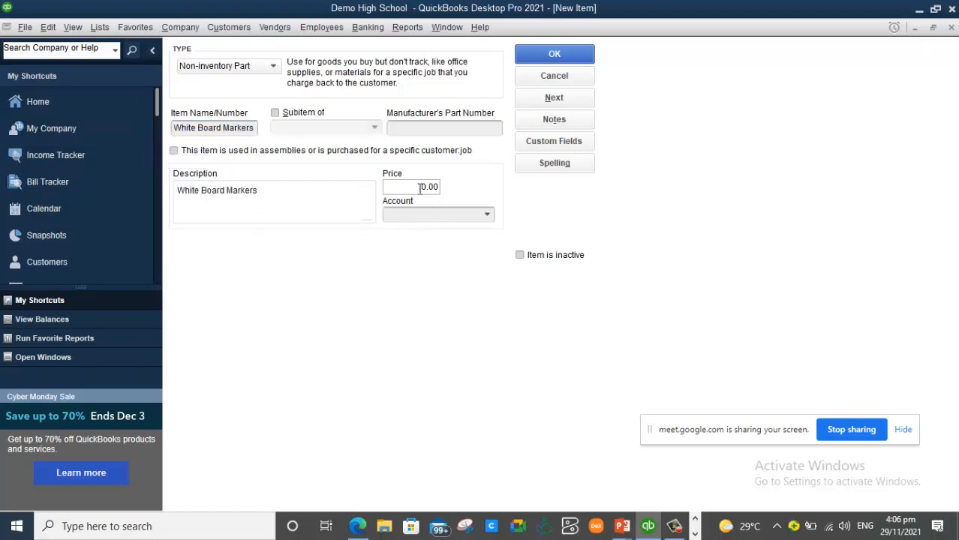
text(20)
click(434, 216)
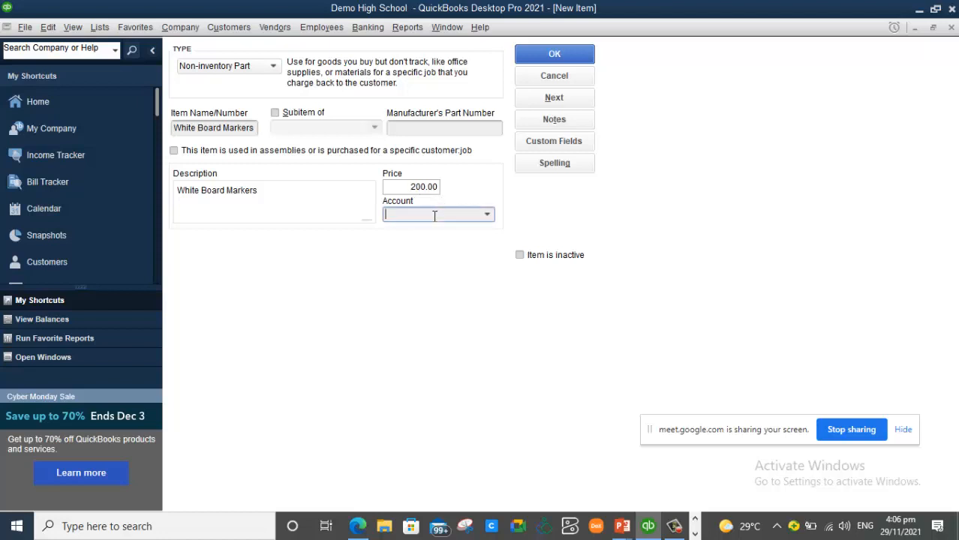
- Choose C2.1General Class materials as the account for White Board Markers
text(ge)
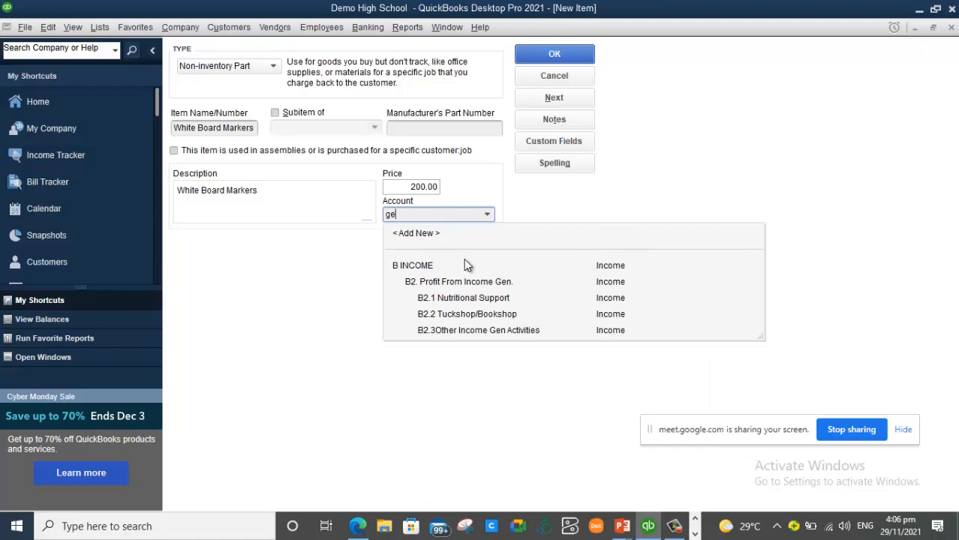
text(ber)
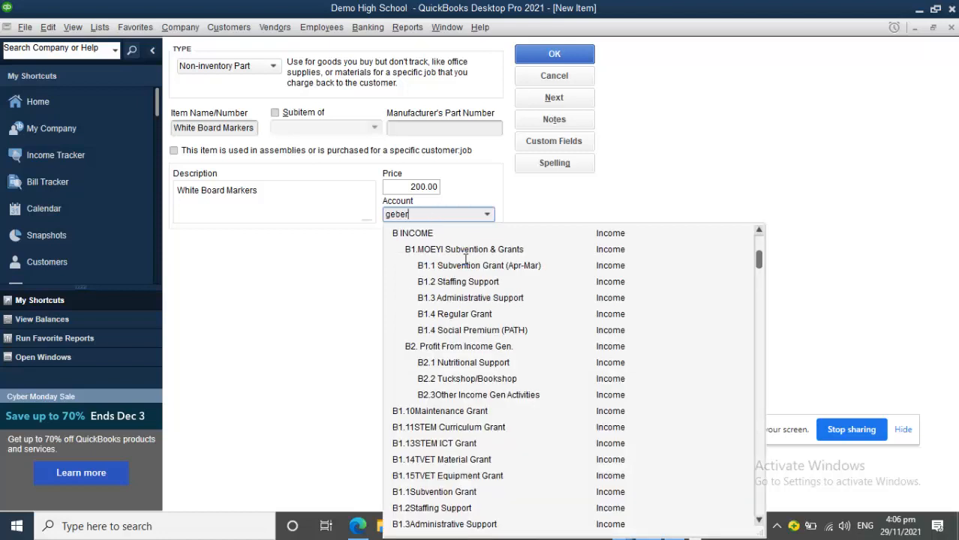
key(BackSpace)
key(BackSpace)
key(BackSpace)
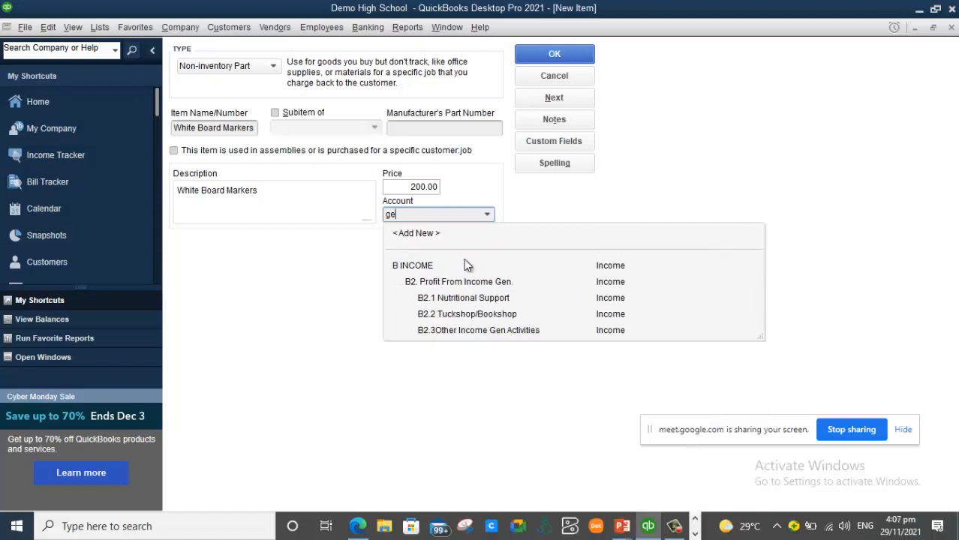
text(neral clas)
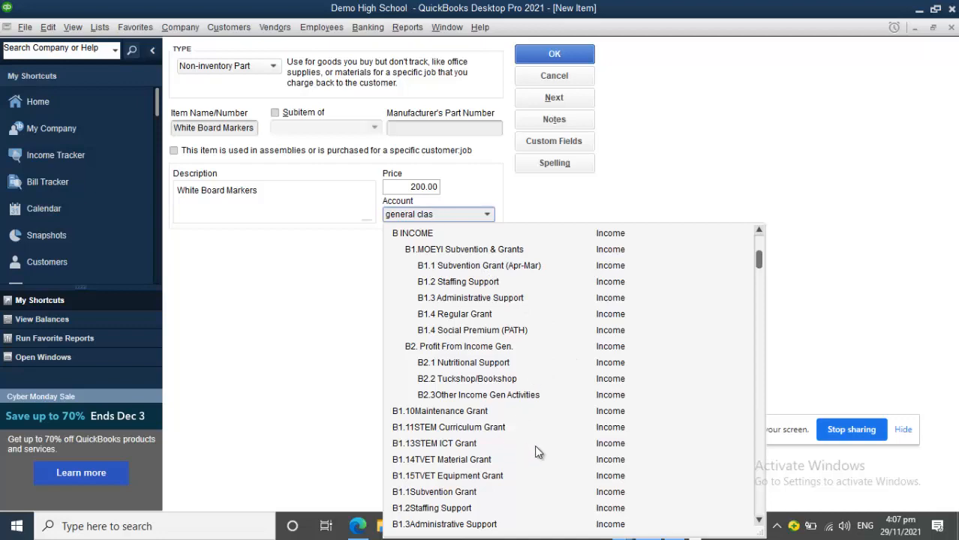
scroll(752, 276, down, 4)
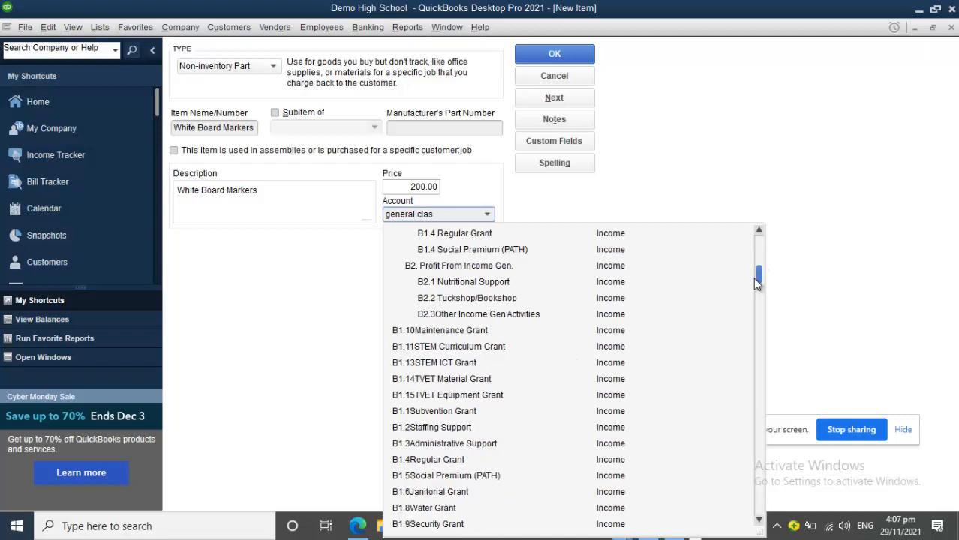
scroll(750, 304, down, 8)
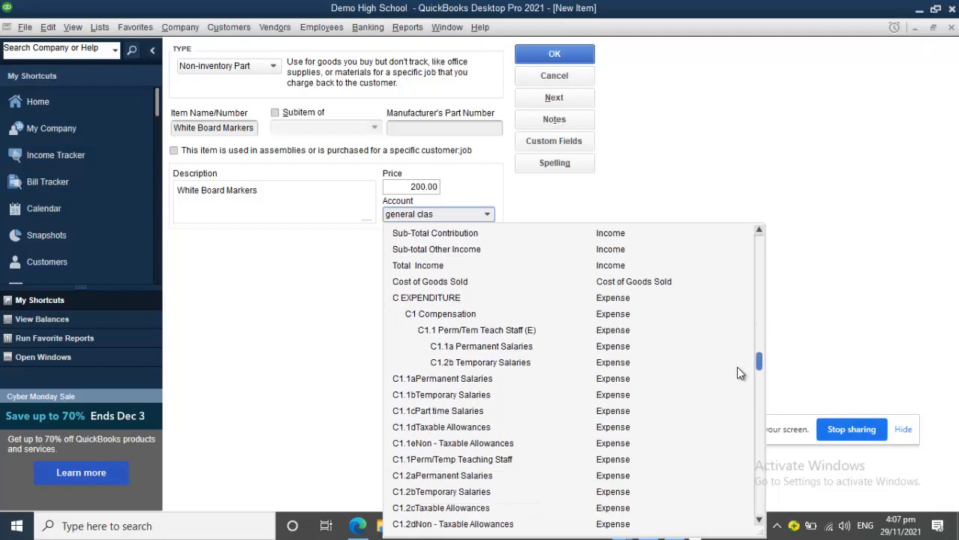
scroll(731, 394, down, 3)
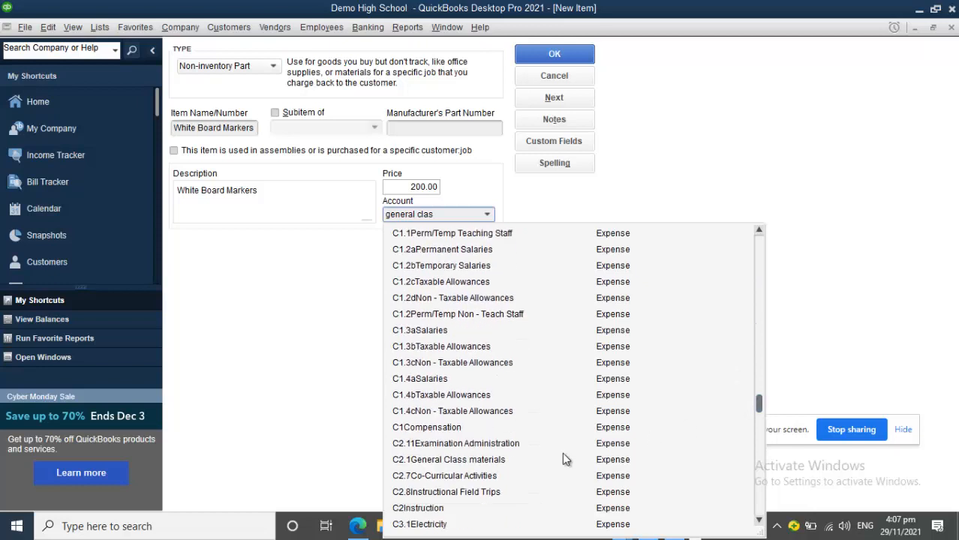
click(480, 460)
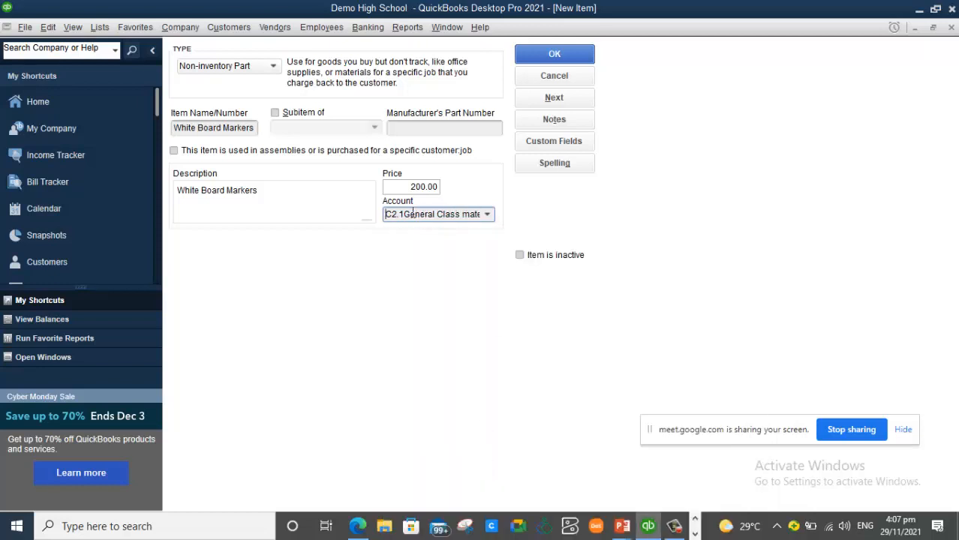
- Save White Board Markers to the Item List and switch to the Course Outline slide show
click(572, 48)
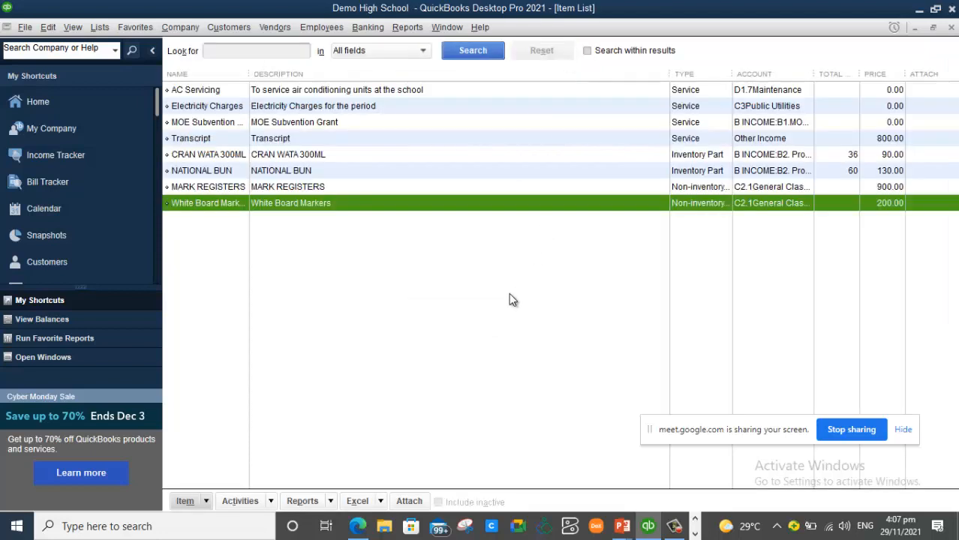
click(503, 304)
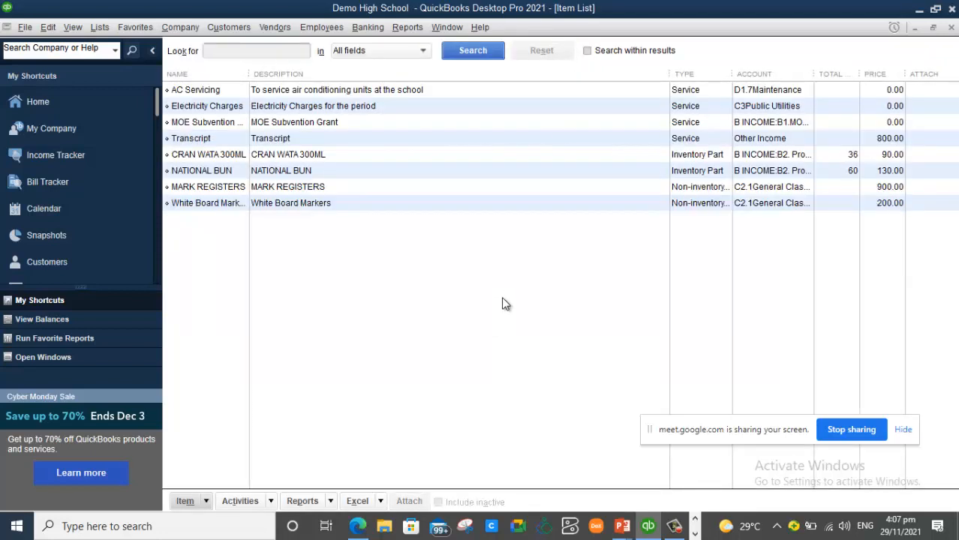
key(alt+Tab)
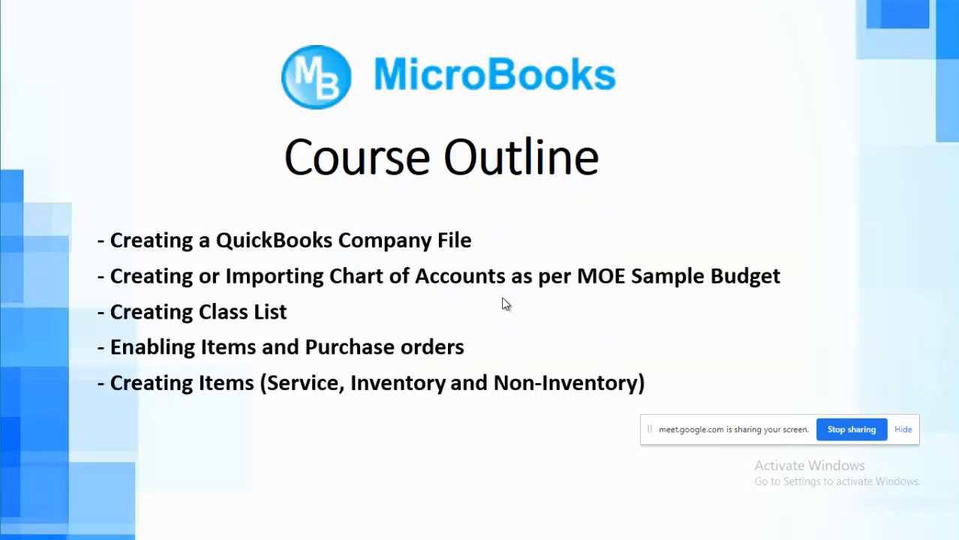
- Advance the slide show to the LET'S GET STARTED slide, then return to the QuickBooks Item List
click(503, 298)
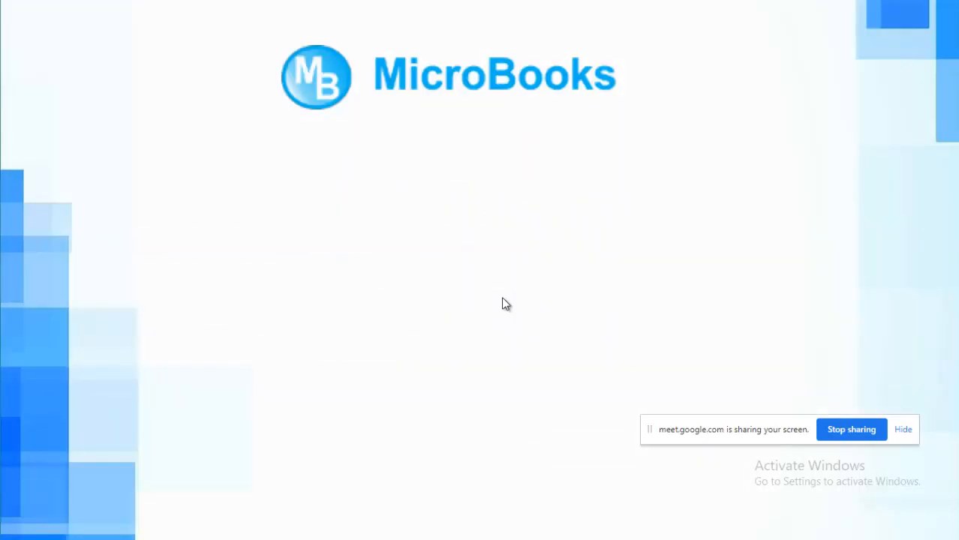
click(503, 299)
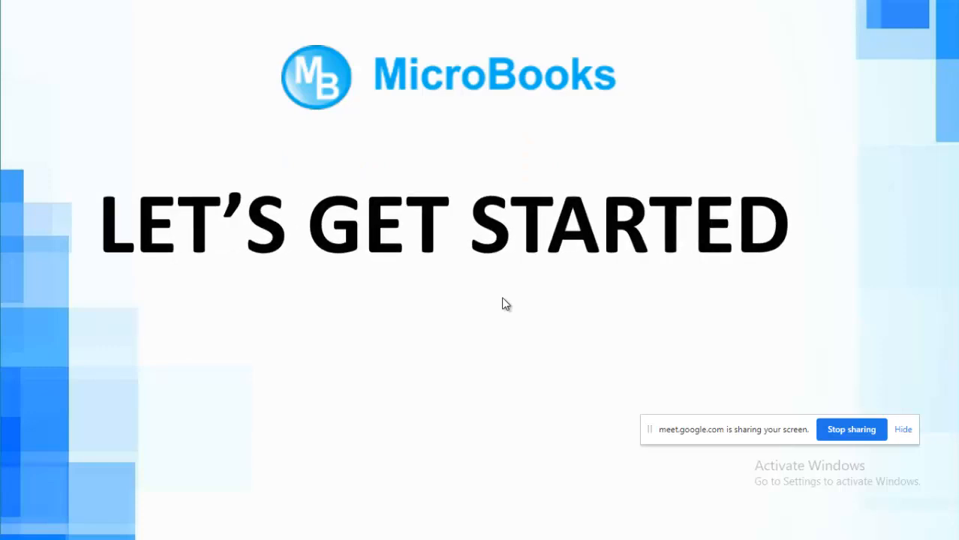
key(alt+Tab)
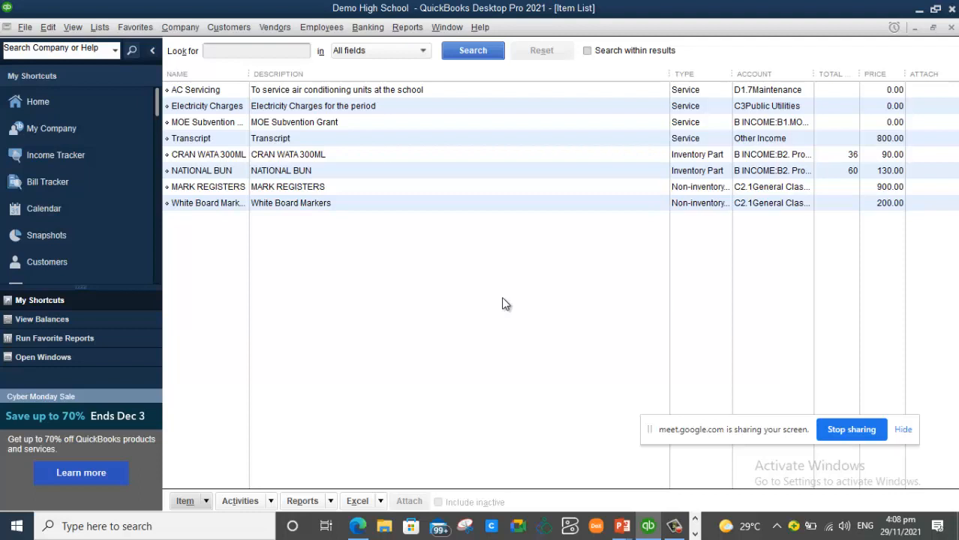
- Bring the Google Meet call in Chrome to the front from the taskbar
mouse_move(650, 528)
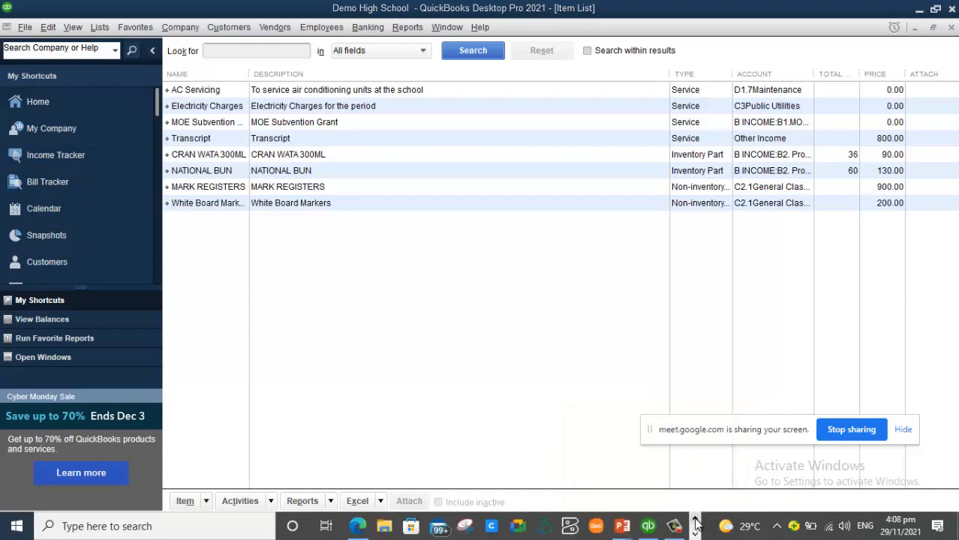
click(694, 534)
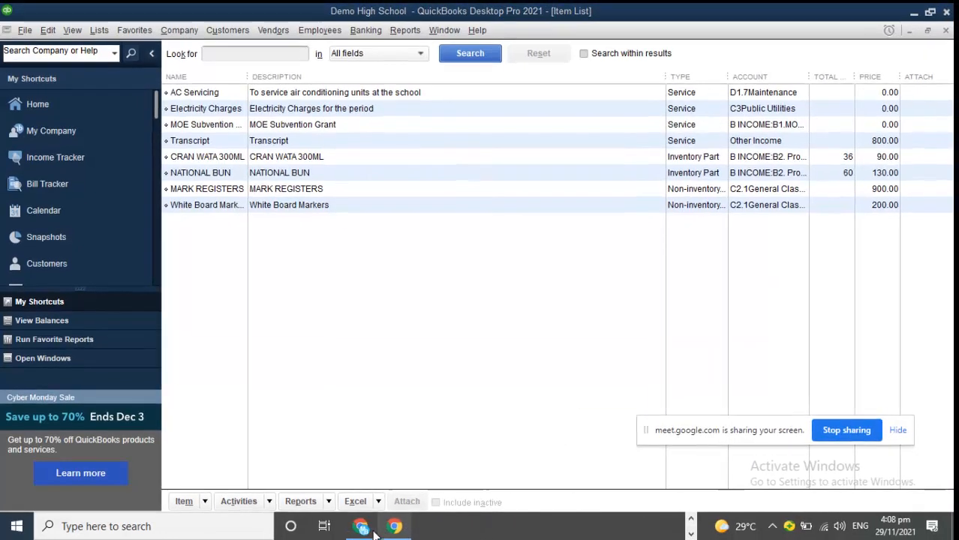
click(360, 528)
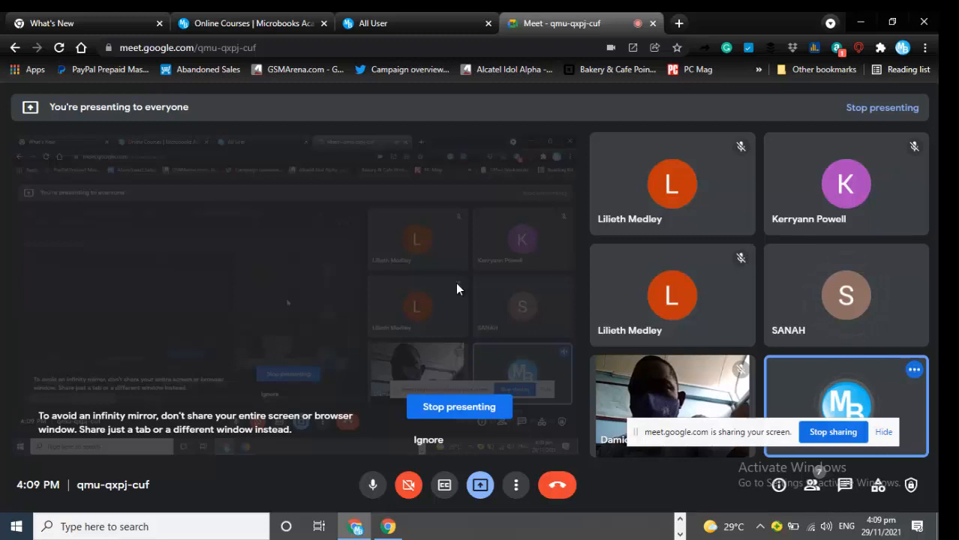
- Page through the running taskbar apps, then switch to the Online Courses | MicroBooks Chrome tab
click(681, 523)
click(681, 530)
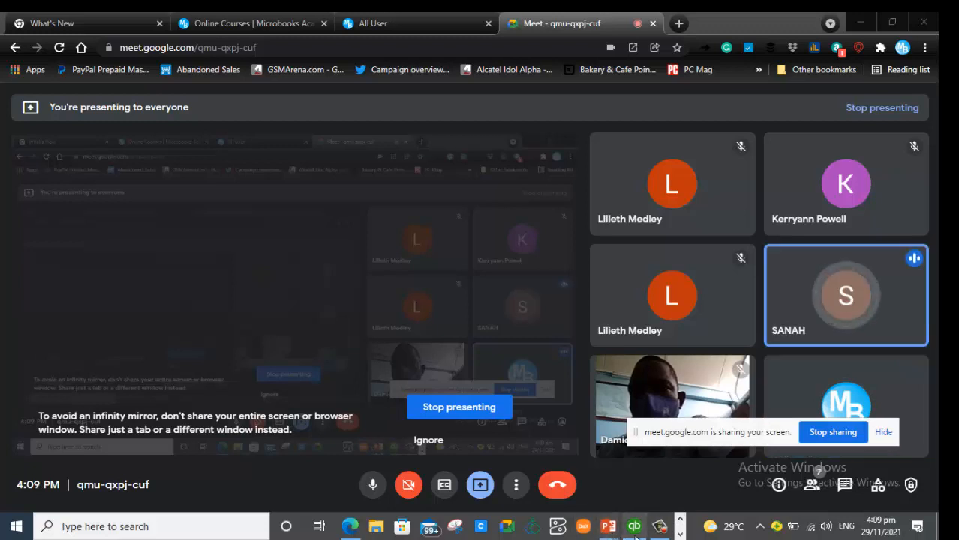
click(681, 533)
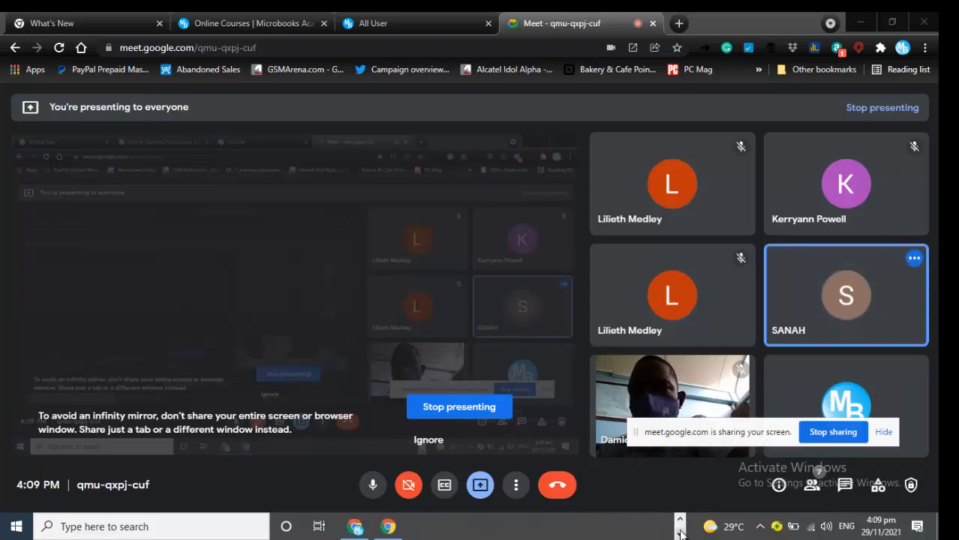
click(681, 521)
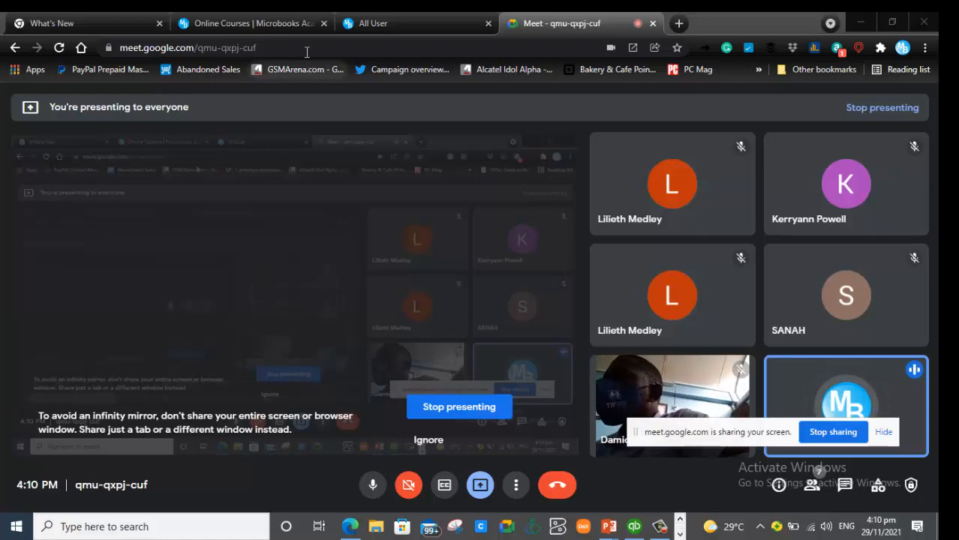
click(289, 24)
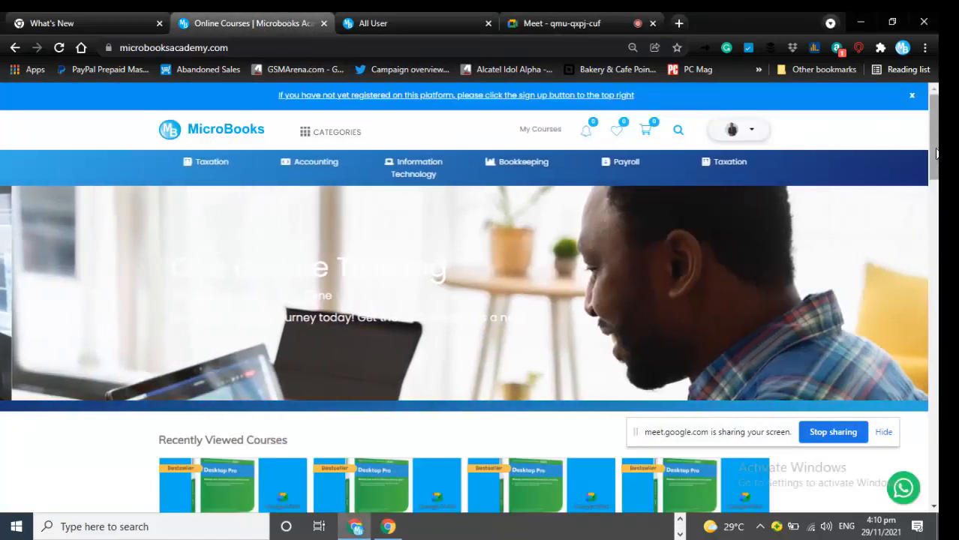
- Open the QuickBooks Desktop Pro 2021 school course (sch112021) from Featured Courses and go to its content
drag(934, 153, 925, 322)
scroll(922, 318, down, 1)
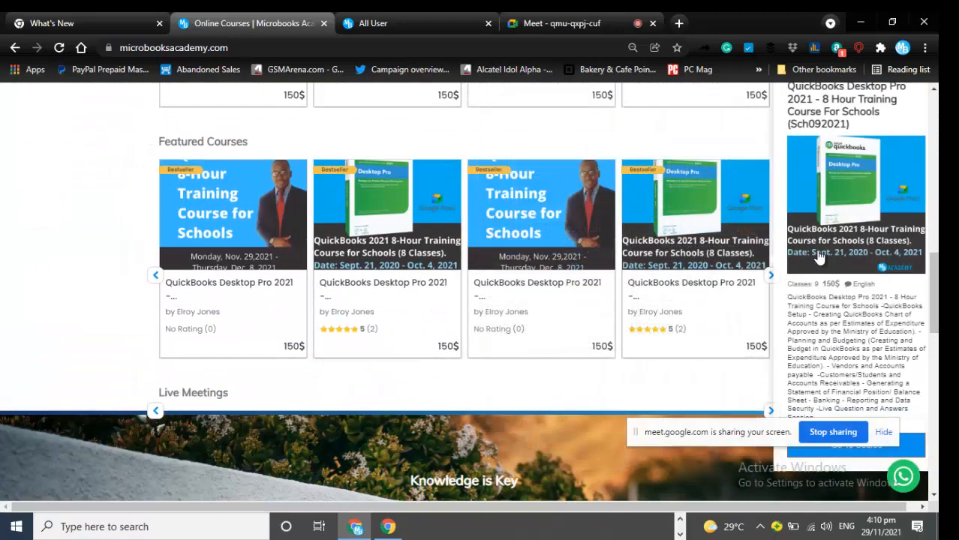
click(558, 254)
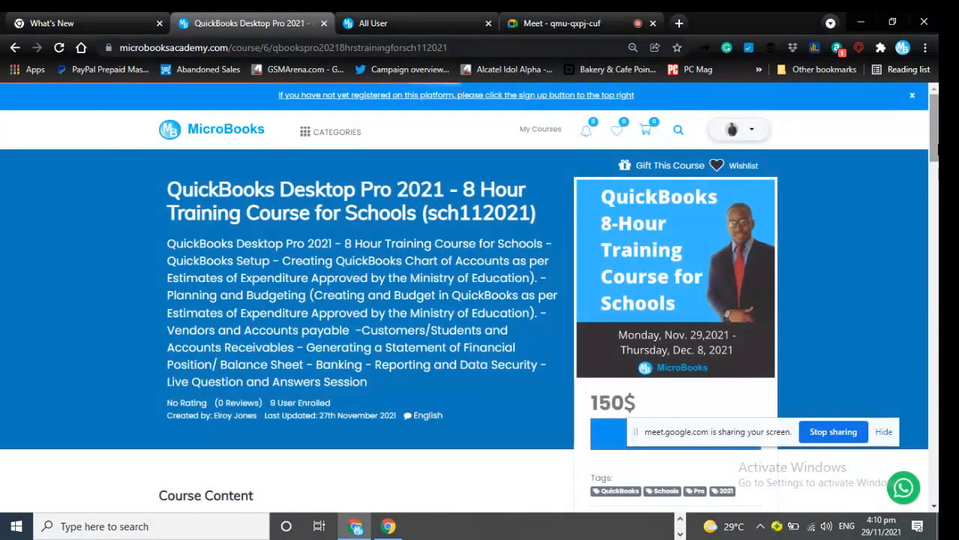
drag(934, 145, 934, 177)
click(680, 290)
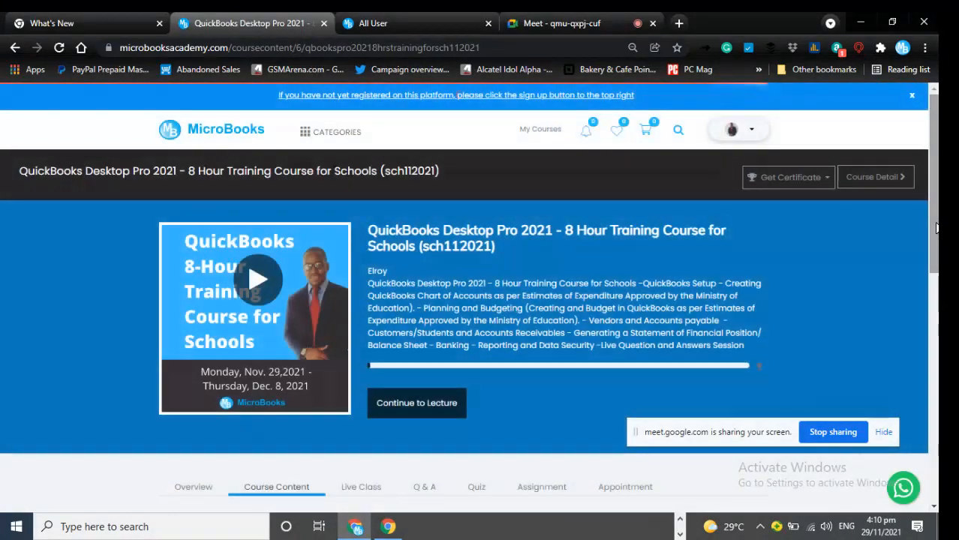
- Show the course's Live Class meetings, dismiss the Daily News panel and expand the meeting details
drag(936, 229, 926, 349)
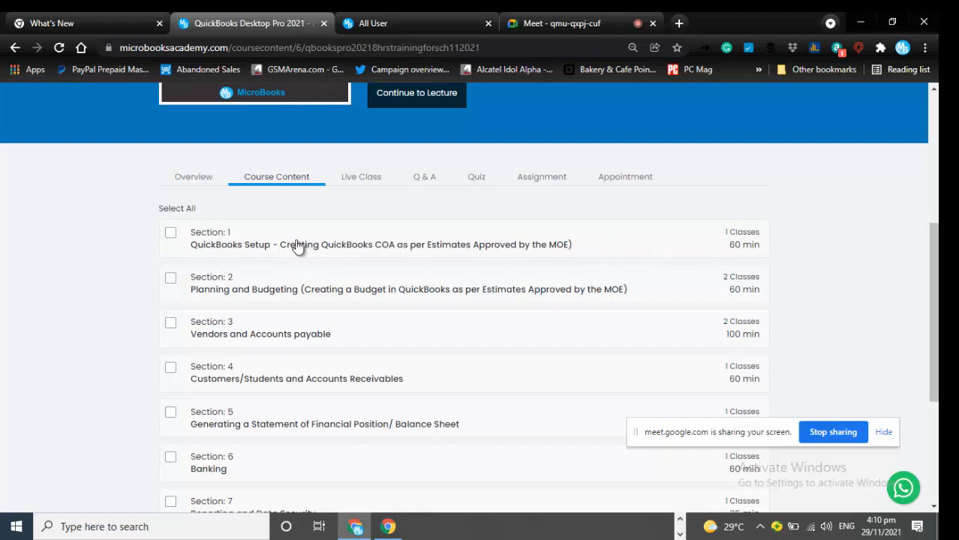
click(366, 181)
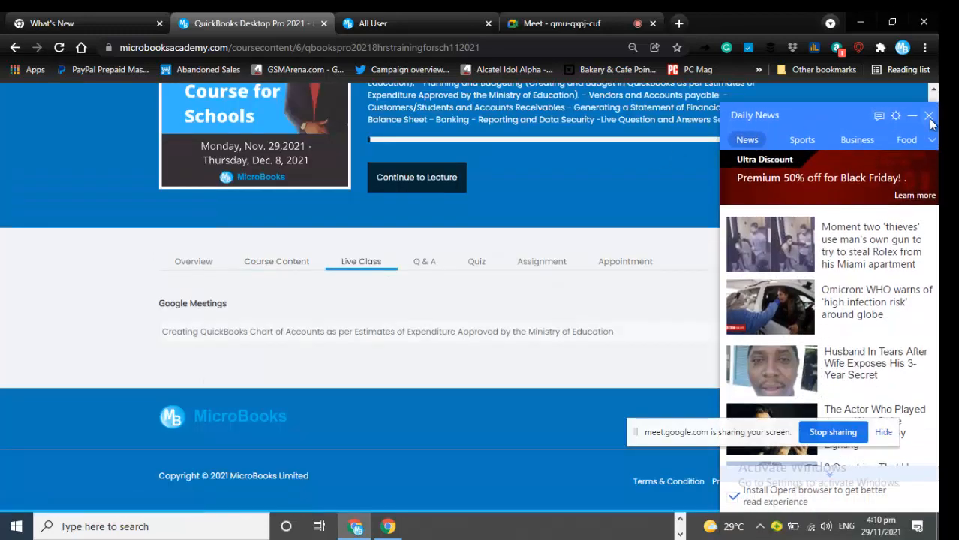
click(929, 115)
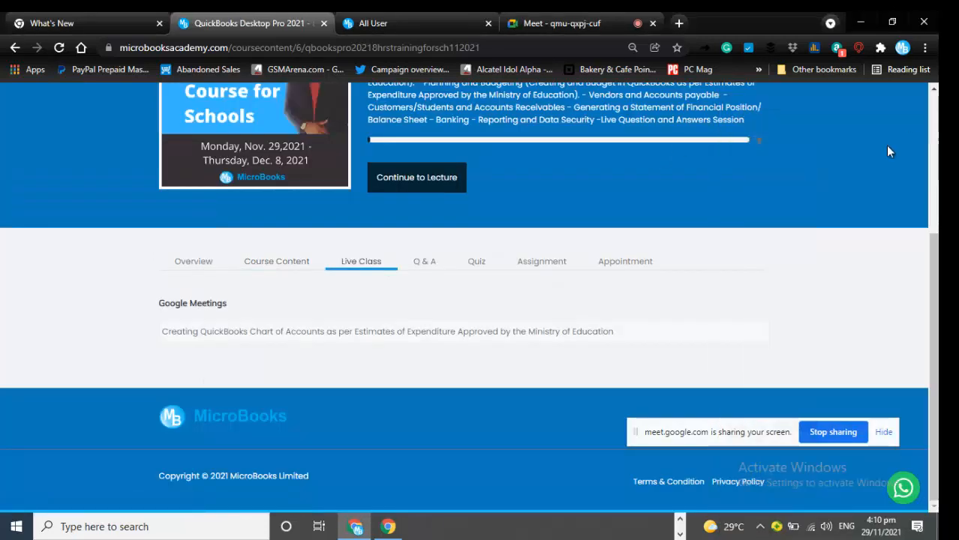
click(532, 332)
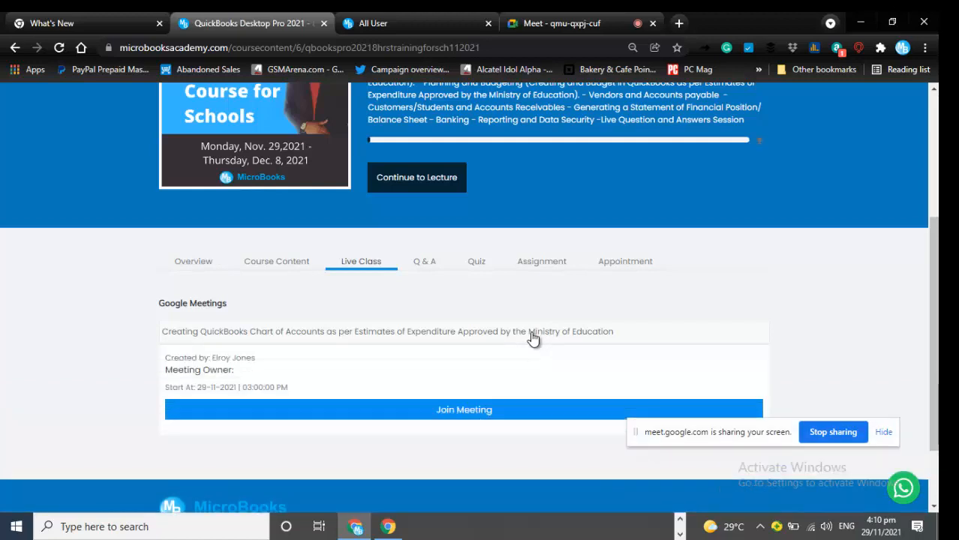
- Review the Q&A, Quiz, Assignment and Appointment sections, then return to Overview
click(426, 264)
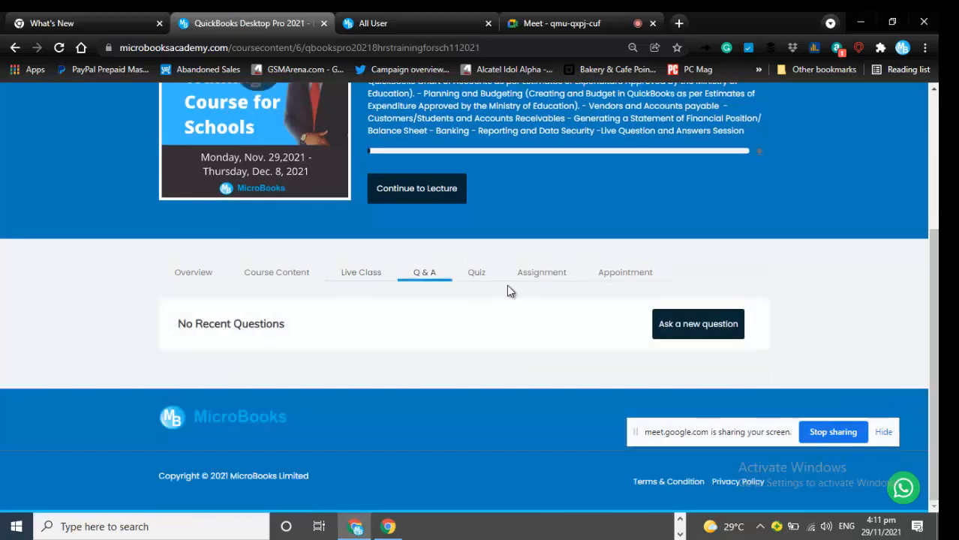
click(484, 277)
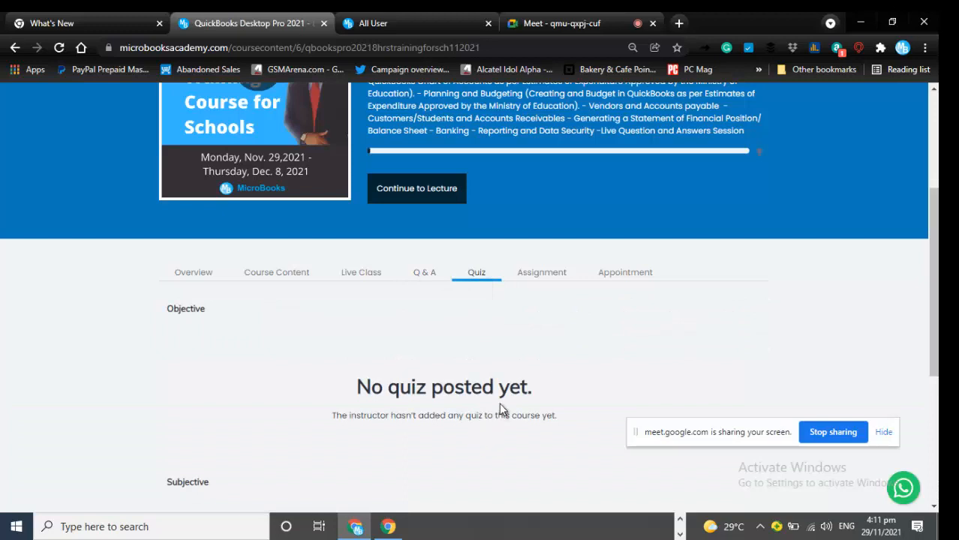
click(539, 277)
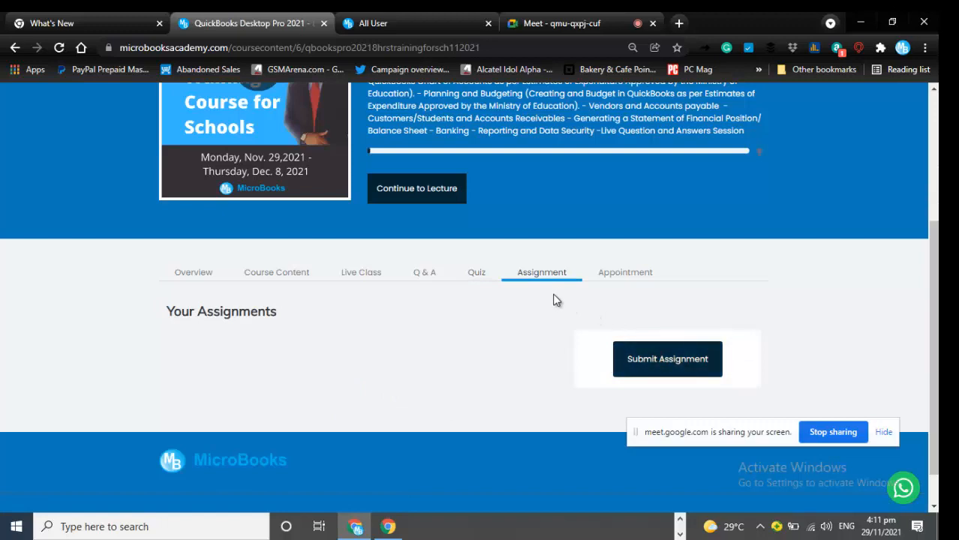
click(634, 277)
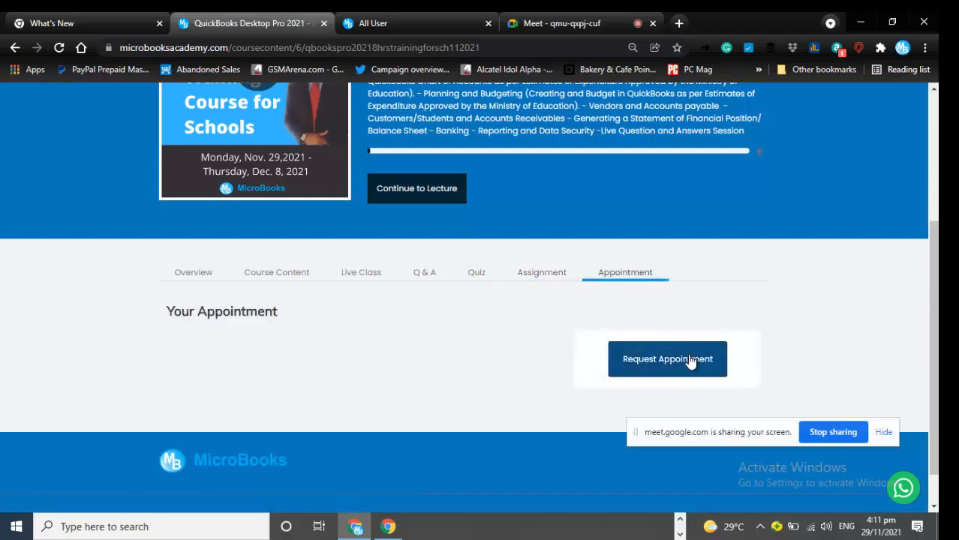
click(196, 278)
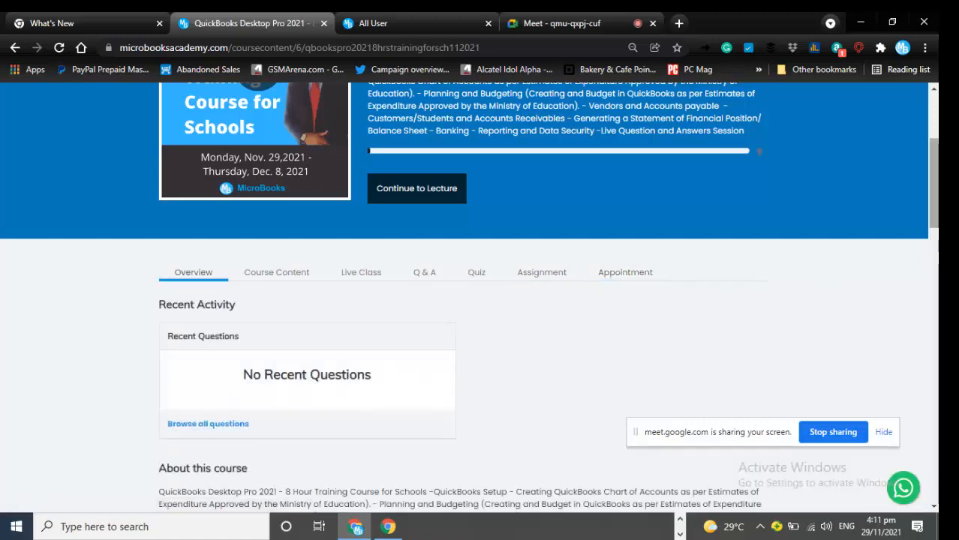
scroll(934, 195, down, 5)
scroll(548, 292, down, 2)
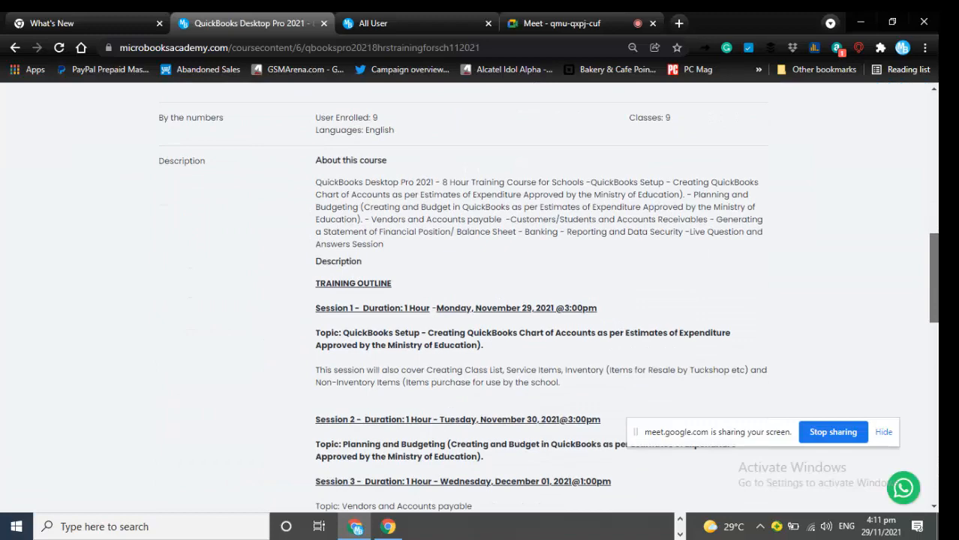
scroll(547, 300, down, 2)
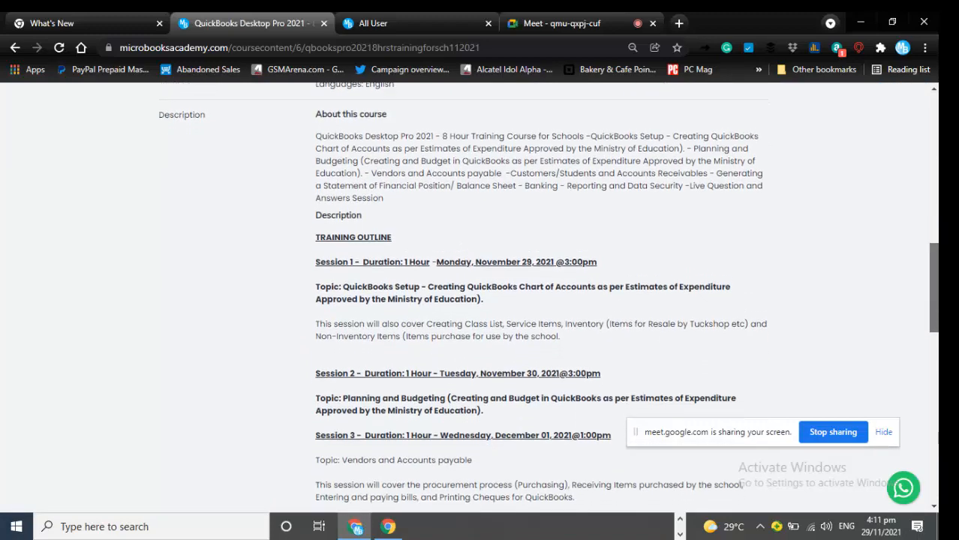
scroll(548, 300, down, 2)
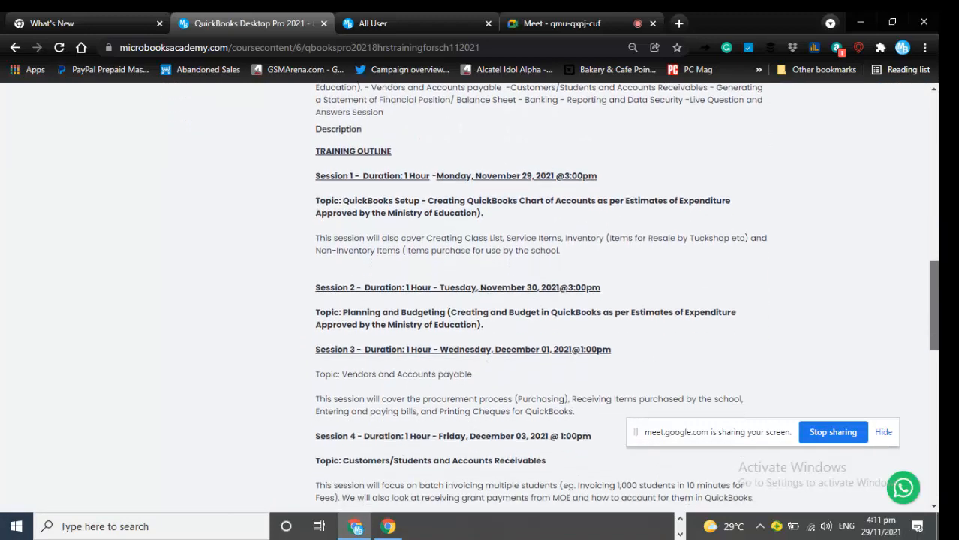
scroll(548, 300, down, 8)
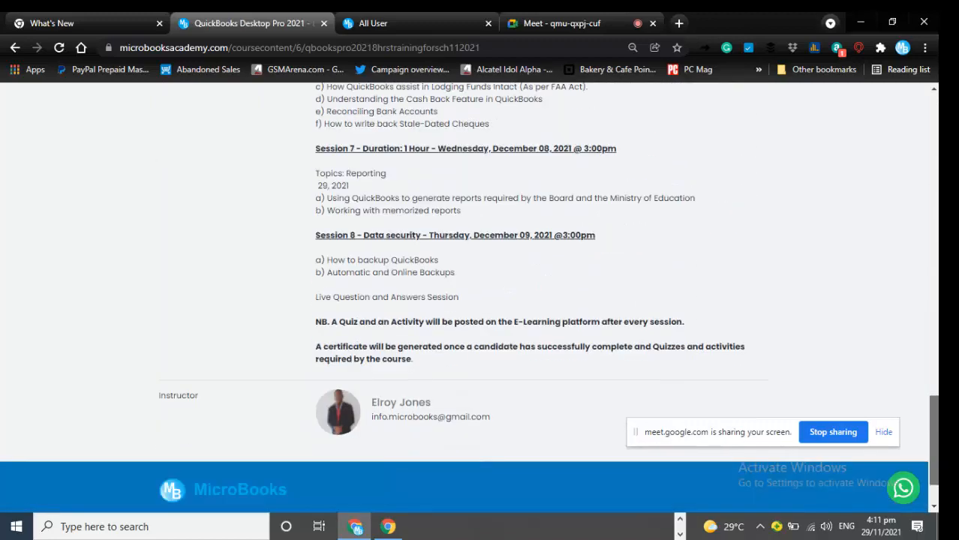
scroll(469, 300, up, 15)
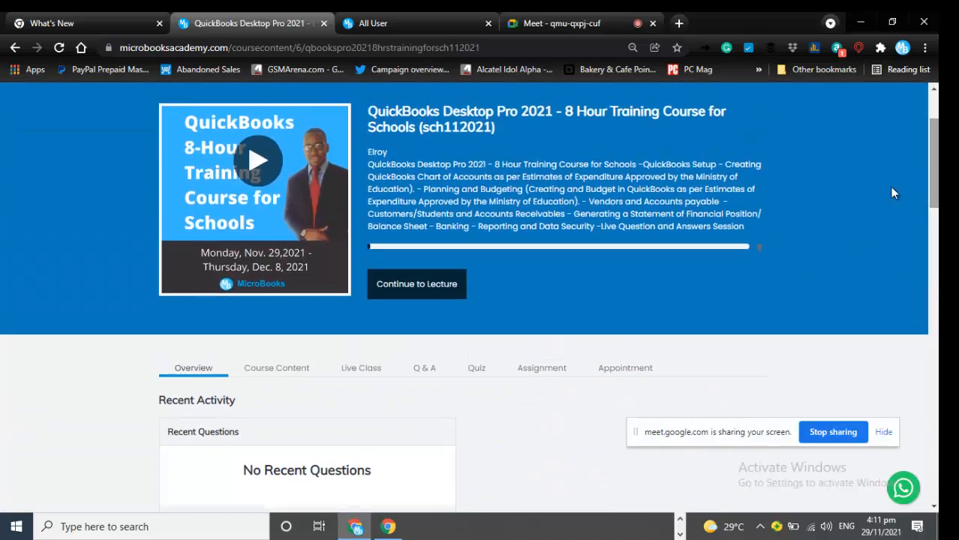
- Tick and expand Section 1 under Course Content and check certificate progress (0 of 8)
click(285, 377)
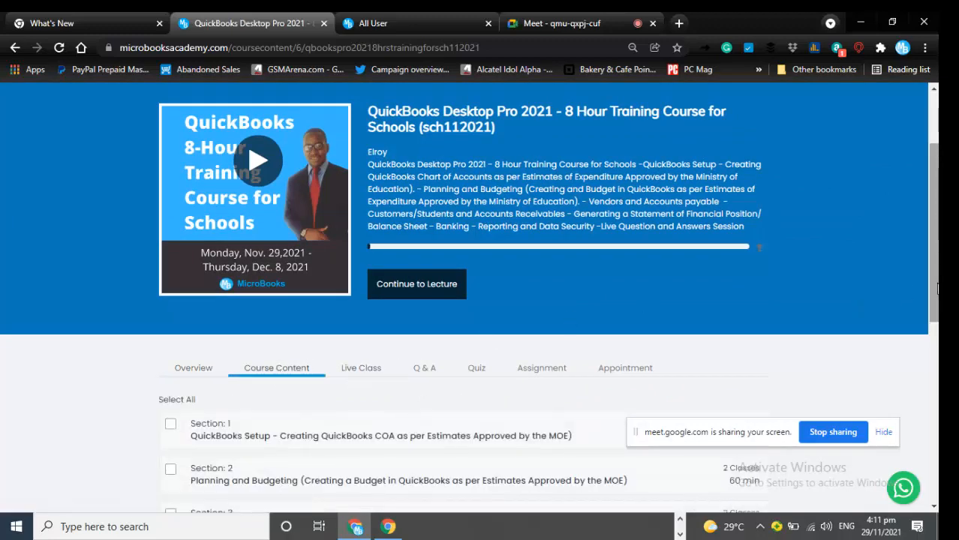
scroll(858, 312, down, 2)
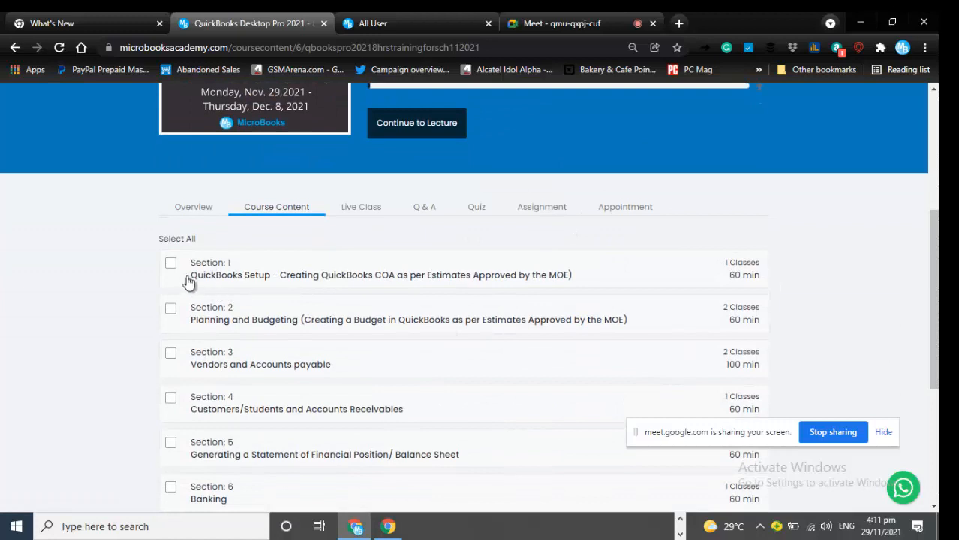
click(170, 262)
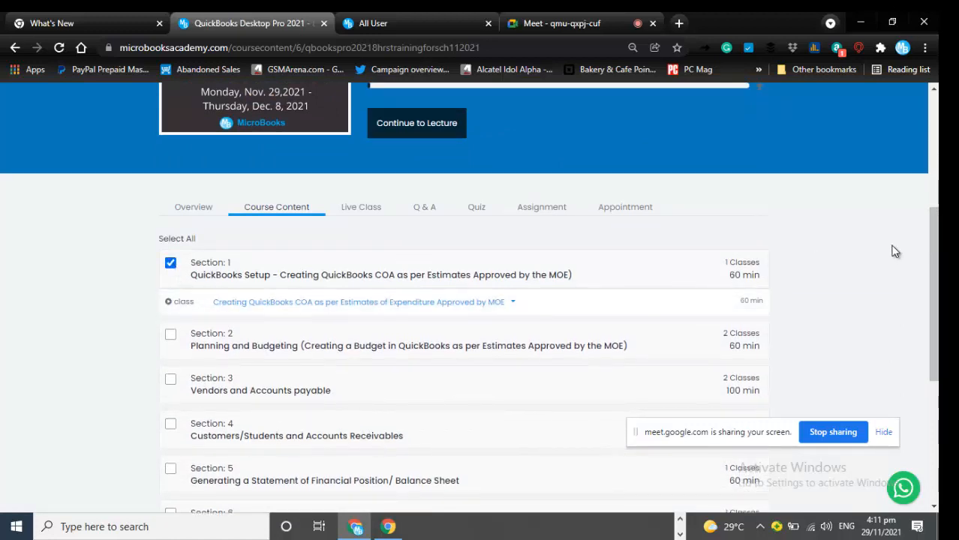
drag(934, 295, 933, 413)
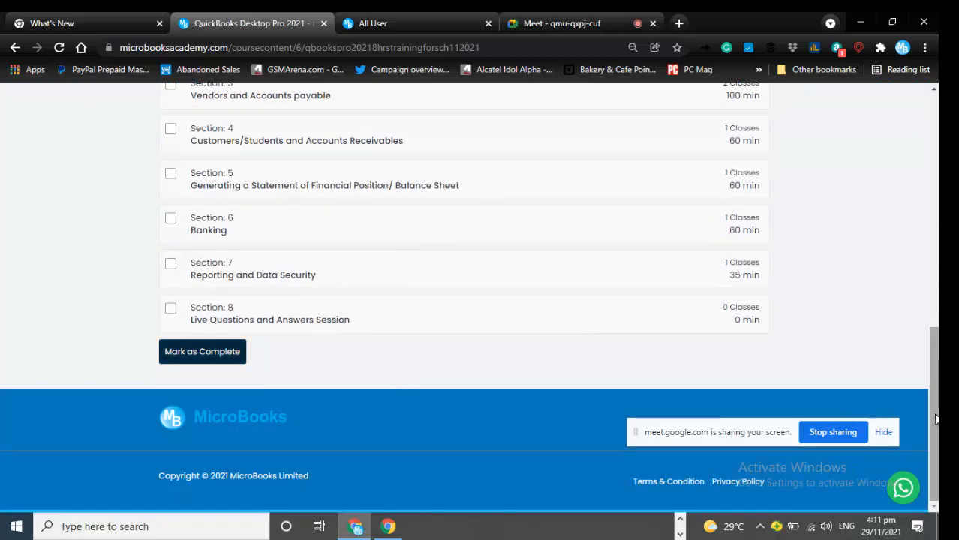
drag(934, 413, 914, 180)
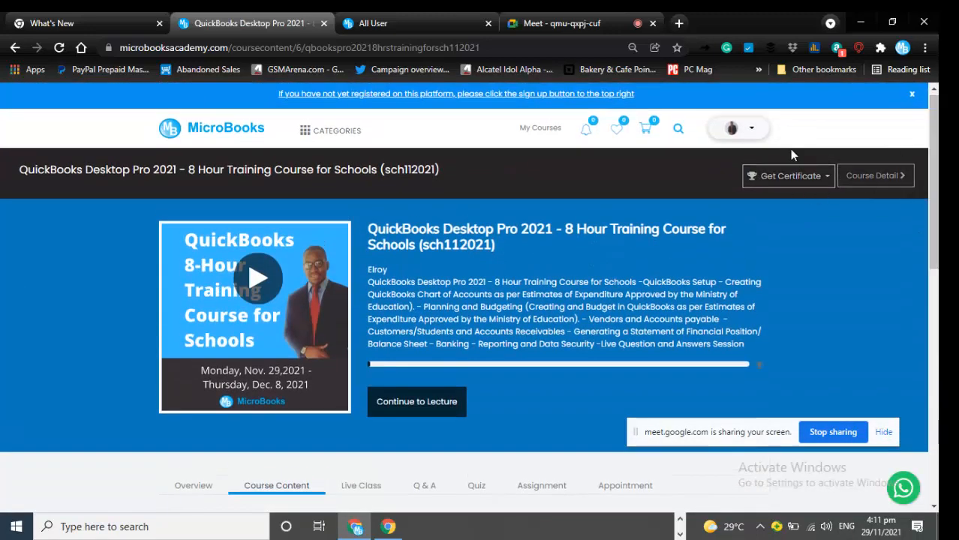
click(816, 180)
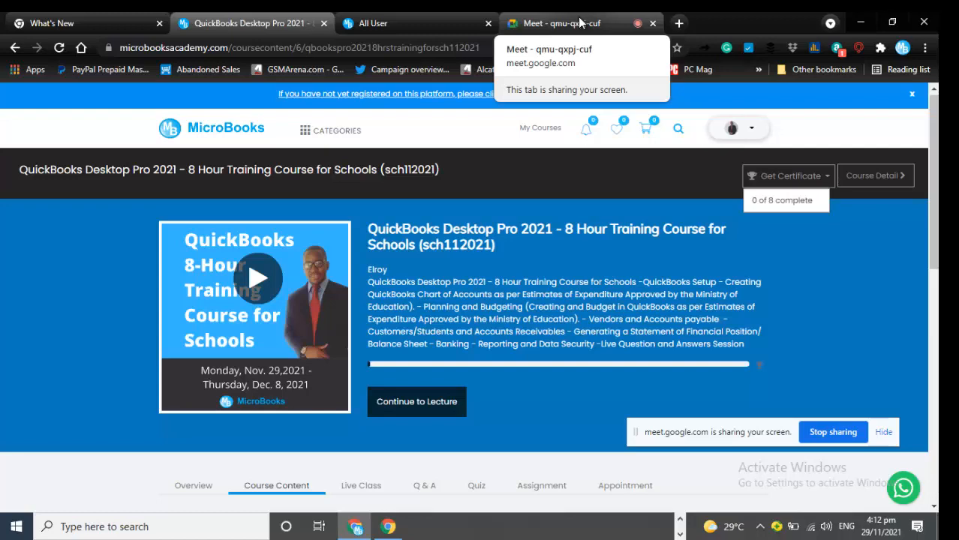
- Switch to the Google Meet tab and leave the call without ending it for everyone
click(580, 22)
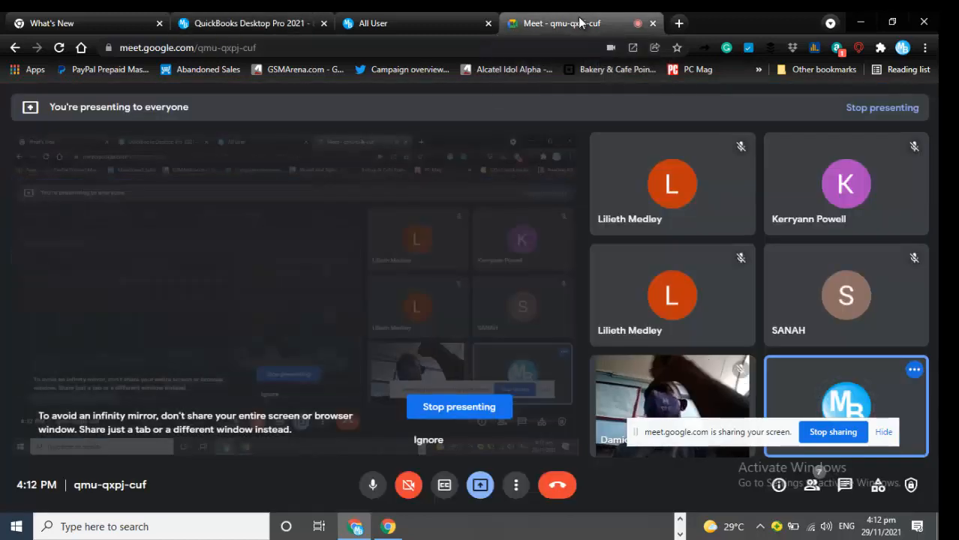
click(557, 484)
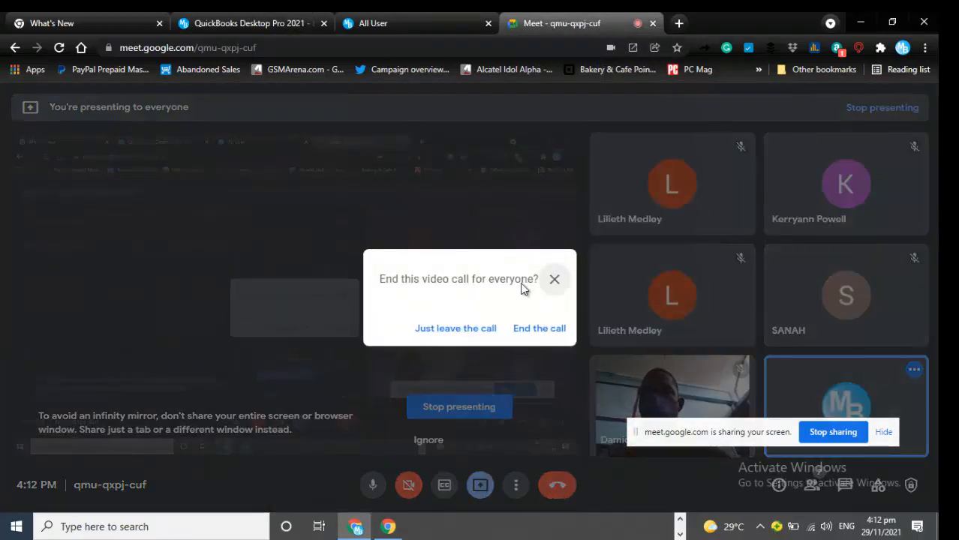
click(529, 327)
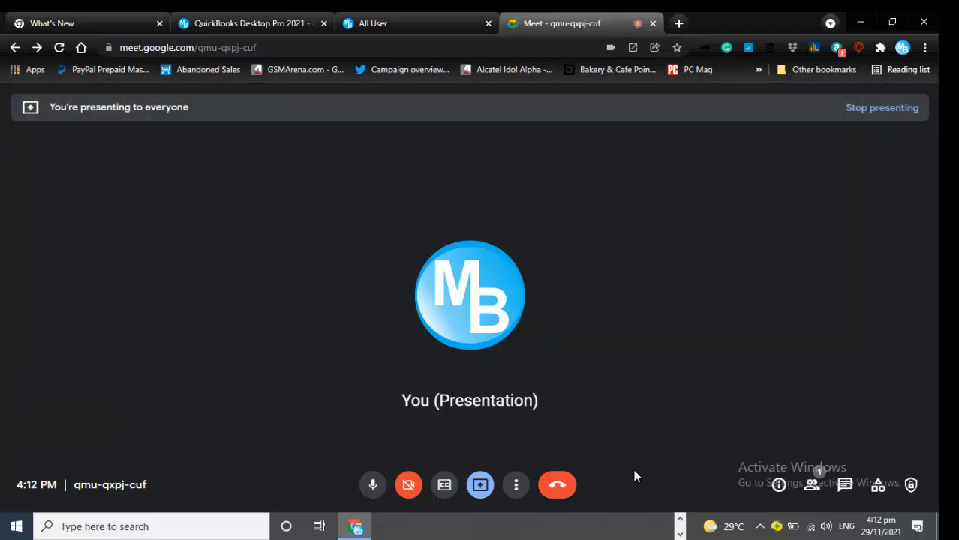
click(566, 486)
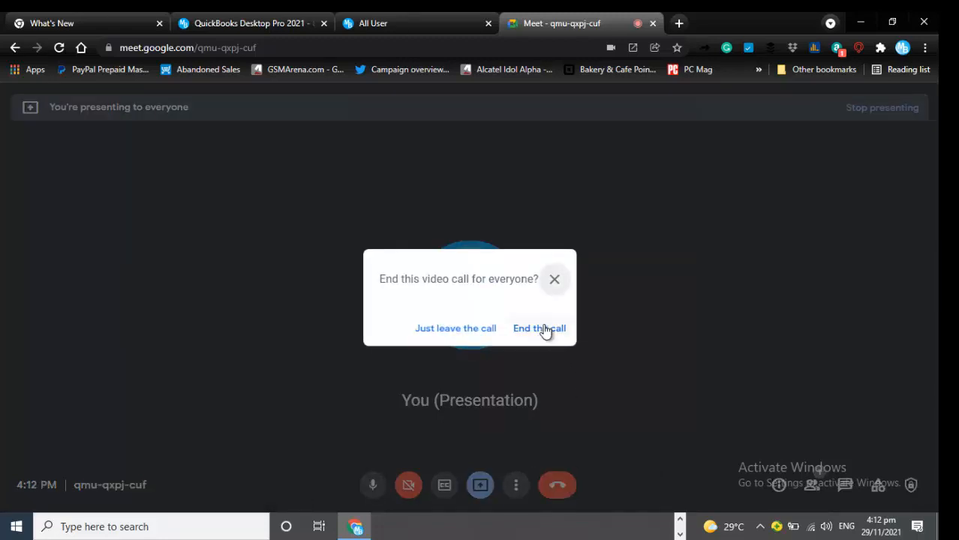
click(543, 328)
click(557, 487)
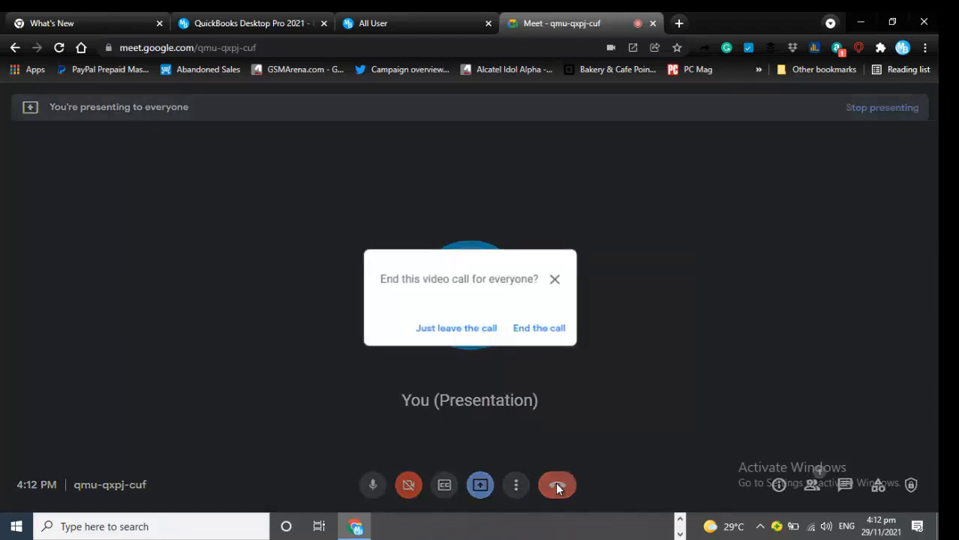
click(467, 335)
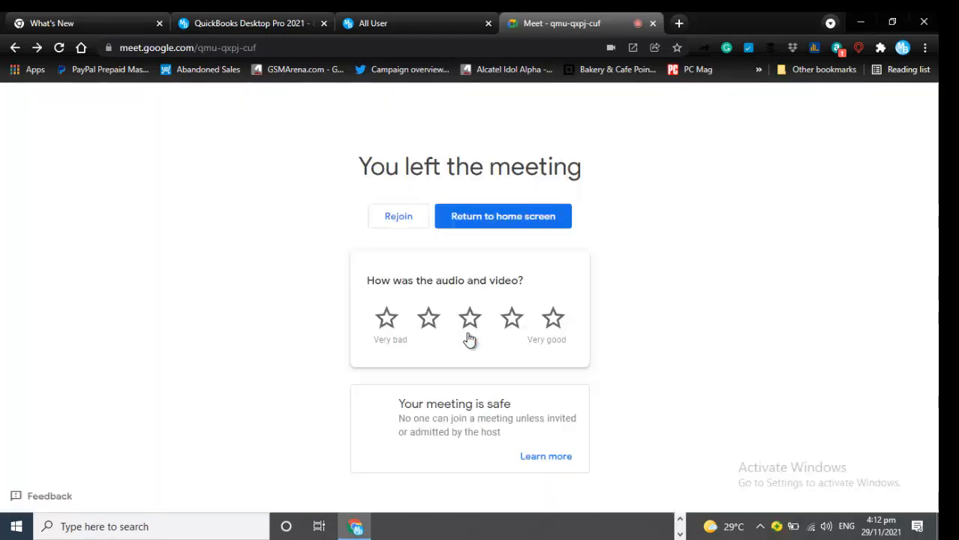
click(679, 534)
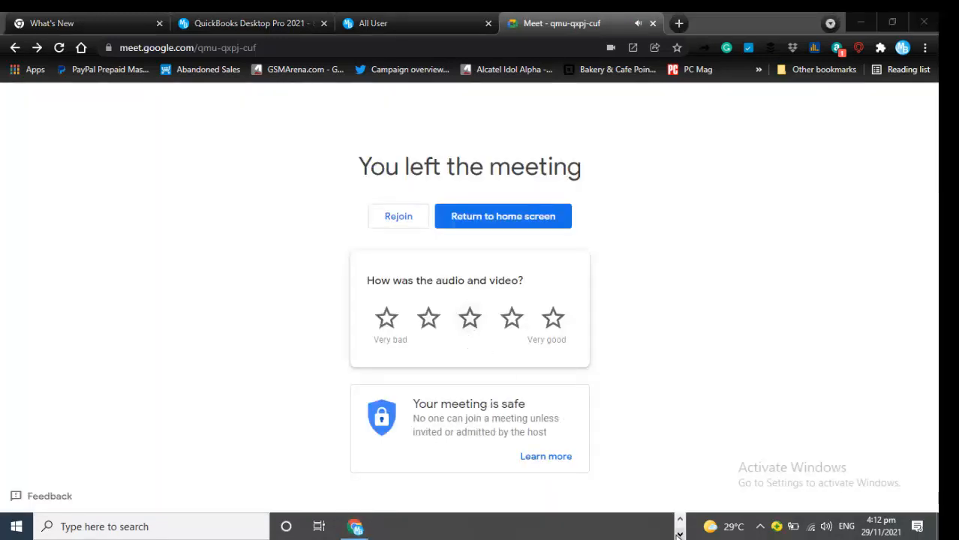
click(680, 522)
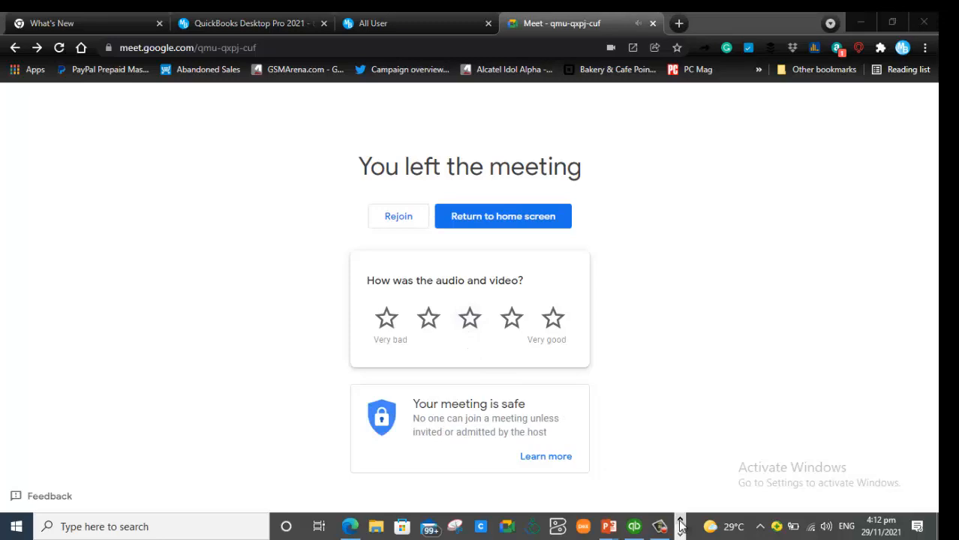